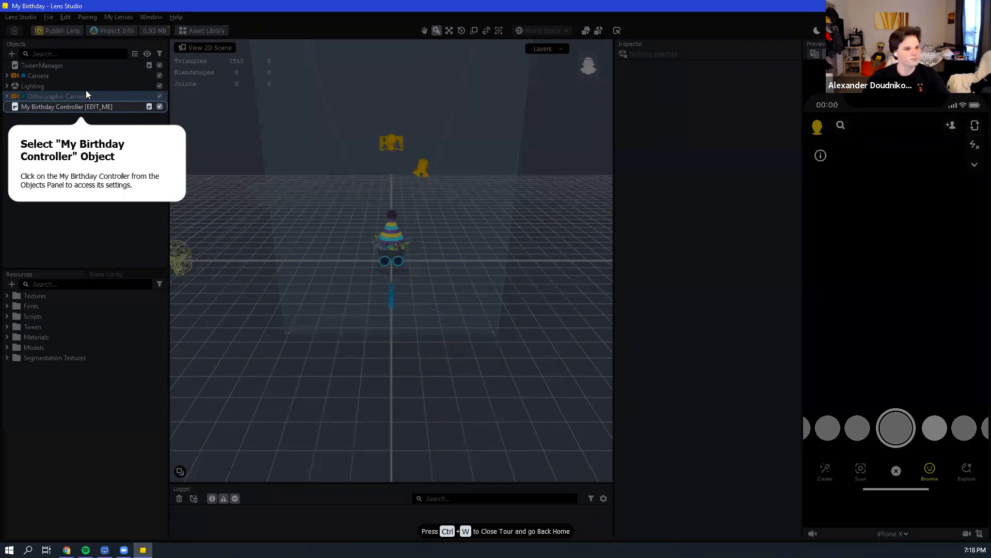
# - Select the My Birthday Controller object and set its countdown month and day to the birthday date
pyautogui.click(110, 108)
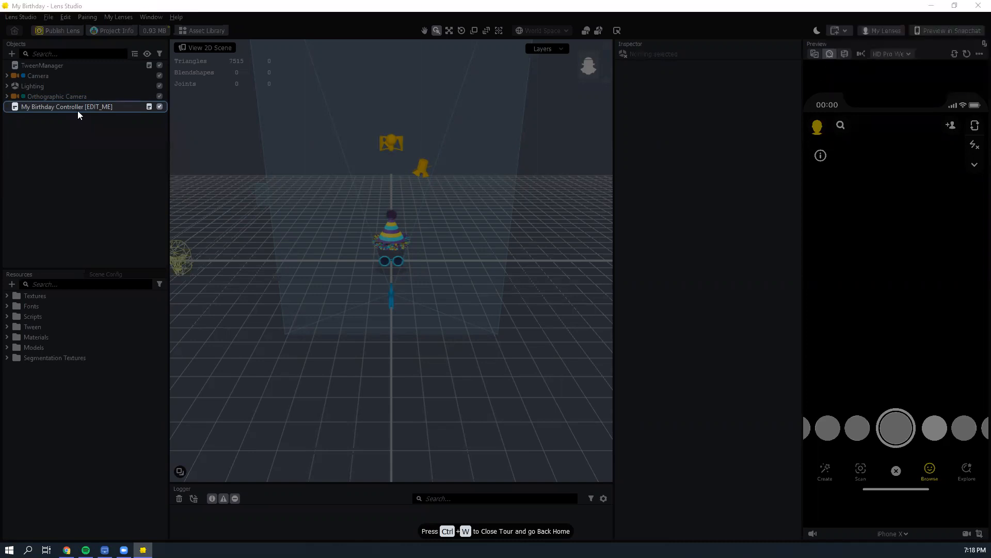
pyautogui.click(77, 107)
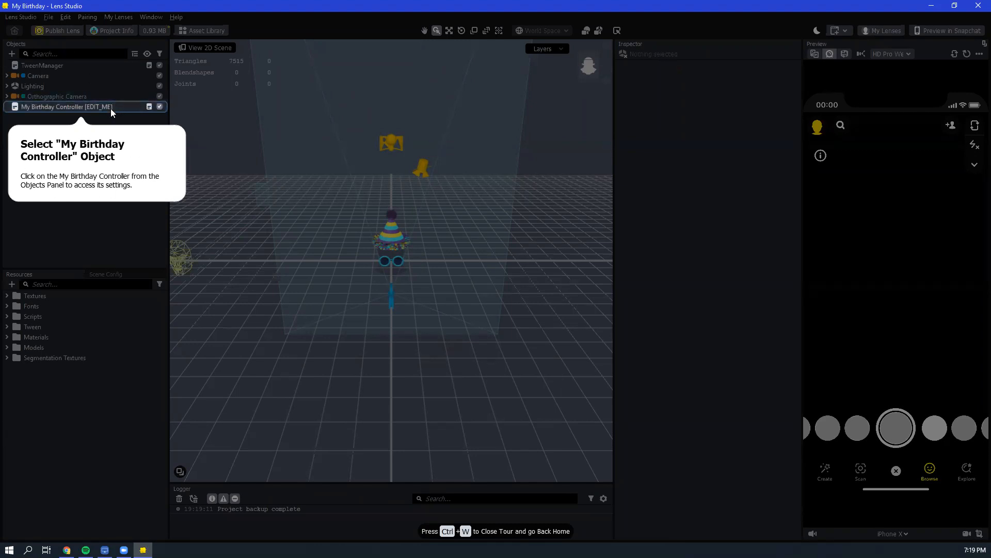
pyautogui.click(115, 105)
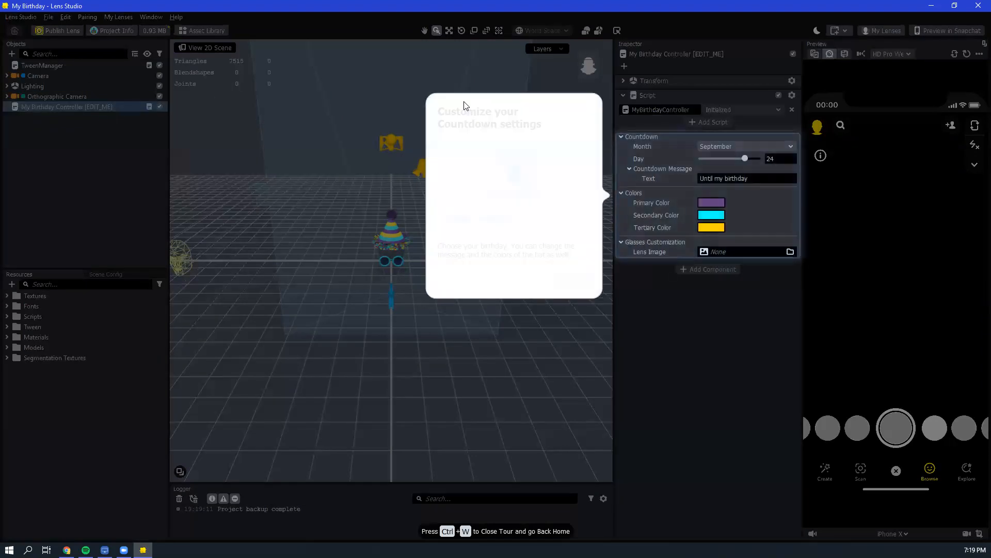
pyautogui.click(730, 146)
pyautogui.click(740, 119)
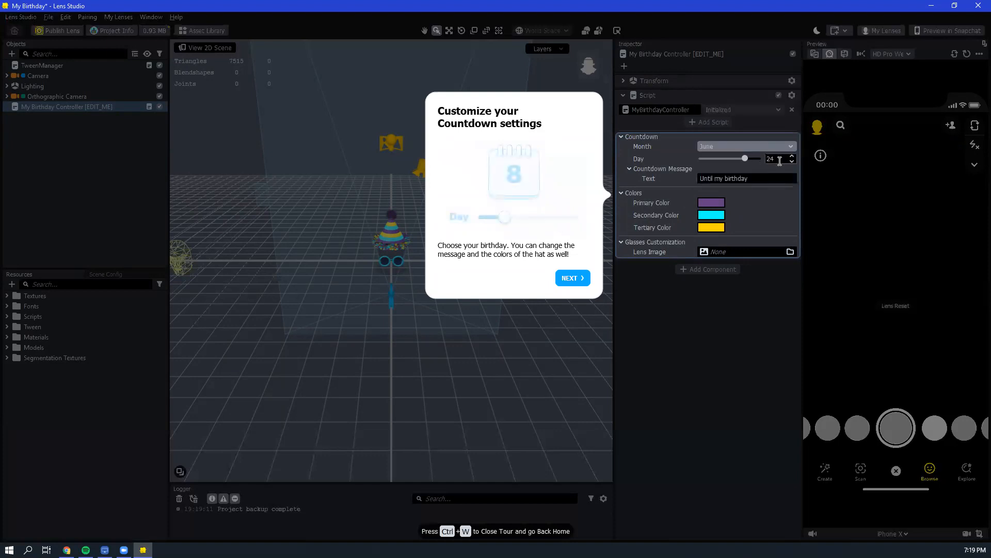
pyautogui.click(785, 145)
pyautogui.click(738, 150)
pyautogui.moveTo(730, 162)
pyautogui.mouseDown()
pyautogui.moveTo(709, 165)
pyautogui.moveTo(718, 168)
pyautogui.mouseUp()
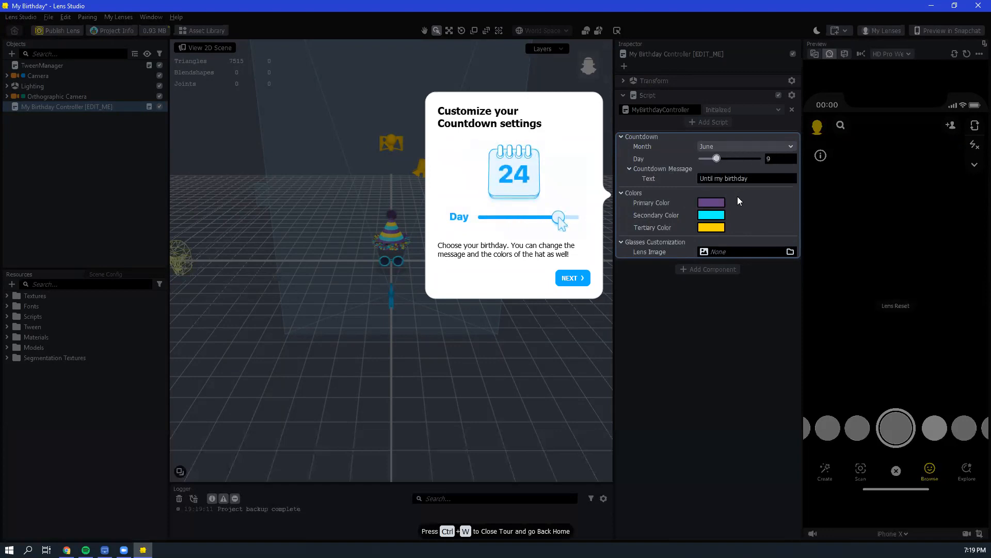
# - Set the countdown's Primary Color to blue and its Tertiary Color to dark purple
pyautogui.click(713, 203)
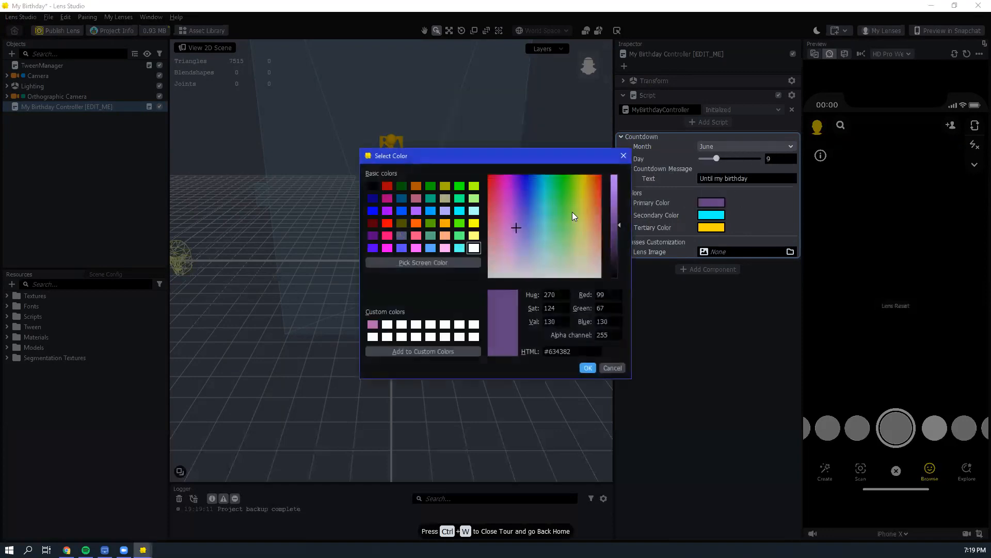
pyautogui.click(401, 211)
pyautogui.click(587, 367)
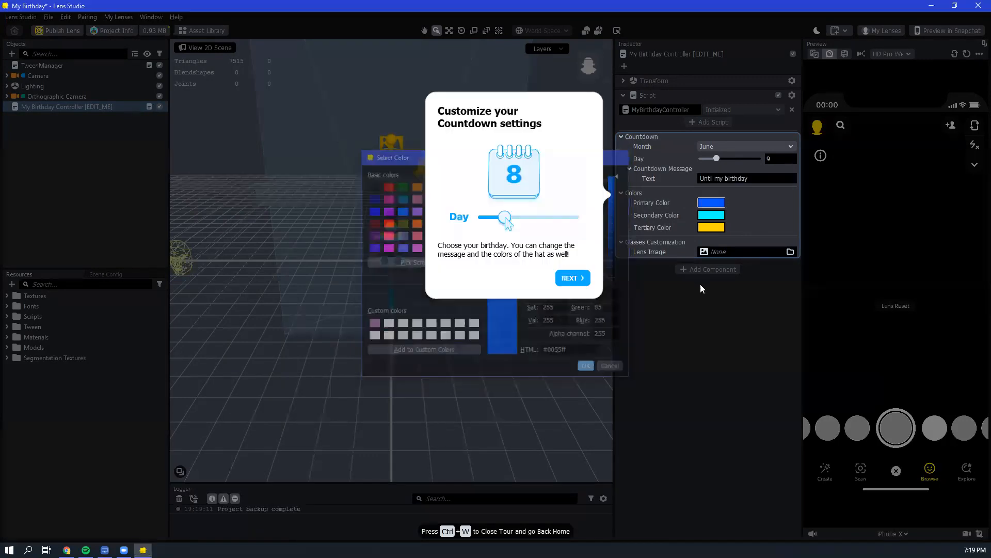
pyautogui.click(712, 226)
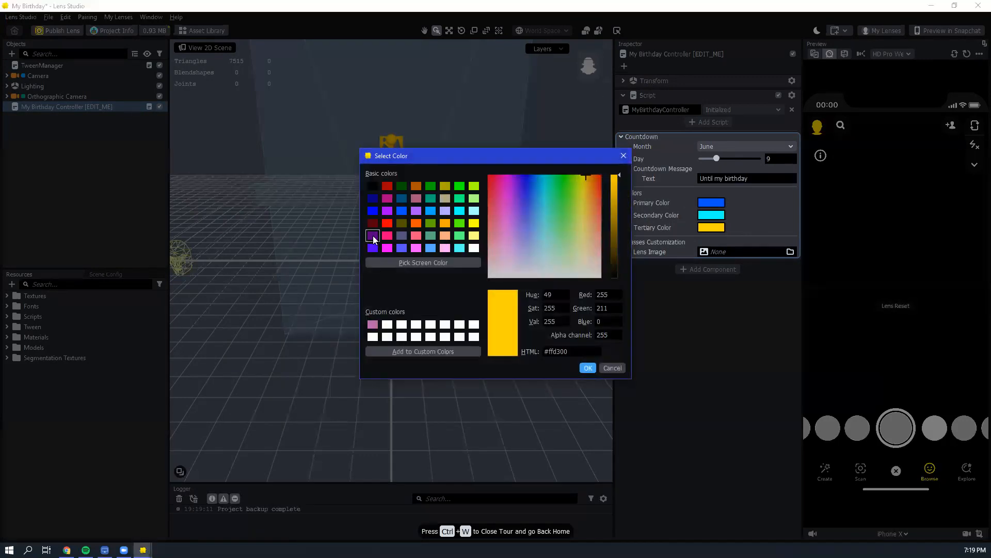
pyautogui.click(373, 235)
pyautogui.click(588, 368)
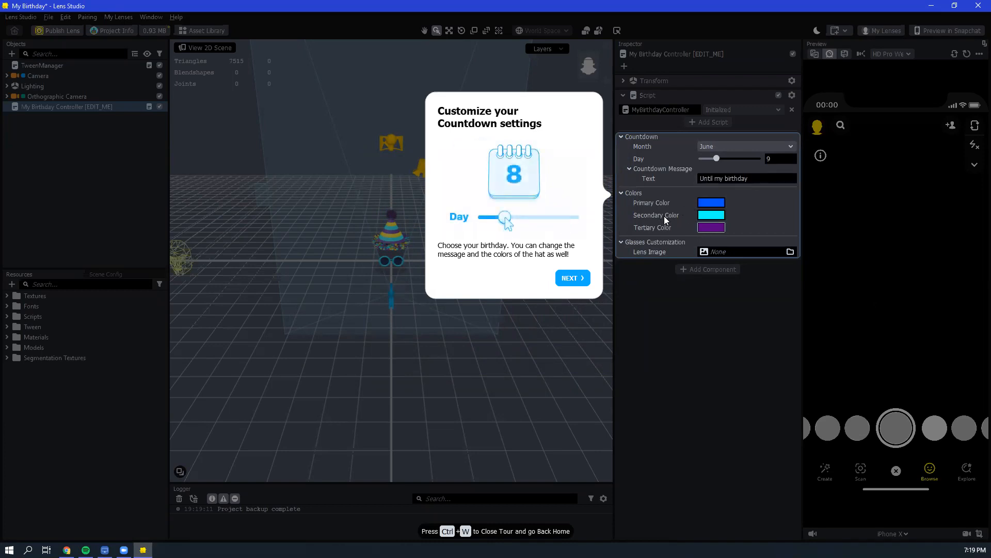
# - Continue the guided tour and add a Face Stretch effect to the lens
pyautogui.click(571, 277)
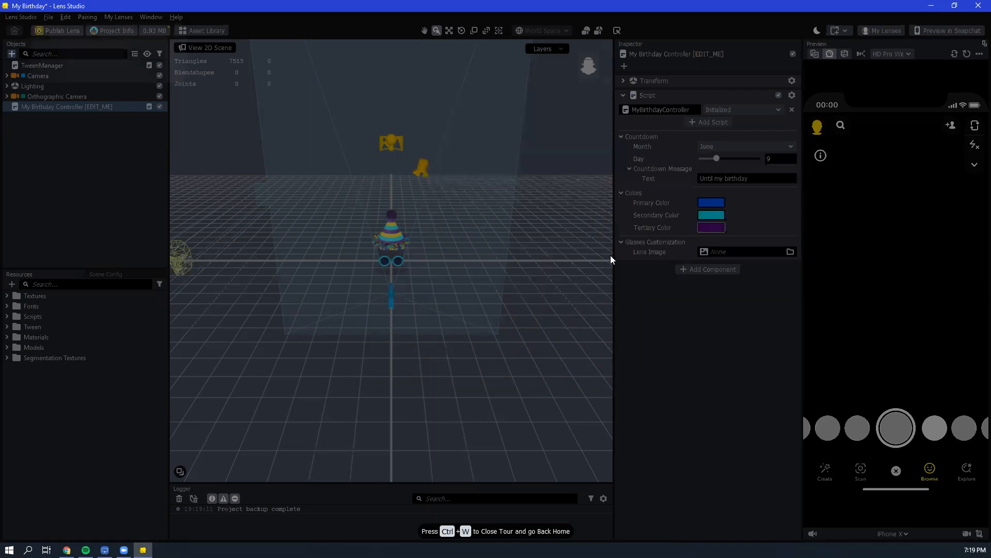
pyautogui.click(11, 53)
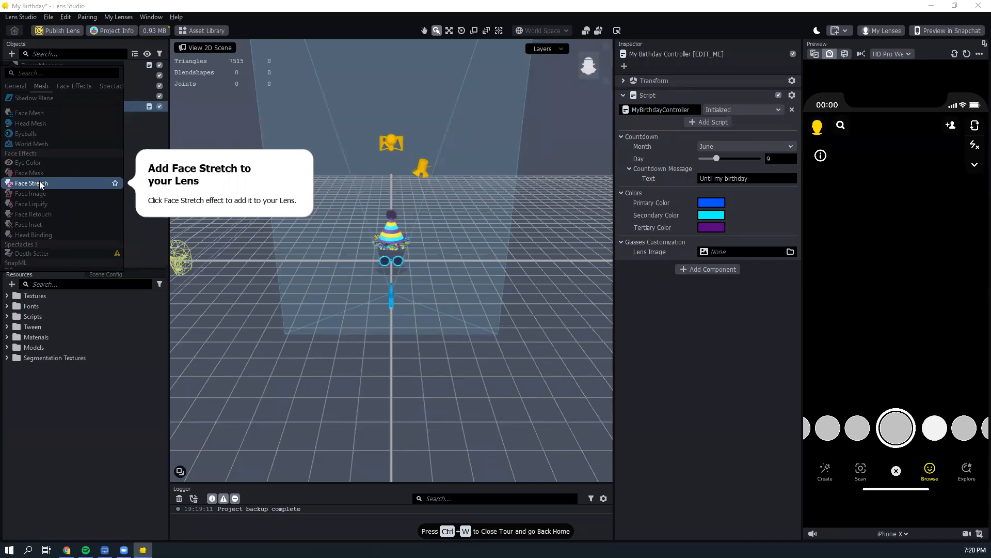
pyautogui.click(40, 183)
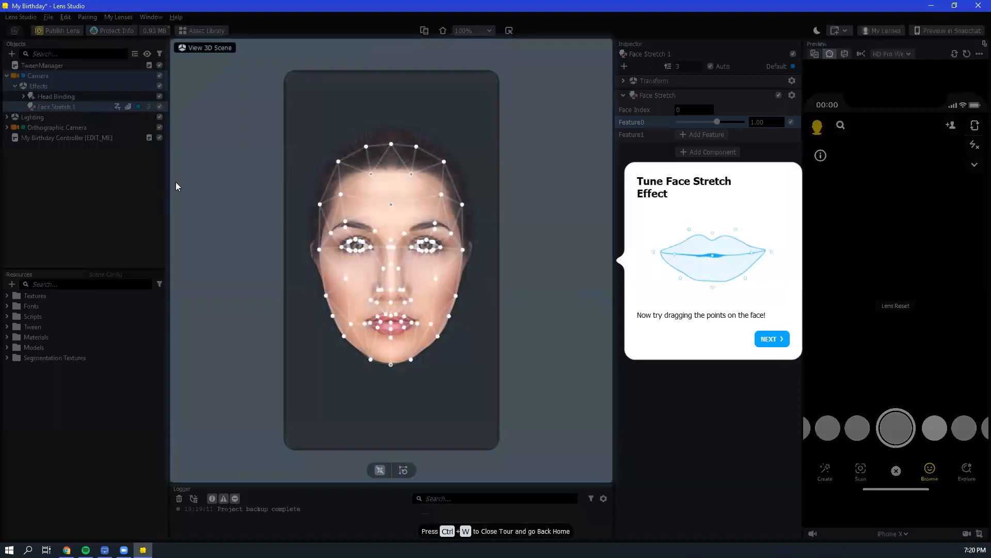
# - Proceed to the tour's camera selection and use the HD Pro Webcam as the lens preview source
pyautogui.click(769, 341)
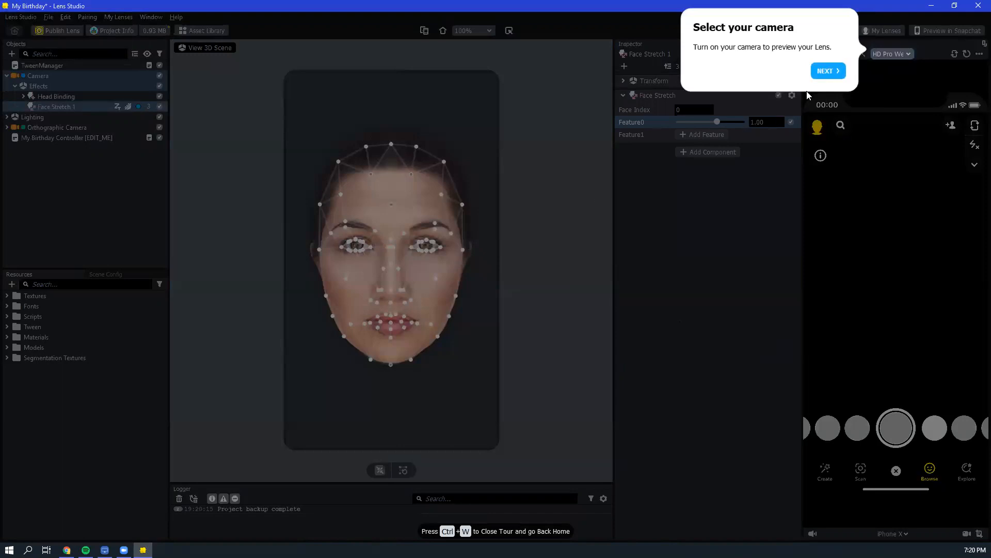
pyautogui.click(882, 53)
pyautogui.click(895, 73)
pyautogui.click(898, 57)
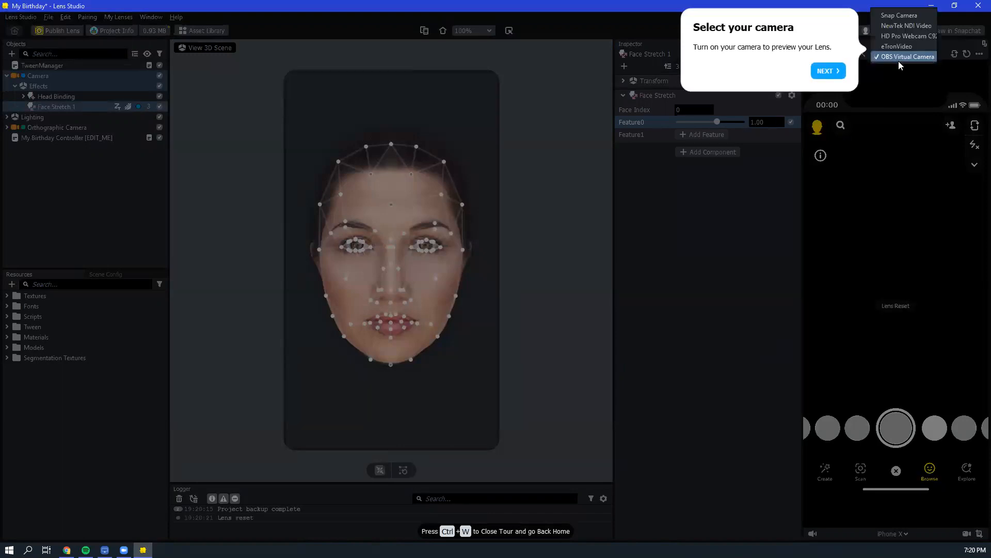
pyautogui.click(898, 36)
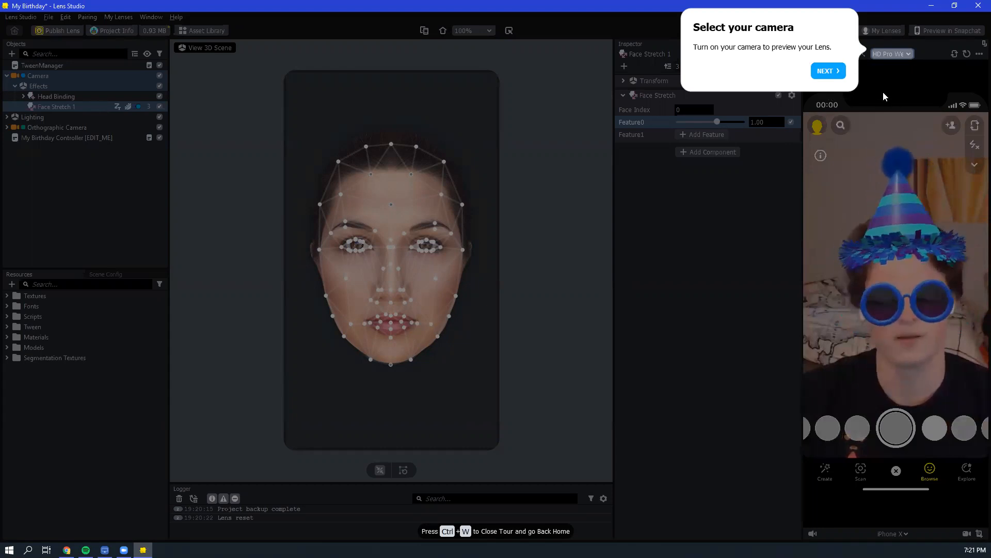
pyautogui.click(837, 74)
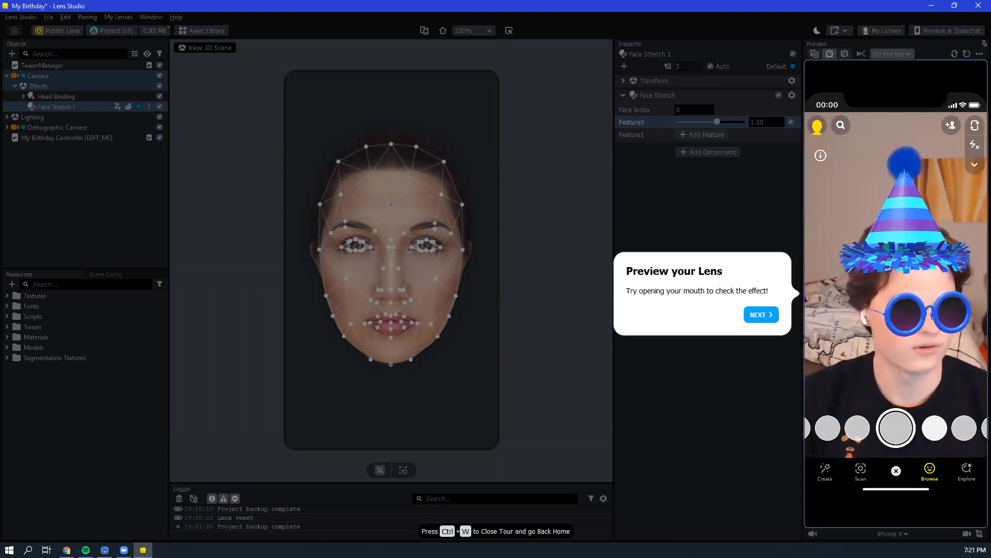
# - Publish the birthday lens and close the browser window asking for the account password
pyautogui.click(760, 314)
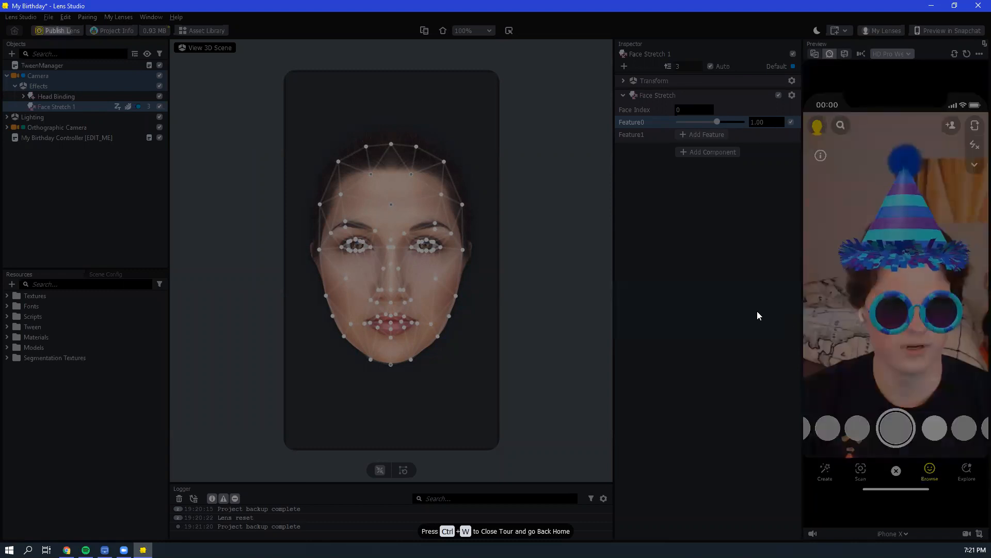
pyautogui.click(62, 31)
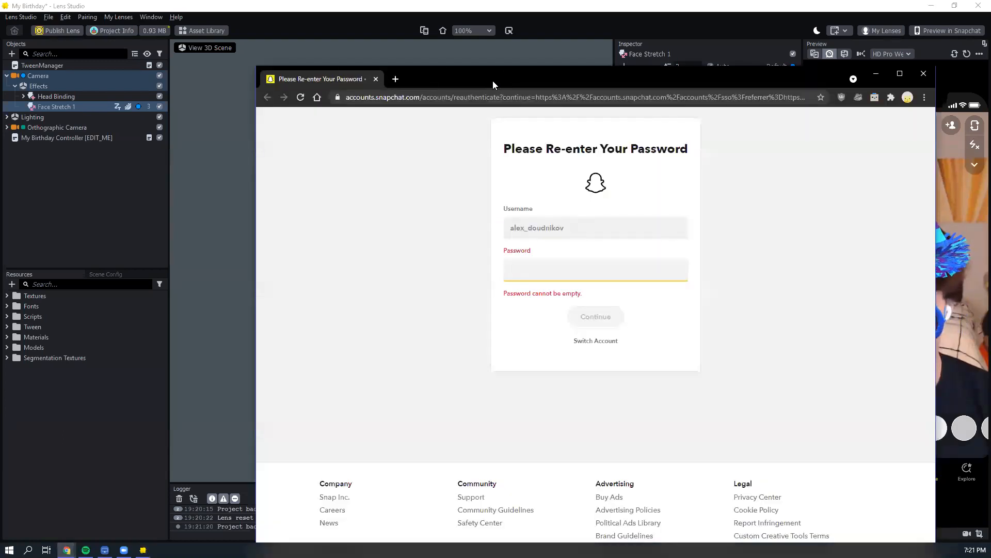
pyautogui.moveTo(492, 80); pyautogui.dragTo(431, 40)
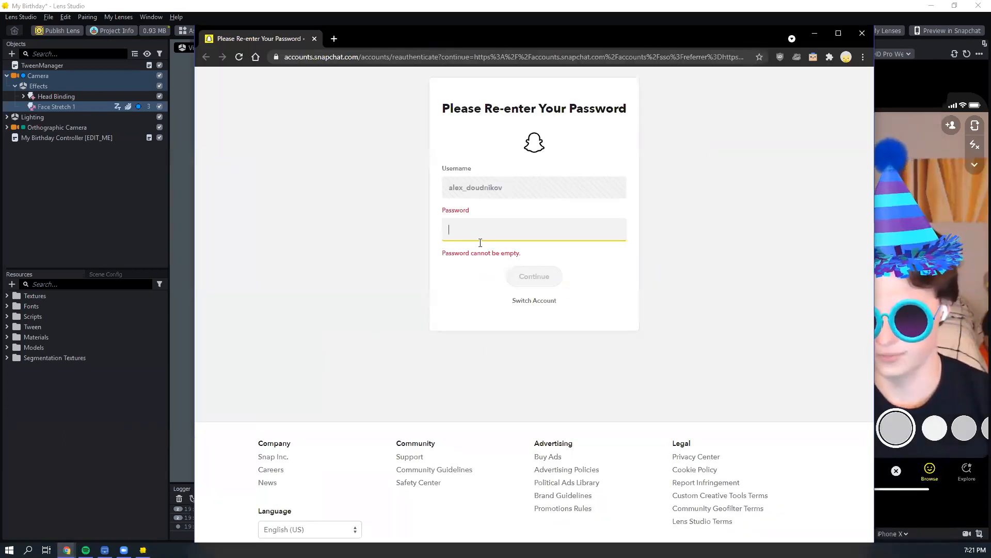
pyautogui.click(861, 34)
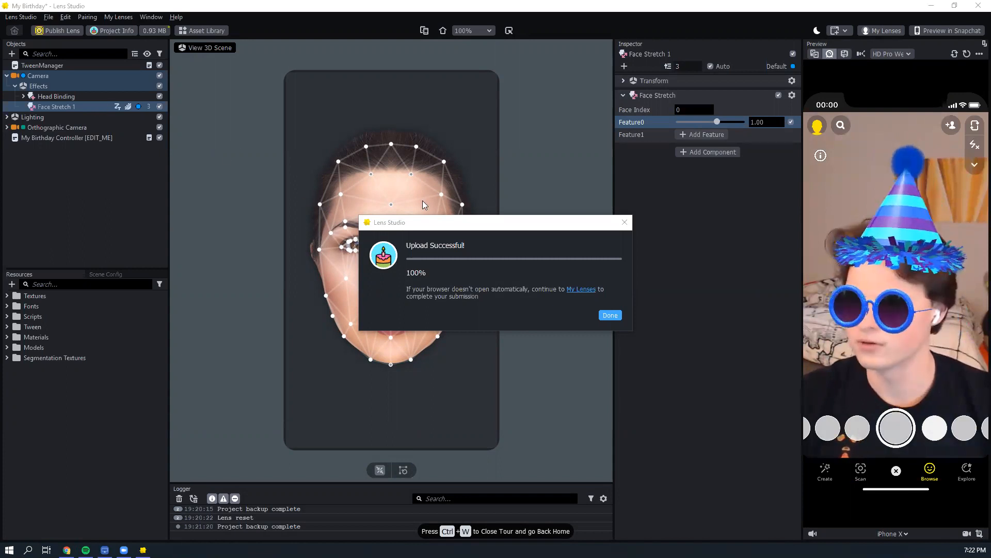
# - Dismiss the upload dialog and leave the finished tutorial for the home screen
pyautogui.click(610, 316)
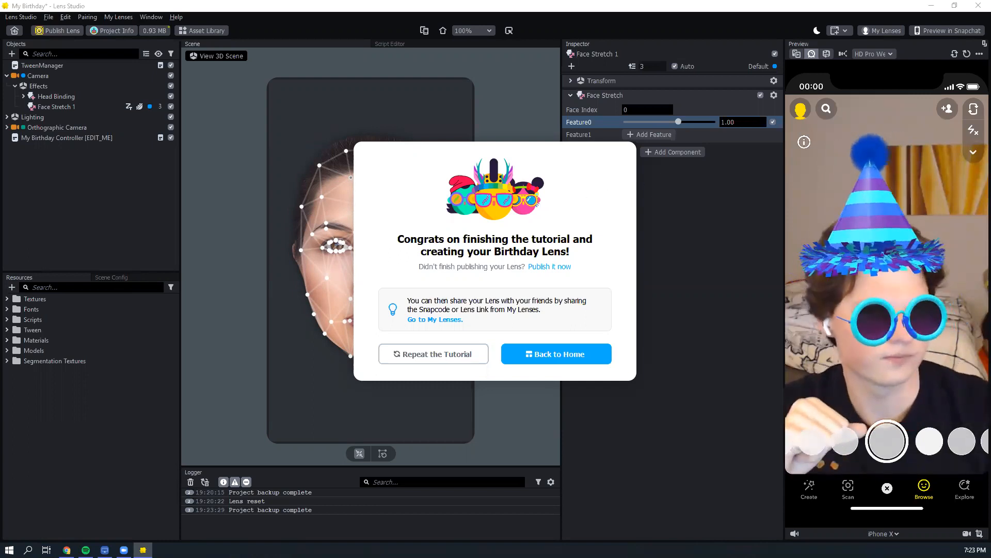
pyautogui.click(539, 358)
pyautogui.click(515, 288)
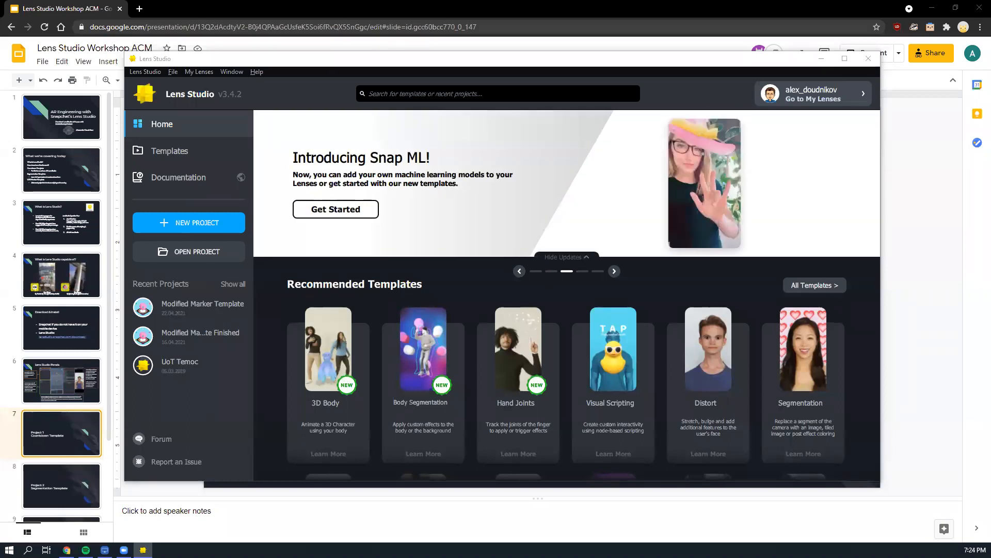
# - Locate Project 2 Cap Prefab.oprfb in the shared Project 2 assets Drive folder and open the local Assets > Project 2 folder
pyautogui.moveTo(335, 24); pyautogui.dragTo(352, 18)
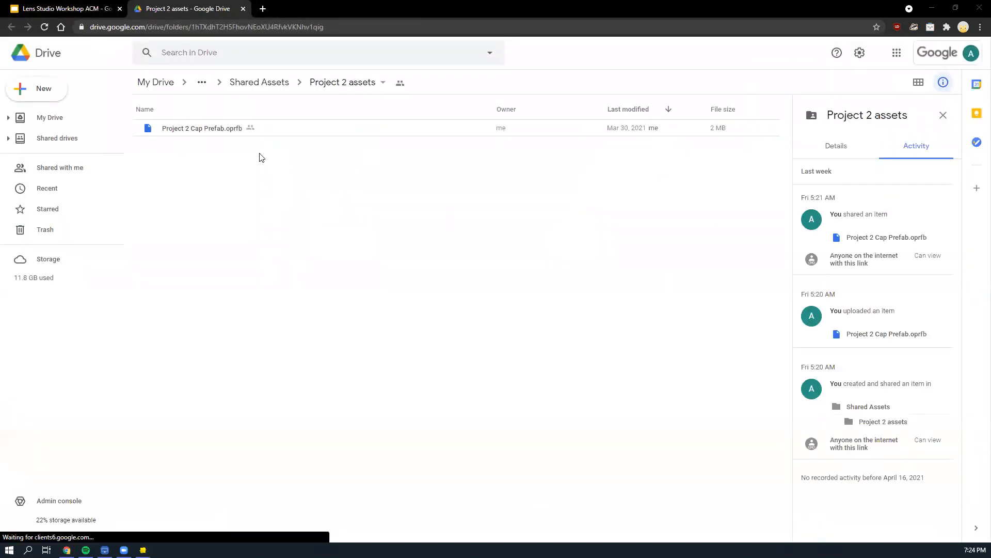
pyautogui.click(283, 134)
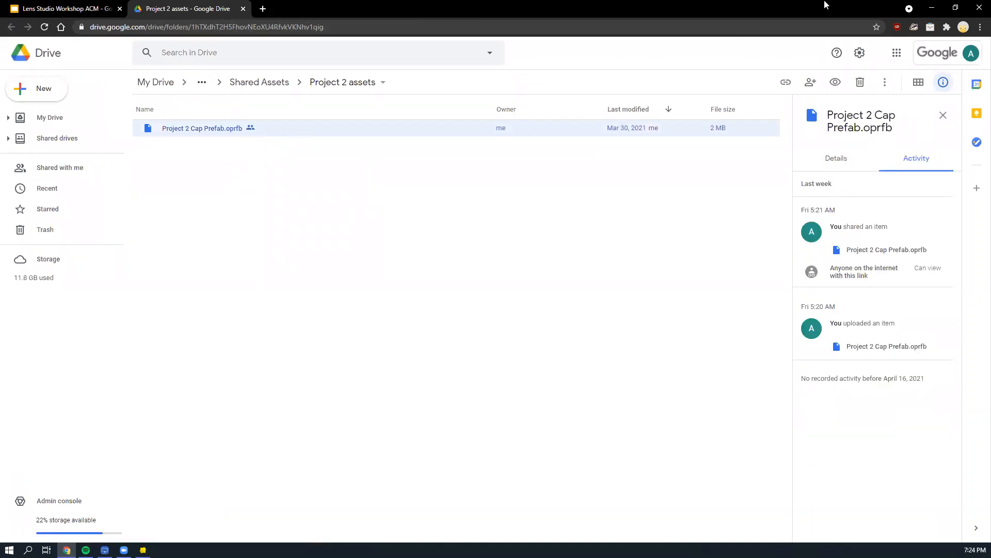
pyautogui.doubleClick(782, 1)
pyautogui.doubleClick(23, 115)
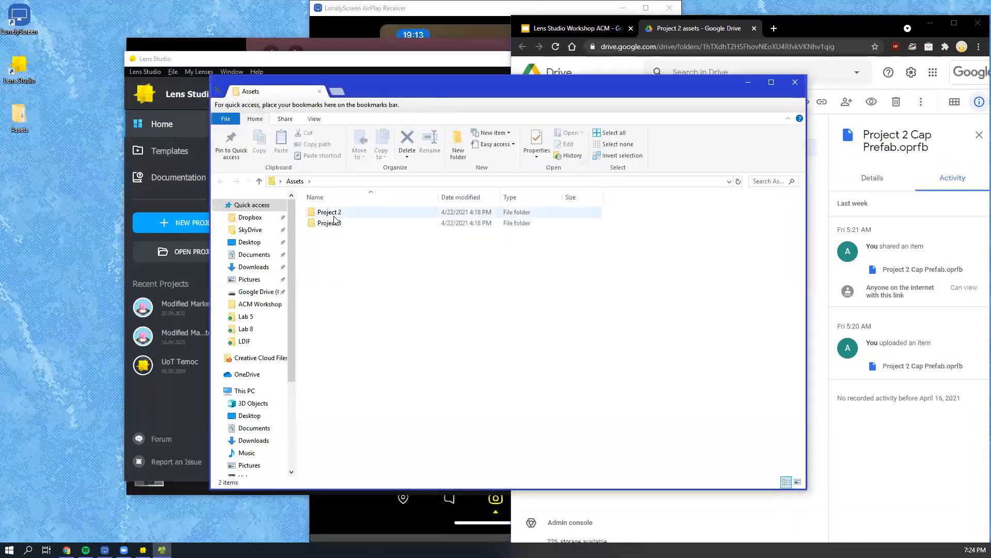
pyautogui.doubleClick(333, 213)
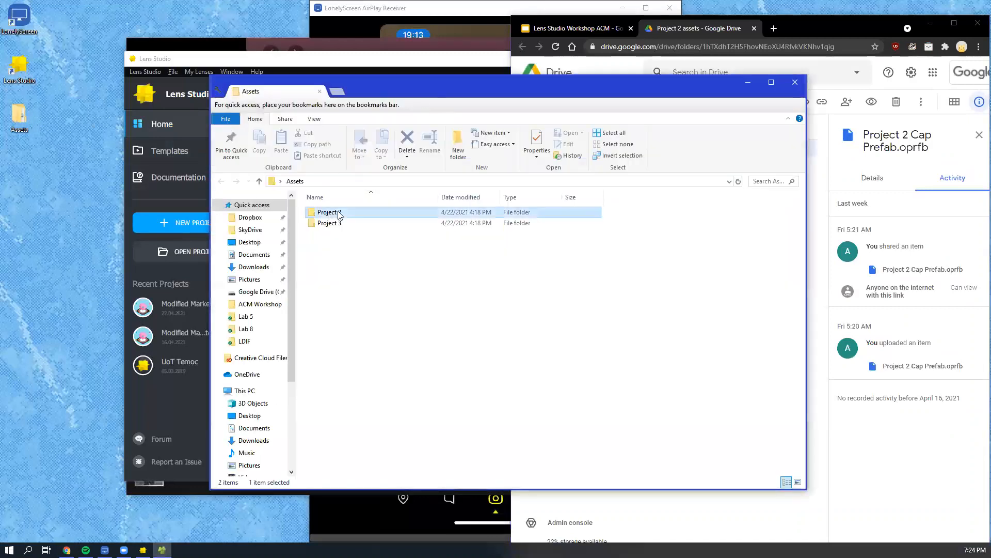
# - Close the Project 2 assets Drive page in the browser and switch back to Lens Studio
pyautogui.click(755, 29)
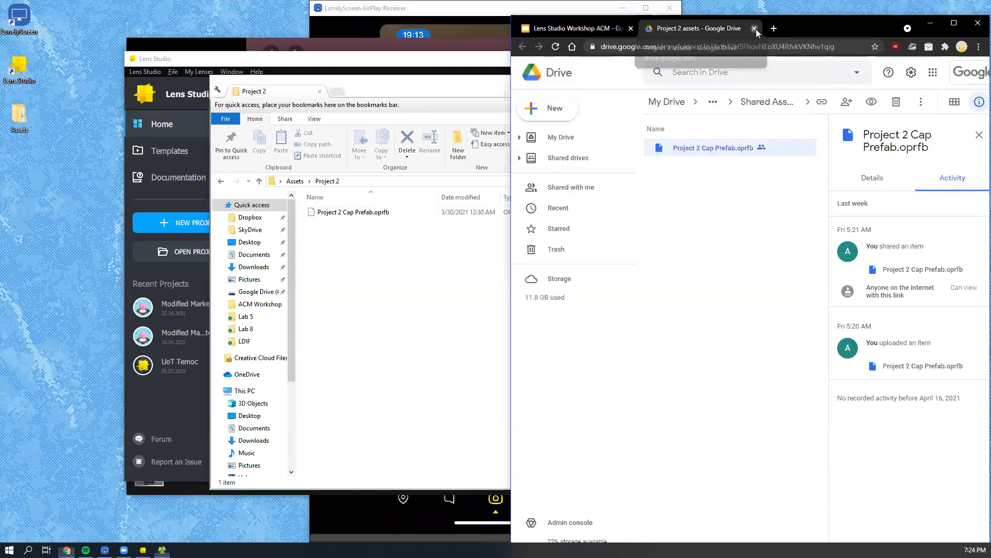
pyautogui.click(755, 28)
pyautogui.doubleClick(779, 26)
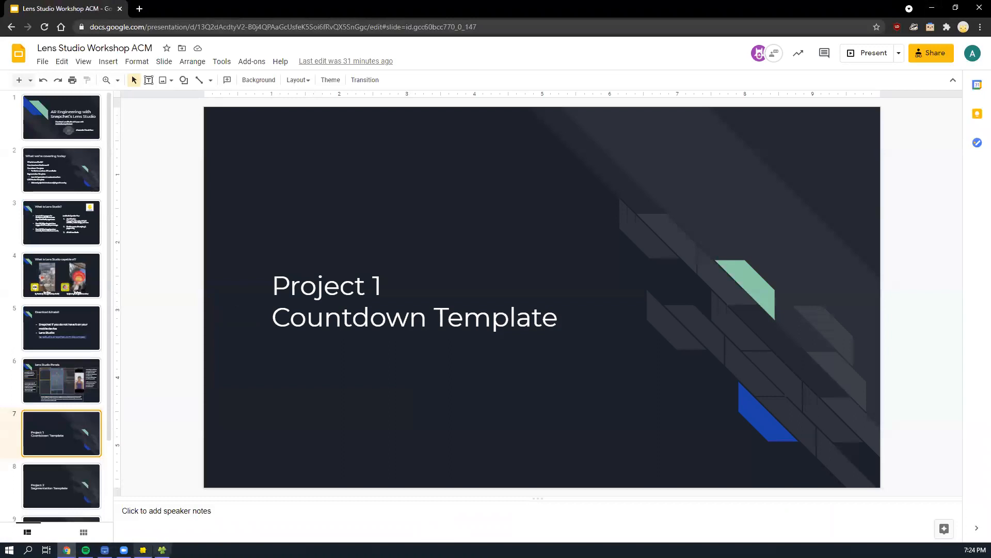
pyautogui.click(143, 550)
pyautogui.moveTo(162, 550)
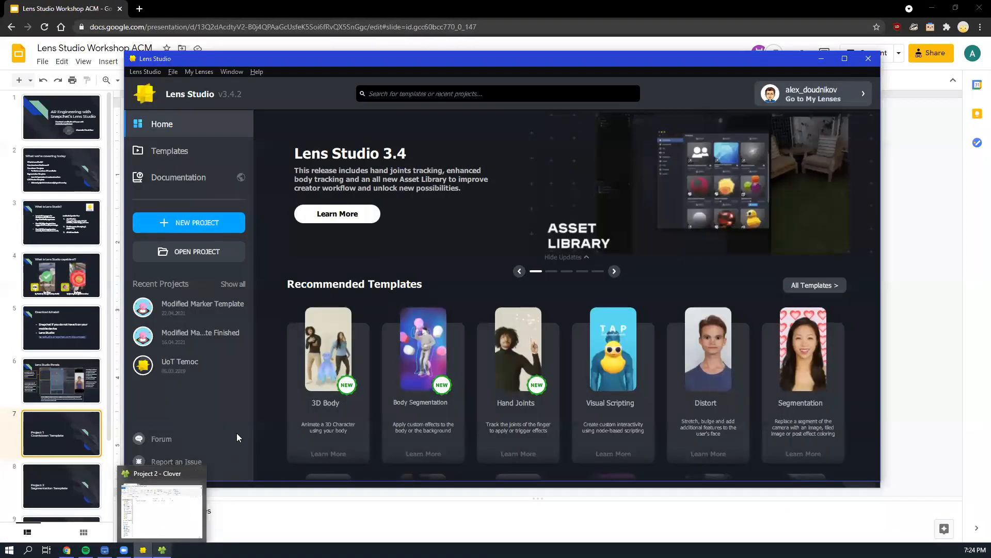
pyautogui.click(541, 99)
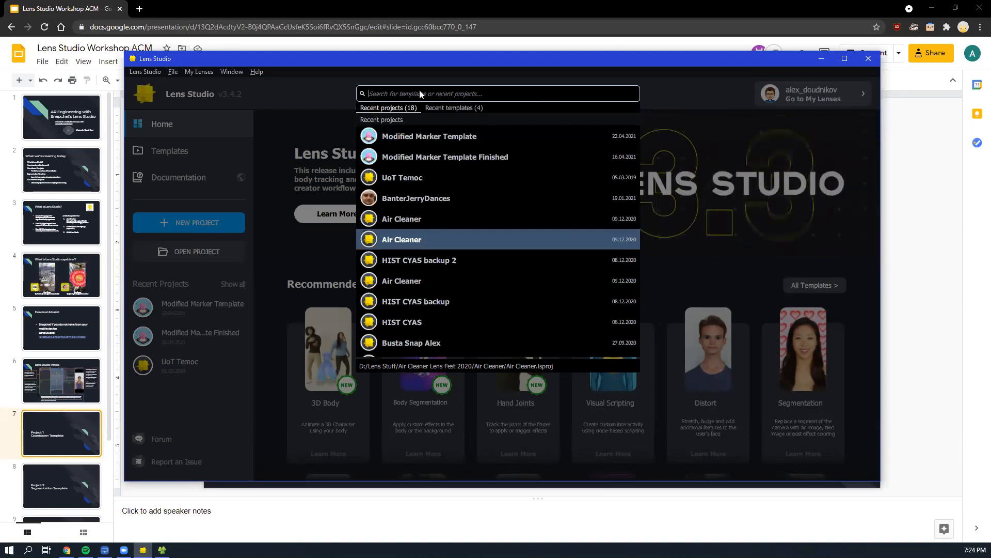
pyautogui.write('se')
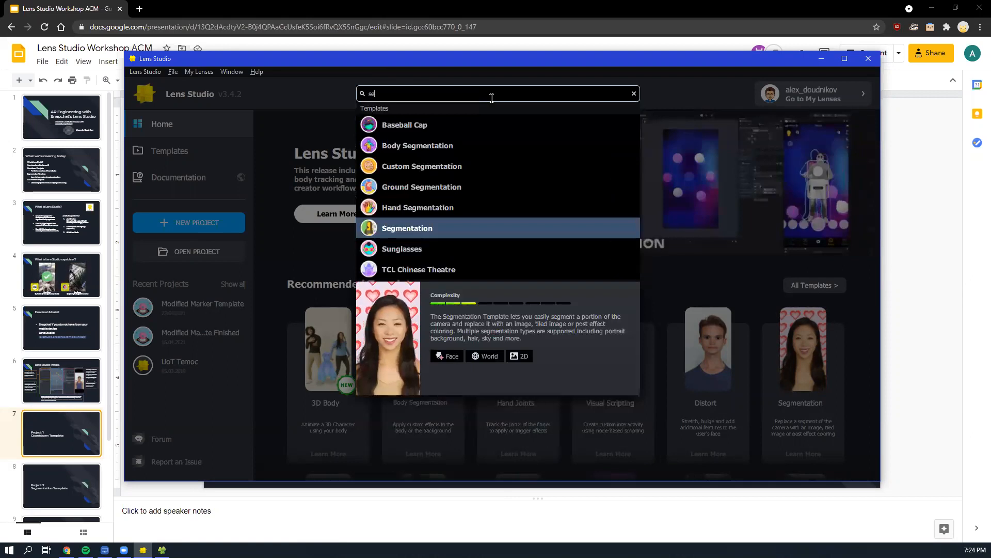
pyautogui.write('gm')
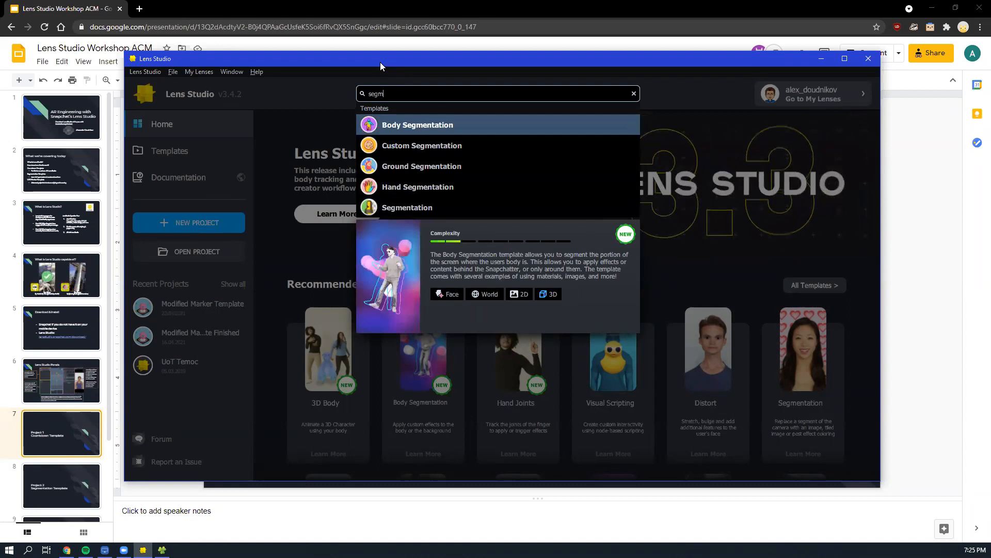
pyautogui.moveTo(387, 91); pyautogui.dragTo(348, 87)
pyautogui.press('BackSpace')
pyautogui.click(328, 89)
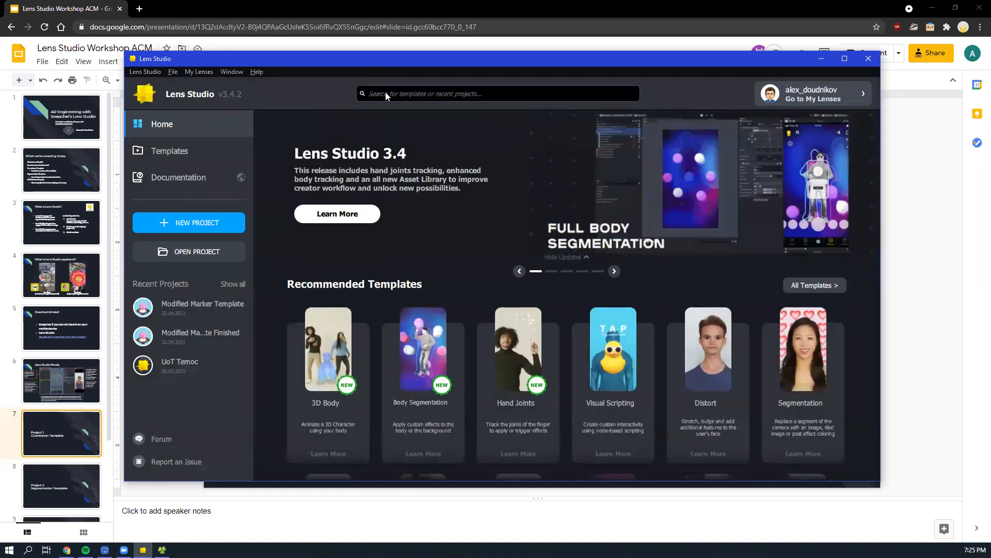
# - Search the templates for "segmentation"
pyautogui.click(432, 94)
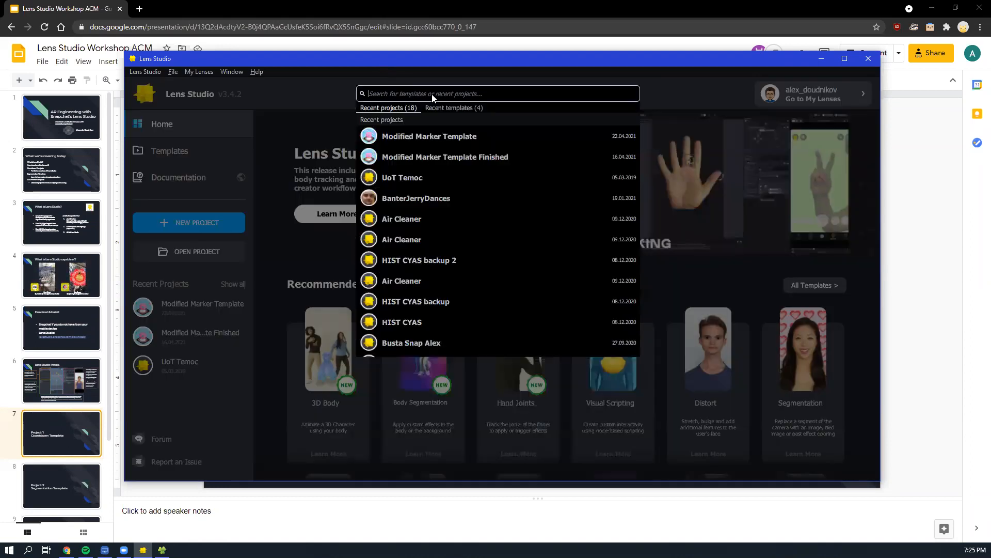
pyautogui.write('segmentation')
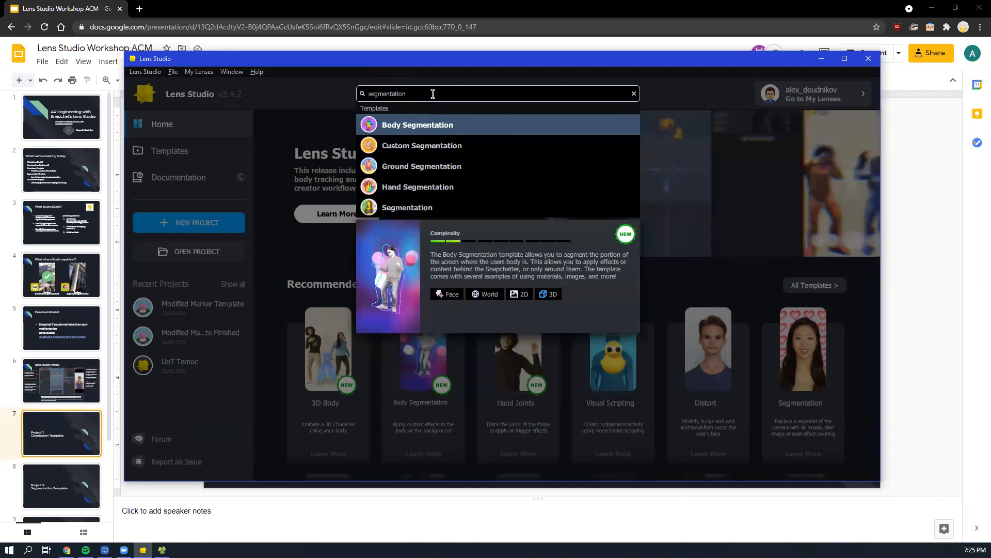
# - Create a project from the Segmentation template and switch its preview to the webcam feed
pyautogui.click(427, 209)
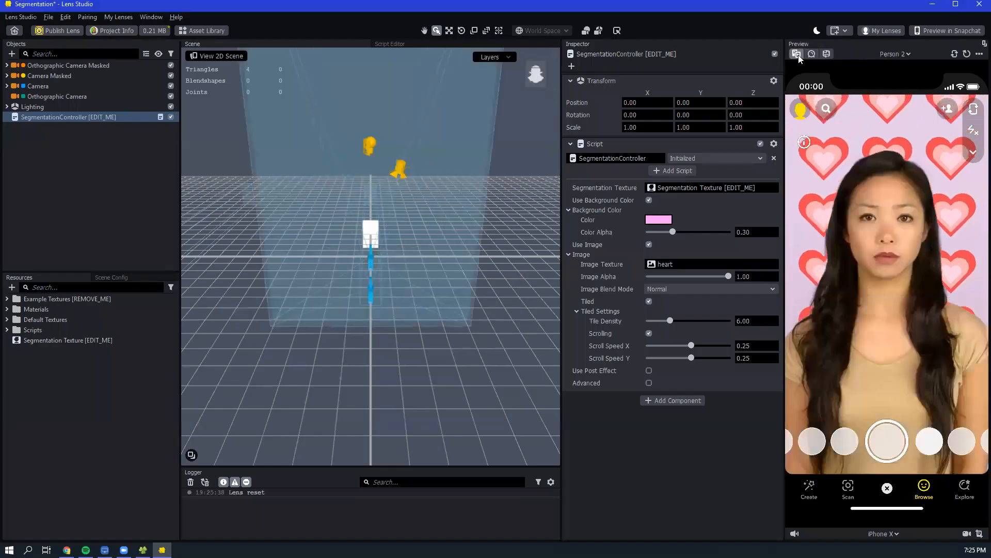
pyautogui.click(812, 55)
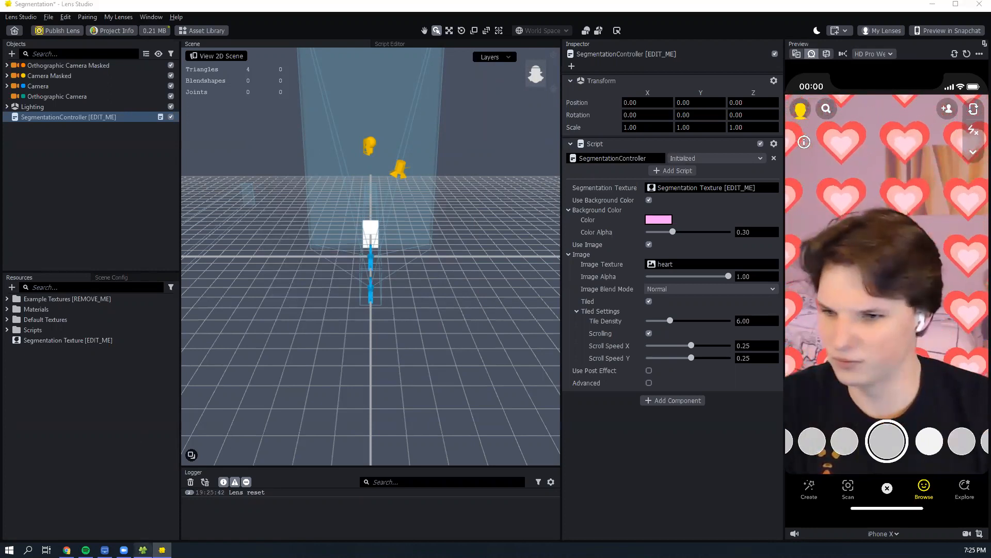
# - Import Project 2 Cap Prefab.oprfb from the local Project 2 folder into the project's resources and select the imported prefab
pyautogui.click(143, 550)
pyautogui.click(364, 215)
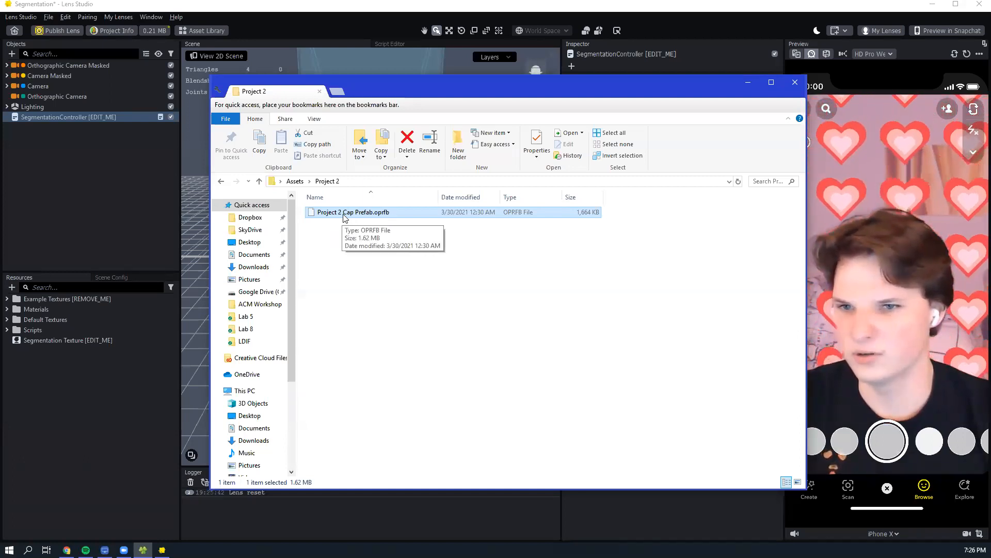
pyautogui.moveTo(345, 217); pyautogui.dragTo(94, 384)
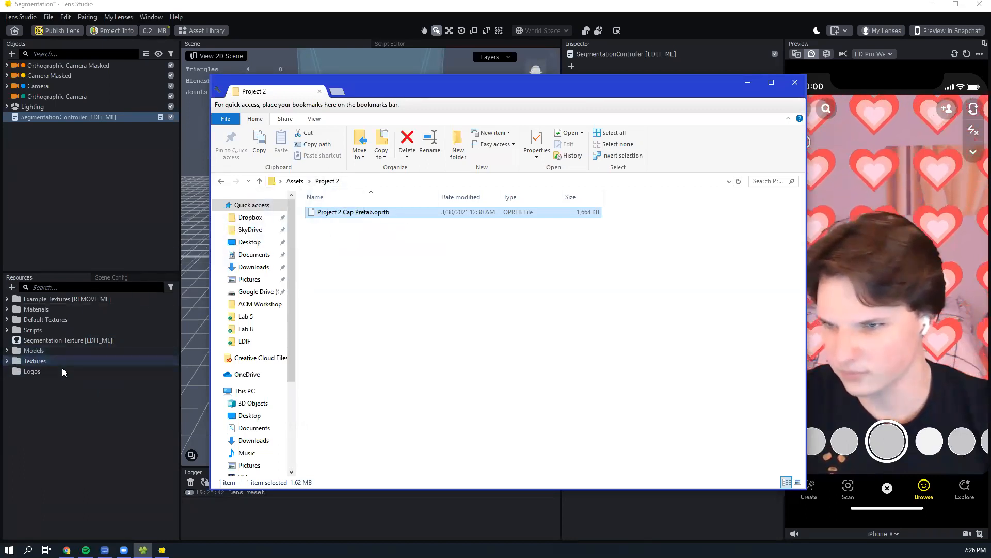
pyautogui.click(40, 411)
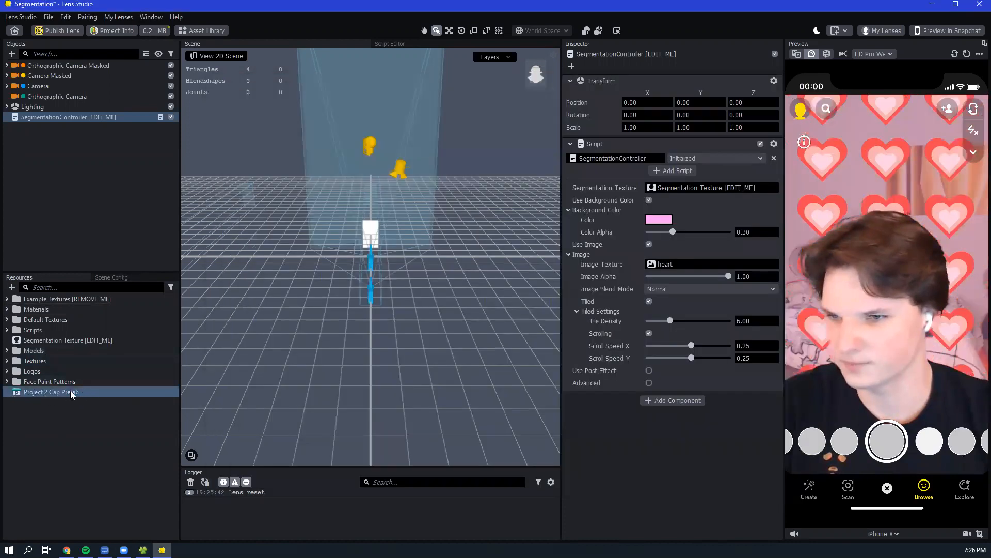
pyautogui.click(23, 394)
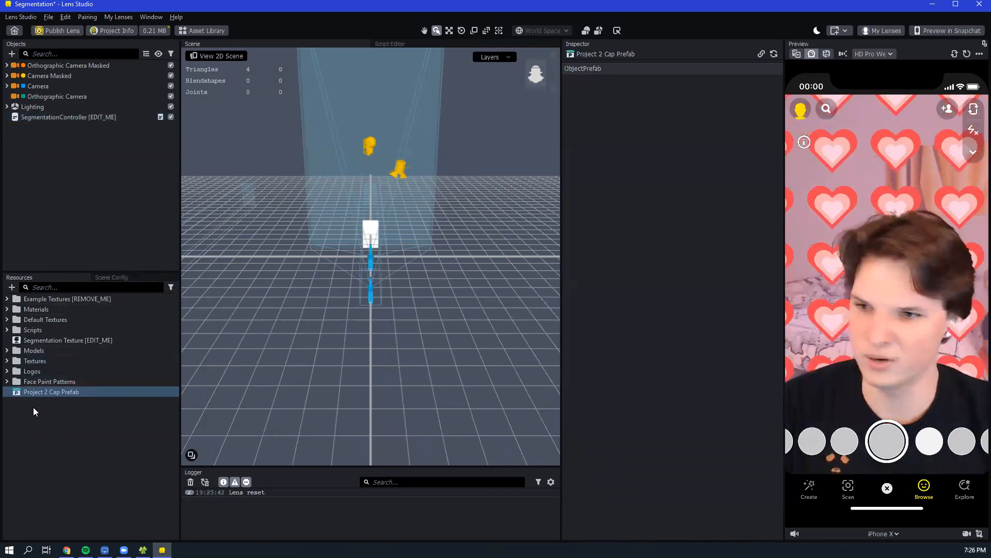
pyautogui.click(12, 288)
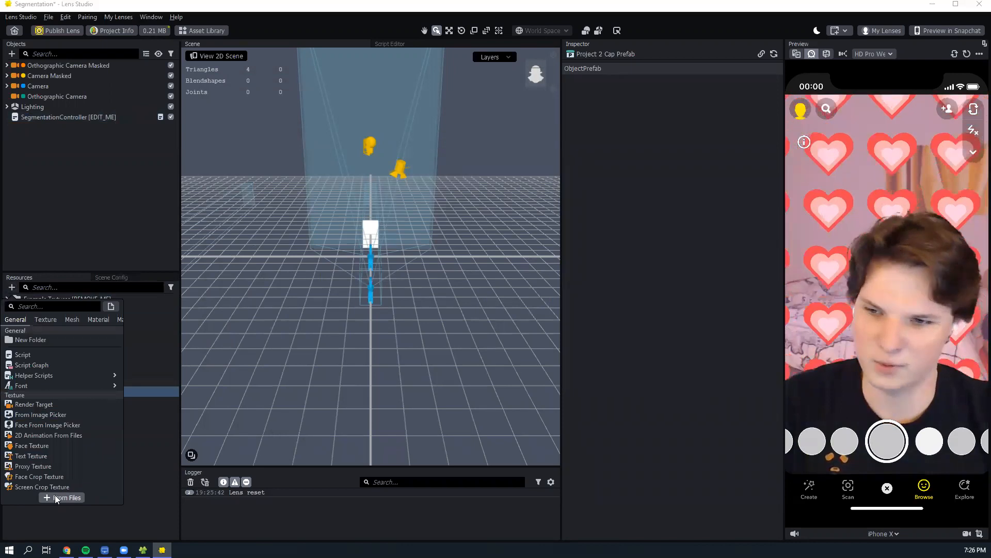
pyautogui.click(12, 287)
pyautogui.click(12, 287)
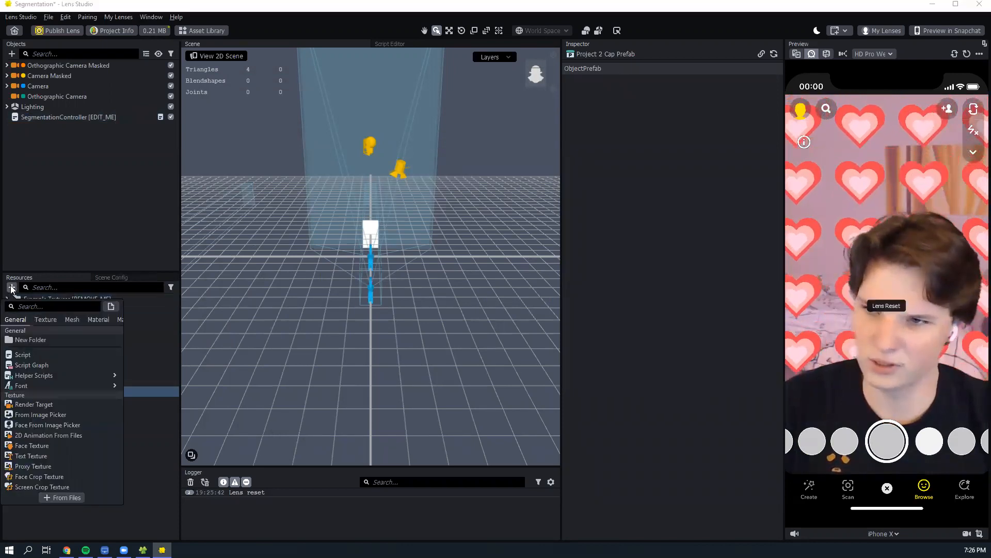
pyautogui.click(62, 497)
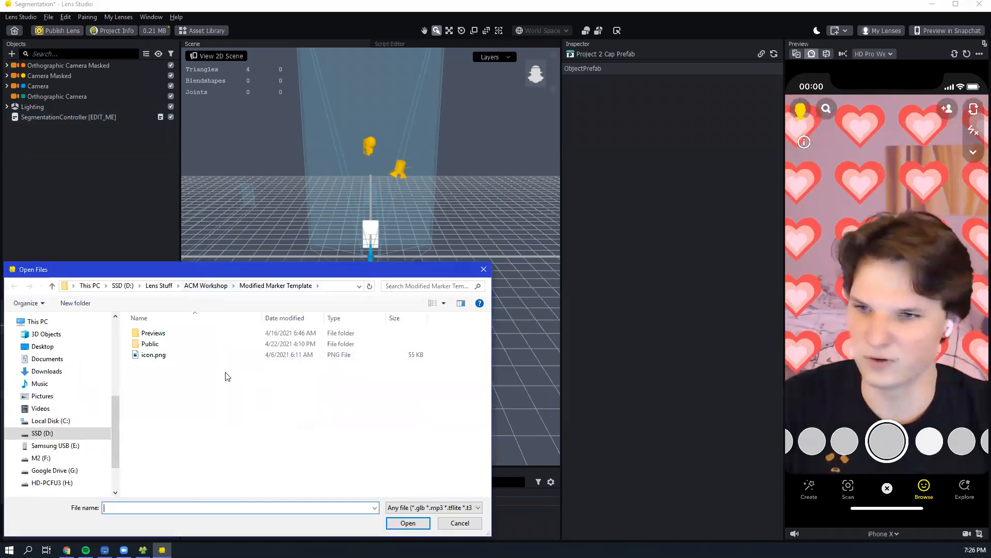
pyautogui.click(484, 271)
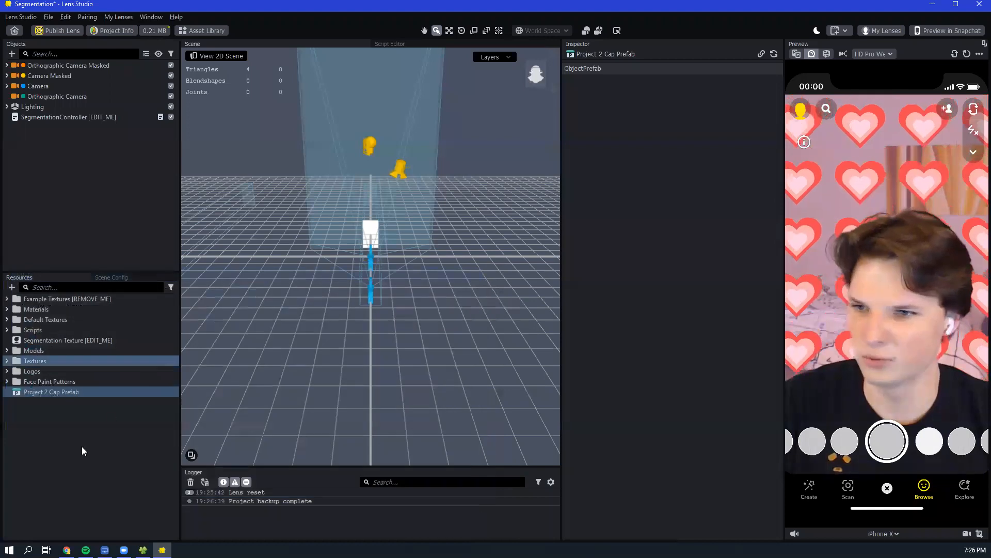
pyautogui.click(79, 458)
# - Add the Project 2 Cap Prefab from the resources to the scene as a child of the Camera object
pyautogui.click(76, 393)
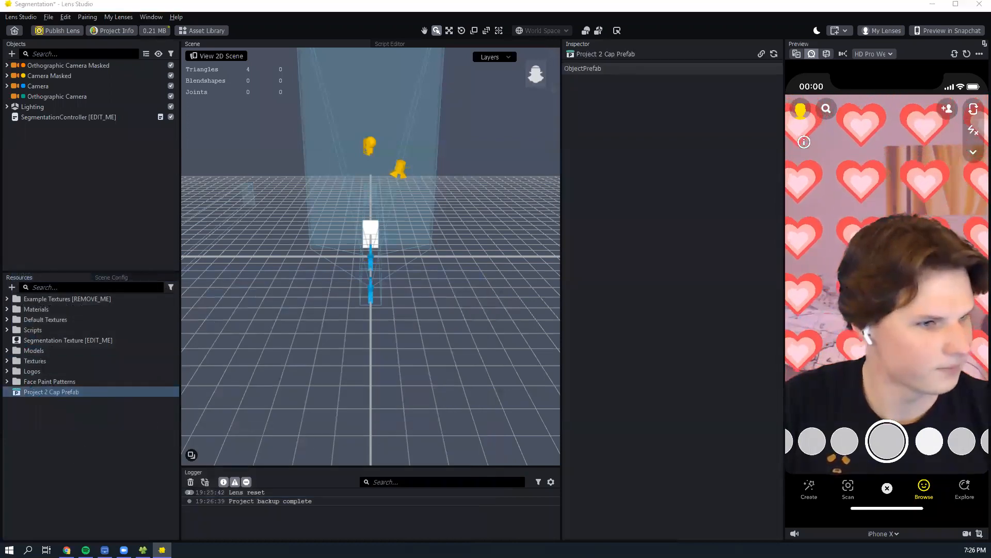
pyautogui.click(94, 186)
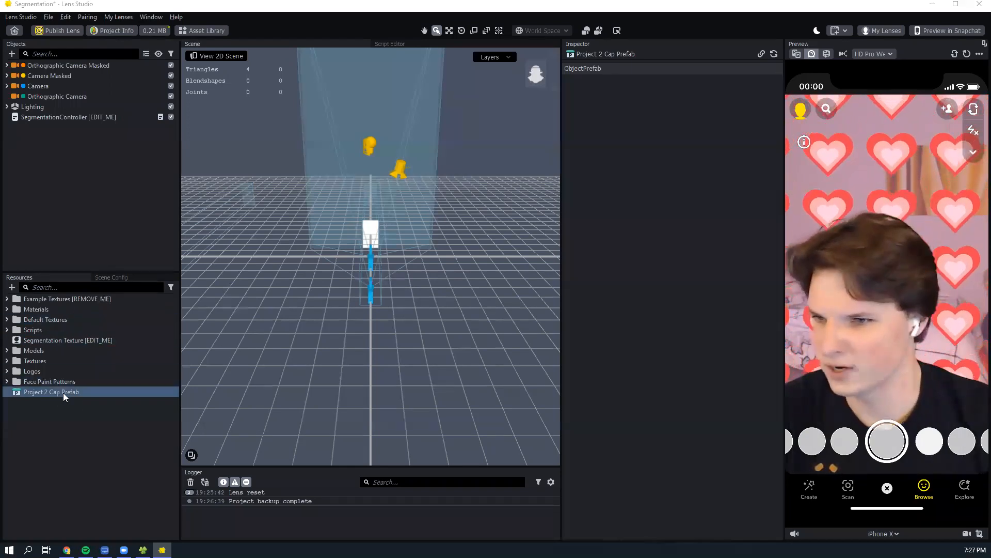
pyautogui.moveTo(67, 393); pyautogui.dragTo(40, 87)
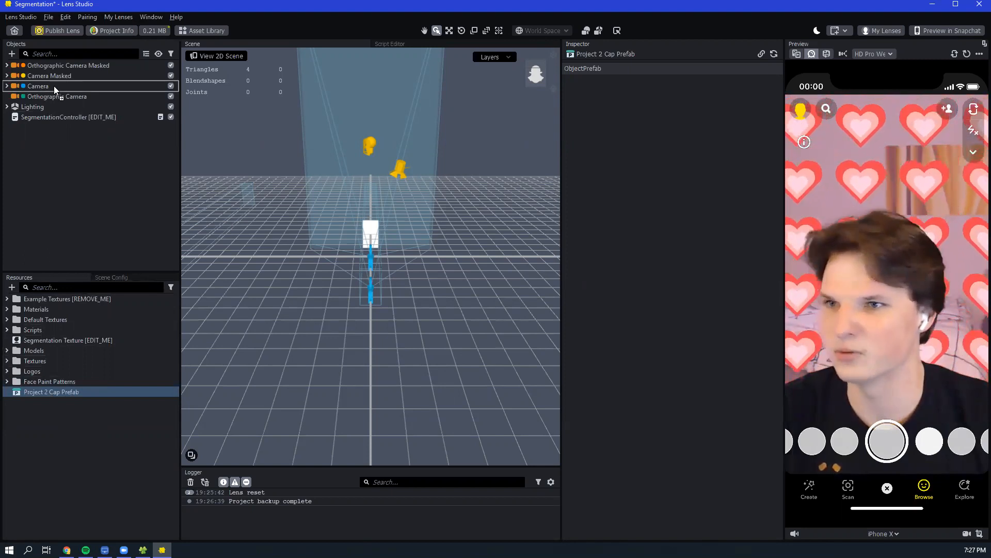
pyautogui.moveTo(53, 86); pyautogui.dragTo(55, 84)
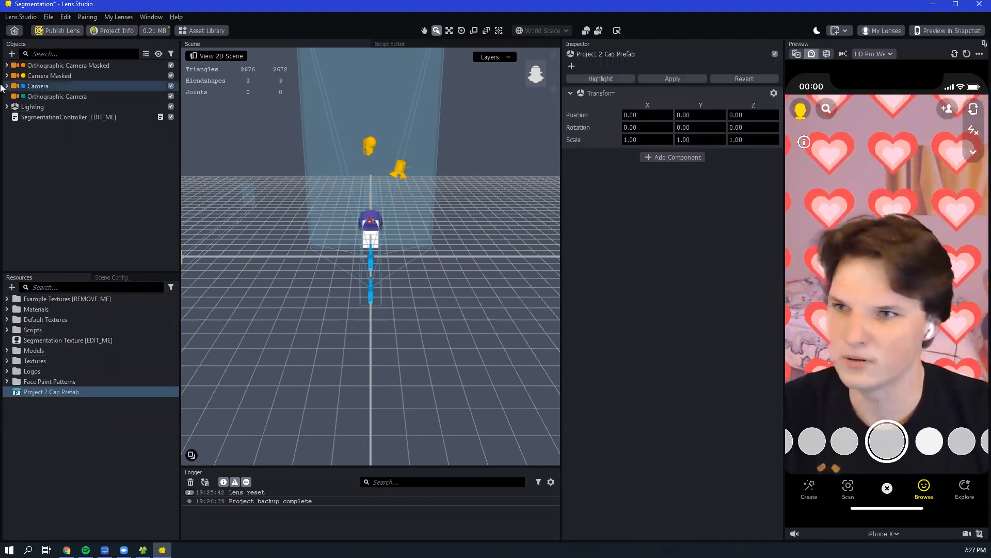
# - Expand the Camera and its cap prefab in the object hierarchy and show the Baseball Cap Controller's properties
pyautogui.click(7, 87)
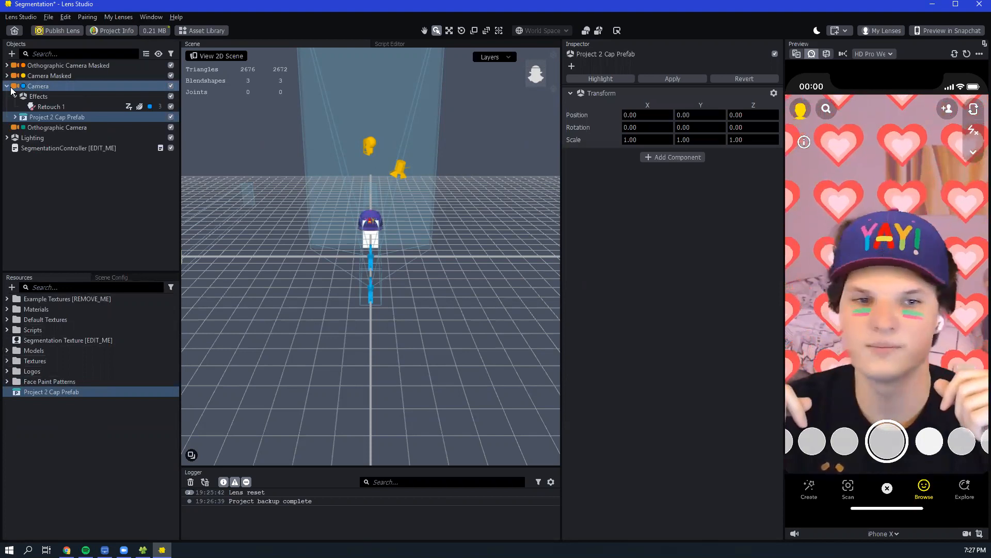
pyautogui.click(15, 116)
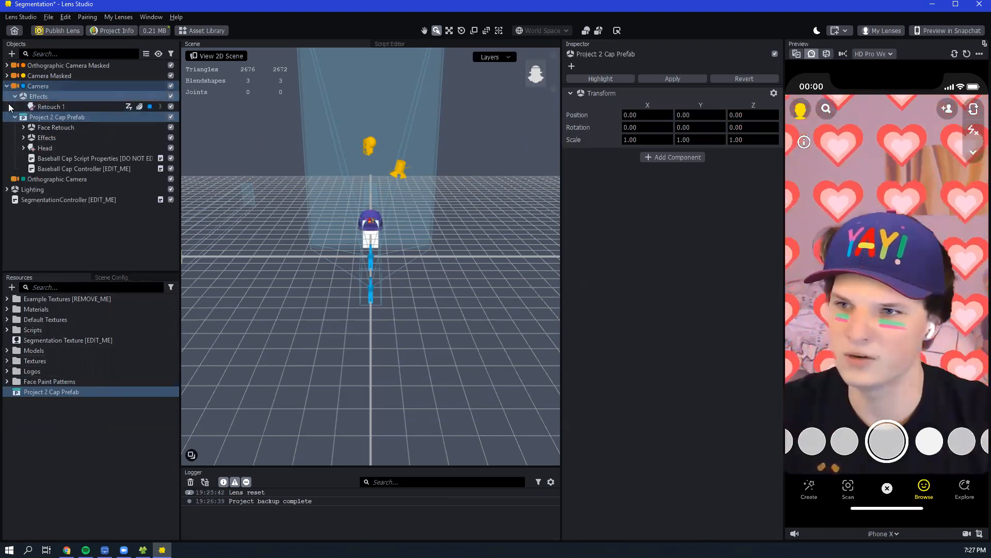
pyautogui.click(15, 117)
pyautogui.click(15, 118)
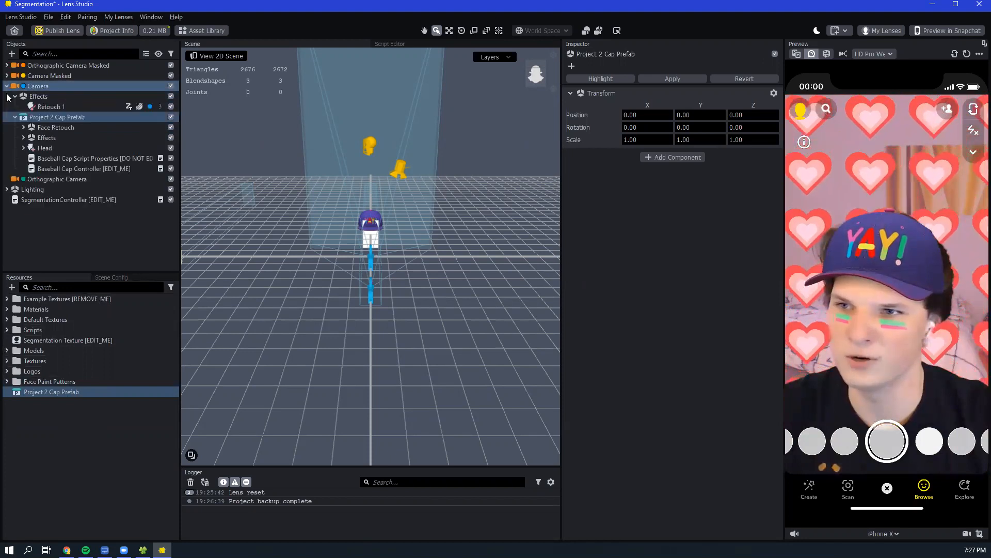
pyautogui.click(81, 171)
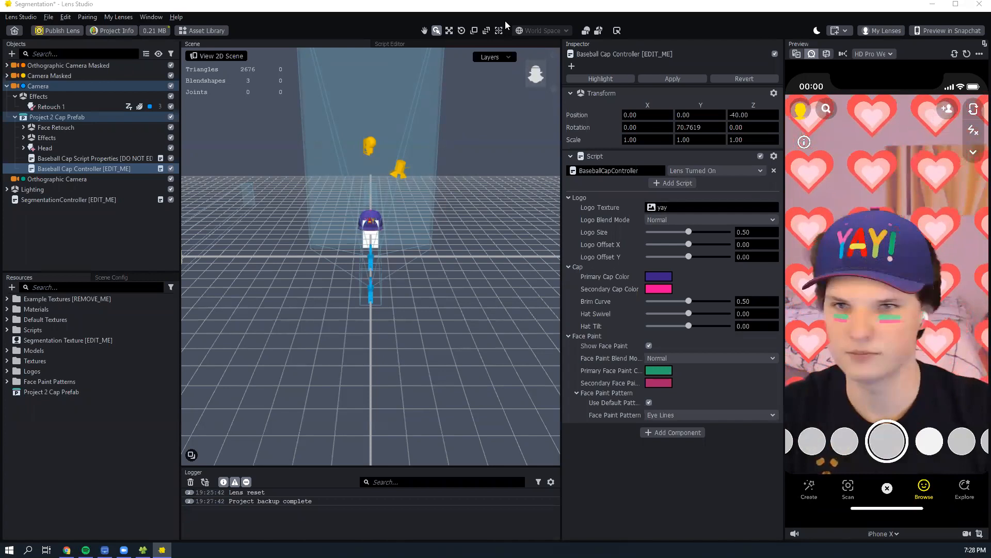
pyautogui.click(716, 184)
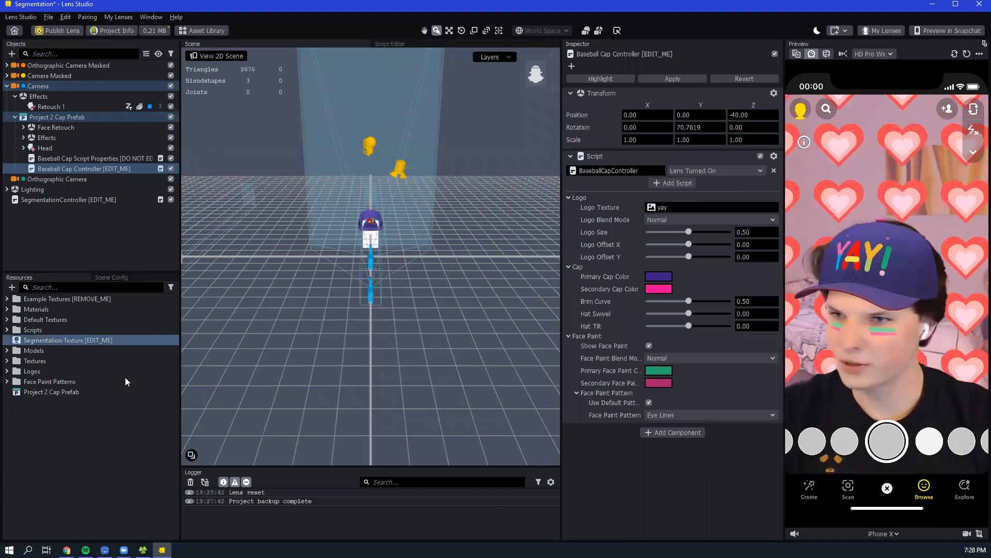
pyautogui.click(60, 392)
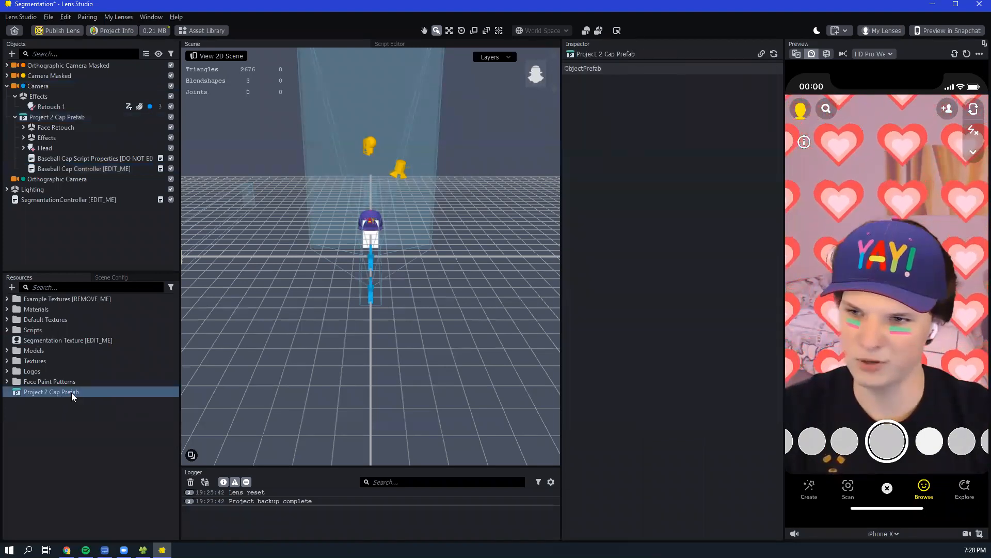
pyautogui.click(12, 288)
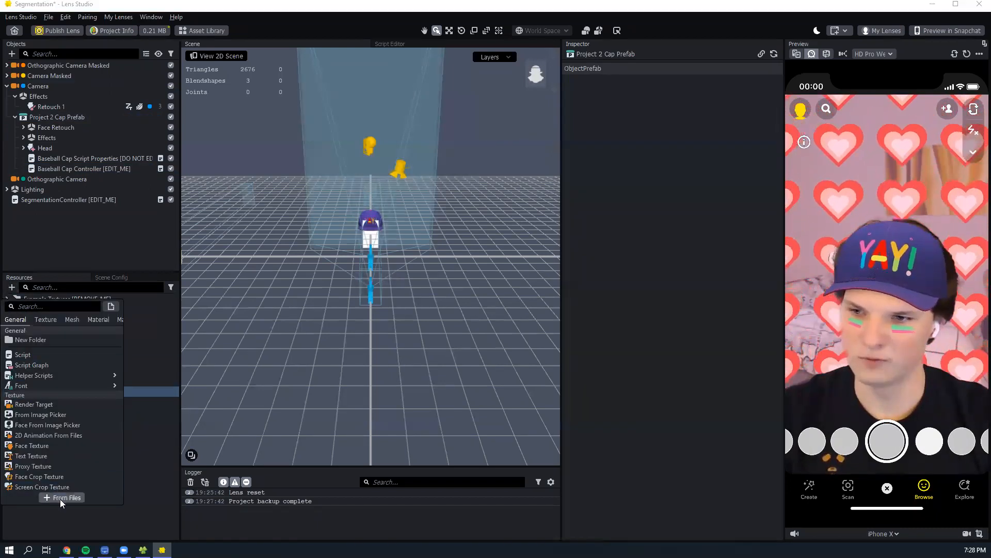
pyautogui.click(152, 504)
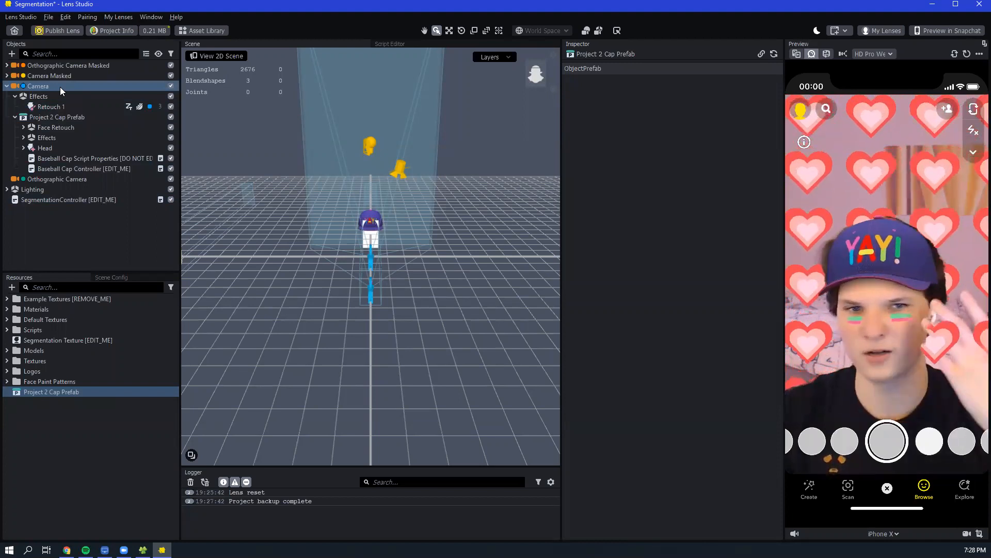
# - Switch the preview from the webcam to sample media and remove the cometcard preview file from My Files
pyautogui.click(798, 53)
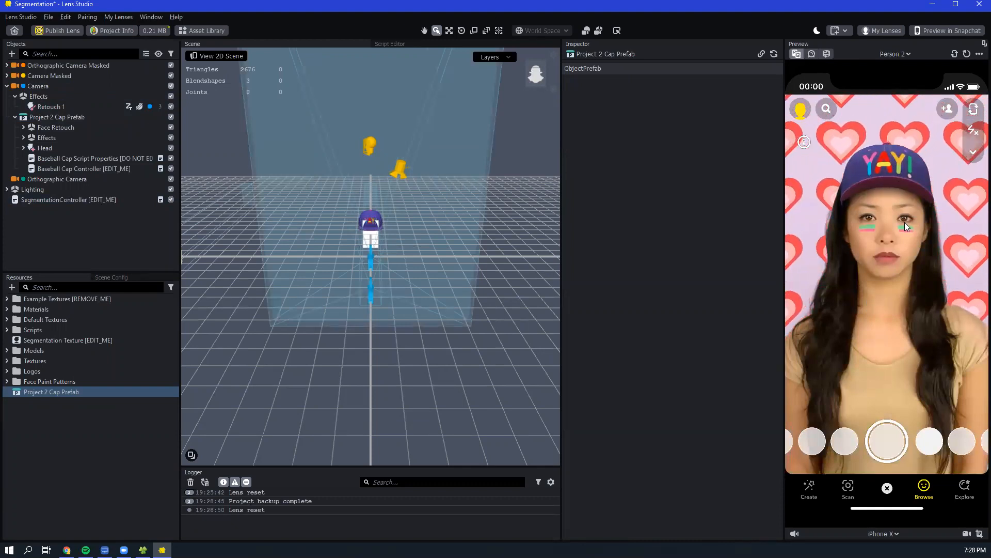
pyautogui.click(904, 53)
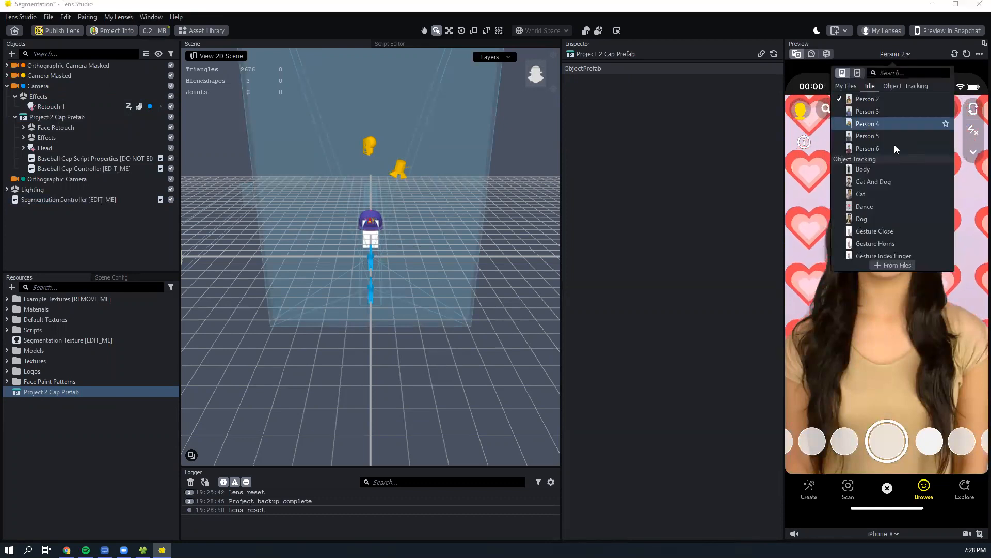
pyautogui.scroll(3, 899, 158)
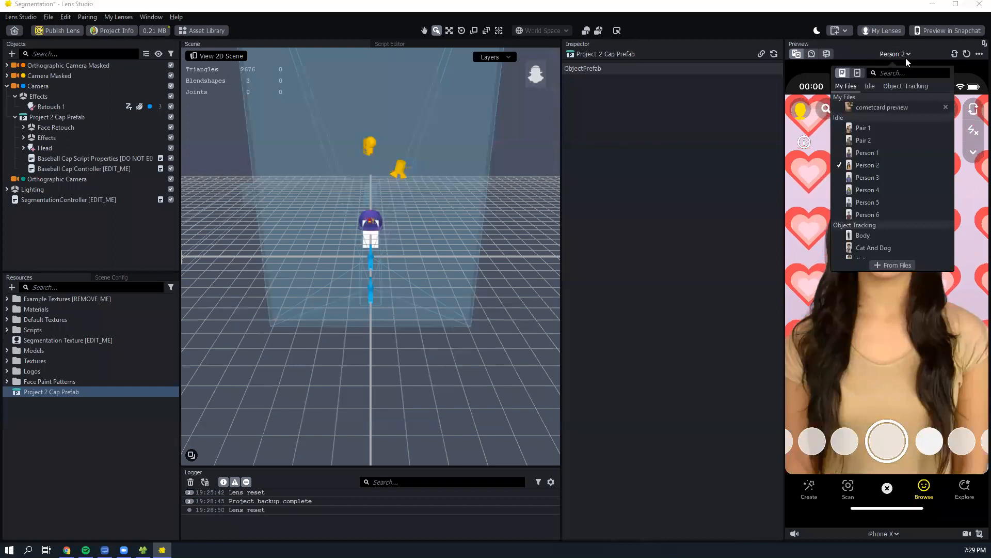
pyautogui.click(945, 107)
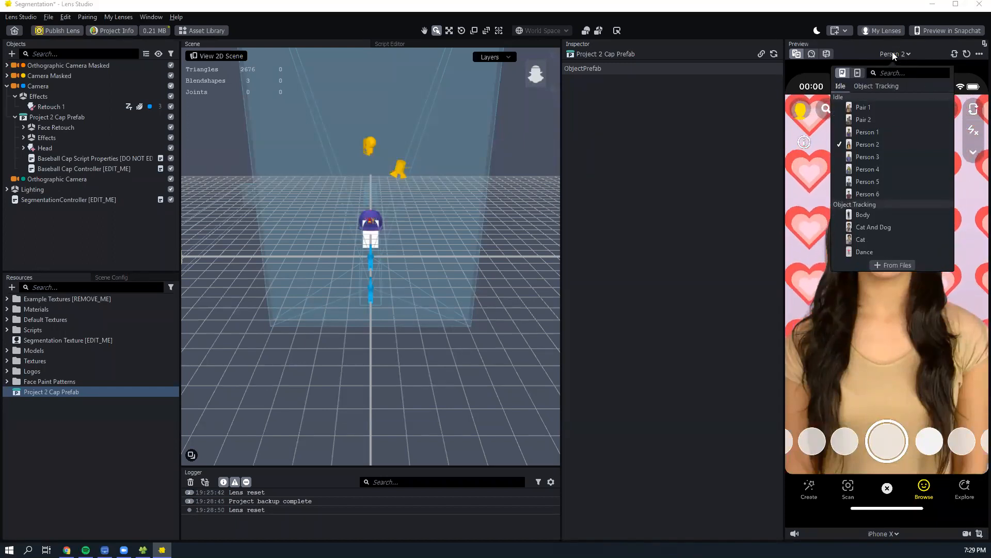
pyautogui.click(892, 52)
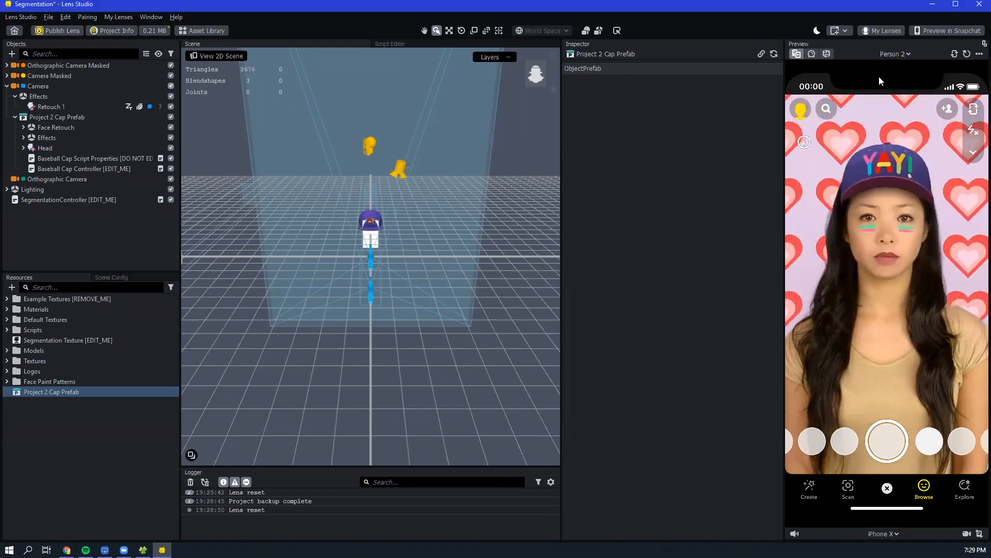
# - Preview the lens on the Person 1 sample image, followed by the Person 5 sample image
pyautogui.click(906, 53)
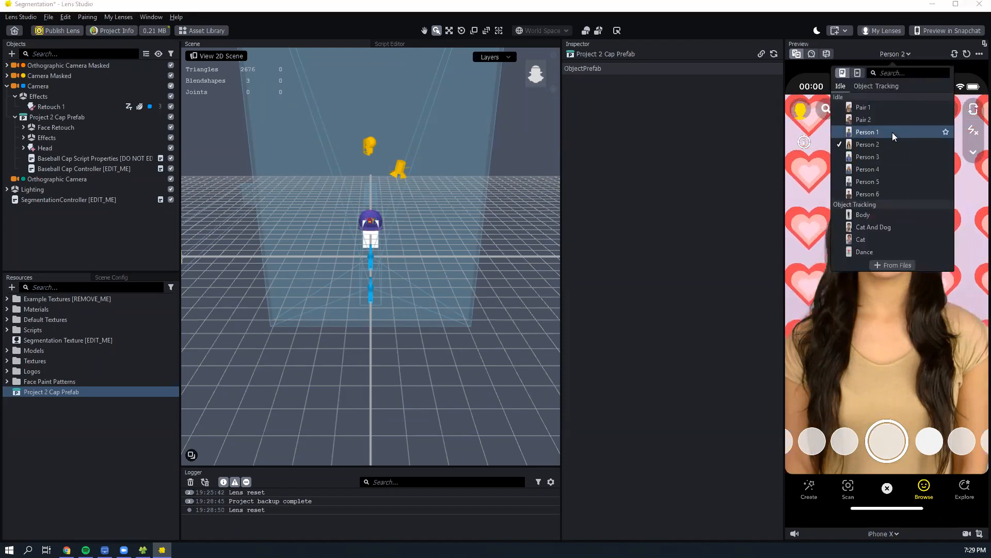
pyautogui.click(893, 132)
pyautogui.click(909, 54)
pyautogui.click(911, 53)
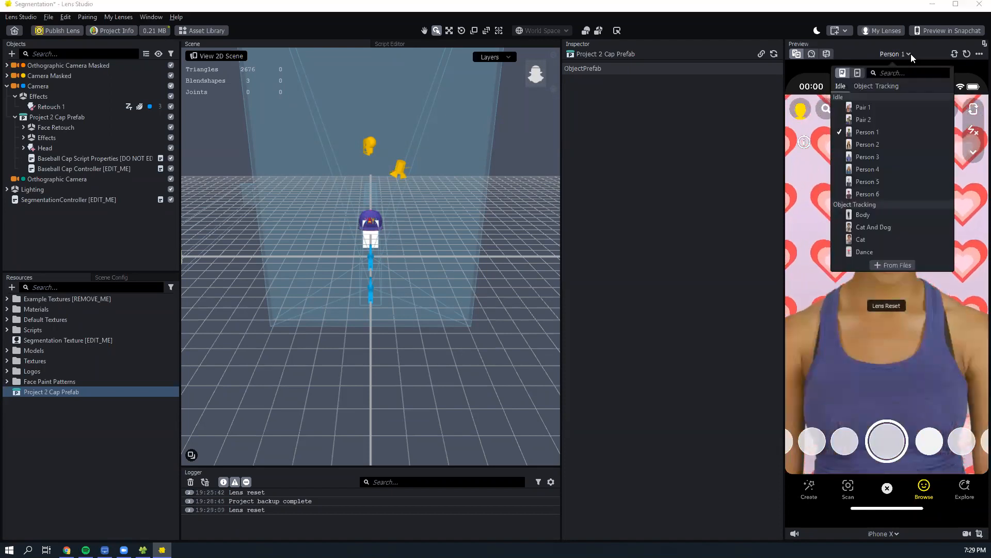
pyautogui.click(913, 182)
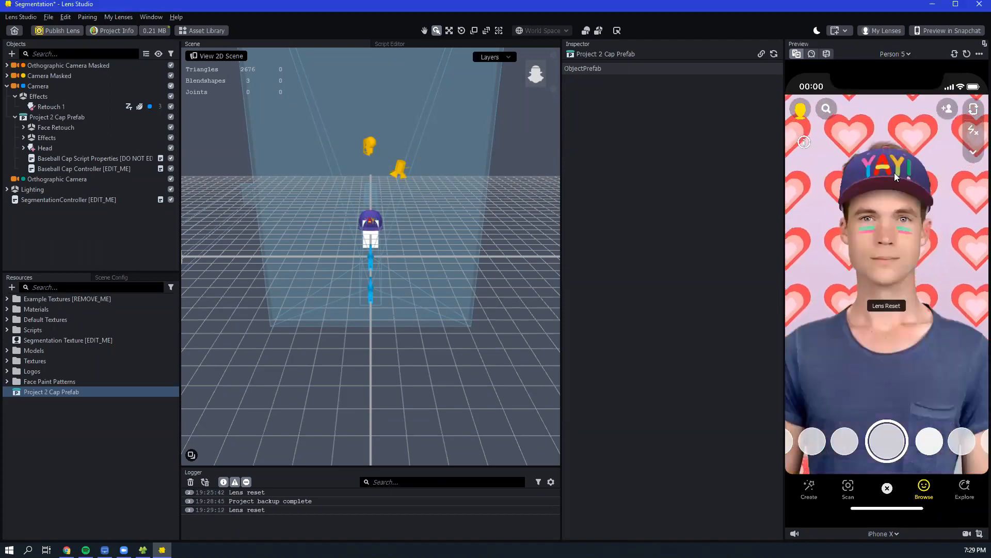
# - Browse the video samples available for the preview, including the smile clips, and return the preview to the webcam
pyautogui.click(890, 54)
pyautogui.click(857, 72)
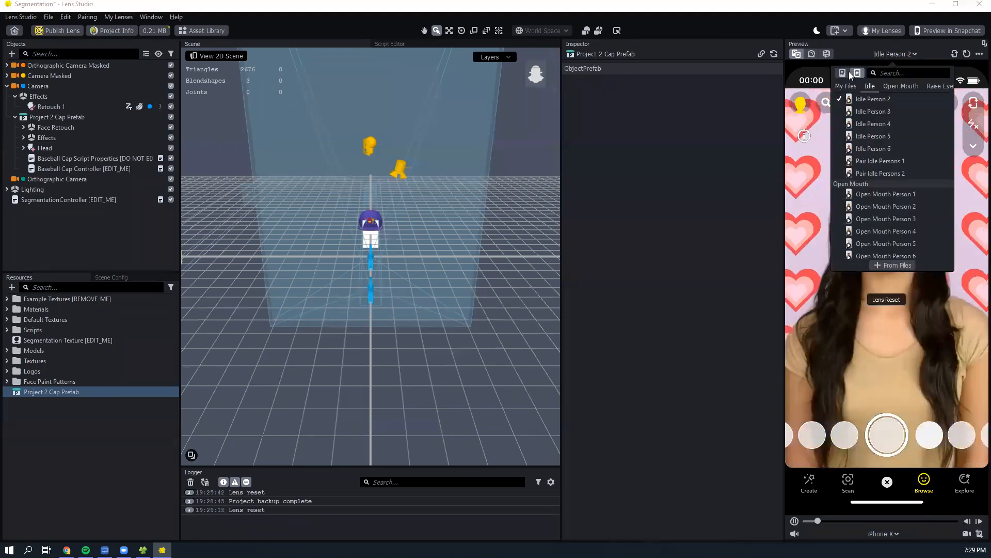
pyautogui.scroll(-5, 901, 161)
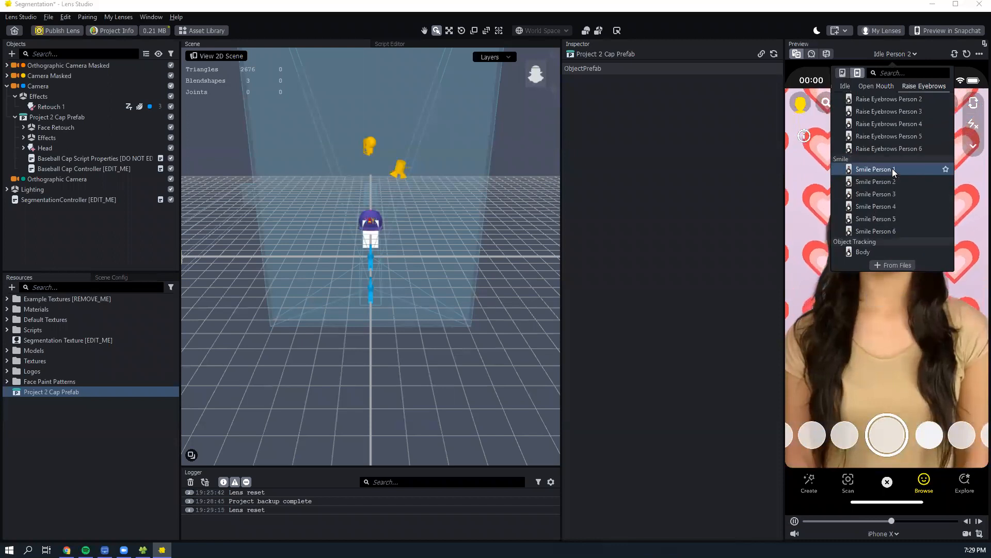
pyautogui.click(810, 168)
pyautogui.click(813, 54)
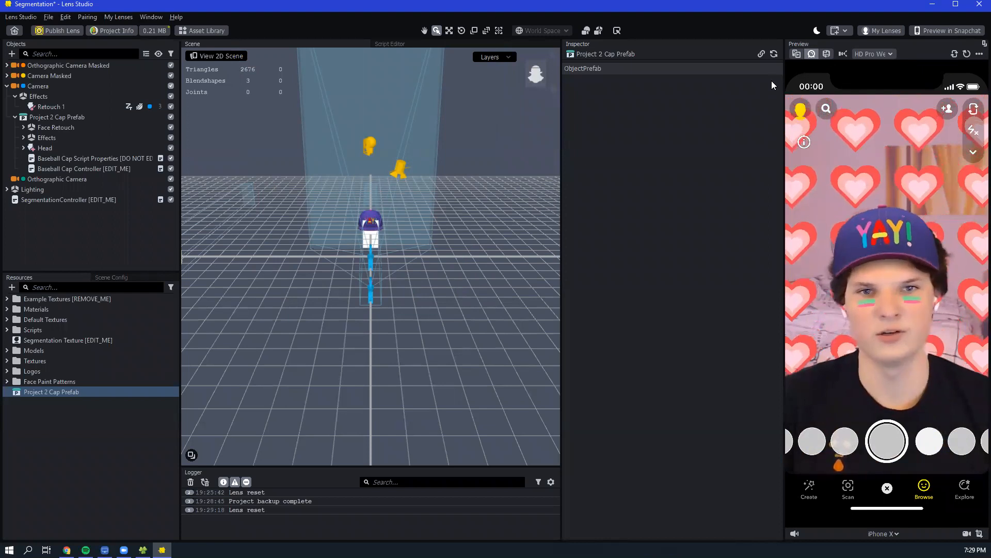
# - Switch the preview back to sample media and show the still image Person 2
pyautogui.click(796, 54)
pyautogui.click(887, 53)
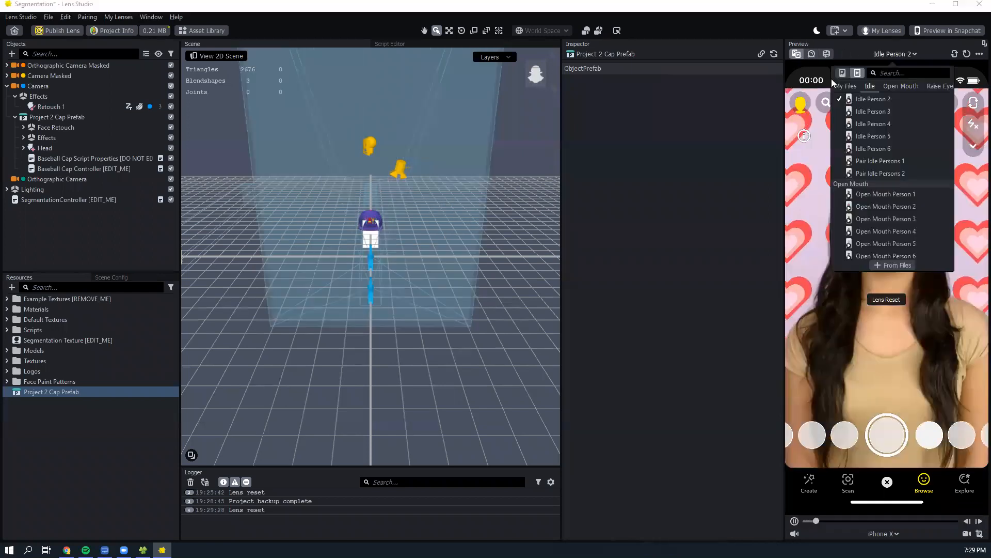
pyautogui.click(868, 144)
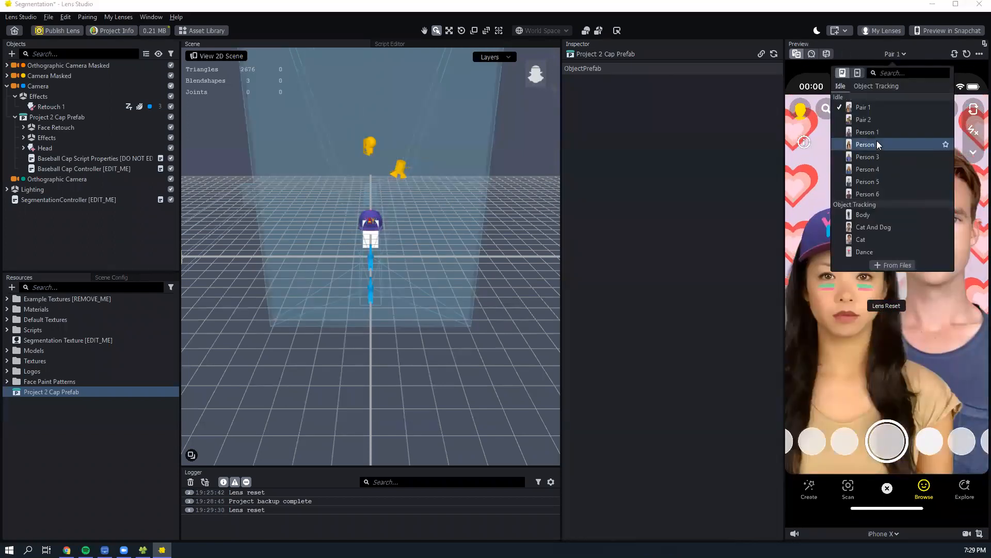
# - Return the preview from the Person 2 sample image to the live webcam feed
pyautogui.click(825, 179)
pyautogui.click(811, 55)
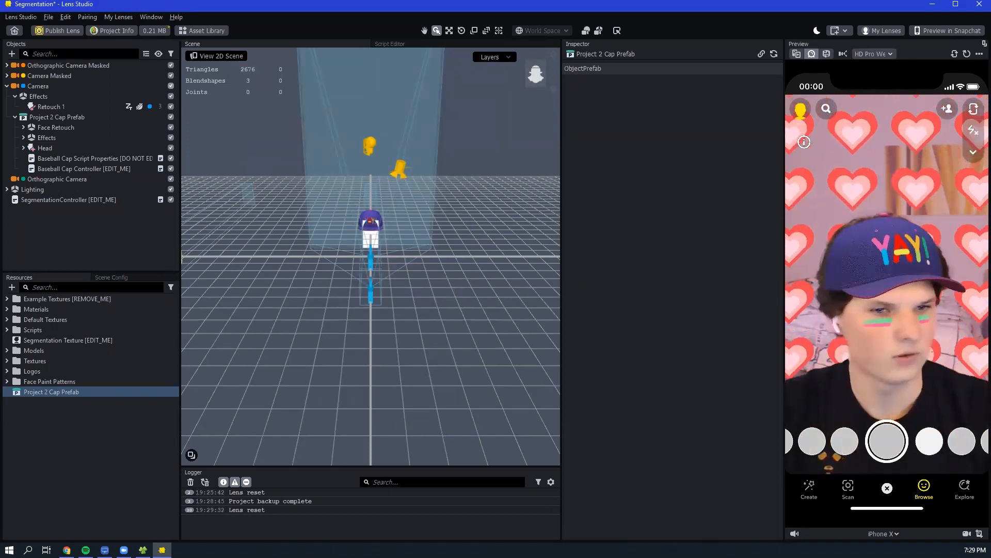
pyautogui.moveTo(456, 227); pyautogui.dragTo(455, 227, button='right')
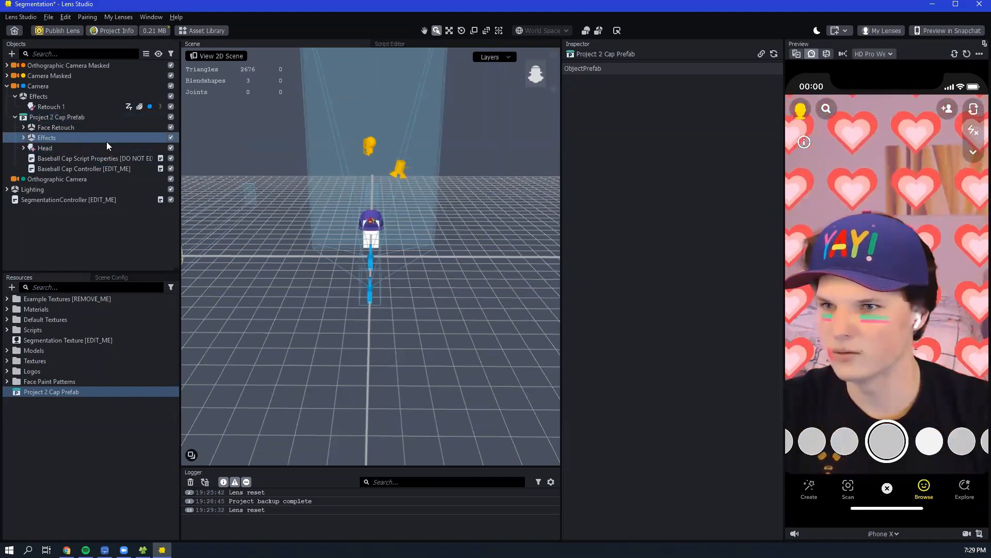
pyautogui.moveTo(457, 235); pyautogui.dragTo(395, 193, button='right')
pyautogui.moveTo(275, 314); pyautogui.dragTo(314, 89, button='right')
pyautogui.moveTo(416, 167); pyautogui.dragTo(458, 169, button='right')
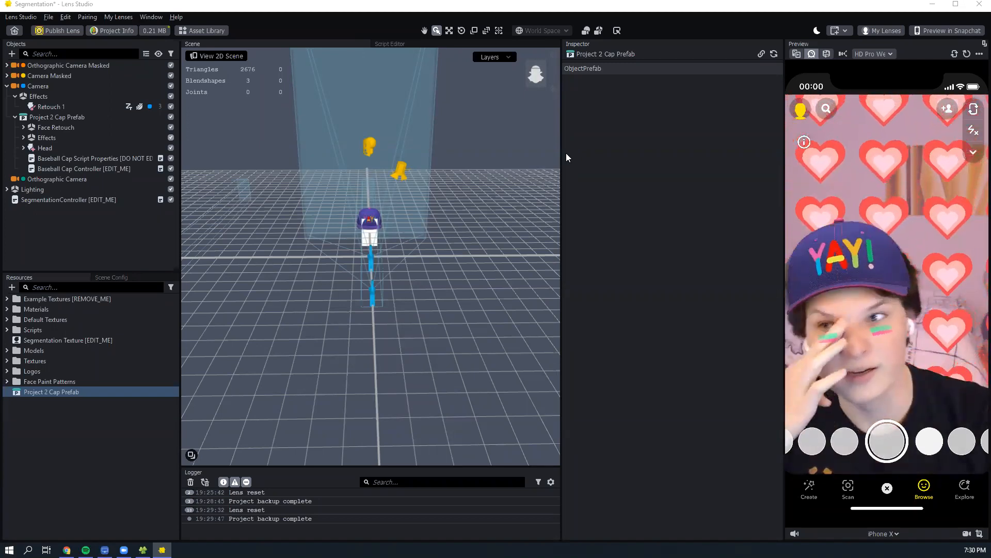
# - Select the Baseball Cap Controller under the Project 2 Cap Prefab to show its settings
pyautogui.click(84, 168)
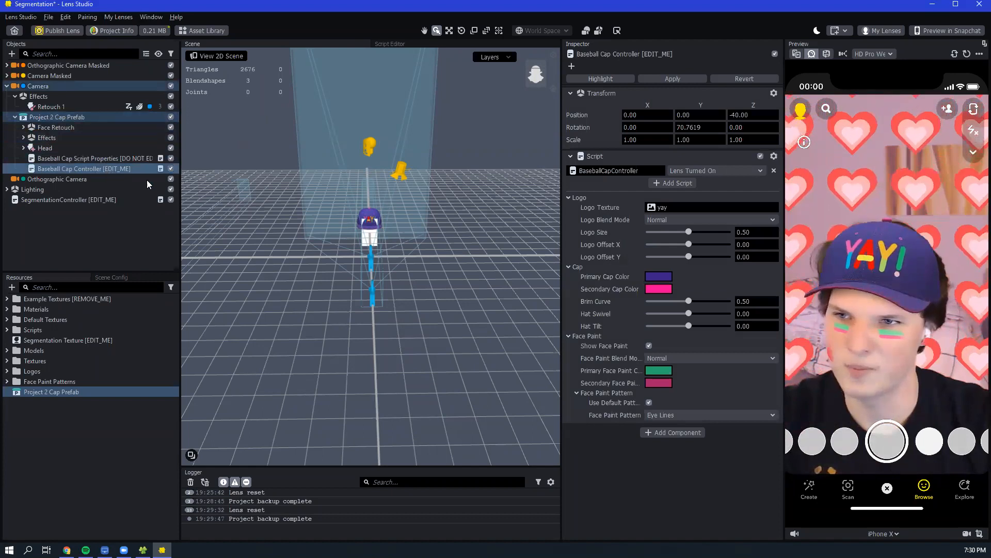
pyautogui.click(109, 168)
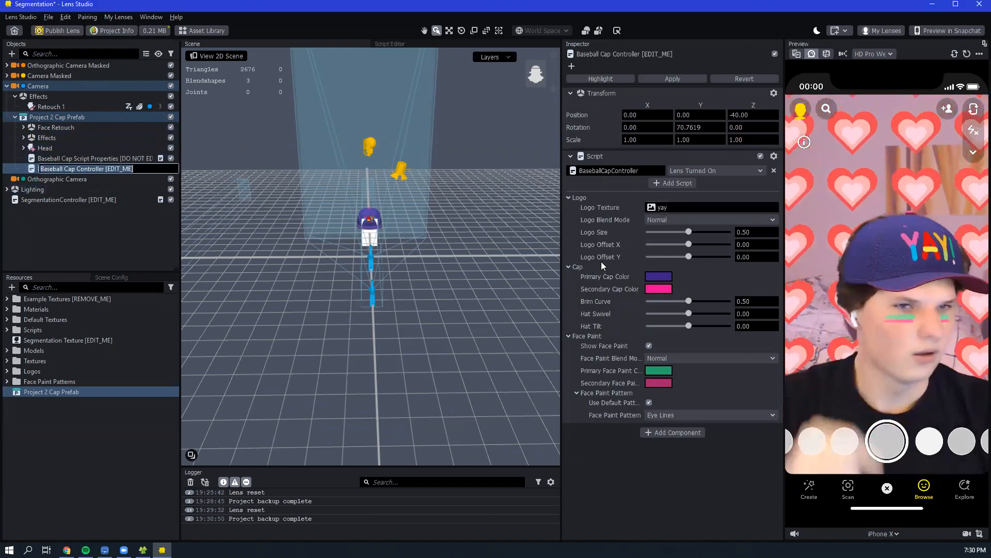
pyautogui.click(11, 287)
pyautogui.click(144, 473)
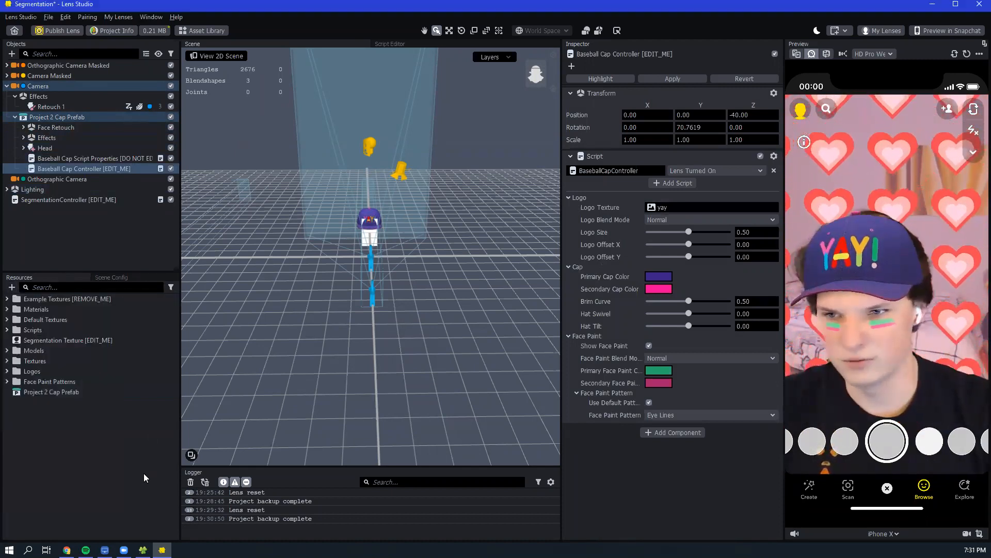
pyautogui.click(58, 395)
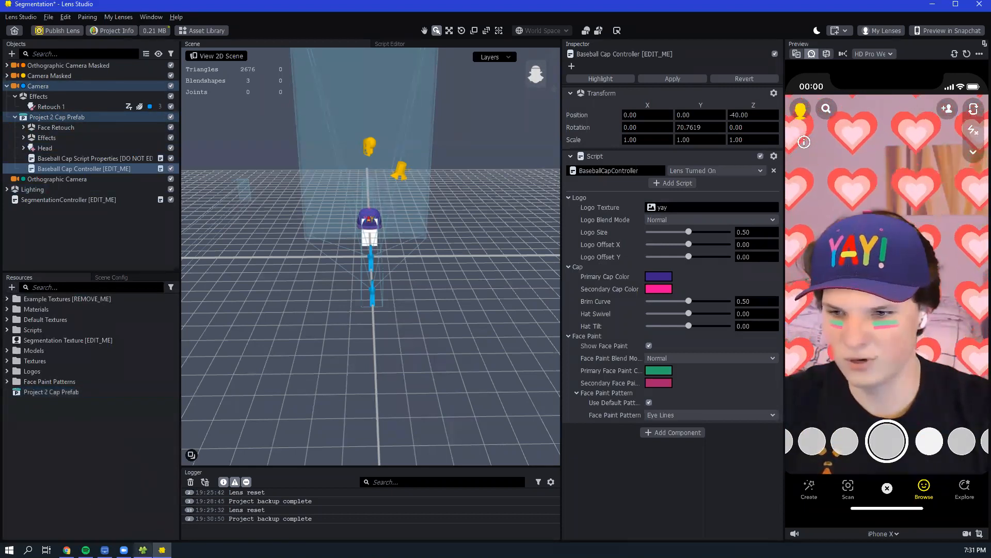
pyautogui.click(142, 550)
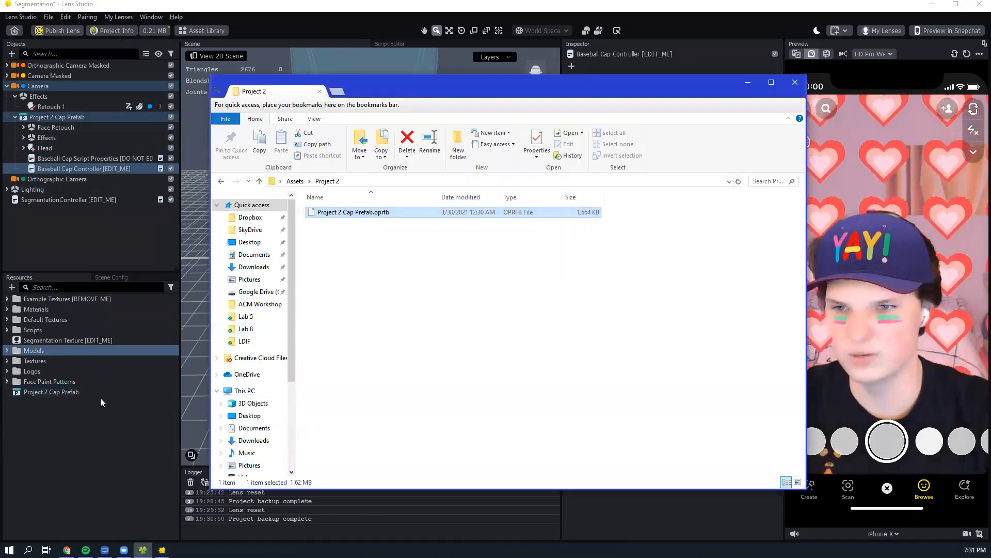
pyautogui.click(68, 434)
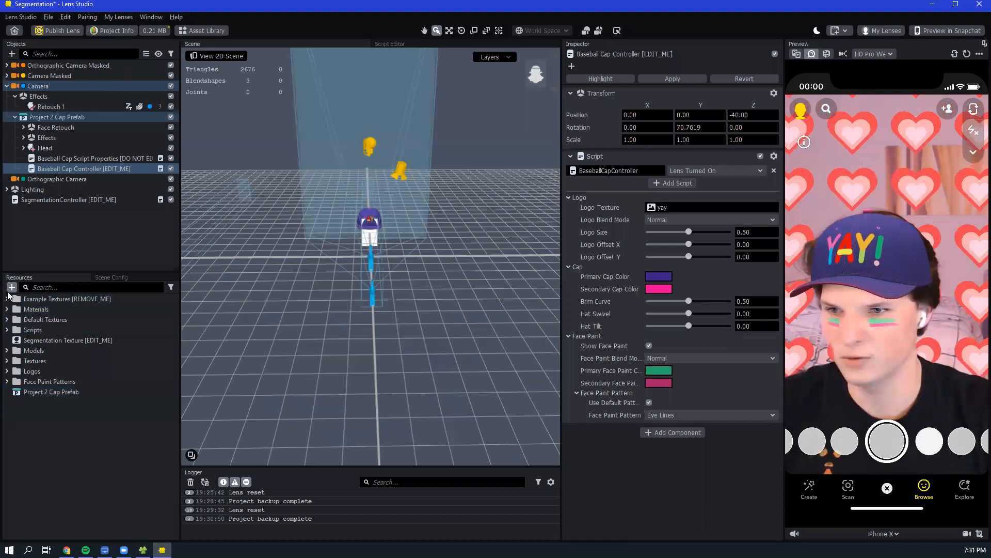
pyautogui.click(11, 287)
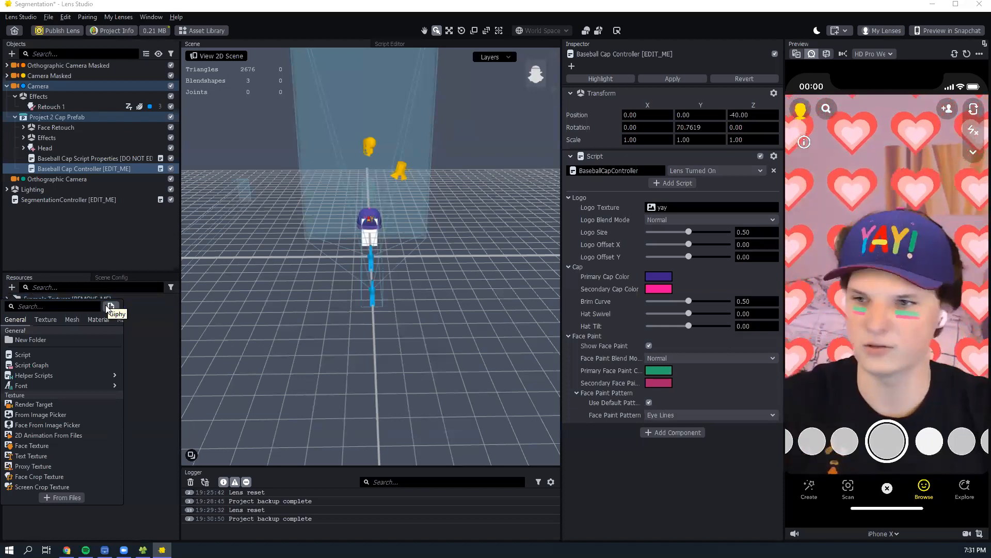
pyautogui.click(10, 289)
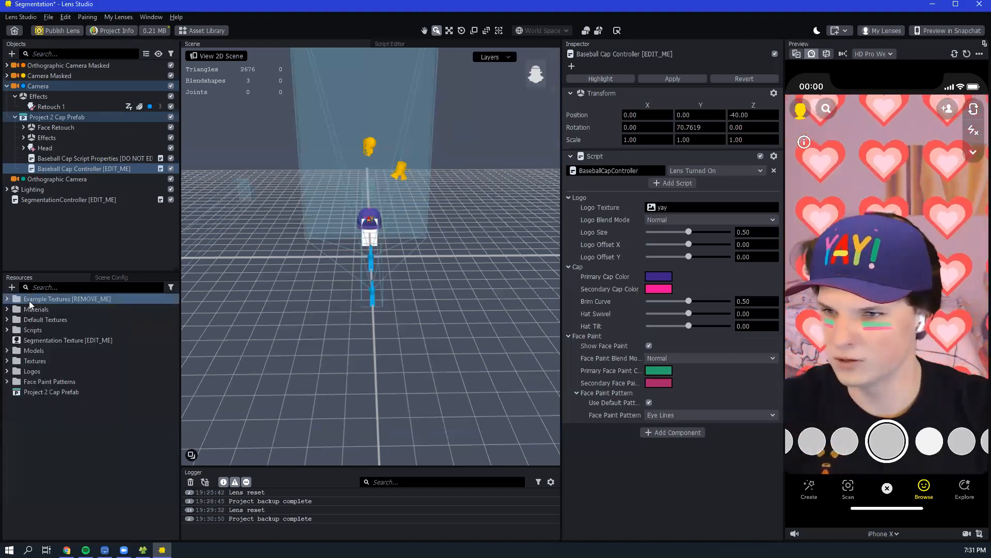
# - Search GIPHY for "ut dallas" and add the orange-shirted UTD mascot sticker with two thumbs up as a project resource
pyautogui.click(11, 287)
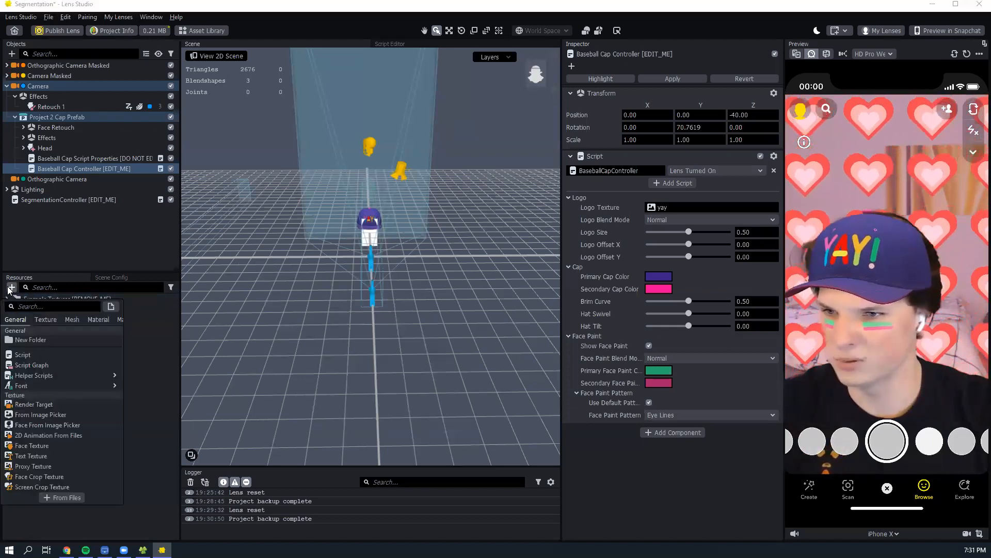
pyautogui.click(110, 306)
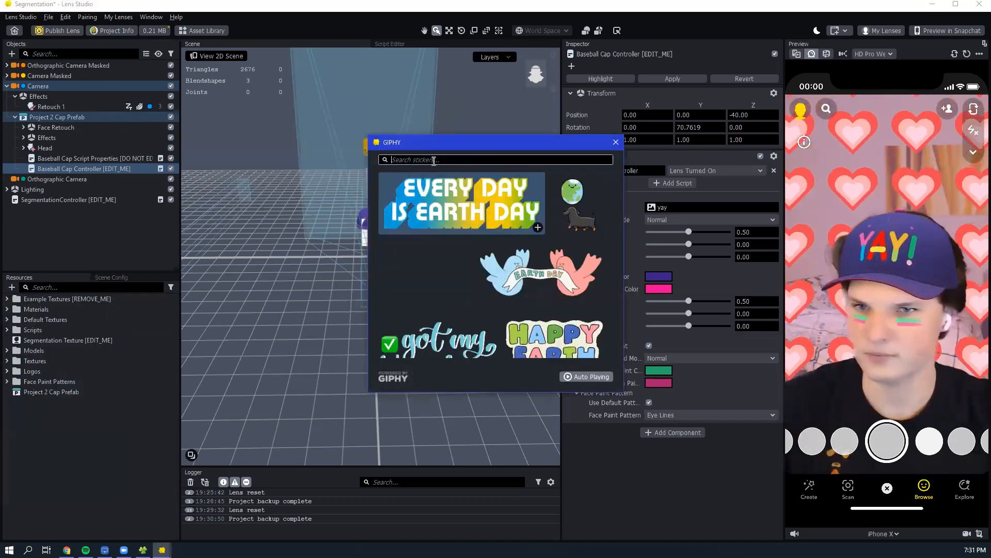
pyautogui.write('u')
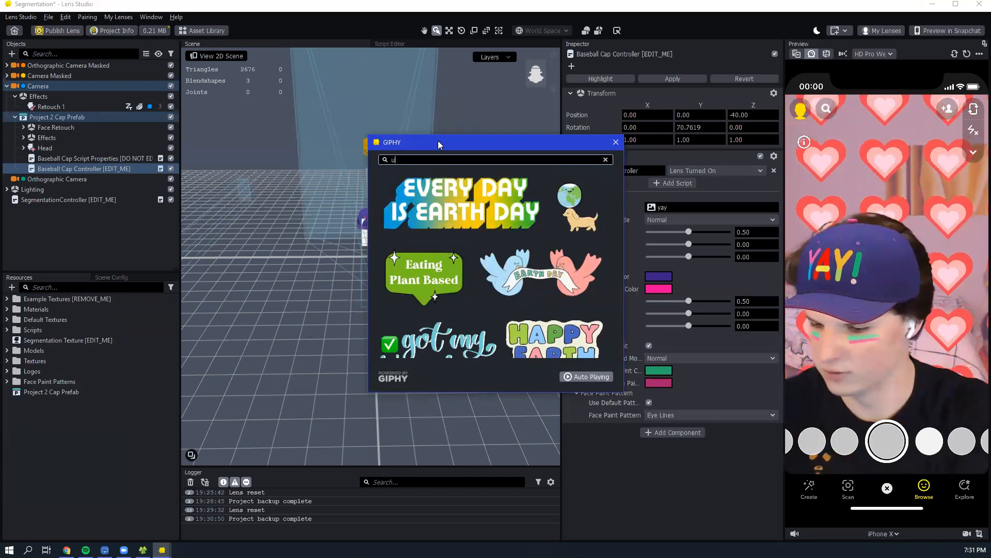
pyautogui.write('t dallas')
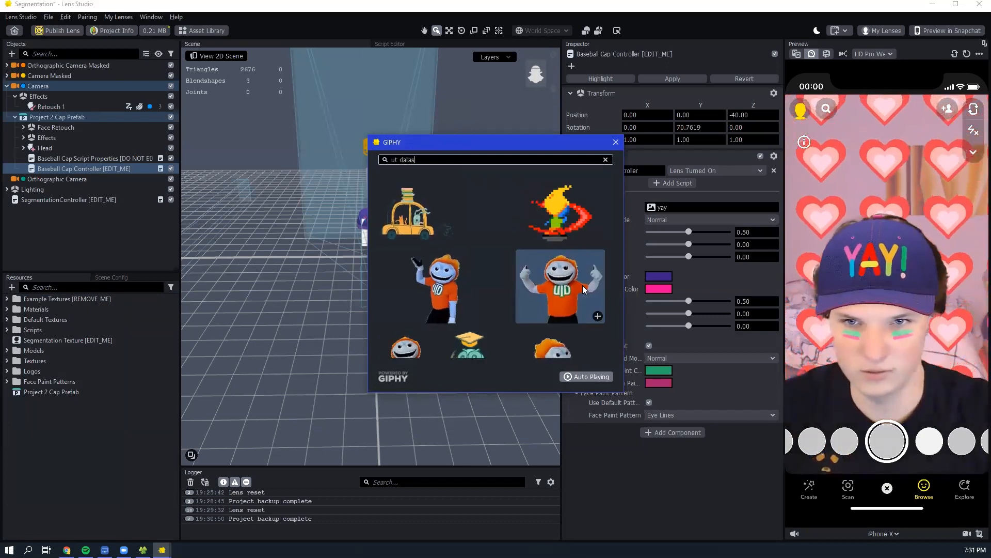
pyautogui.scroll(-2, 575, 285)
pyautogui.scroll(-3, 575, 285)
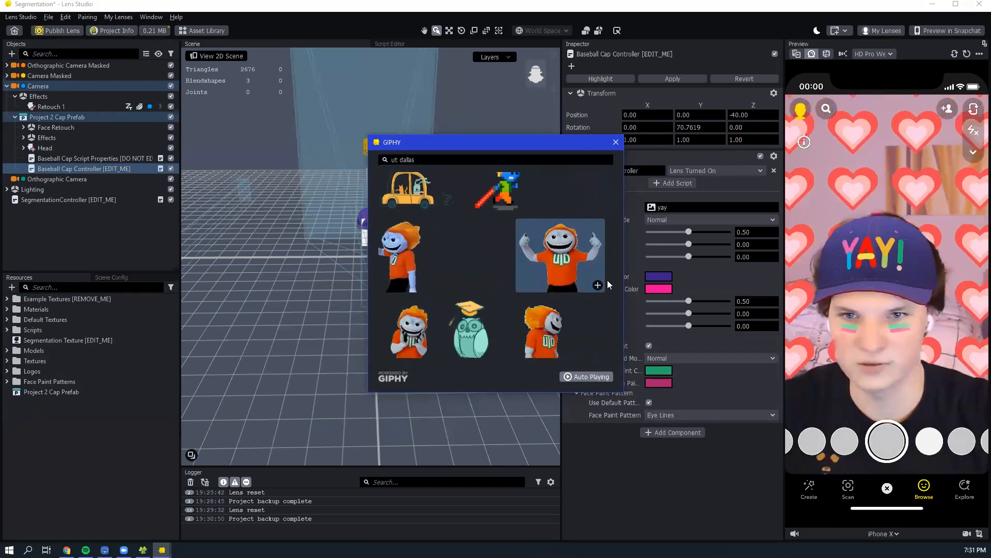
pyautogui.click(597, 286)
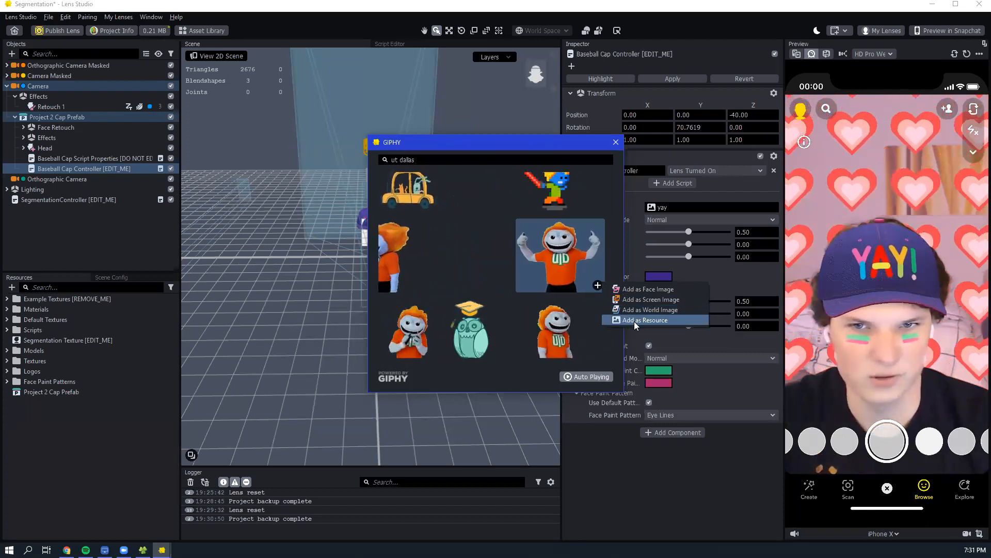
pyautogui.click(666, 319)
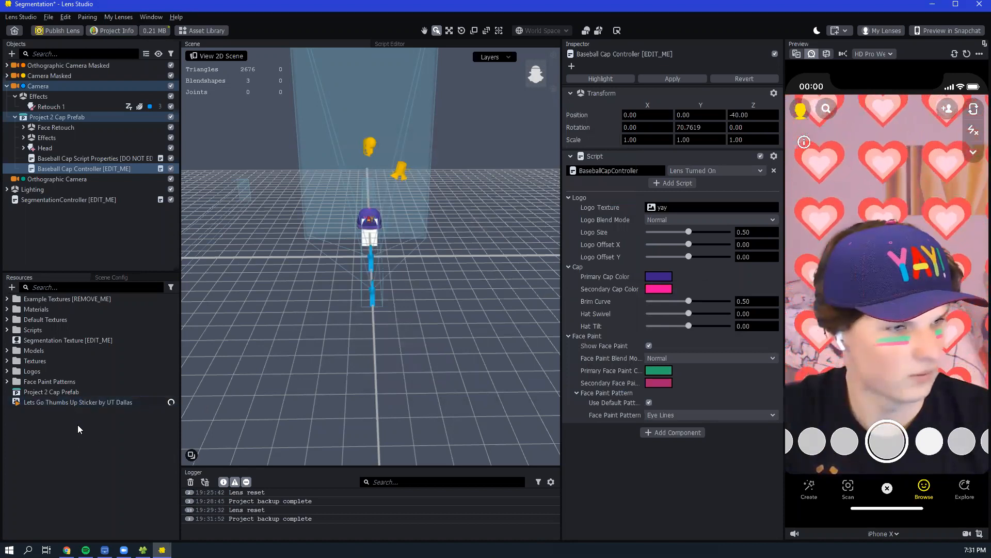
# - Examine the texture details and animation preview of the imported UT Dallas sticker
pyautogui.click(10, 288)
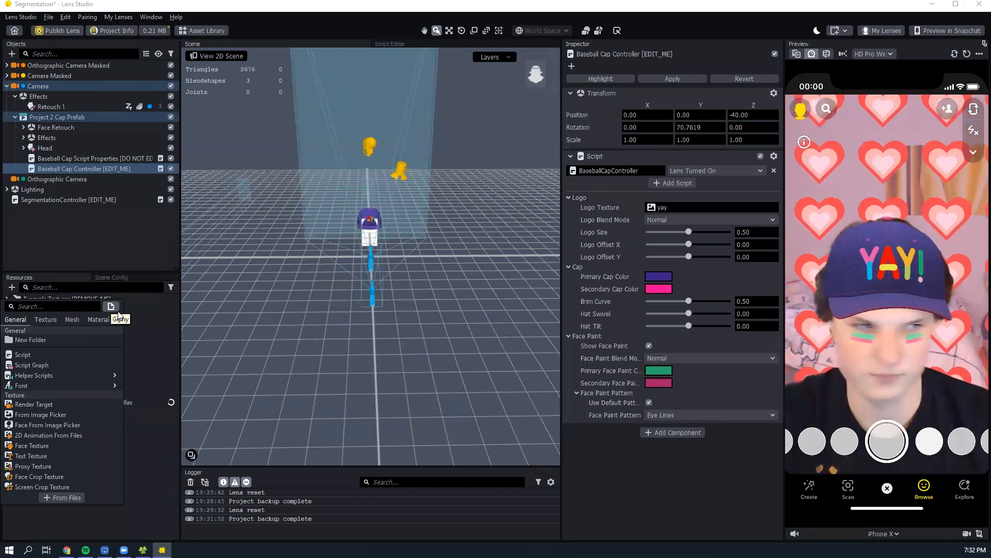
pyautogui.click(151, 456)
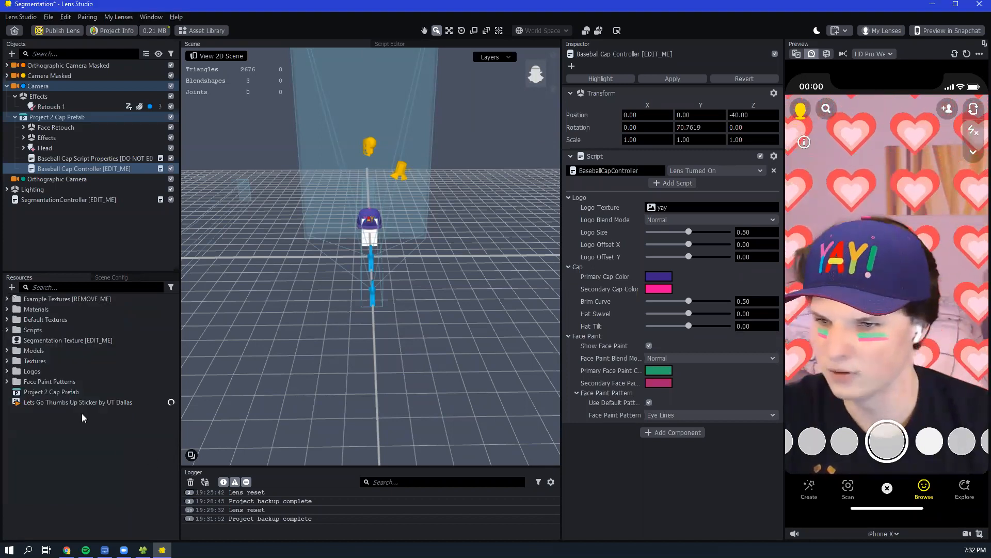
pyautogui.click(78, 402)
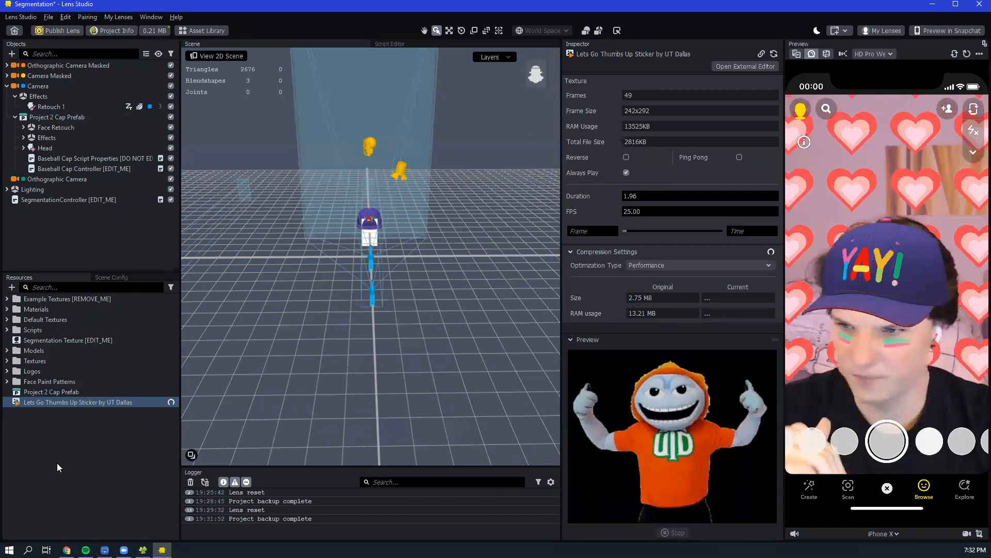
# - Assign the Lets Go Thumbs Up Sticker by UT Dallas as the Baseball Cap Controller's logo texture
pyautogui.click(59, 418)
pyautogui.click(51, 402)
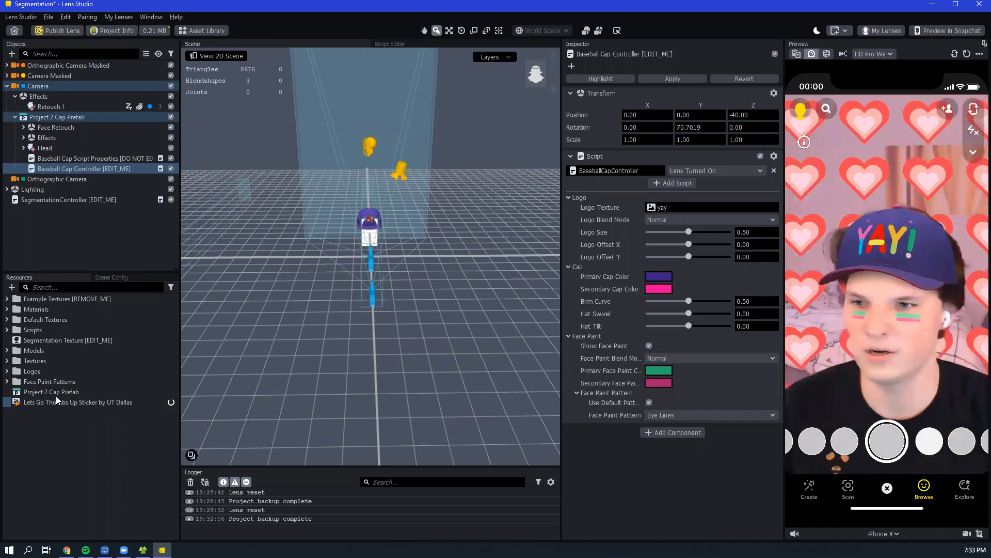
pyautogui.click(66, 381)
pyautogui.moveTo(121, 405); pyautogui.dragTo(585, 243)
pyautogui.moveTo(665, 207); pyautogui.dragTo(665, 207)
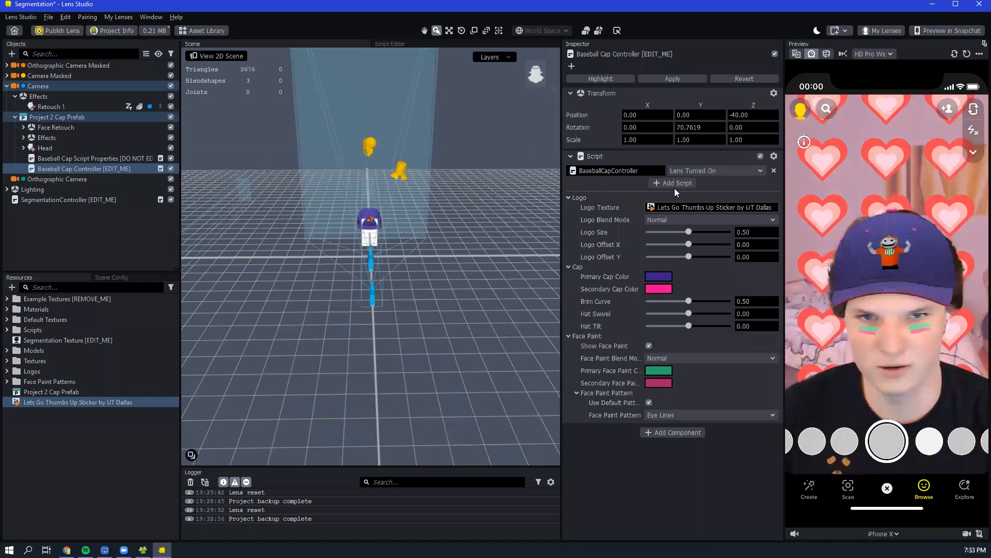
# - Clear the cap's logo texture and reassign the UT Dallas thumbs-up sticker through the texture chooser
pyautogui.click(672, 207)
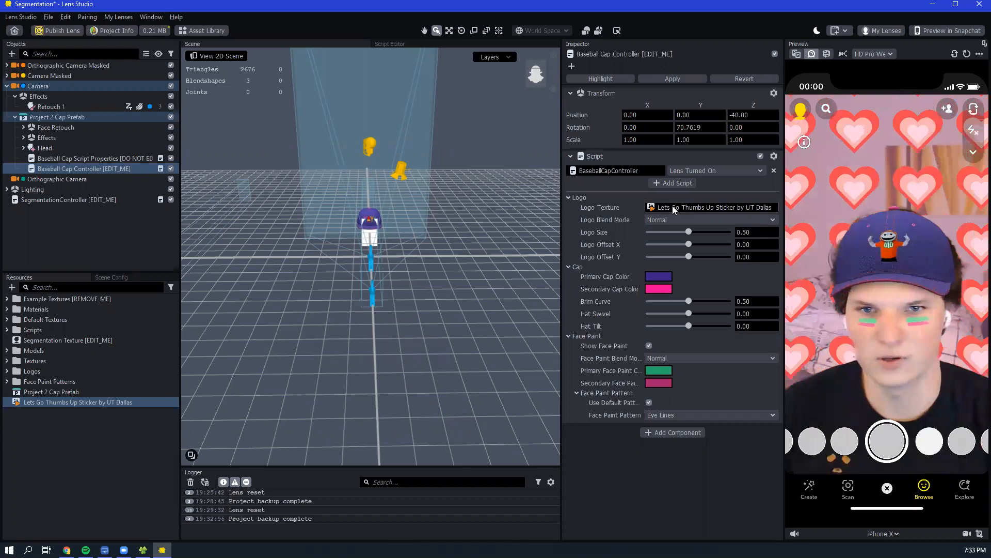
pyautogui.press('BackSpace')
pyautogui.click(700, 207)
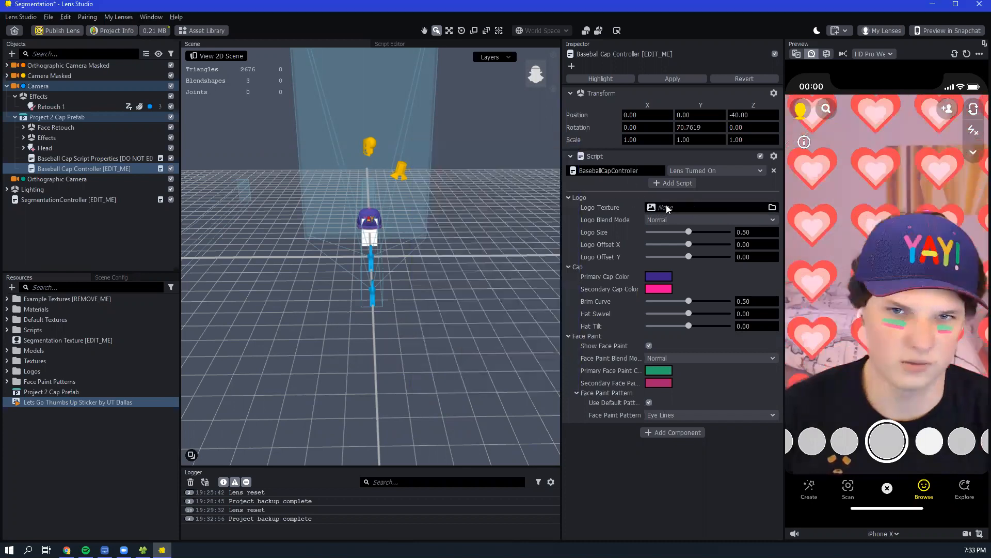
pyautogui.click(666, 205)
pyautogui.click(468, 239)
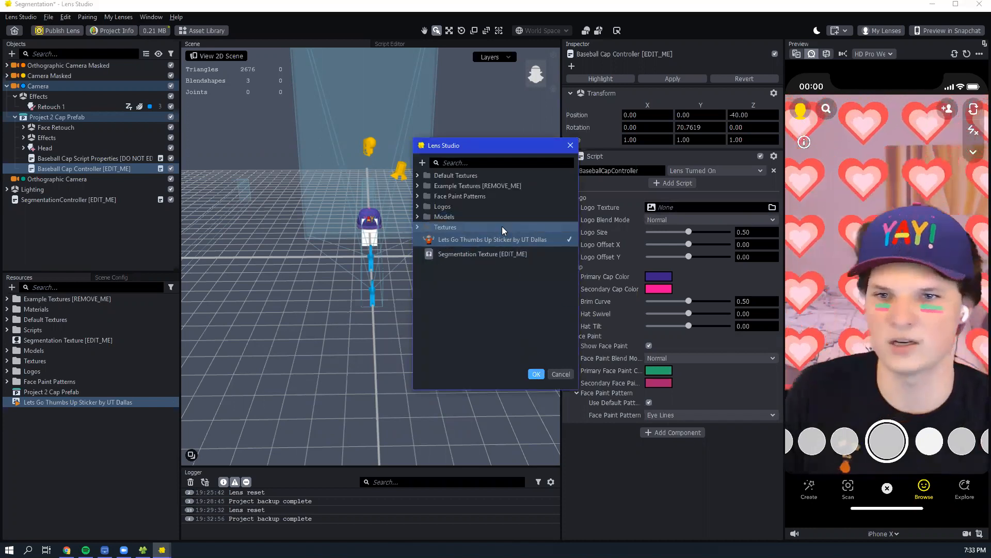
pyautogui.click(536, 374)
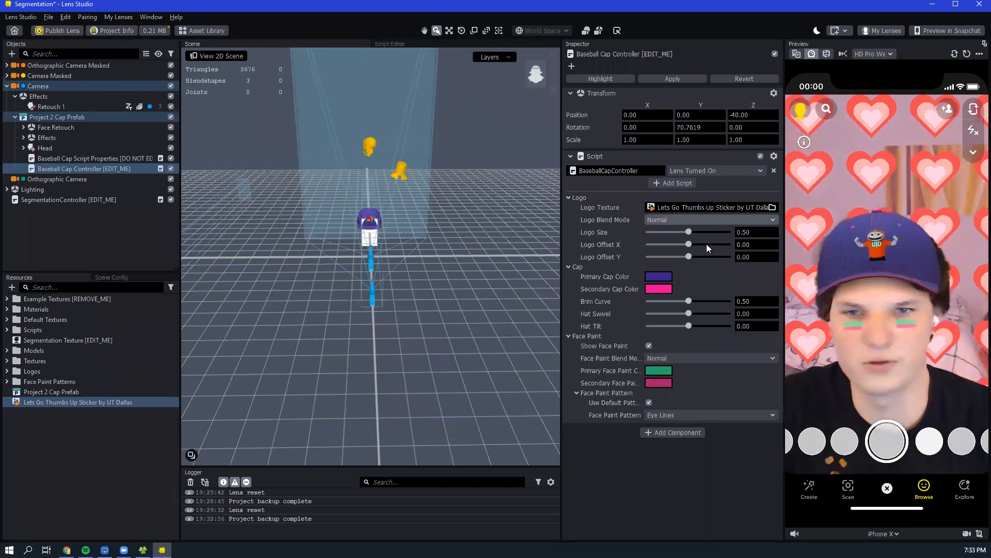
# - Enlarge the cap's logo to a size of 1.00
pyautogui.click(699, 232)
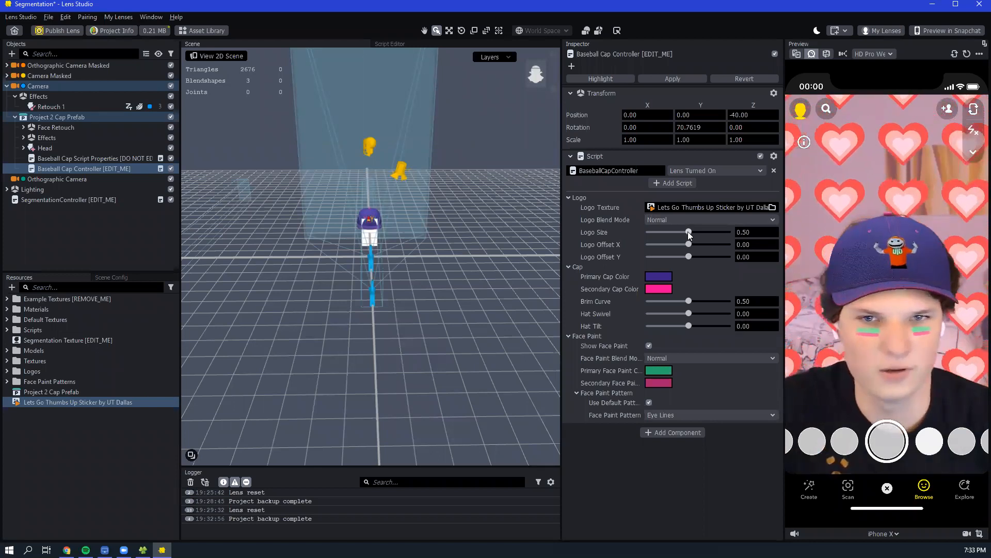
pyautogui.moveTo(716, 240); pyautogui.dragTo(739, 244)
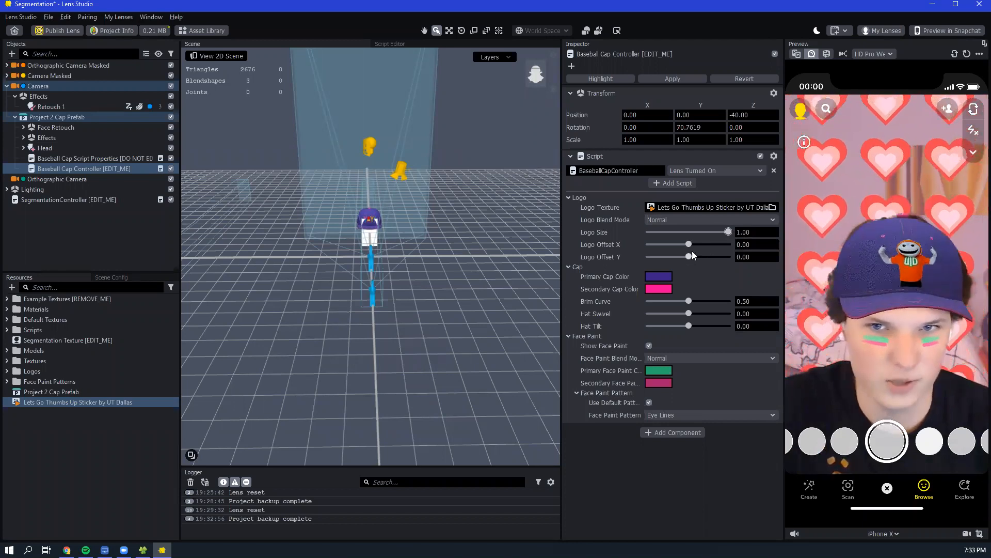
# - Set the primary cap color to orange and the secondary cap color to green #00aa00
pyautogui.click(654, 277)
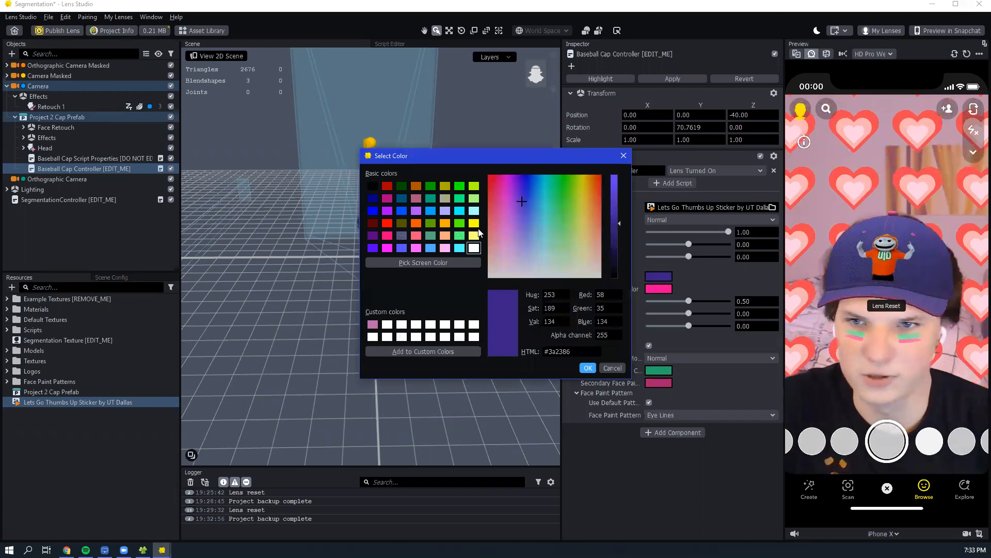
pyautogui.click(416, 223)
pyautogui.click(587, 368)
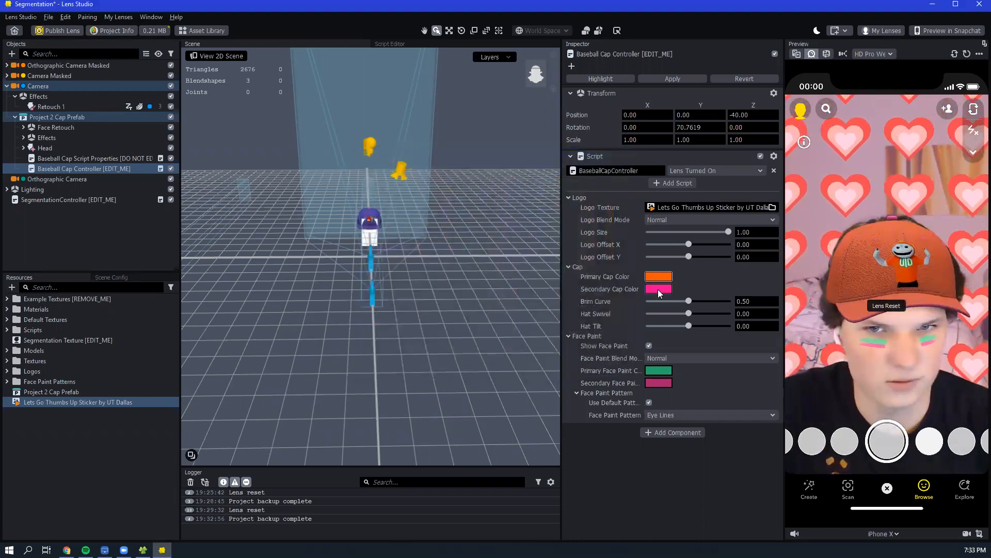
pyautogui.click(657, 287)
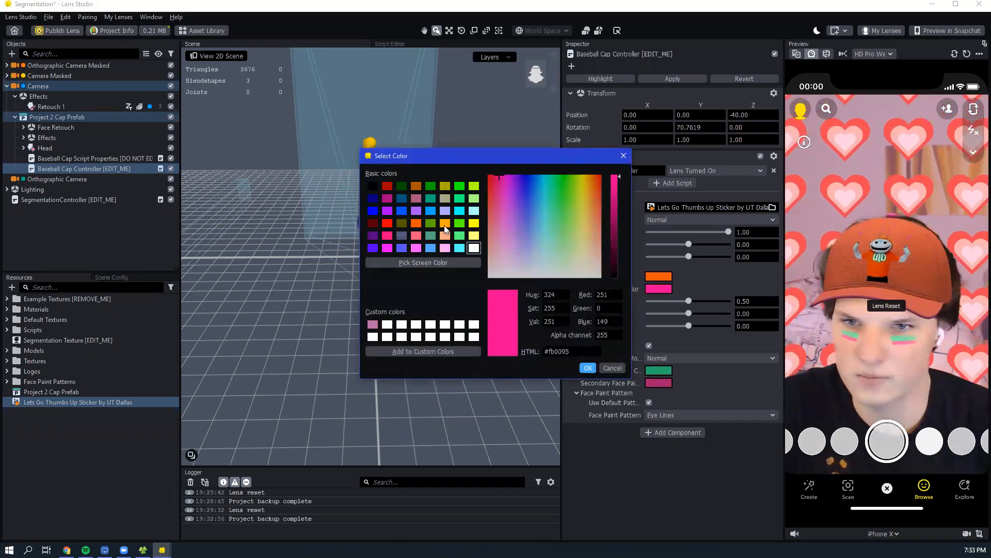
pyautogui.click(430, 186)
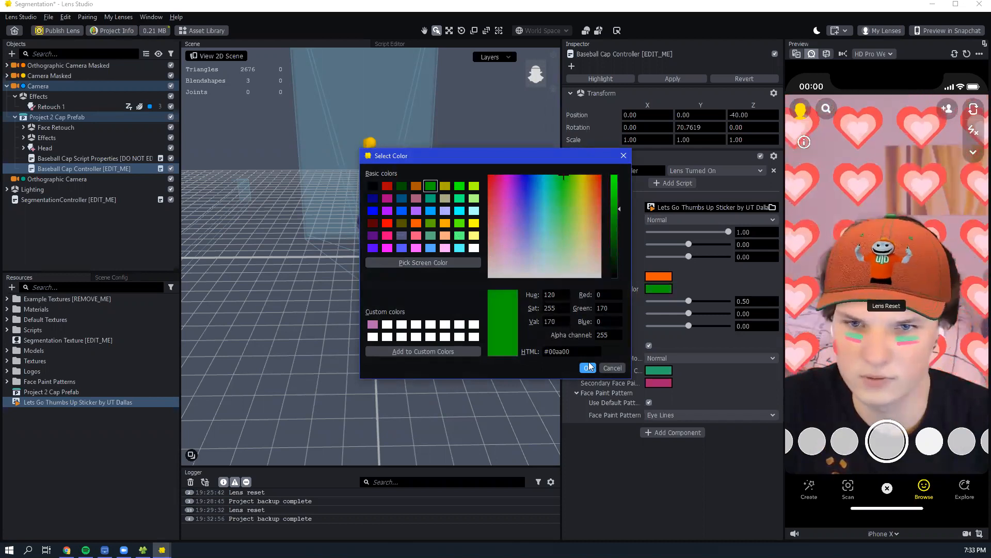
pyautogui.click(588, 368)
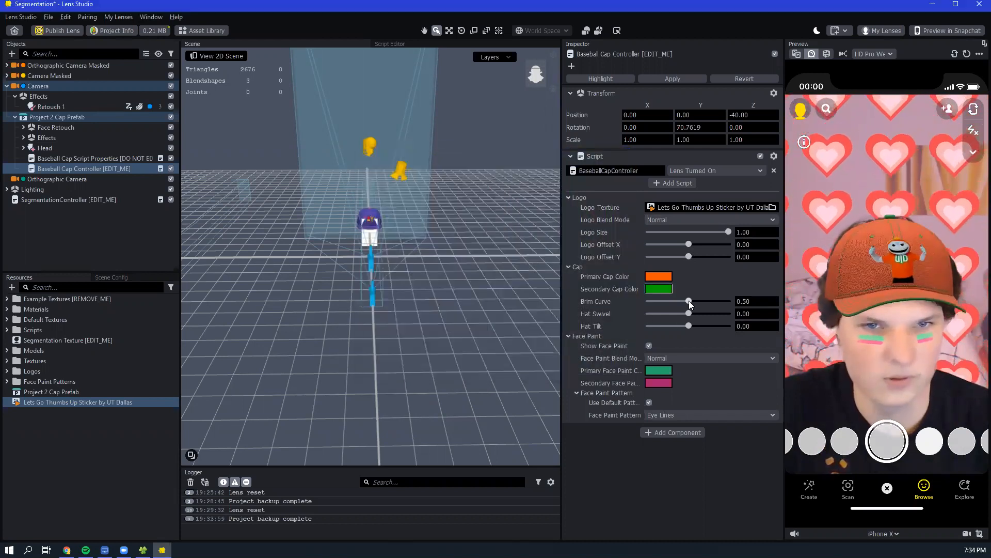
# - Set the cap's brim curve to 0.40, the hat swivel to 0.55 and the hat tilt to 0.35
pyautogui.moveTo(689, 301); pyautogui.dragTo(710, 314)
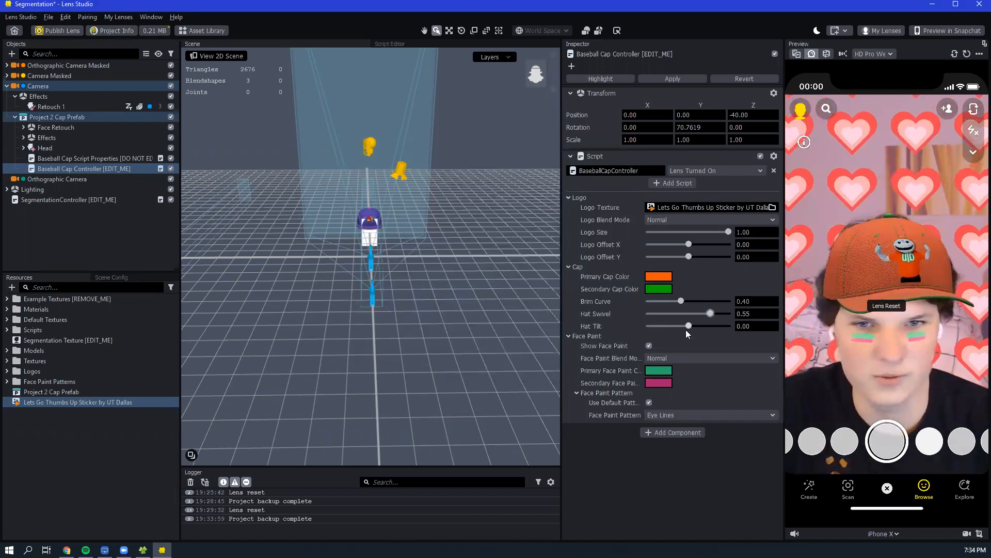
pyautogui.moveTo(688, 326)
pyautogui.mouseDown()
pyautogui.moveTo(679, 341)
pyautogui.moveTo(702, 327)
pyautogui.mouseUp()
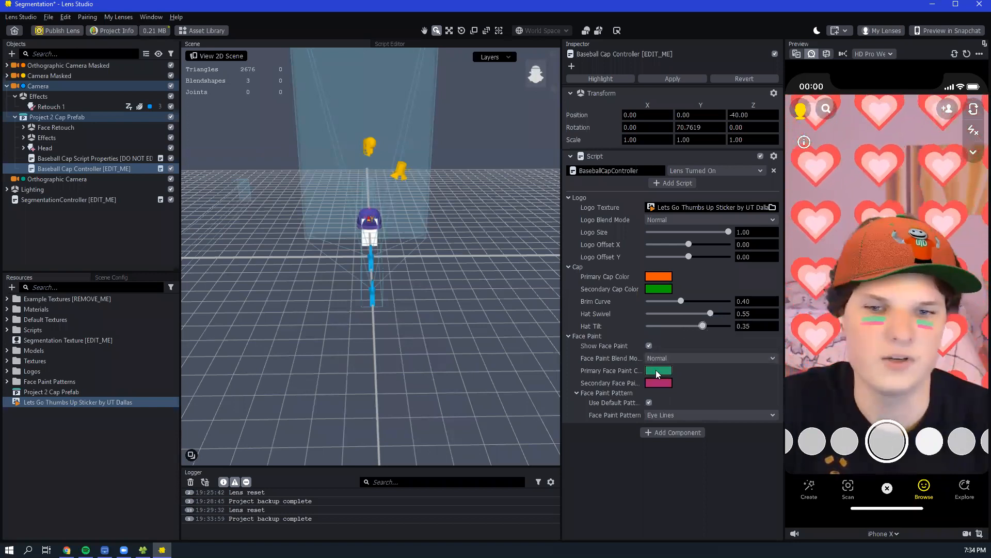
# - Set the primary face paint color to the cap's orange #ff5500 and the secondary face paint color to the cap's green
pyautogui.click(656, 369)
pyautogui.click(415, 223)
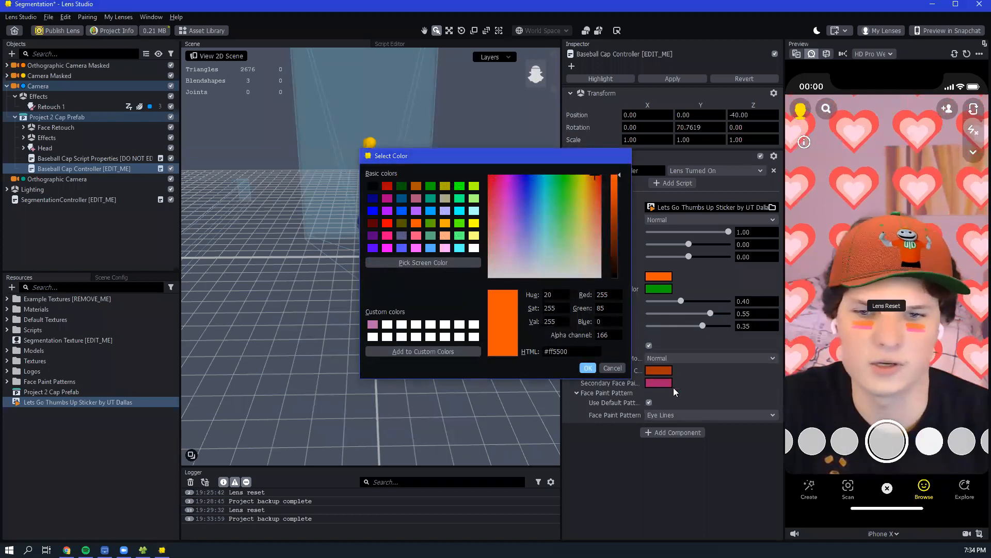
pyautogui.press('Return')
pyautogui.rightClick(664, 277)
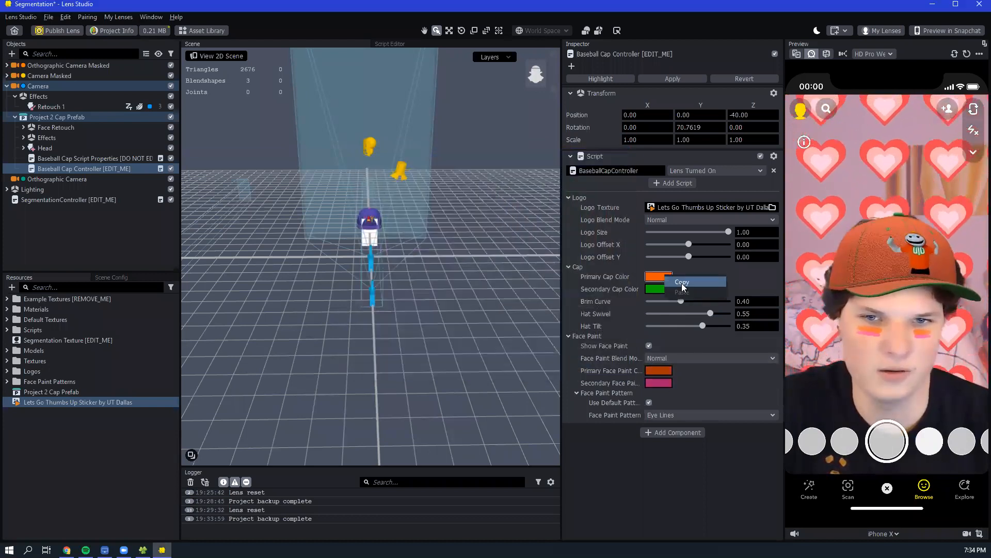
pyautogui.click(682, 282)
pyautogui.rightClick(671, 372)
pyautogui.click(678, 385)
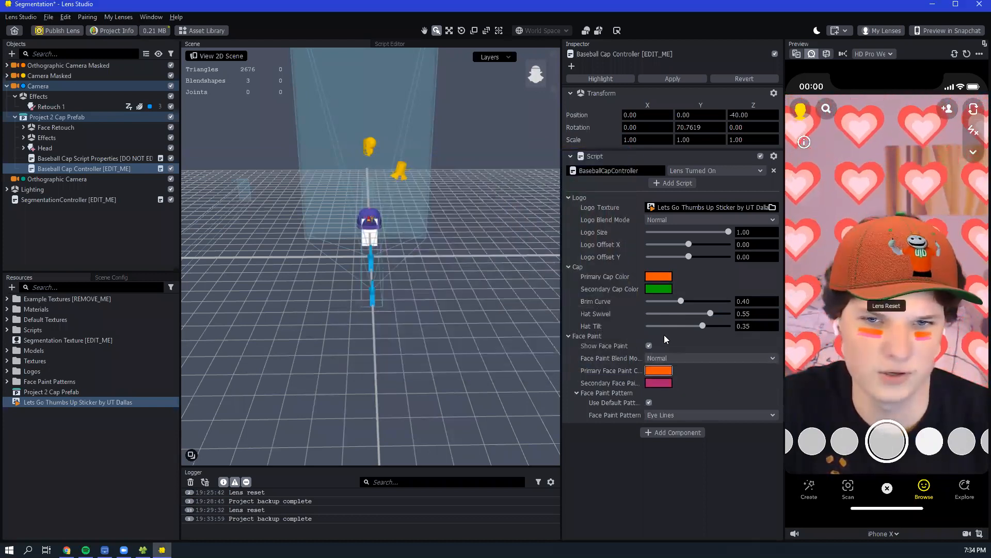
pyautogui.rightClick(659, 382)
pyautogui.click(676, 398)
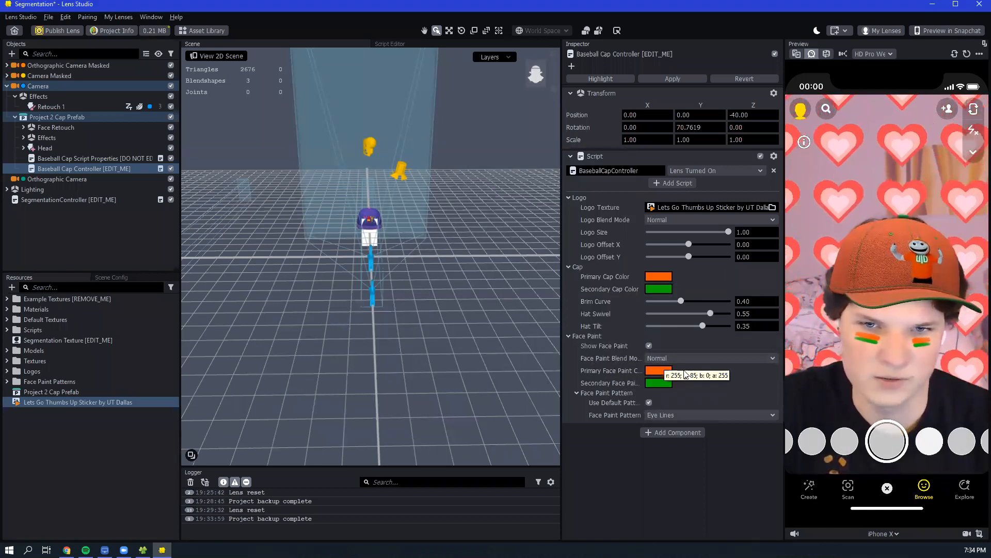
# - Try the Swirl, Eye Lines, Eye Mask and Kitty face paint patterns, and settle on Swirl
pyautogui.click(678, 417)
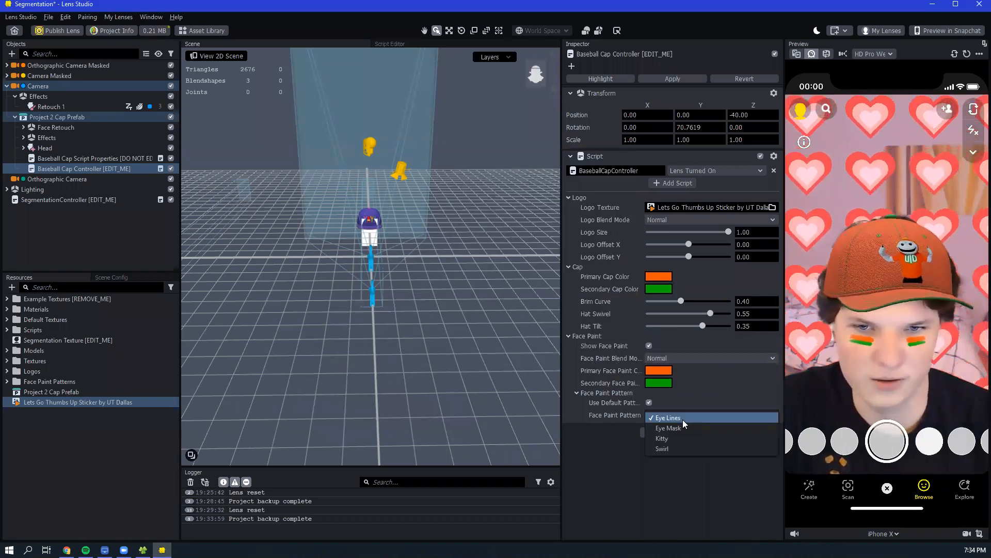
pyautogui.click(682, 445)
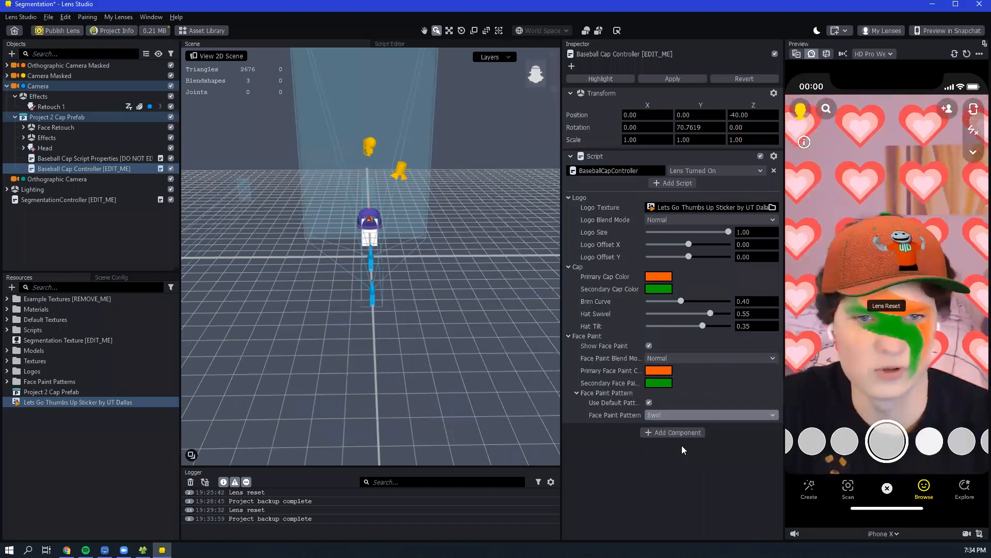
pyautogui.click(678, 416)
pyautogui.click(664, 387)
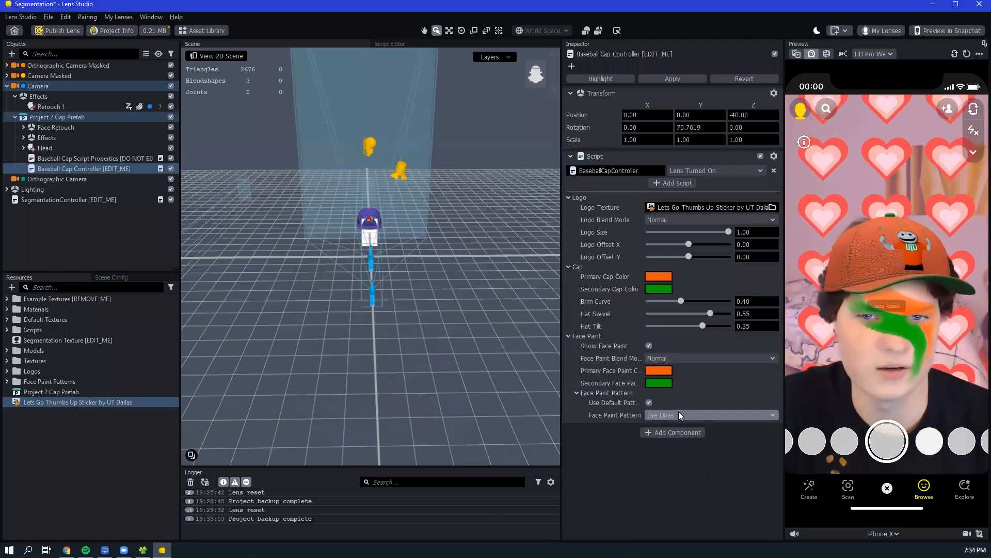
pyautogui.click(679, 412)
pyautogui.click(692, 424)
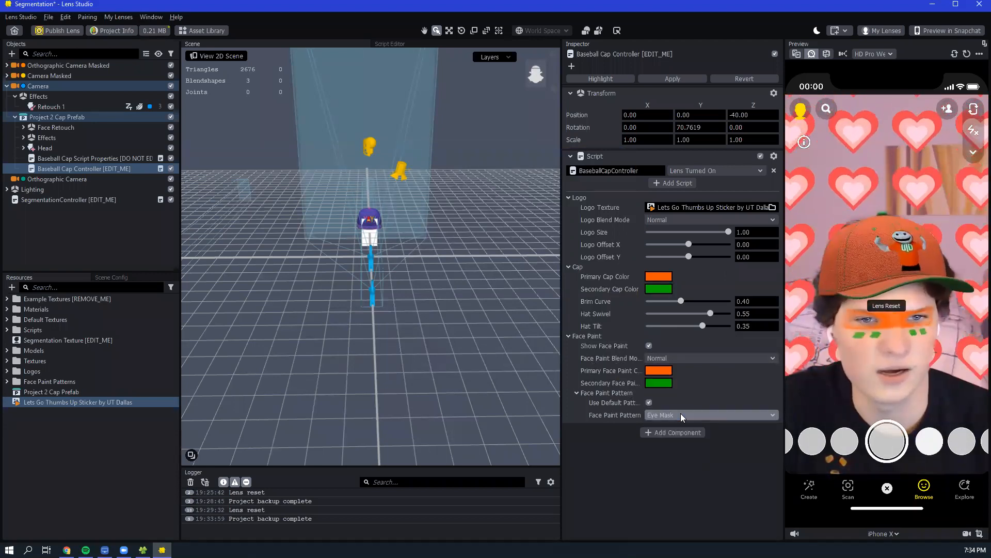
pyautogui.click(681, 413)
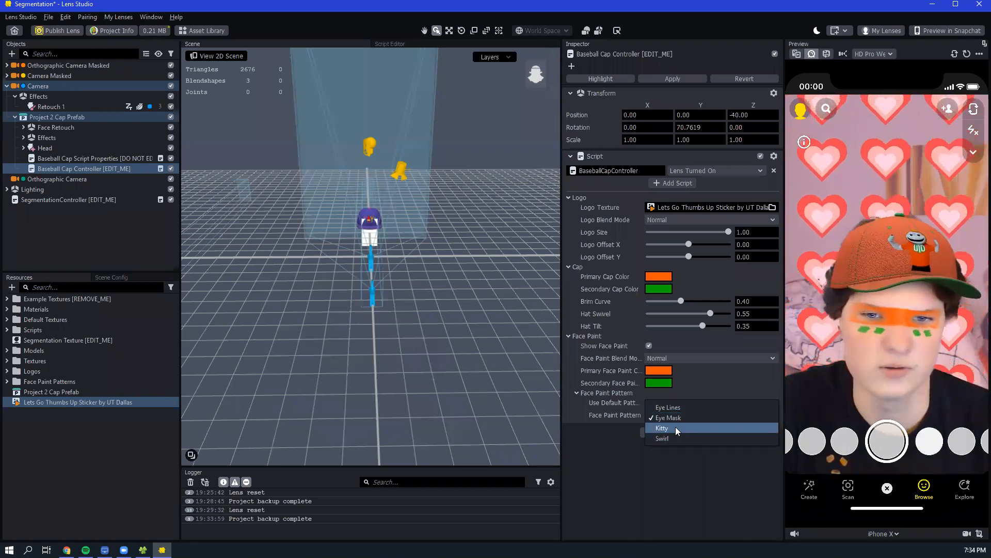
pyautogui.click(676, 427)
pyautogui.click(677, 414)
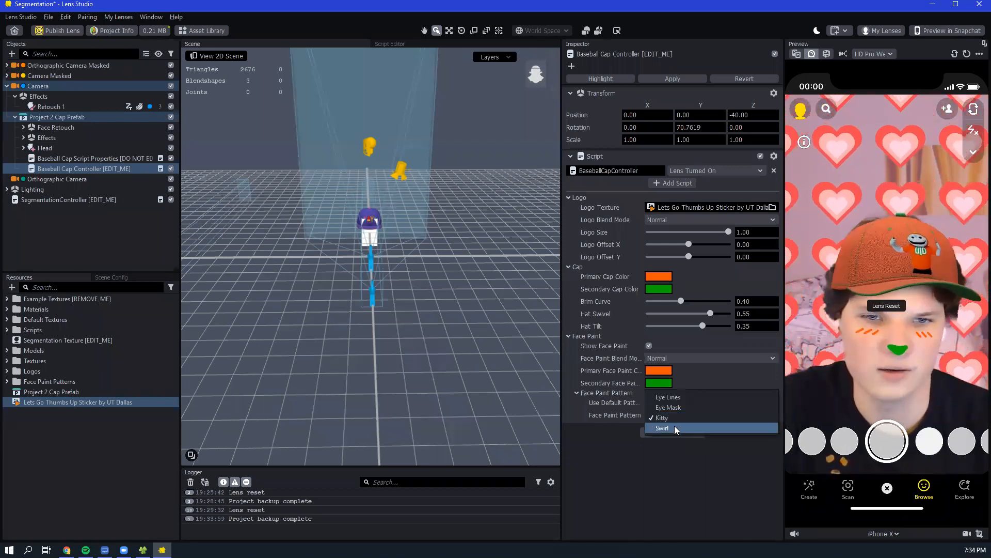
pyautogui.click(674, 425)
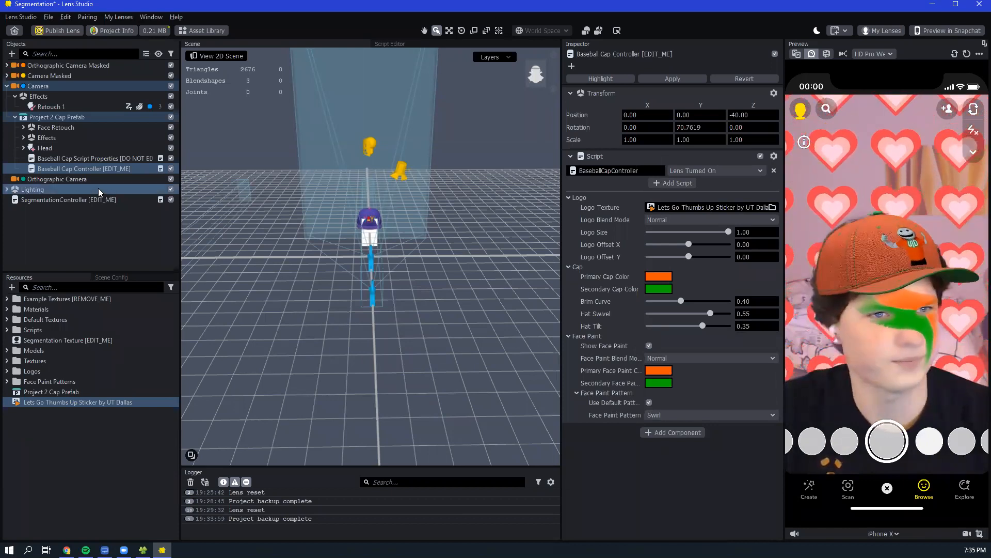
# - Set the SegmentationController's background color to orange #ff5500 with a color alpha of 0.44
pyautogui.click(44, 200)
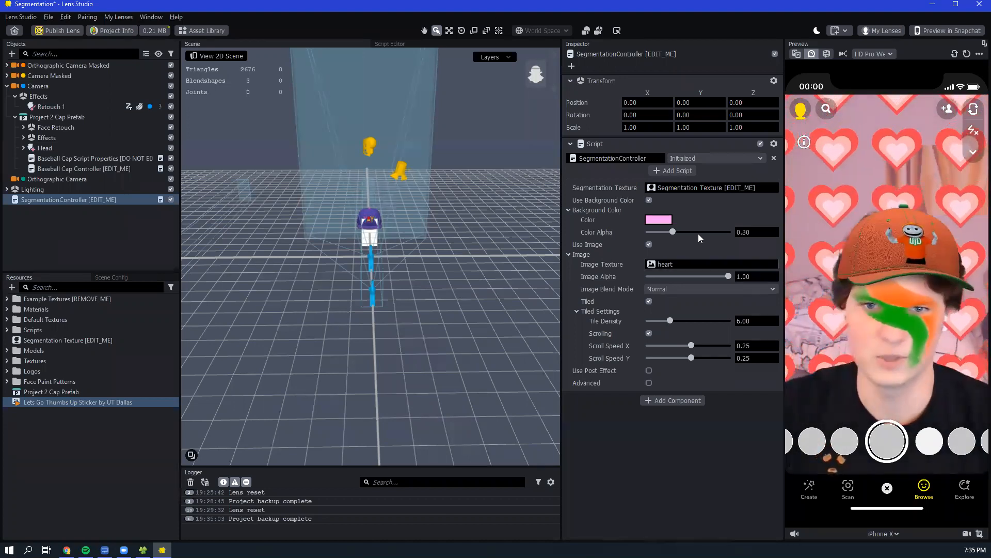
pyautogui.click(659, 220)
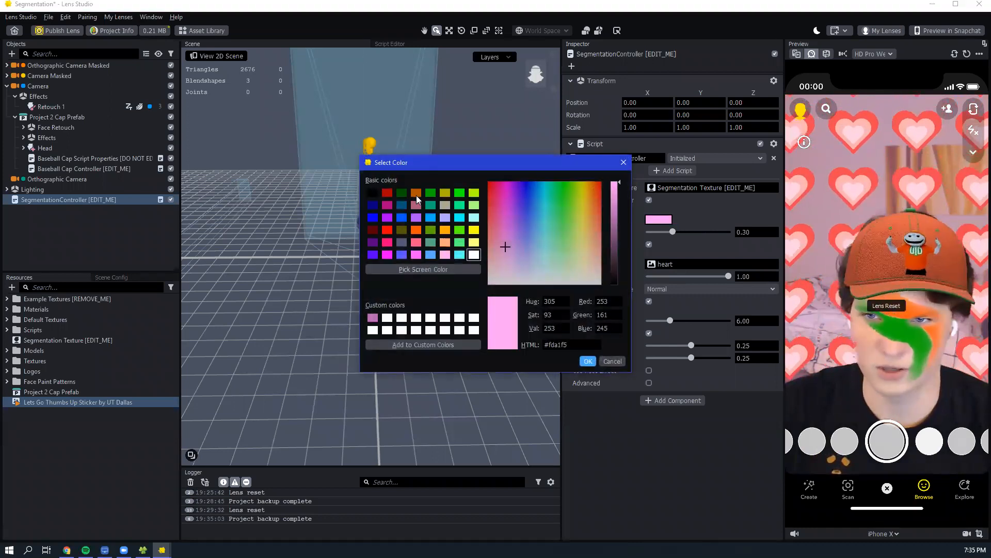
pyautogui.click(416, 231)
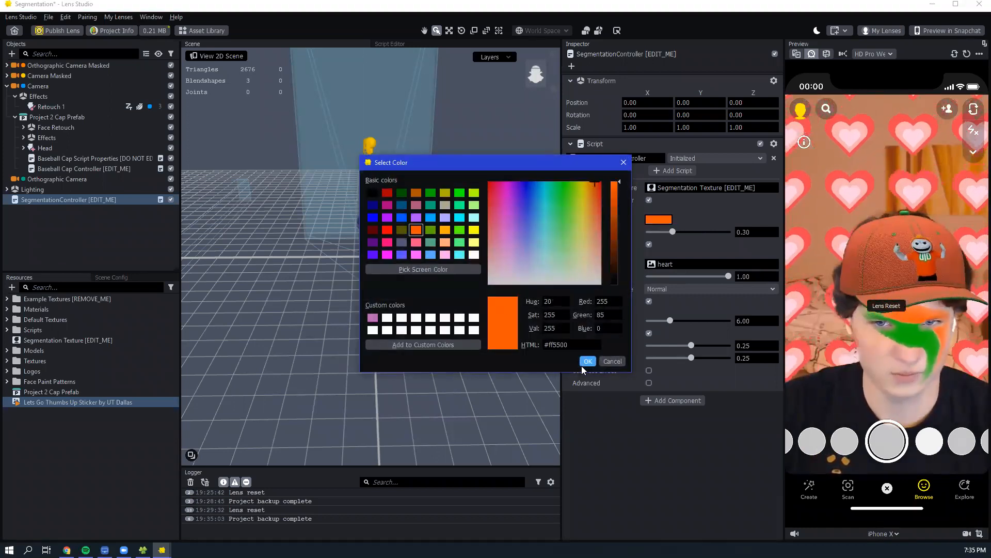
pyautogui.click(588, 361)
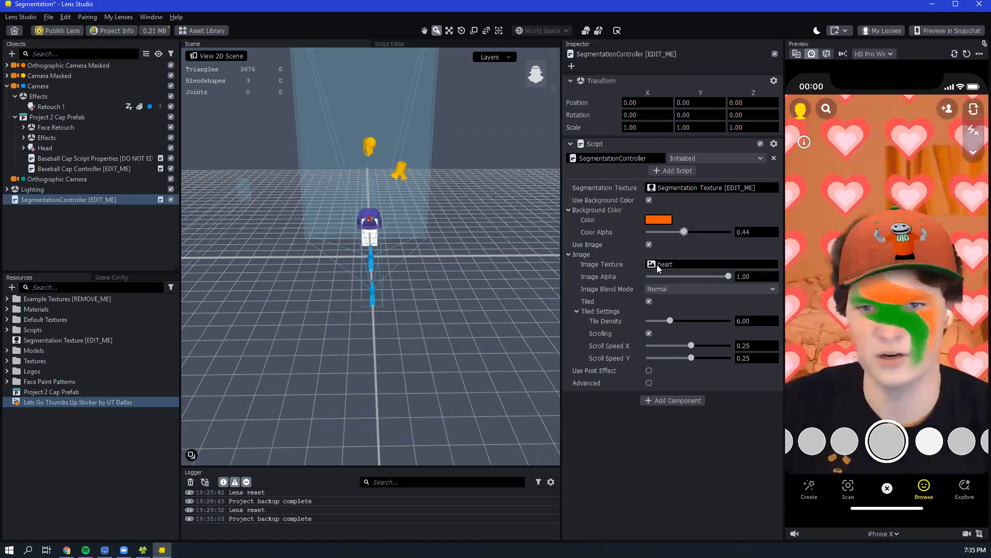
# - Open the GIPHY sticker library from the project resources and search it for "utdallas"
pyautogui.click(11, 287)
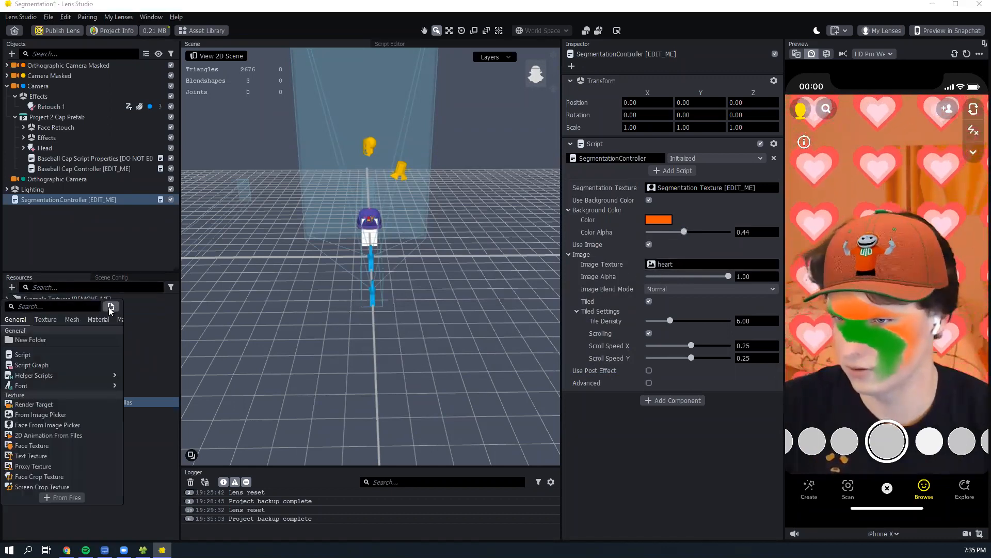
pyautogui.click(111, 306)
pyautogui.click(415, 160)
pyautogui.write('ut')
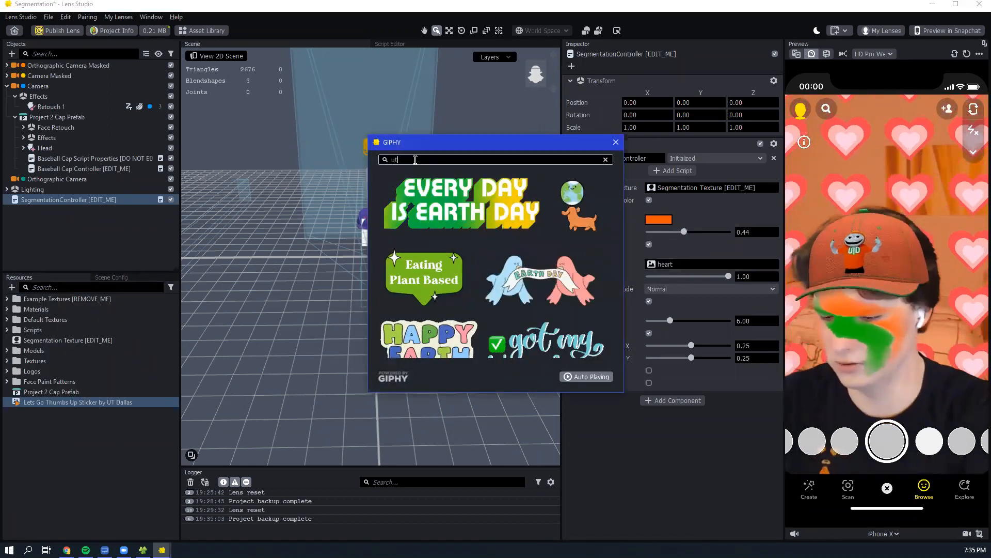
pyautogui.write('dal')
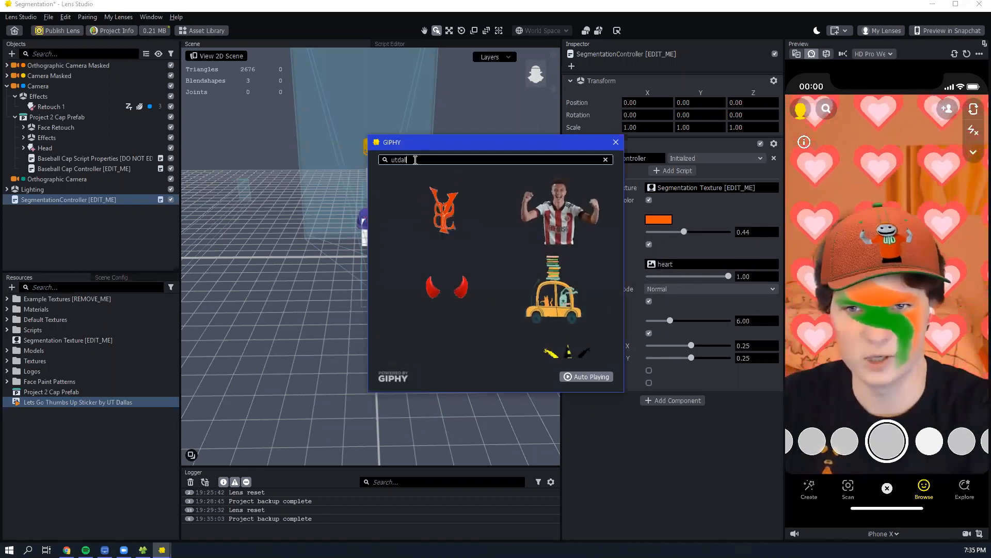
pyautogui.write('las')
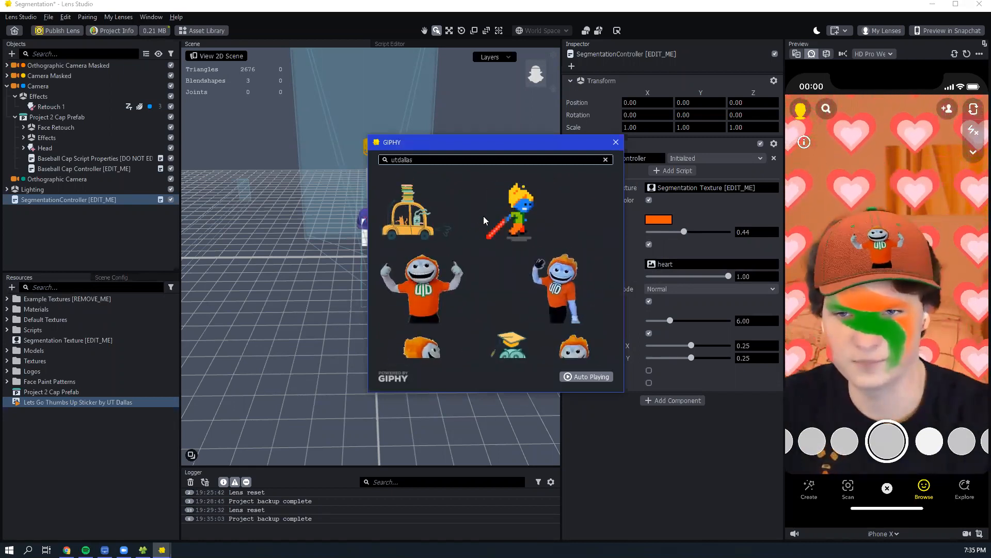
# - Add the flaming comet sticker, Space Stars Sticker by UT Dallas, to the project as a resource
pyautogui.scroll(-3, 538, 278)
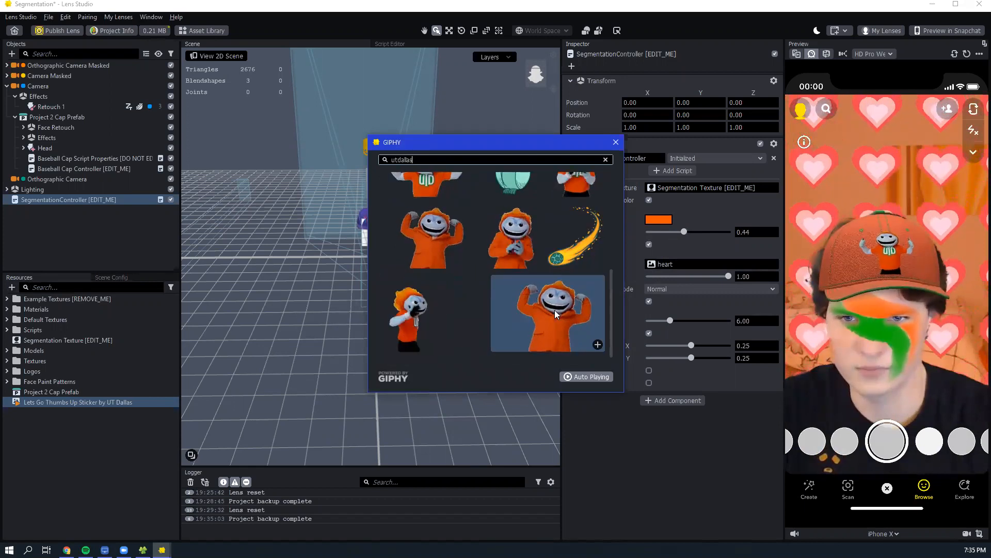
pyautogui.scroll(1, 537, 328)
pyautogui.scroll(-1, 546, 328)
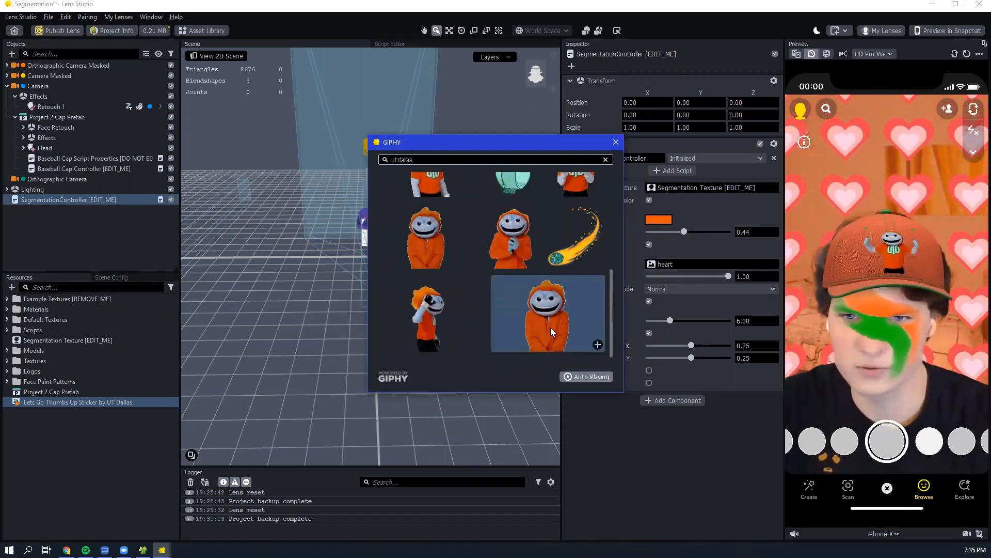
pyautogui.scroll(1, 554, 309)
pyautogui.click(597, 324)
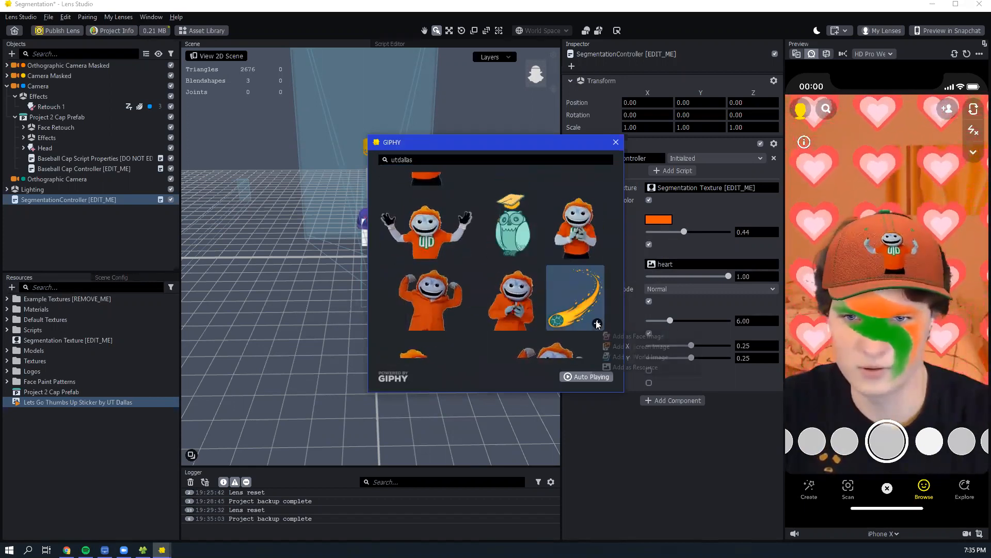
pyautogui.click(635, 367)
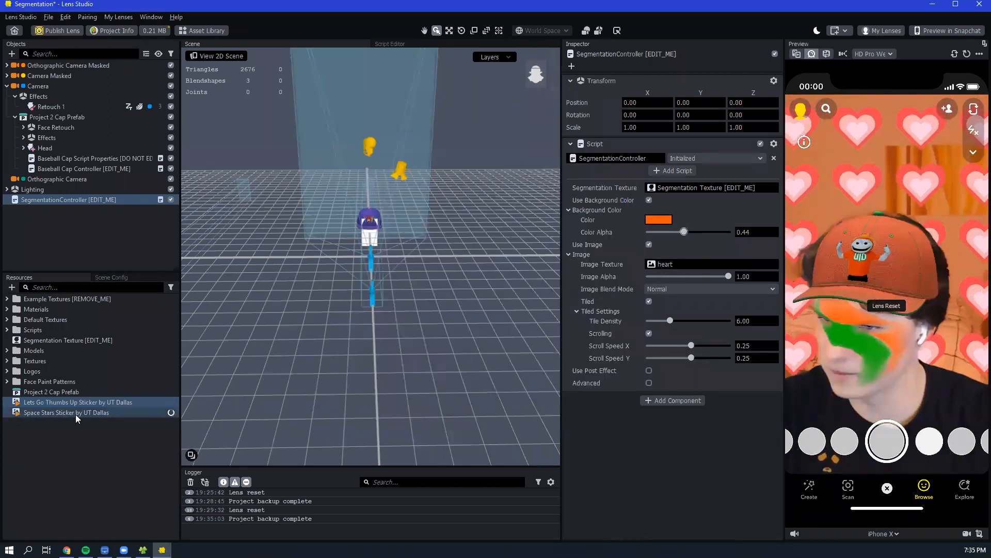
# - Assign the Space Stars Sticker by UT Dallas as the SegmentationController's segmentation texture
pyautogui.click(75, 414)
pyautogui.click(86, 199)
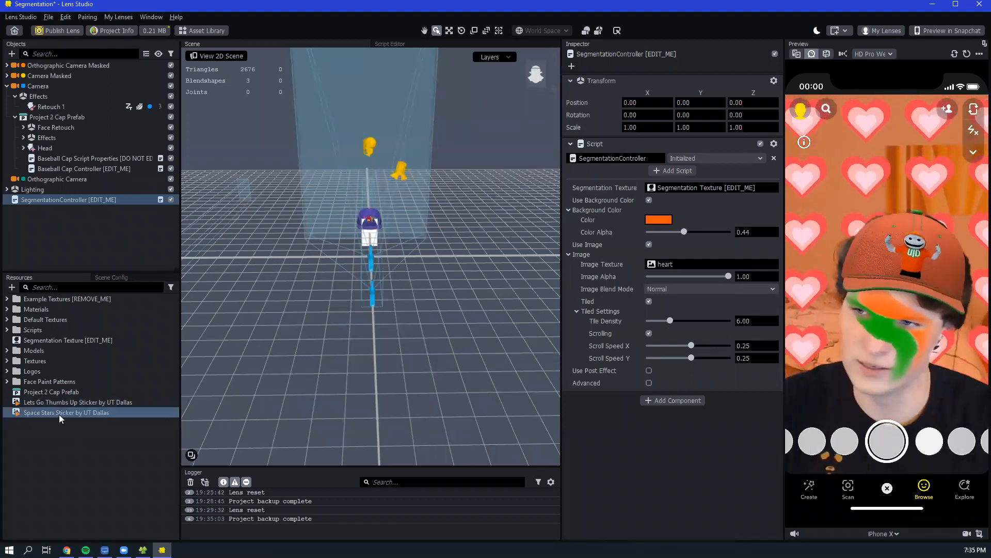
pyautogui.moveTo(48, 414); pyautogui.dragTo(467, 289)
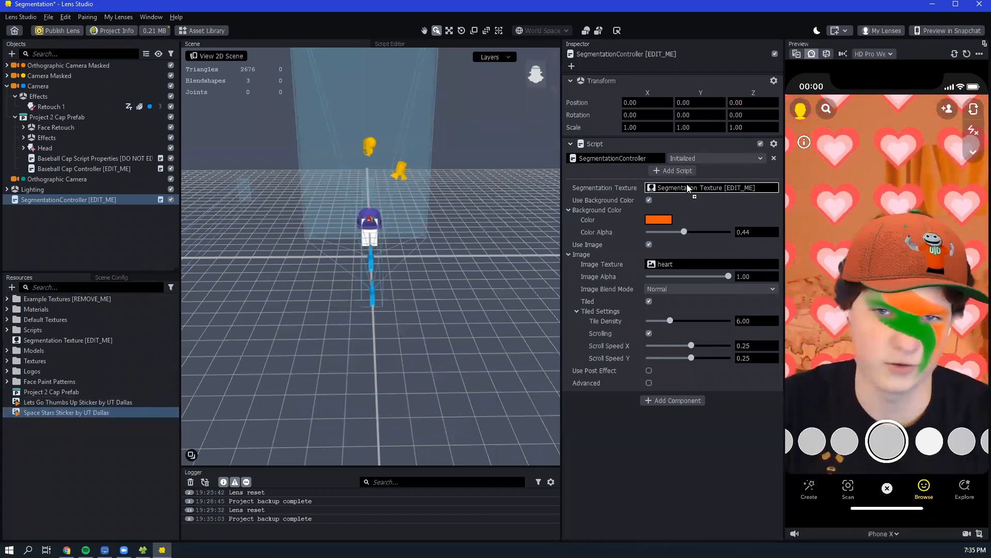
pyautogui.click(118, 411)
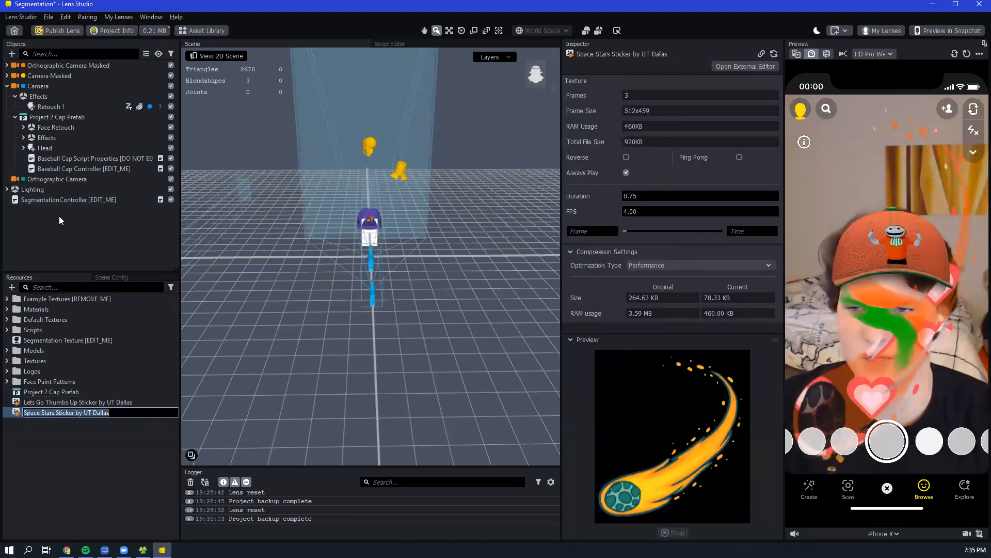
pyautogui.click(65, 201)
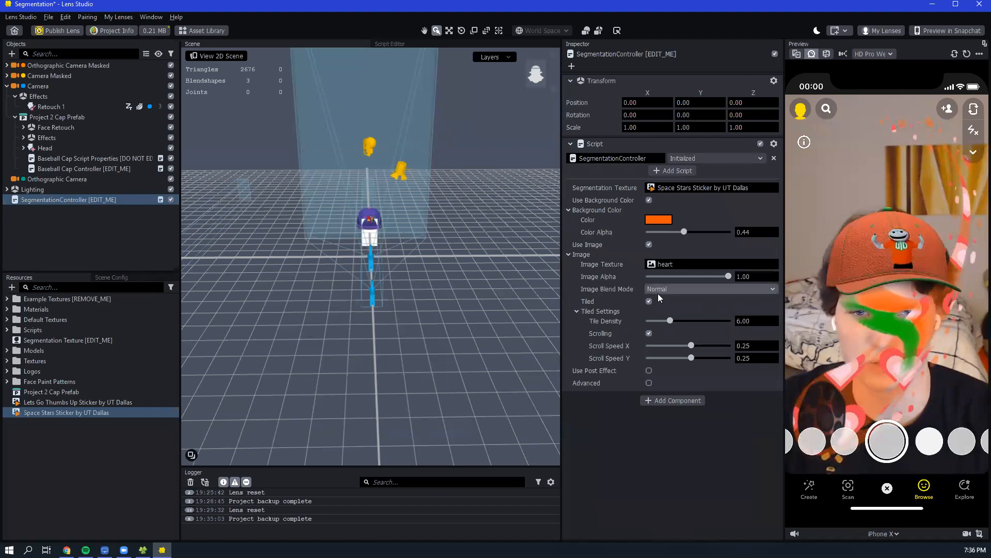
# - Clear the SegmentationController's segmentation texture and reassign Segmentation Texture [EDIT_ME] to it
pyautogui.click(671, 186)
pyautogui.click(447, 186)
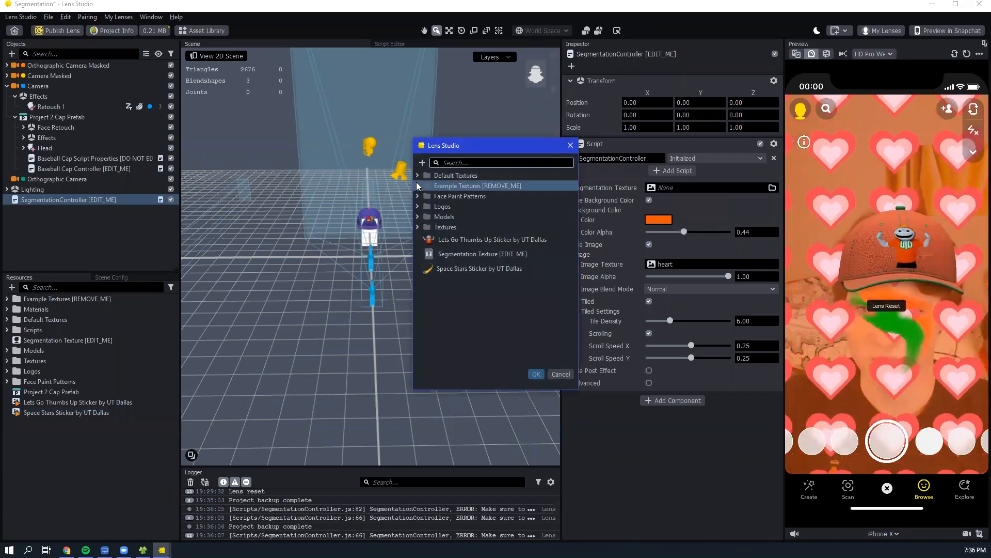
pyautogui.click(418, 217)
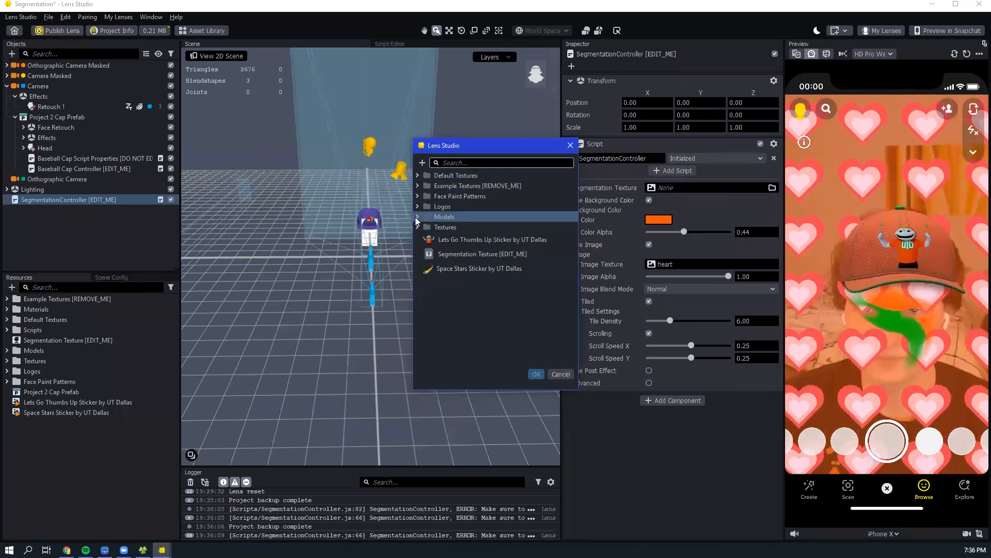
pyautogui.click(433, 253)
pyautogui.click(536, 373)
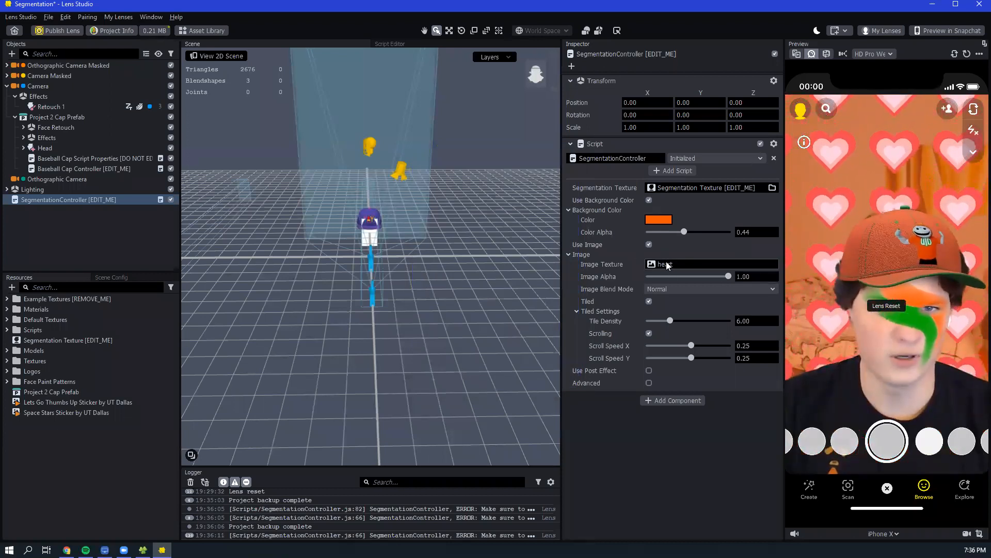
# - Replace the heart image texture with the Space Stars sticker, and set tile density to 11.00, scroll speed X to 1.90 and Y to 0.40
pyautogui.click(664, 264)
pyautogui.click(483, 268)
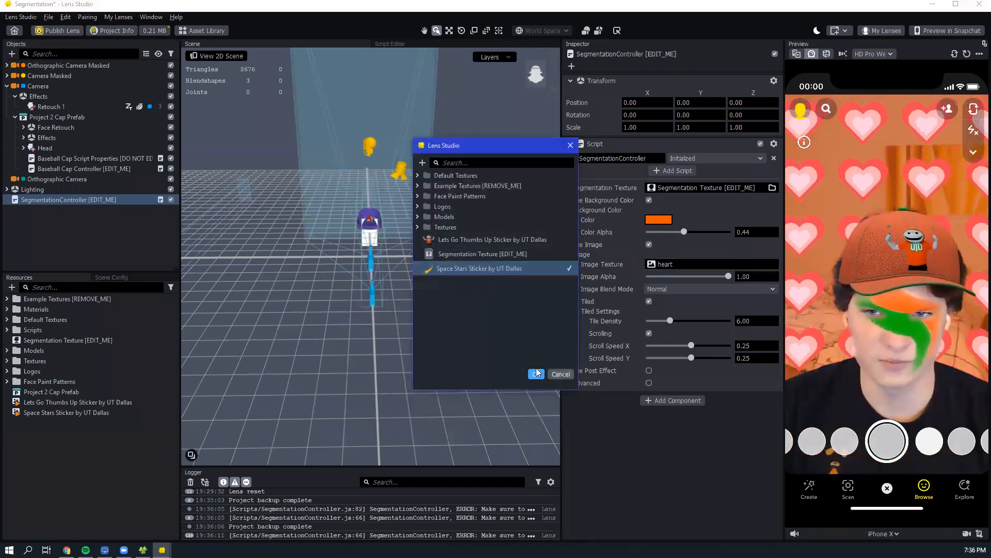
pyautogui.click(537, 375)
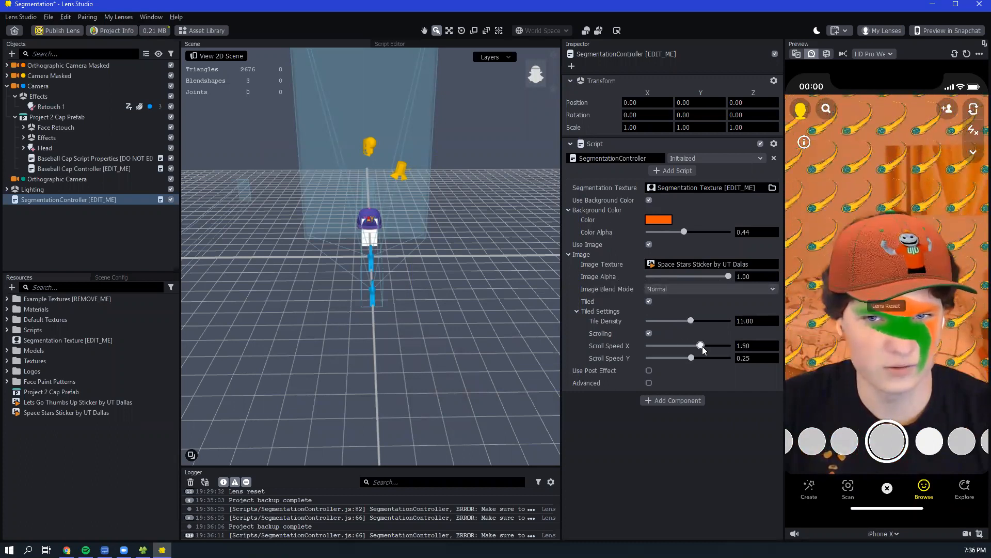
pyautogui.click(693, 358)
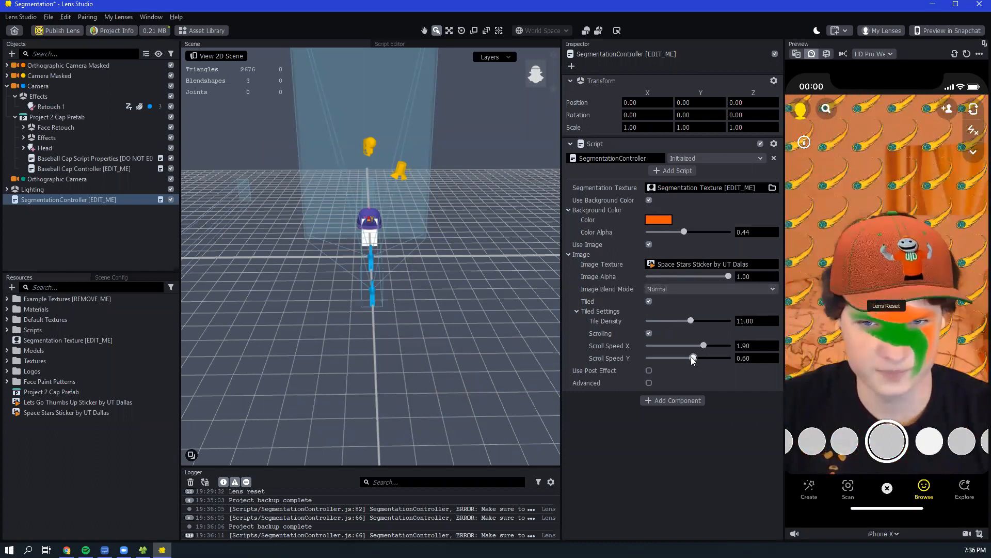
# - Try the SegmentationController's old_paper_post_effect and look through the post effects that can be added to the scene
pyautogui.click(650, 370)
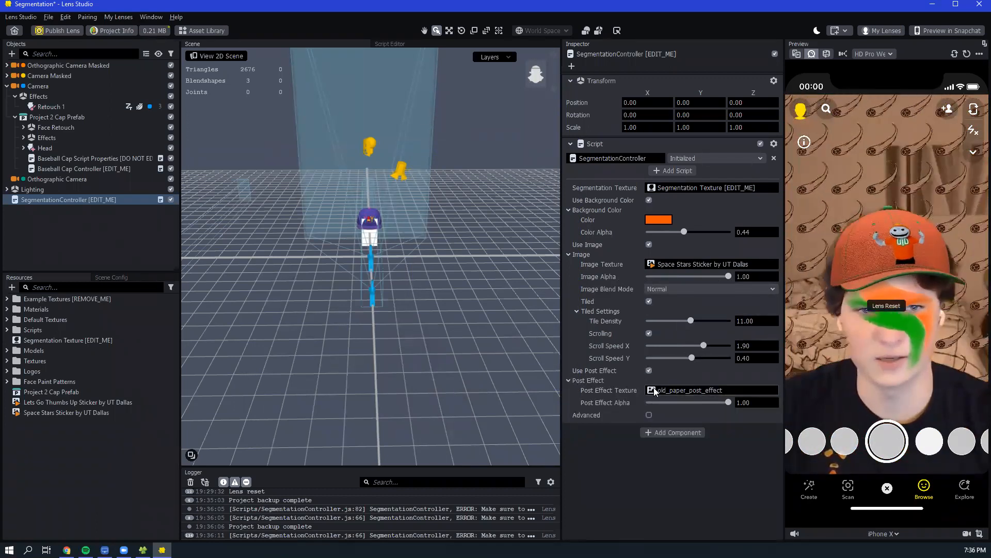
pyautogui.click(11, 54)
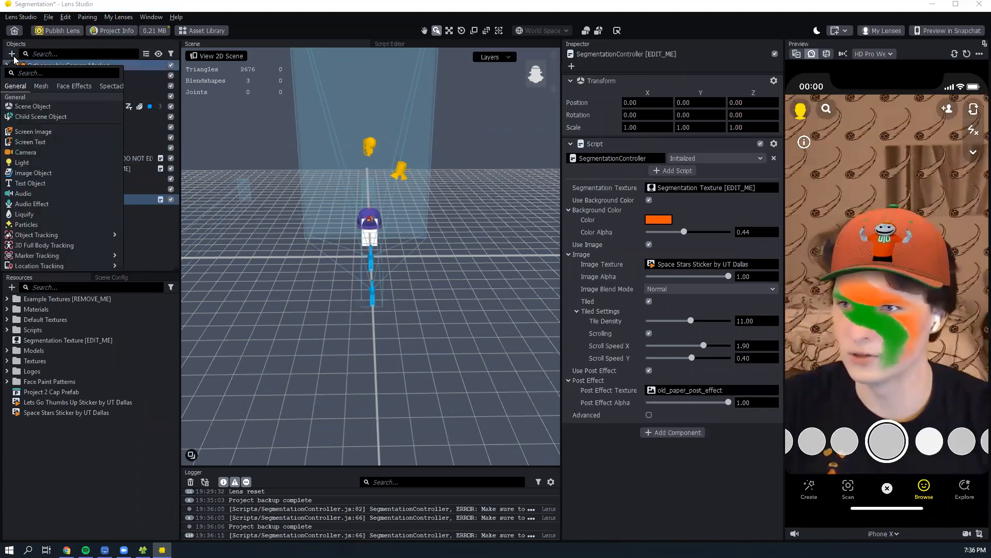
pyautogui.scroll(-3, 56, 232)
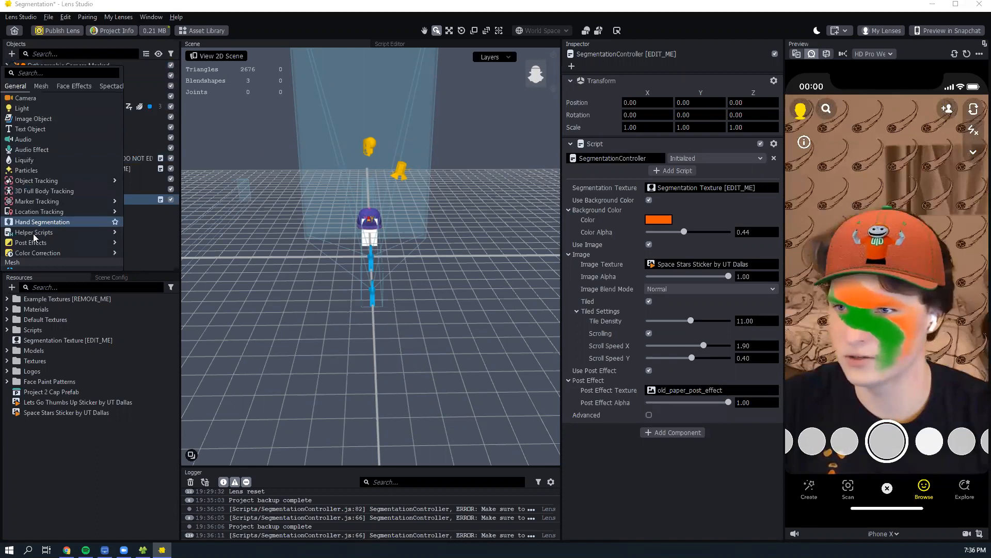
pyautogui.moveTo(39, 213)
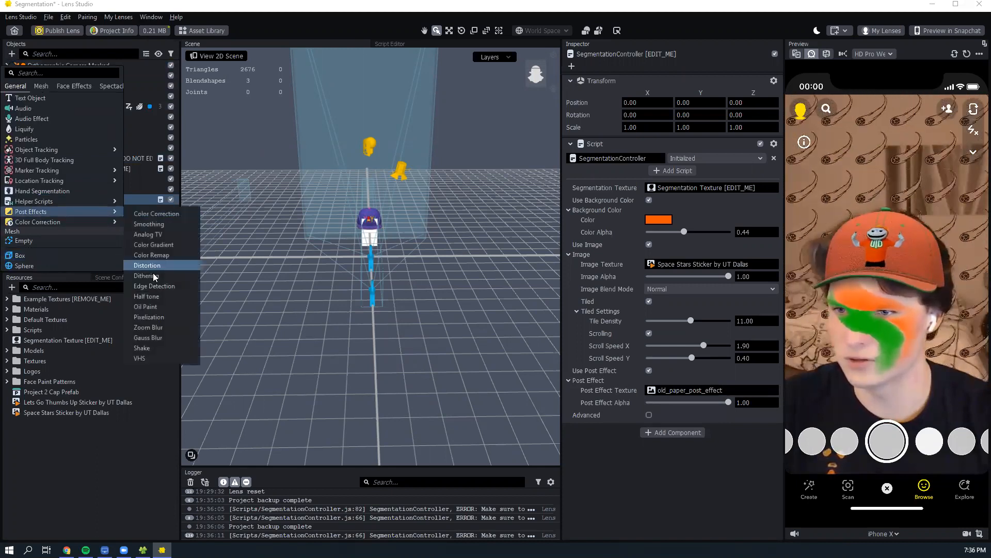
pyautogui.click(635, 479)
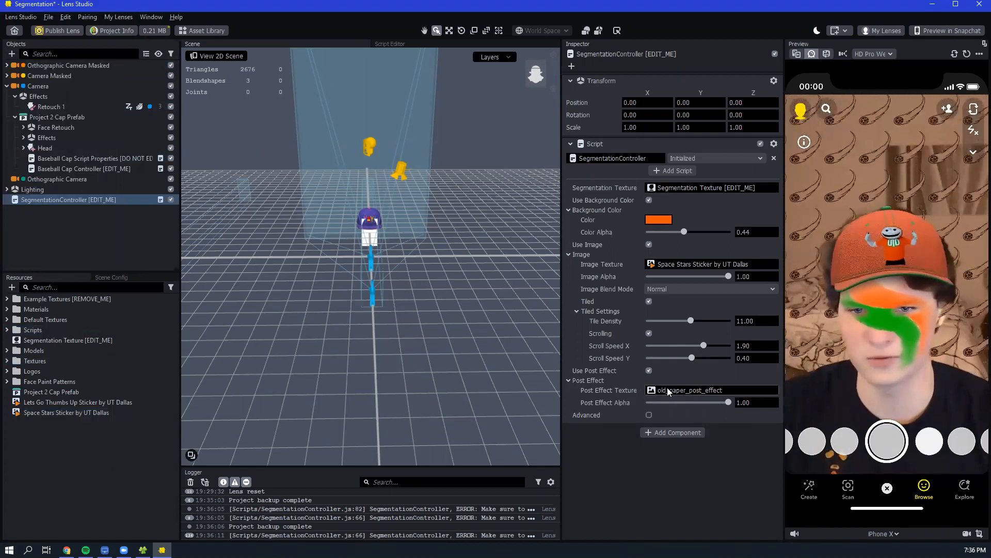
pyautogui.click(650, 370)
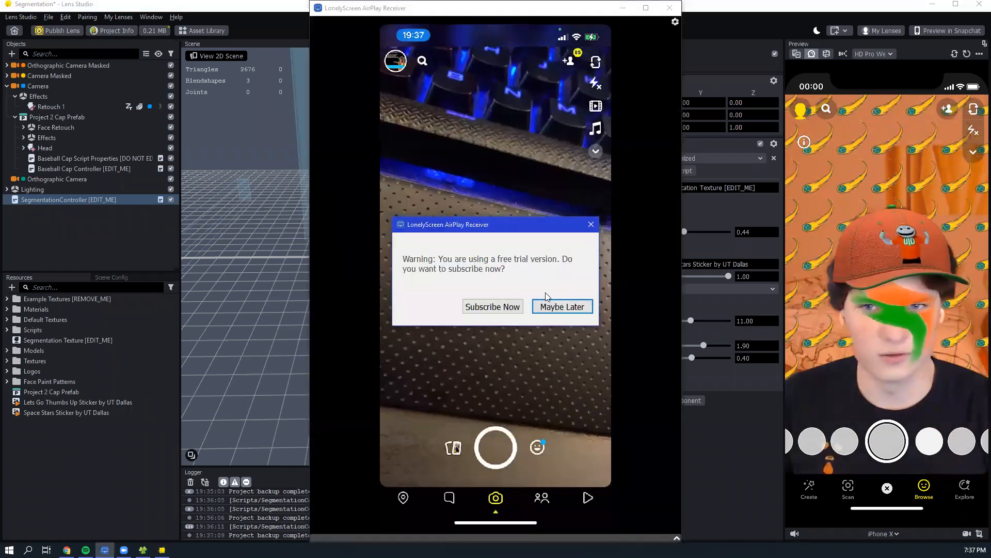
# - Dismiss the AirPlay receiver's subscription prompt and display the Lens Studio Snapcode for pairing the phone's Snapchat
pyautogui.click(577, 307)
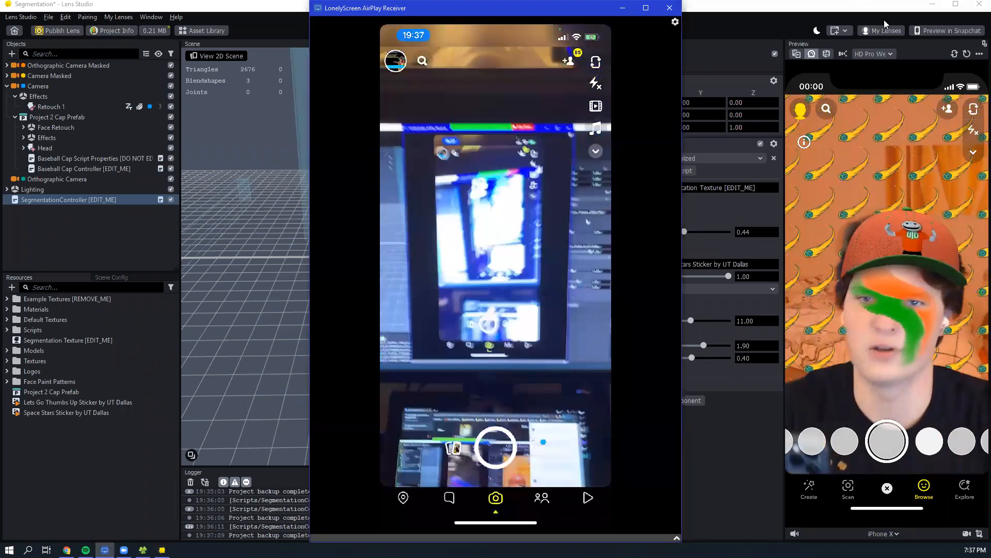
pyautogui.click(936, 30)
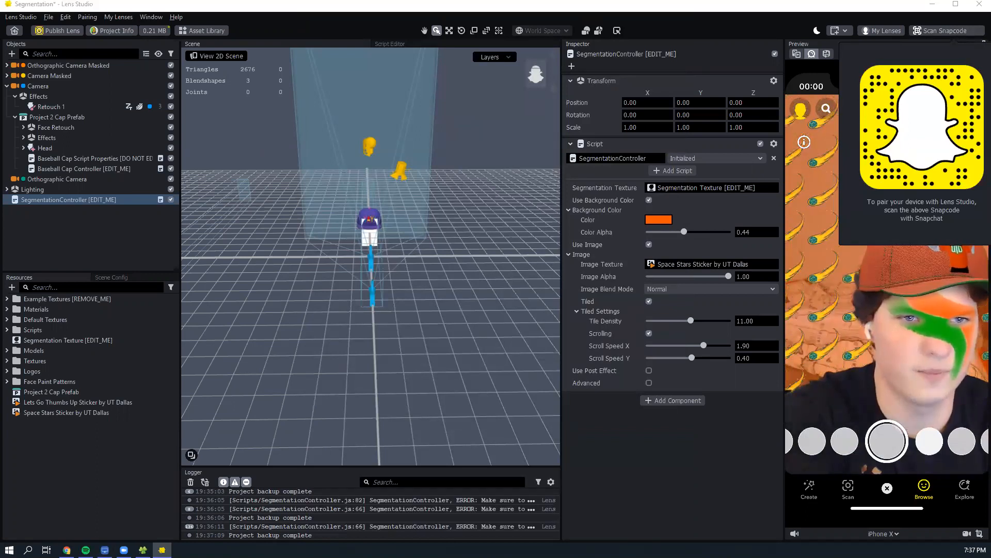
pyautogui.hotkey('alt', 'Tab')
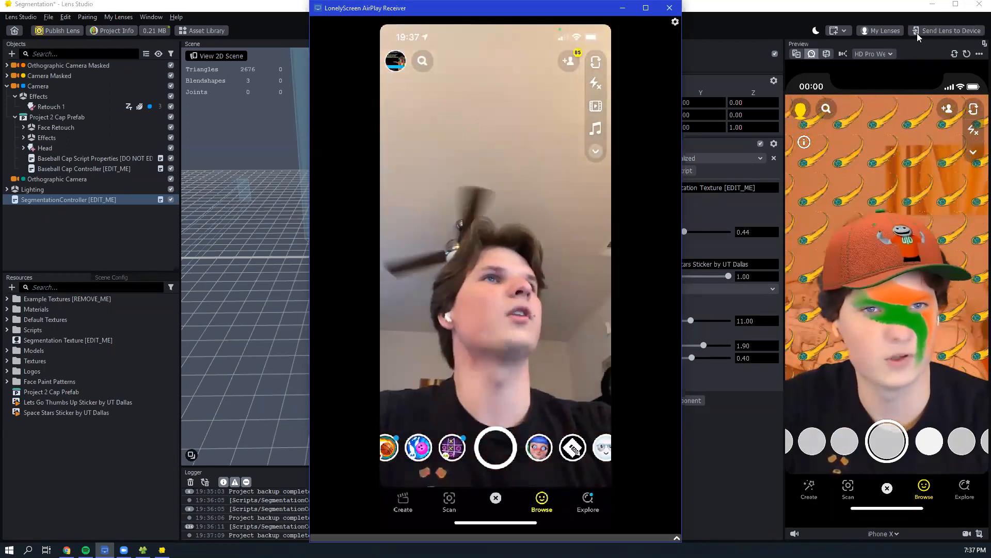
# - Widen the lens preview area, send the lens to the paired device, and return to the Segmentation project
pyautogui.click(928, 35)
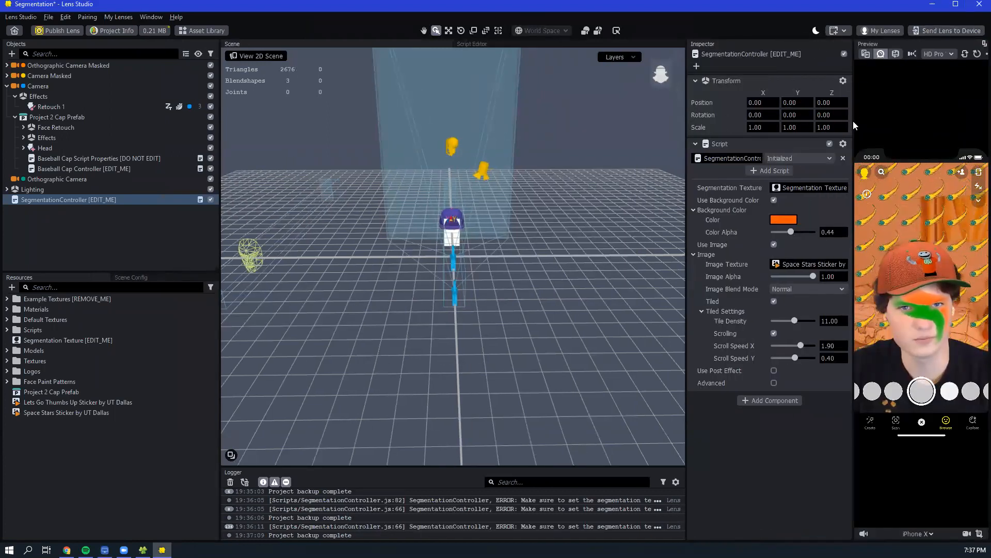
pyautogui.moveTo(851, 118); pyautogui.dragTo(772, 118)
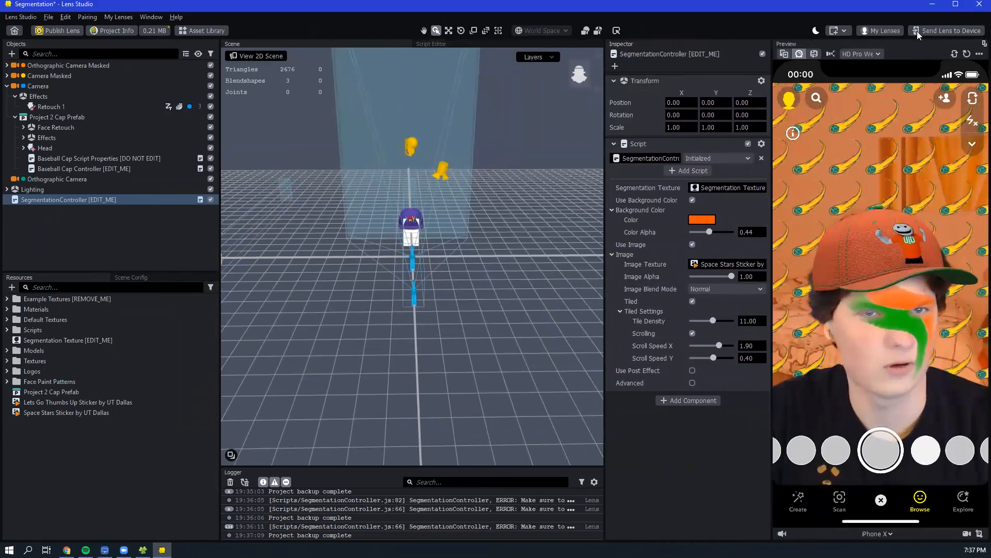
pyautogui.click(945, 30)
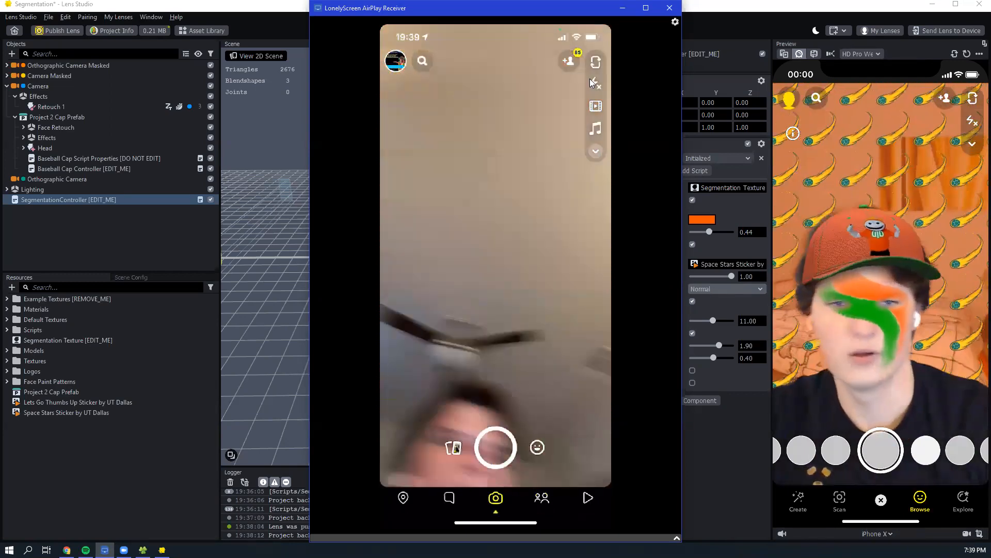
pyautogui.hotkey('alt', 'Tab')
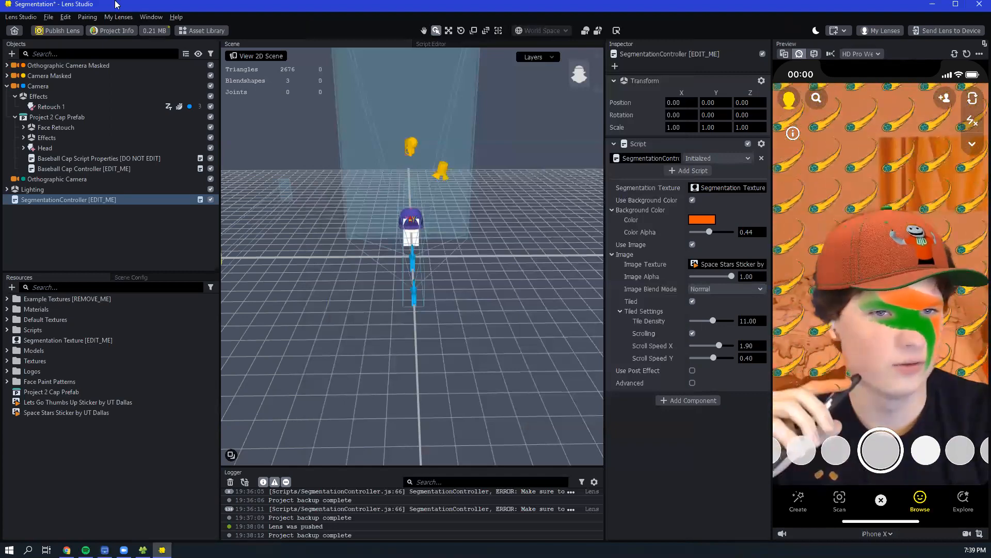
# - Open the project info and rename the lens as UTD Segmentation
pyautogui.click(112, 31)
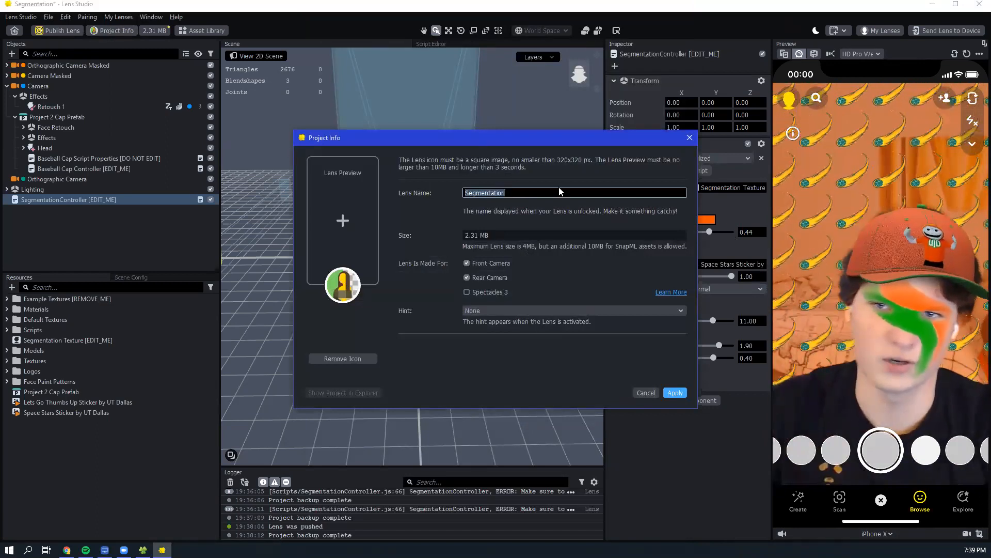
pyautogui.write('UTD ')
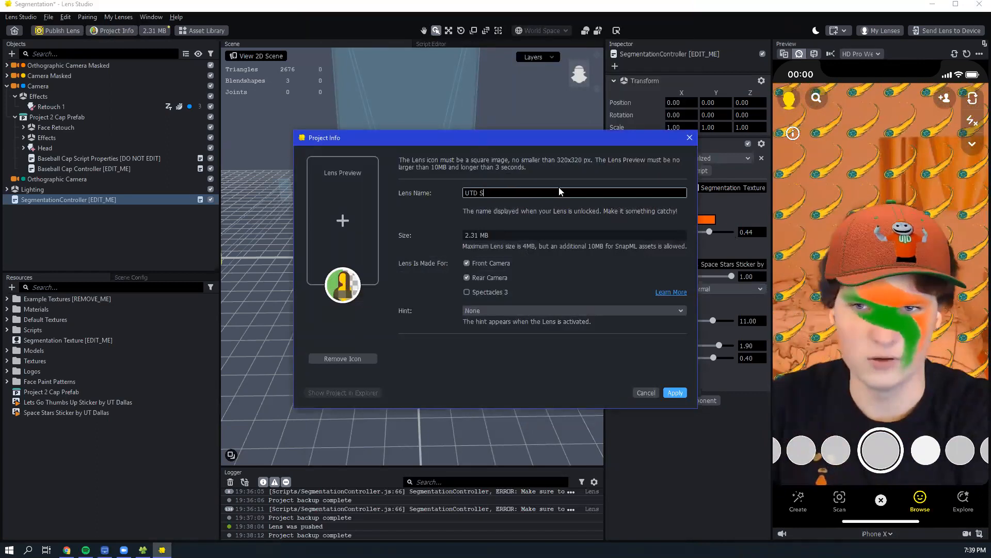
pyautogui.write('Segmentation')
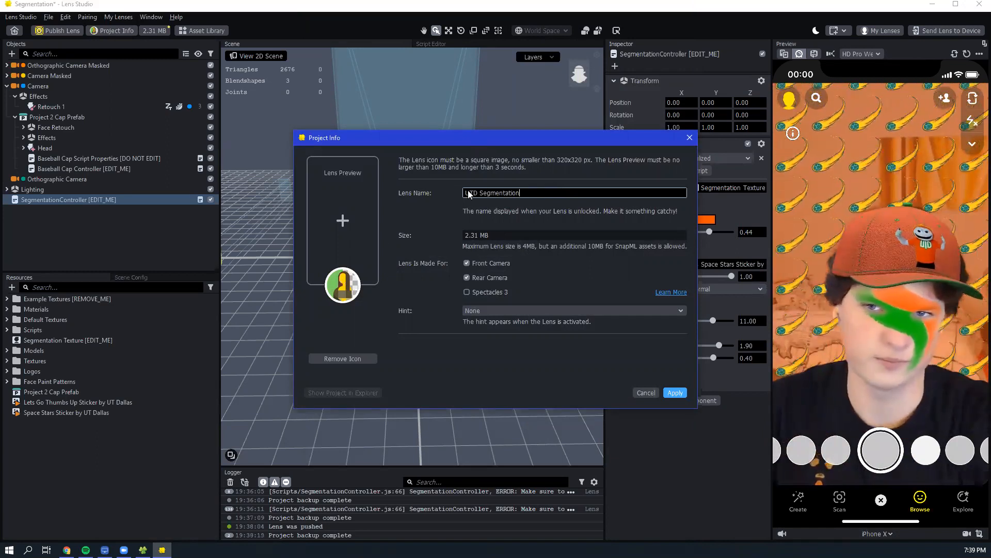
pyautogui.click(342, 287)
pyautogui.click(342, 221)
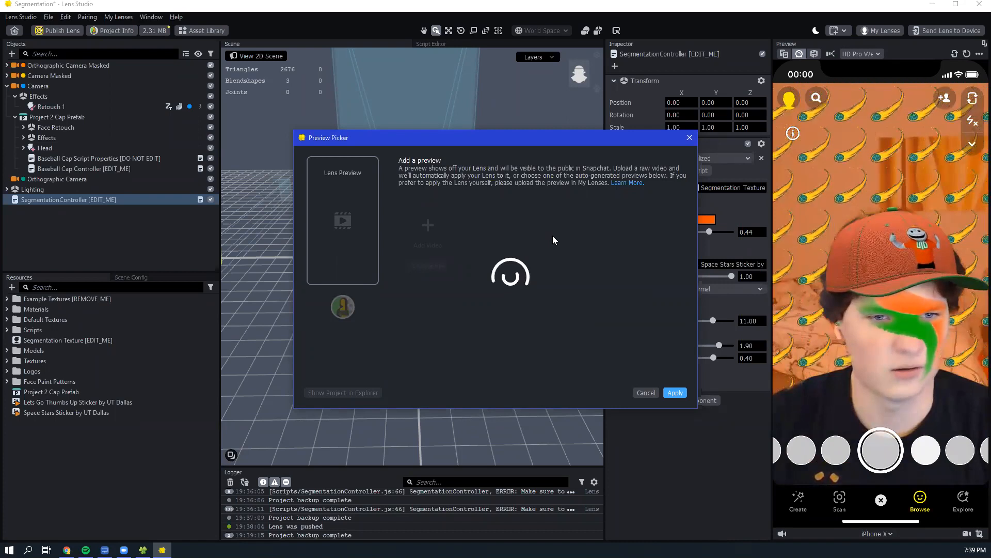
pyautogui.click(643, 392)
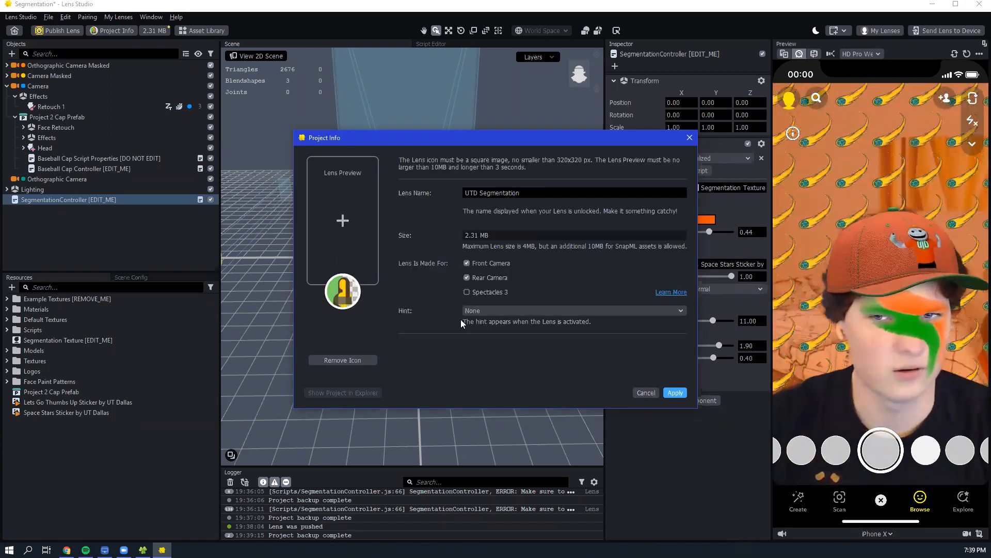
# - Set the lens hint to FIND FACE and apply the project info
pyautogui.click(487, 308)
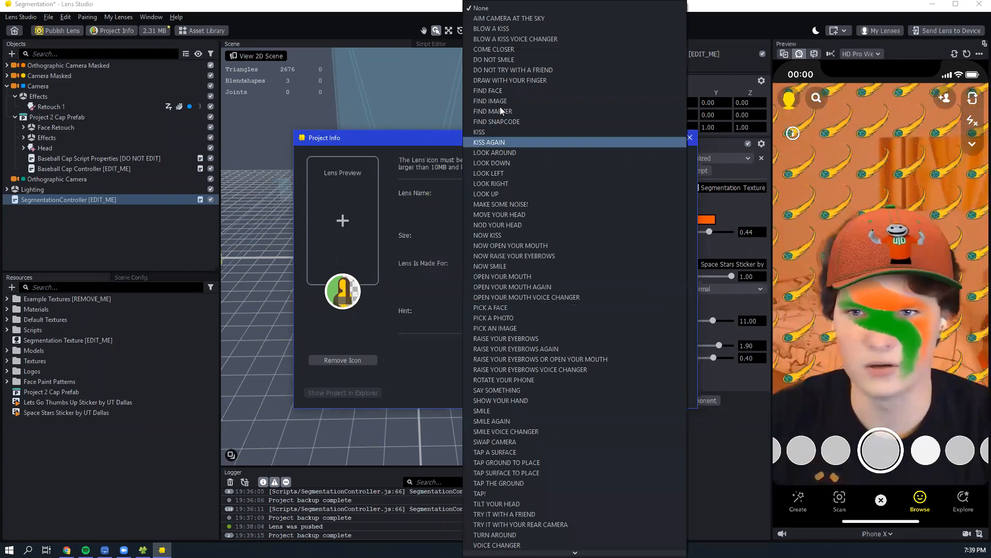
pyautogui.click(504, 90)
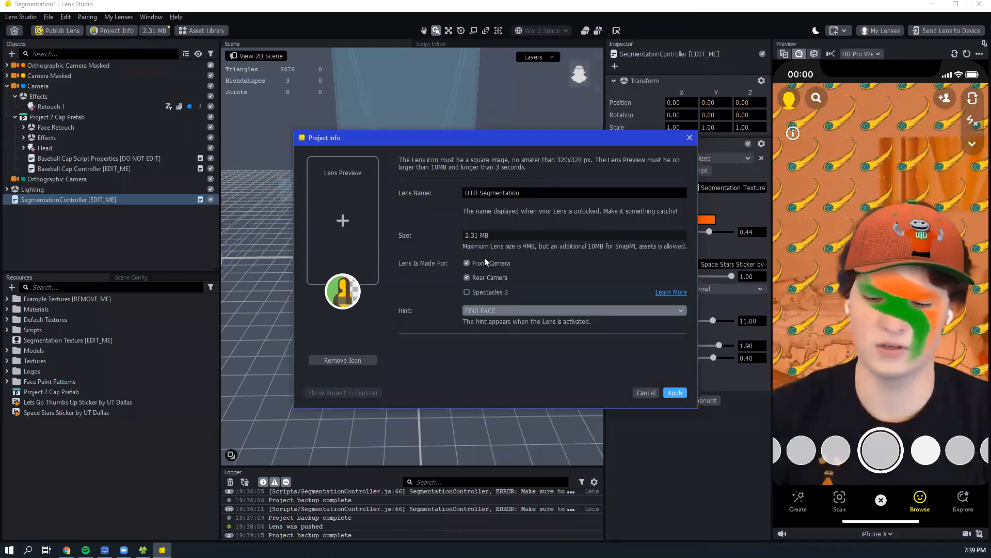
pyautogui.click(677, 392)
# - Publish the lens and re-enter the account password on the Snapchat page that opens in the browser
pyautogui.click(62, 30)
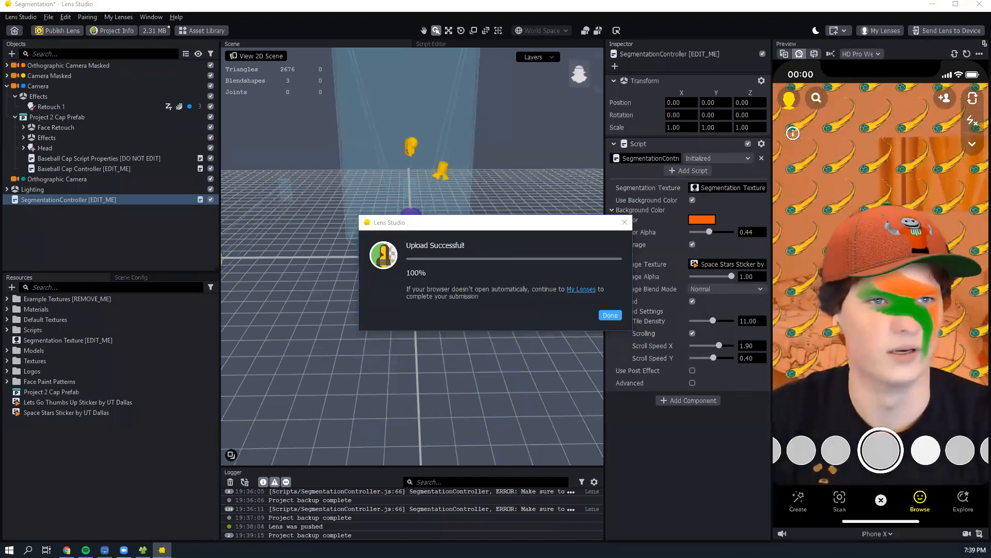
pyautogui.moveTo(816, 168); pyautogui.dragTo(299, 43)
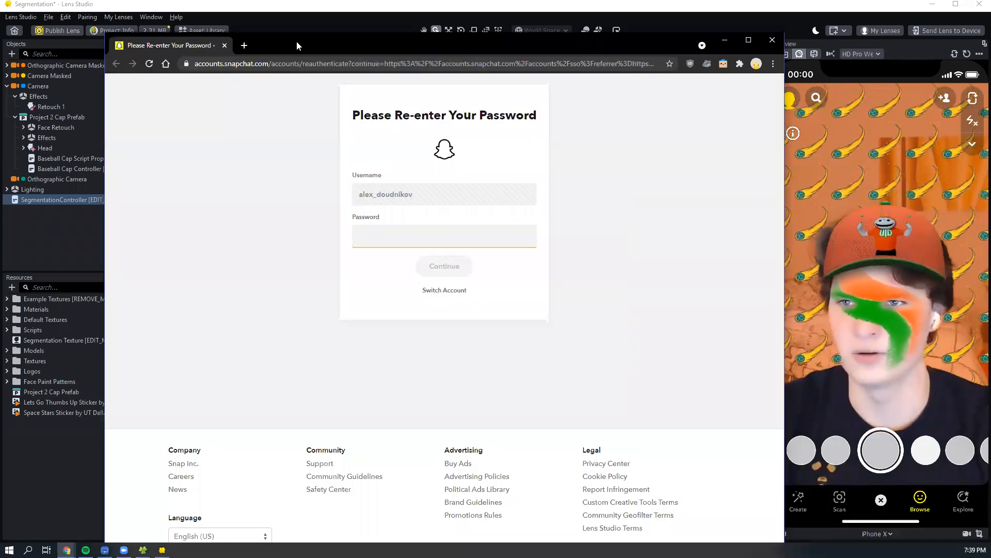
pyautogui.write('•••••••••')
pyautogui.press('BackSpace')
pyautogui.press('BackSpace')
pyautogui.press('BackSpace')
pyautogui.press('BackSpace')
pyautogui.press('BackSpace')
pyautogui.press('BackSpace')
pyautogui.press('BackSpace')
pyautogui.press('BackSpace')
pyautogui.press('BackSpace')
pyautogui.write('••••••••••')
pyautogui.press('Return')
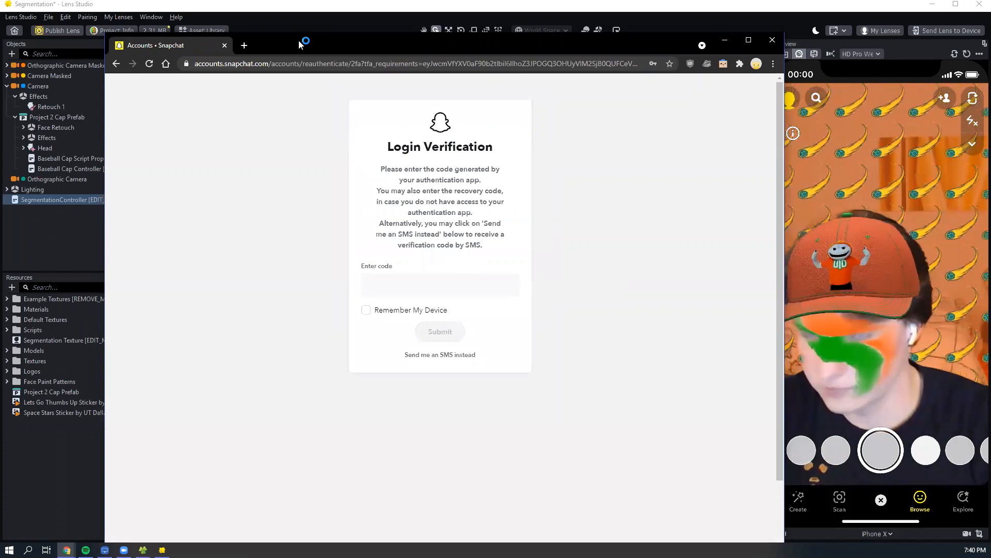
# - Complete the Snapchat login verification with the authentication code and close the My Lenses overview window
pyautogui.click(443, 284)
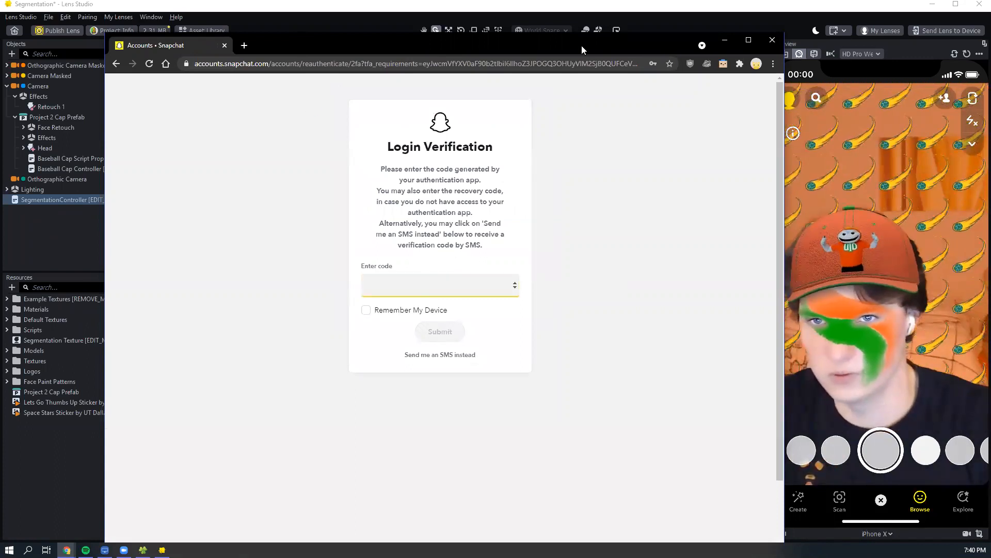
pyautogui.moveTo(582, 45); pyautogui.dragTo(0, 45)
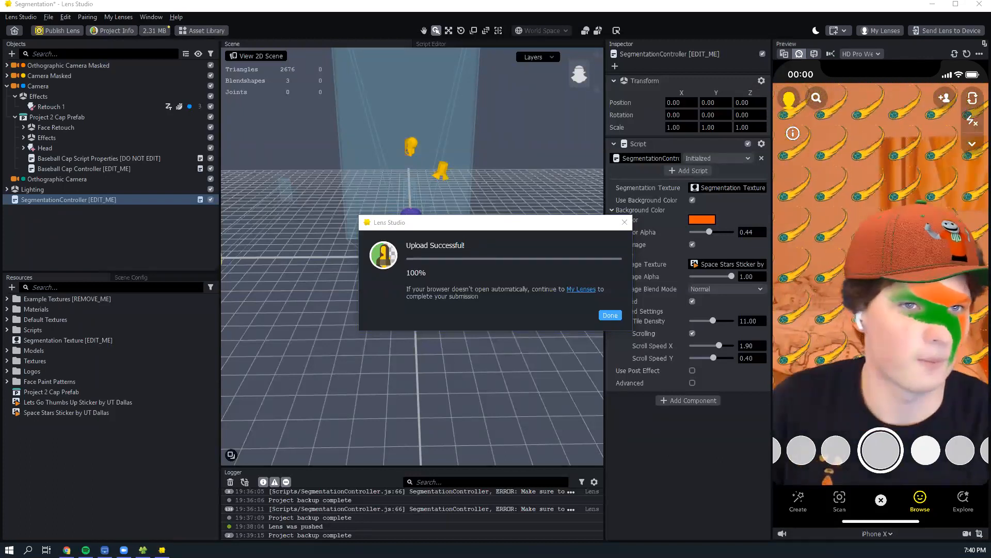
pyautogui.moveTo(0, 18); pyautogui.dragTo(589, 18)
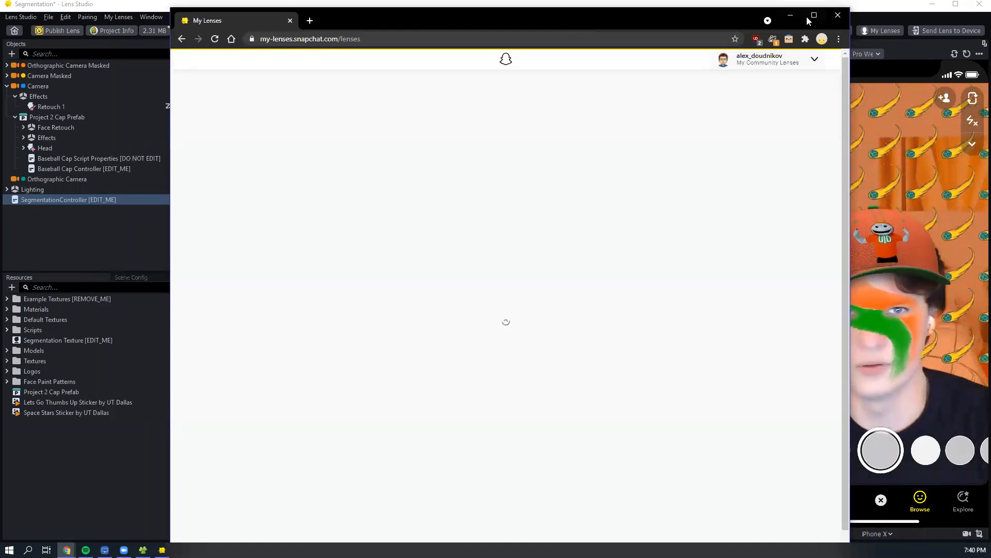
pyautogui.click(838, 16)
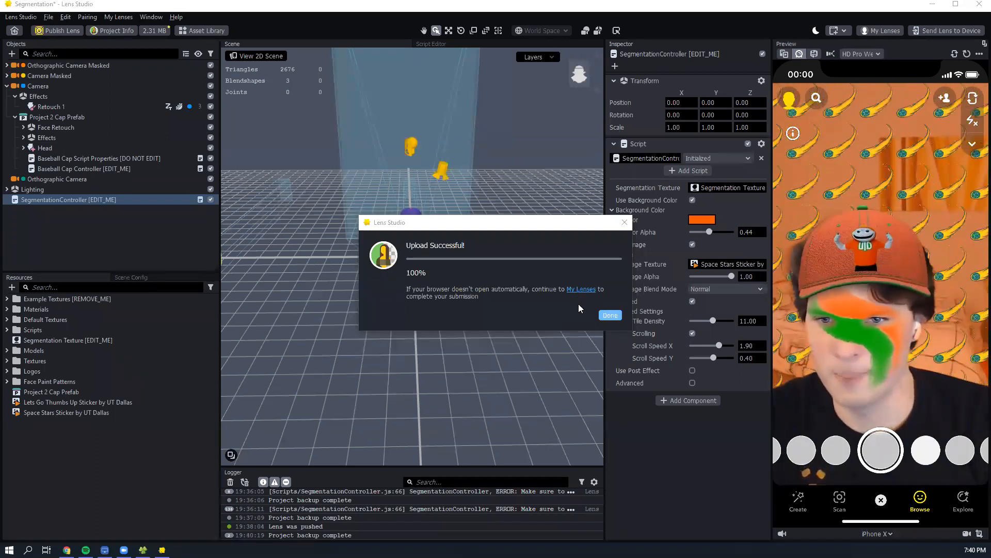
# - Continue to My Lenses from the upload message and choose Community Lens as the submission type
pyautogui.click(581, 289)
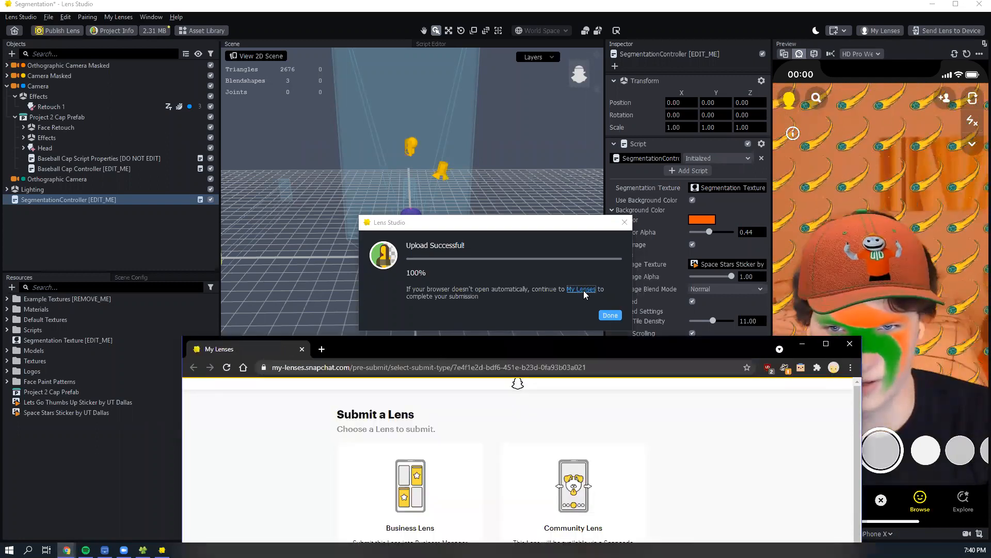
pyautogui.moveTo(563, 343); pyautogui.dragTo(573, 28)
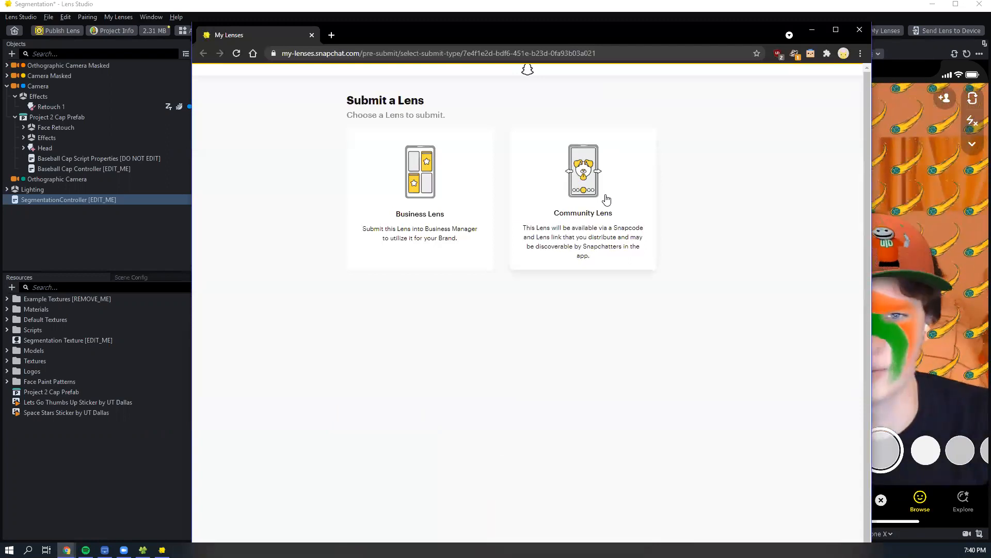
pyautogui.click(607, 201)
# - Add the tags UTD and College to the lens details
pyautogui.click(580, 293)
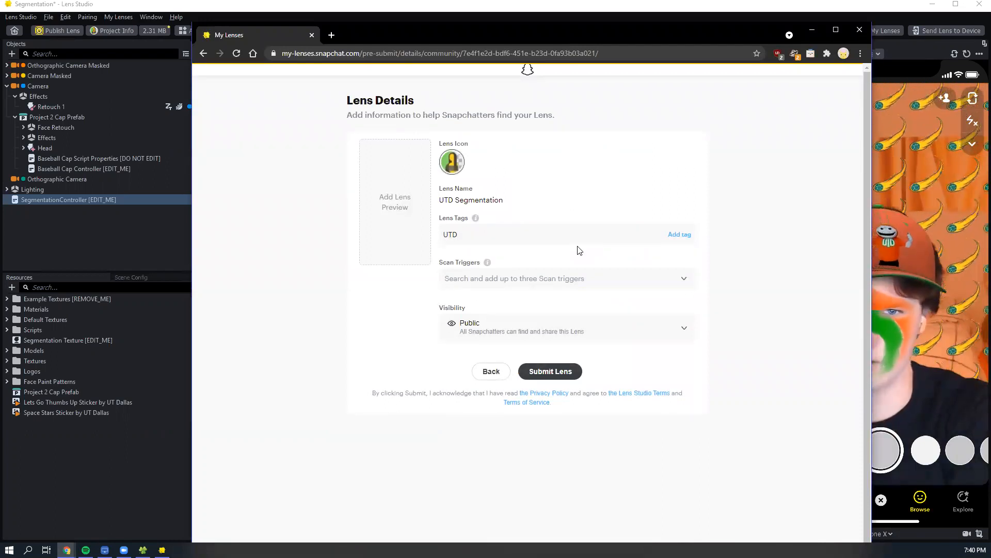
pyautogui.click(676, 238)
pyautogui.write('College')
pyautogui.click(680, 235)
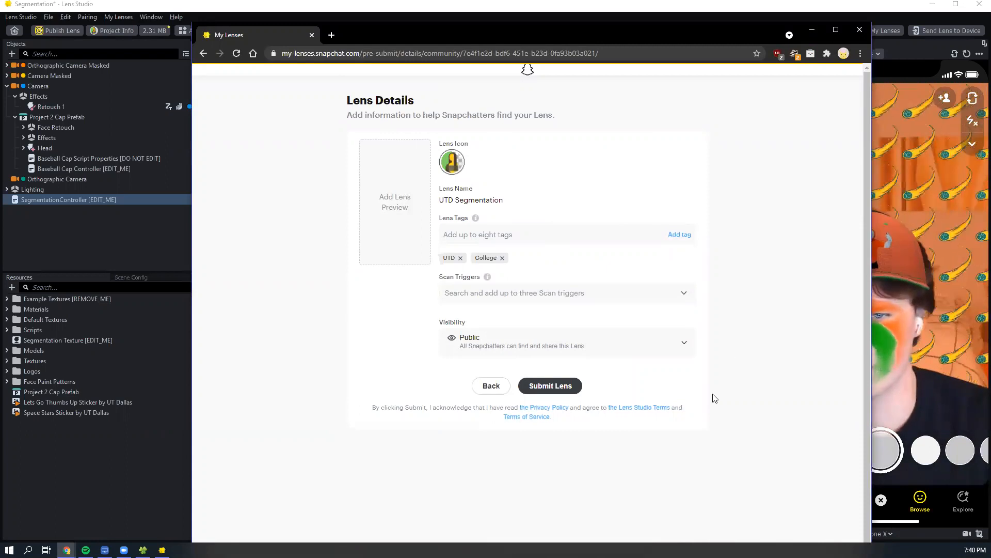
# - Choose the lens's visibility and submit it, closing the submission page and the upload dialog
pyautogui.click(652, 347)
pyautogui.click(536, 372)
pyautogui.click(553, 388)
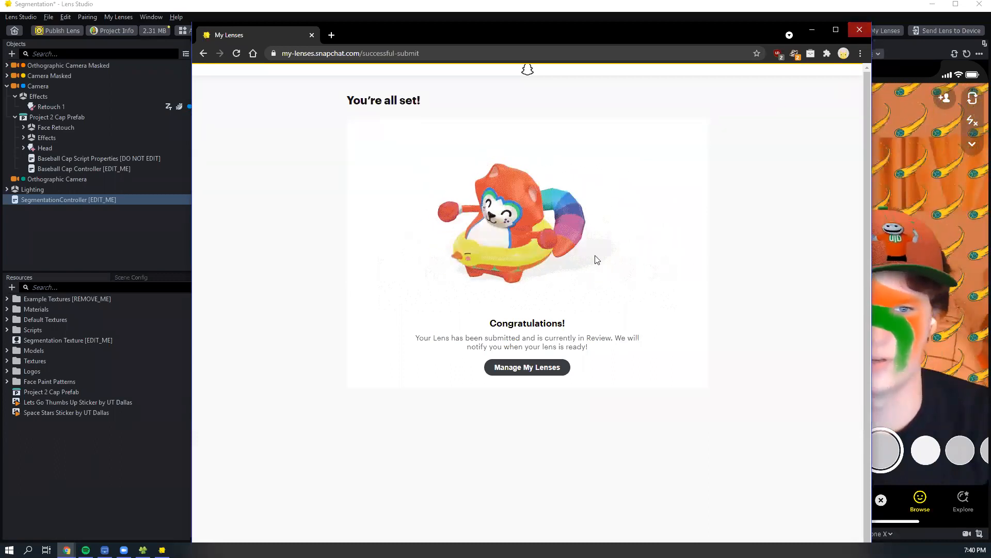
pyautogui.hotkey('ctrl', 'w')
pyautogui.click(618, 313)
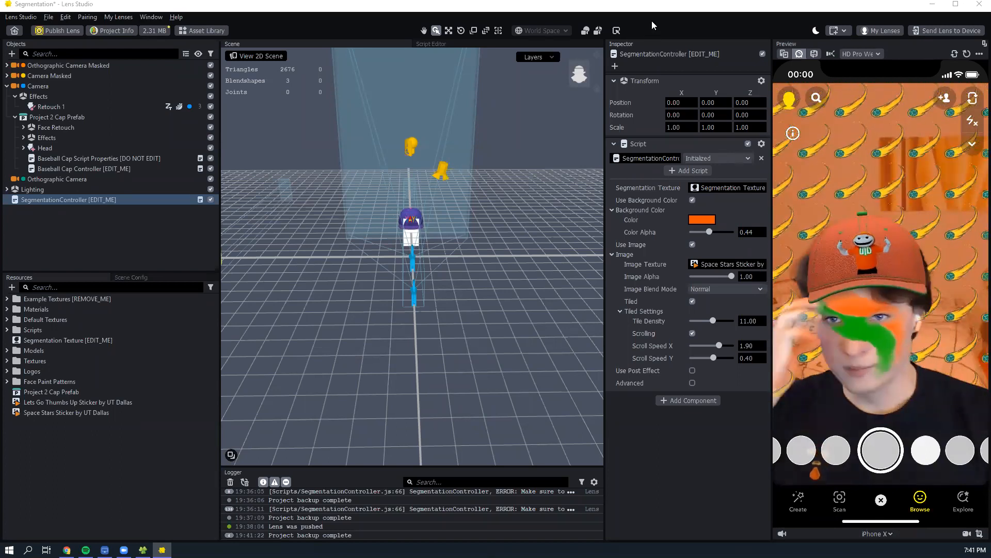
# - Close the Segmentation project and return to the home screen, discarding the unsaved changes
pyautogui.click(21, 17)
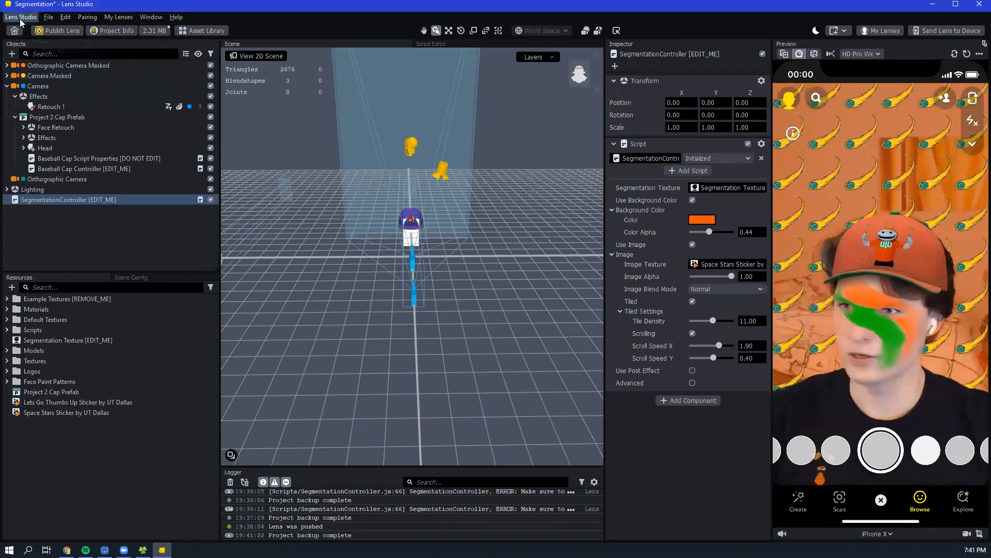
pyautogui.click(49, 17)
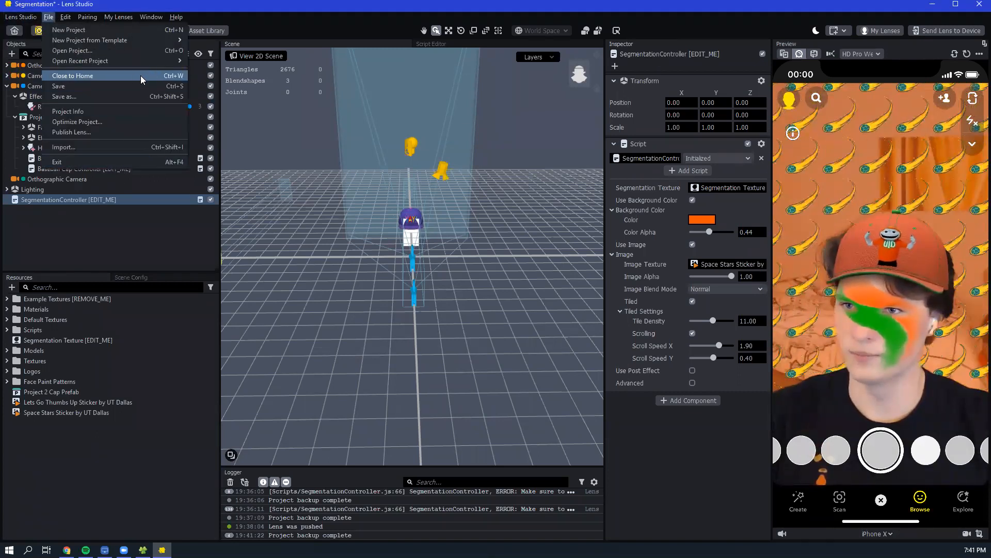
pyautogui.click(104, 75)
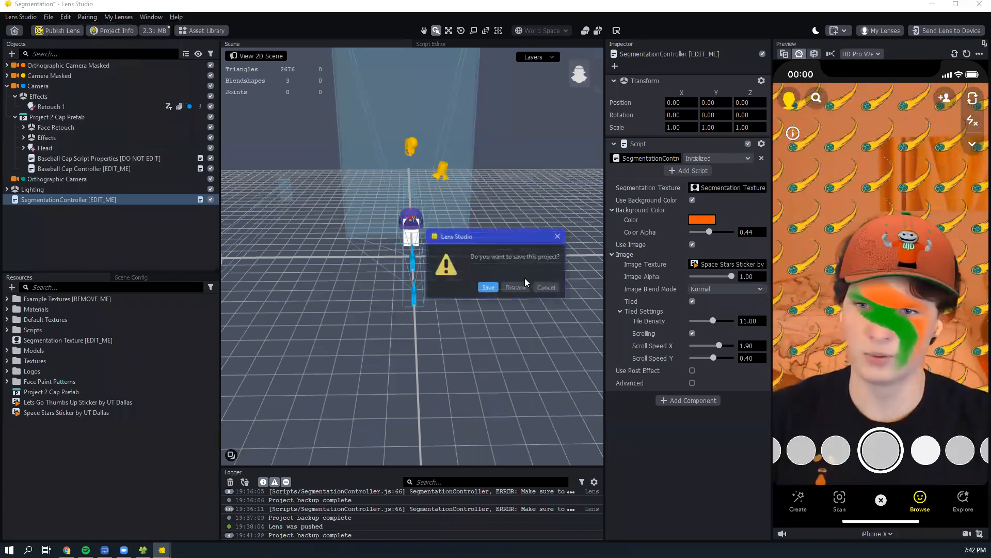
pyautogui.click(520, 289)
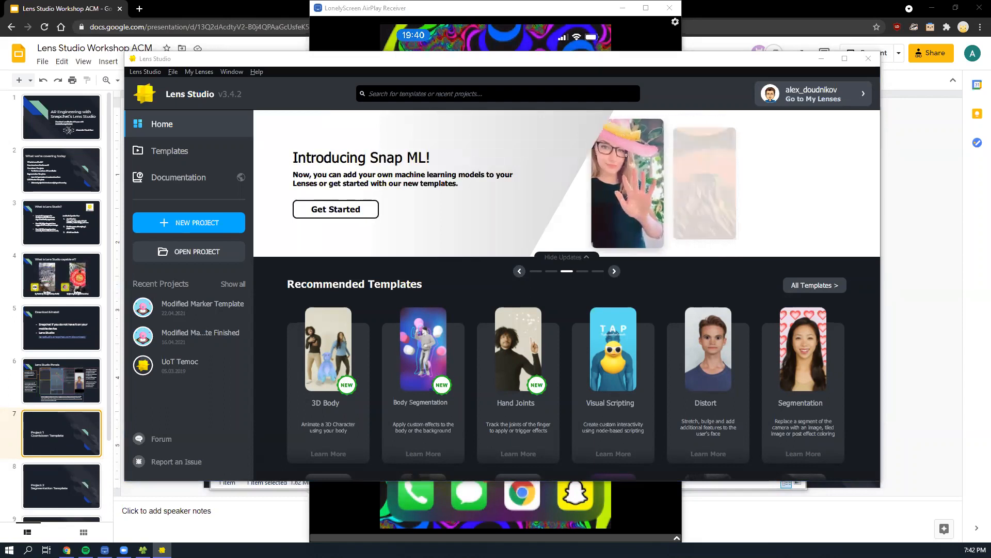
# - Switch to the browser's Project 3 assets Drive folder, and open the local Assets > Project 3 folder in File Explorer
pyautogui.click(799, 10)
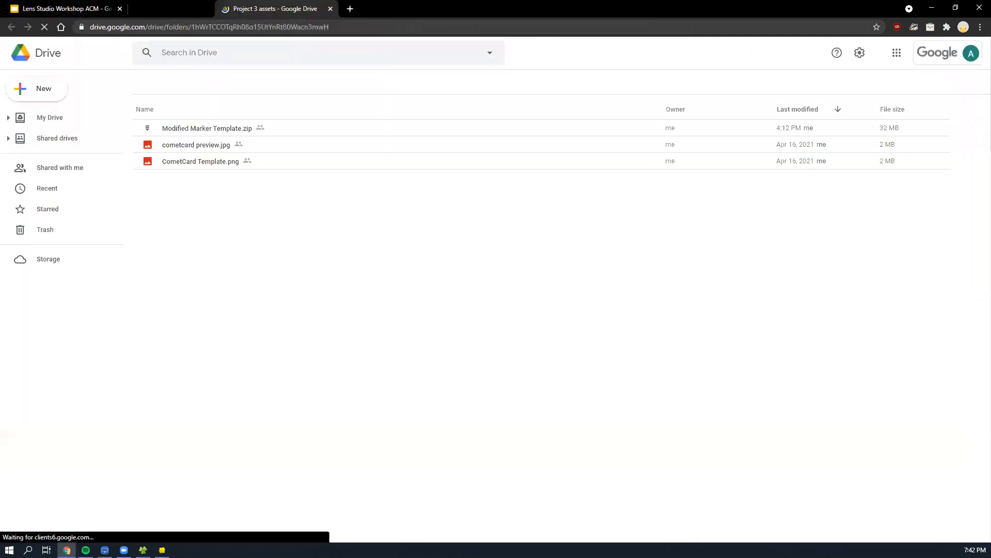
pyautogui.click(143, 550)
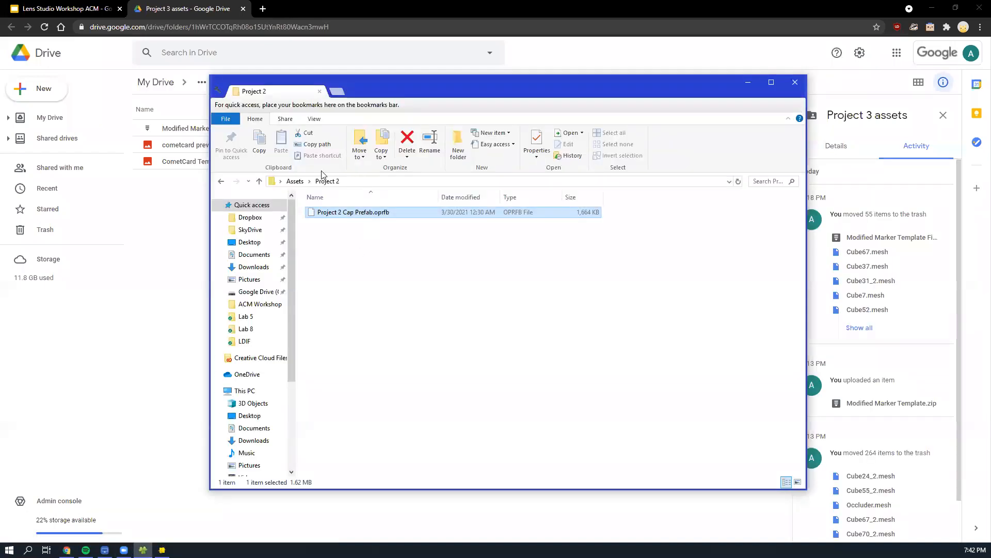
pyautogui.click(296, 181)
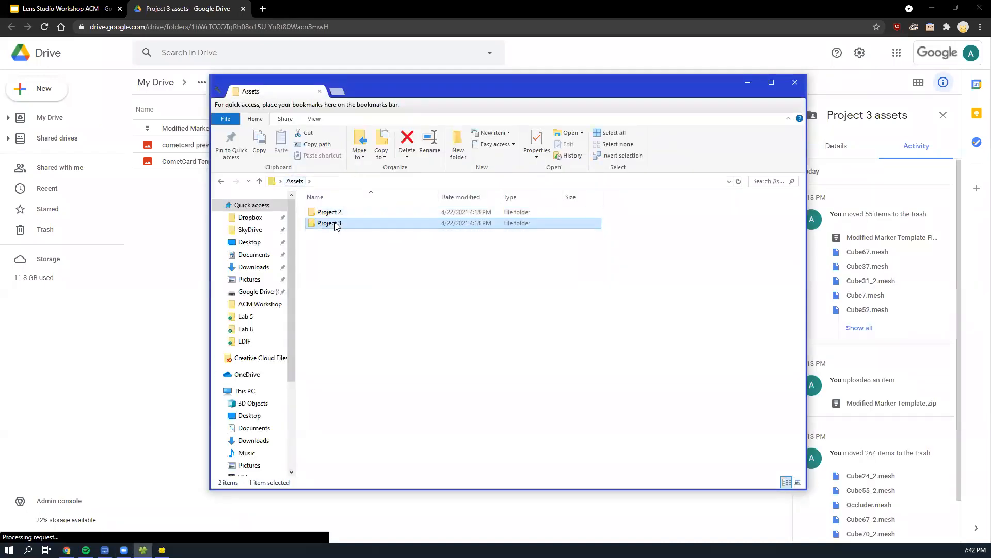
pyautogui.doubleClick(334, 224)
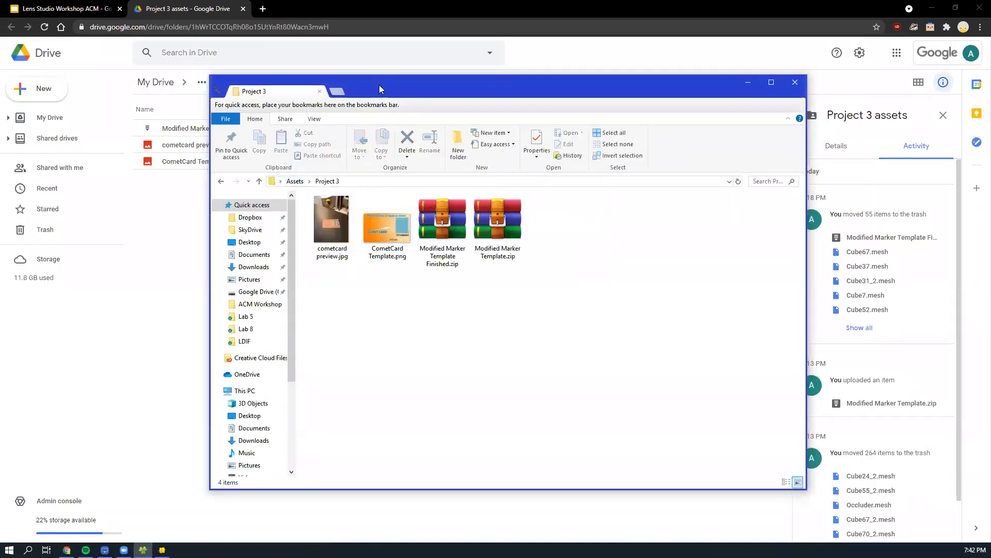
pyautogui.moveTo(379, 84); pyautogui.dragTo(362, 188)
pyautogui.click(470, 324)
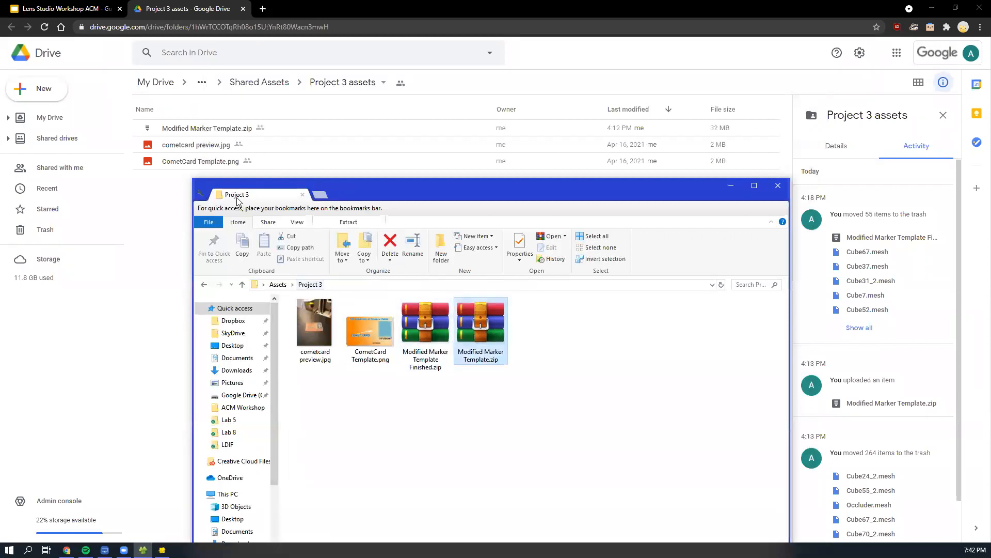
pyautogui.click(370, 335)
pyautogui.click(369, 409)
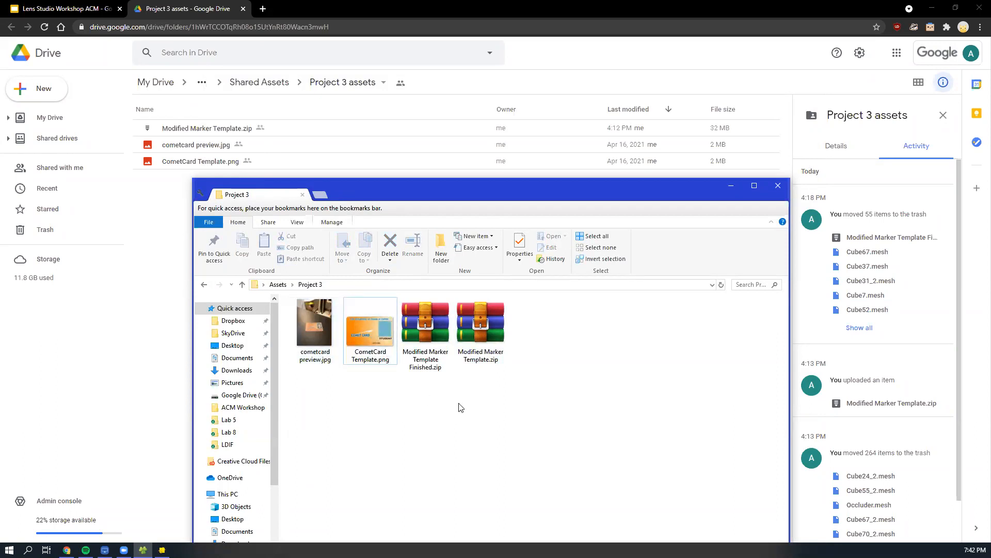
# - Extract the Modified Marker Template folder from Modified Marker Template.zip into the Project 3 folder and close the archive
pyautogui.doubleClick(478, 325)
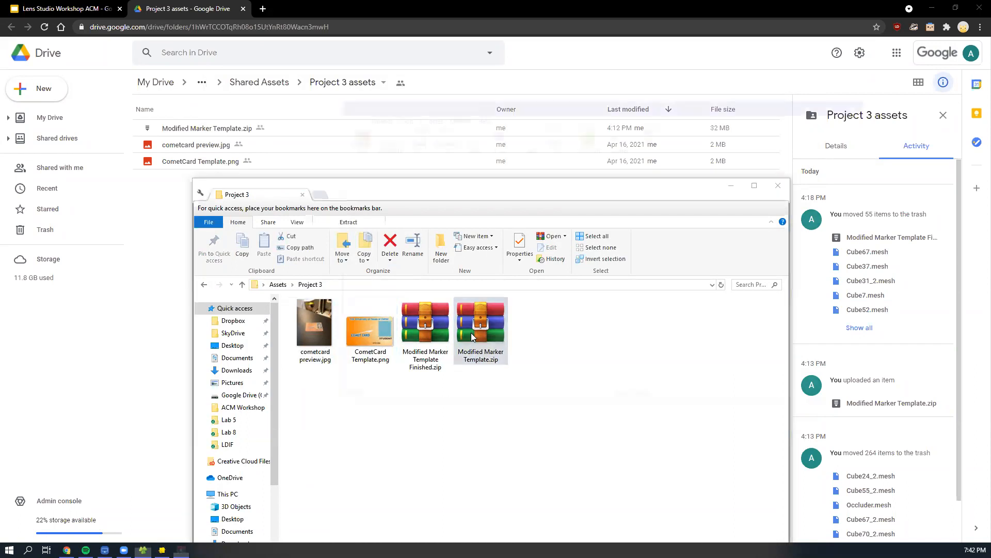
pyautogui.moveTo(330, 104); pyautogui.dragTo(478, 163)
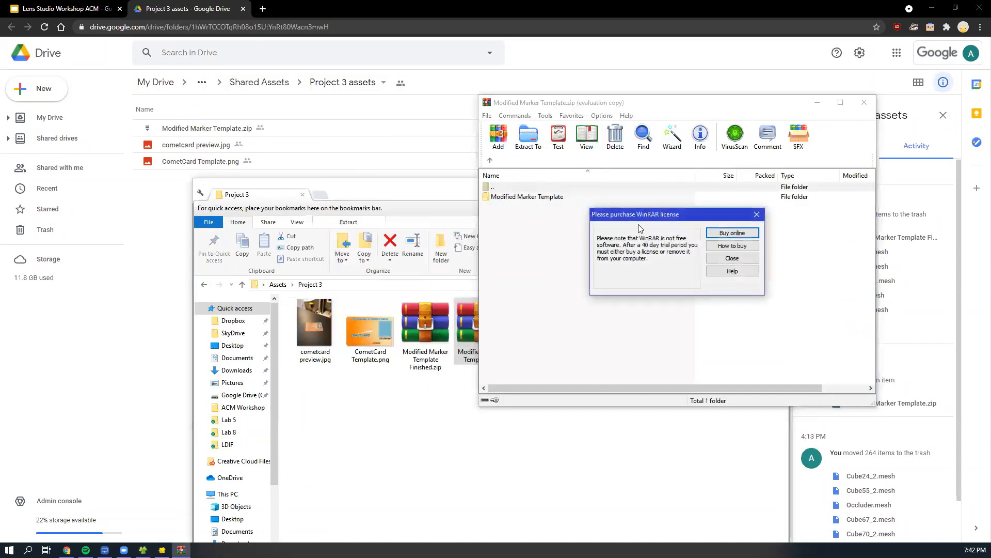
pyautogui.click(750, 217)
pyautogui.moveTo(481, 199)
pyautogui.mouseDown()
pyautogui.moveTo(490, 402)
pyautogui.moveTo(510, 487)
pyautogui.mouseUp()
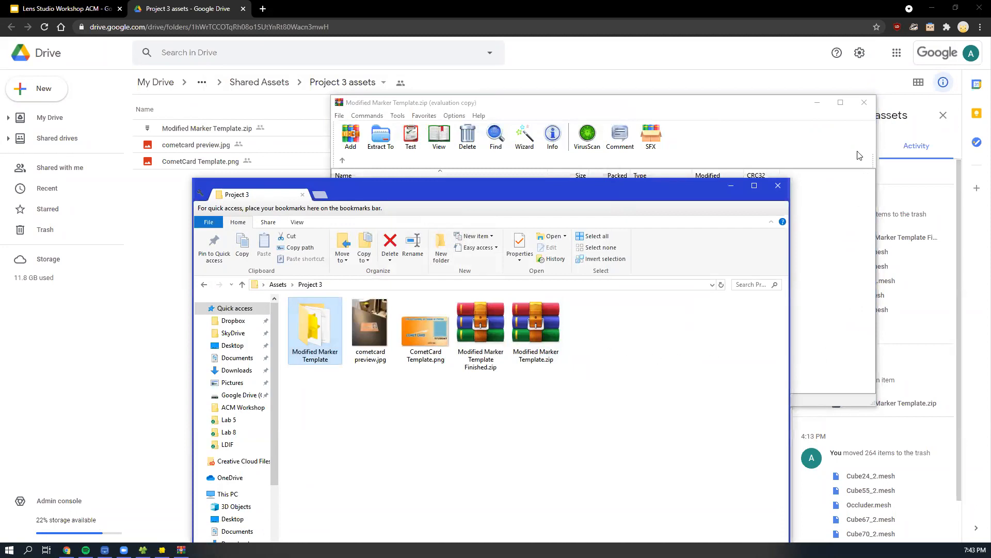
pyautogui.click(863, 104)
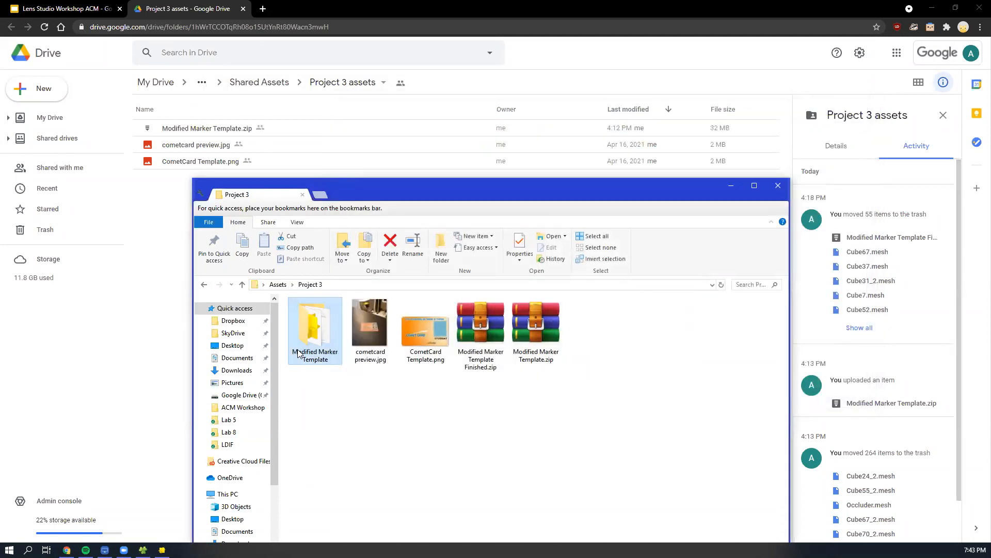
# - Open the extracted Modified Marker Template folder and copy its folder path
pyautogui.doubleClick(311, 341)
pyautogui.hotkey('alt', 'Left')
pyautogui.doubleClick(316, 336)
pyautogui.moveTo(364, 429)
pyautogui.mouseDown()
pyautogui.moveTo(324, 317)
pyautogui.moveTo(374, 405)
pyautogui.mouseUp()
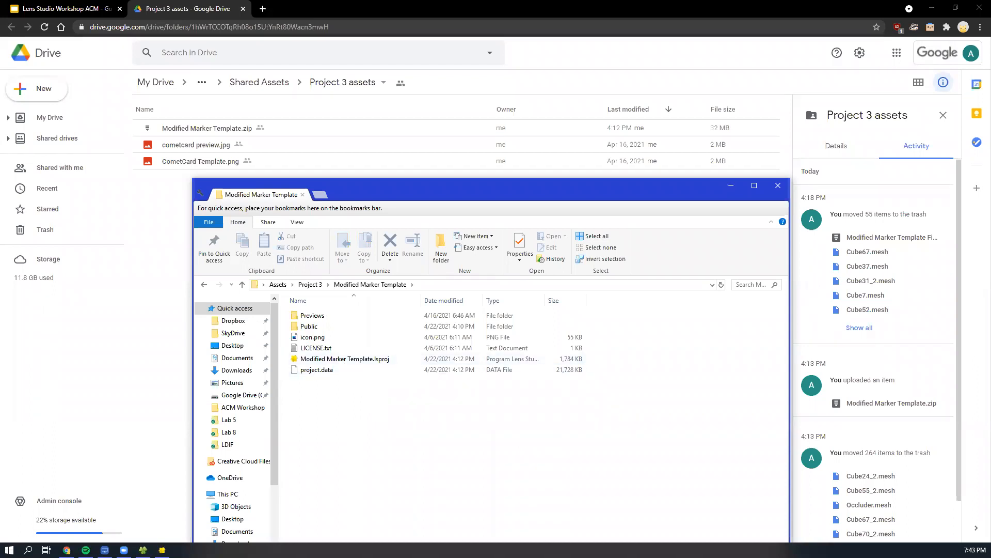
pyautogui.moveTo(570, 198); pyautogui.dragTo(566, 153)
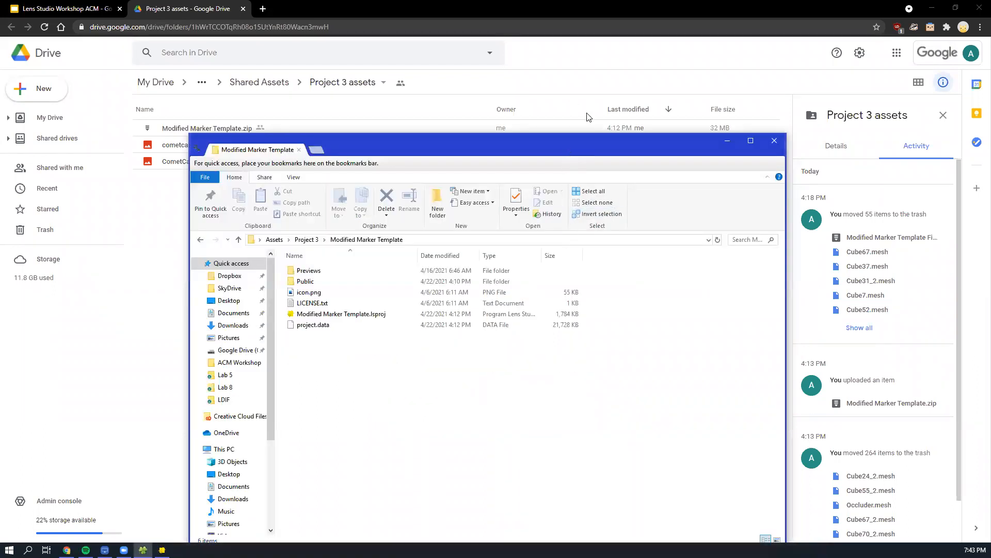
pyautogui.moveTo(587, 117); pyautogui.dragTo(591, 69)
pyautogui.click(581, 194)
pyautogui.hotkey('ctrl', 'c')
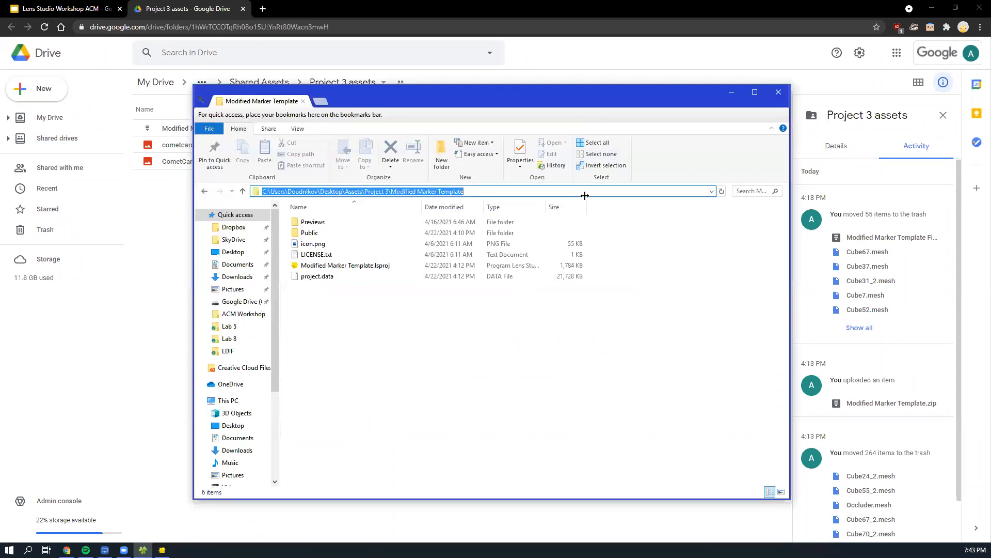
pyautogui.click(591, 369)
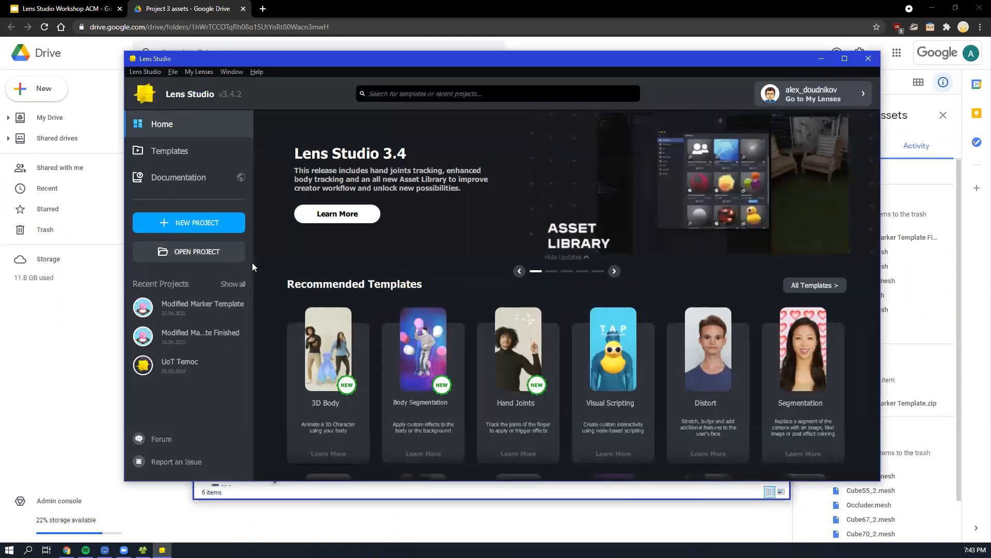
# - Switch to Lens Studio and point the project file chooser to the copied Modified Marker Template folder path
pyautogui.click(192, 254)
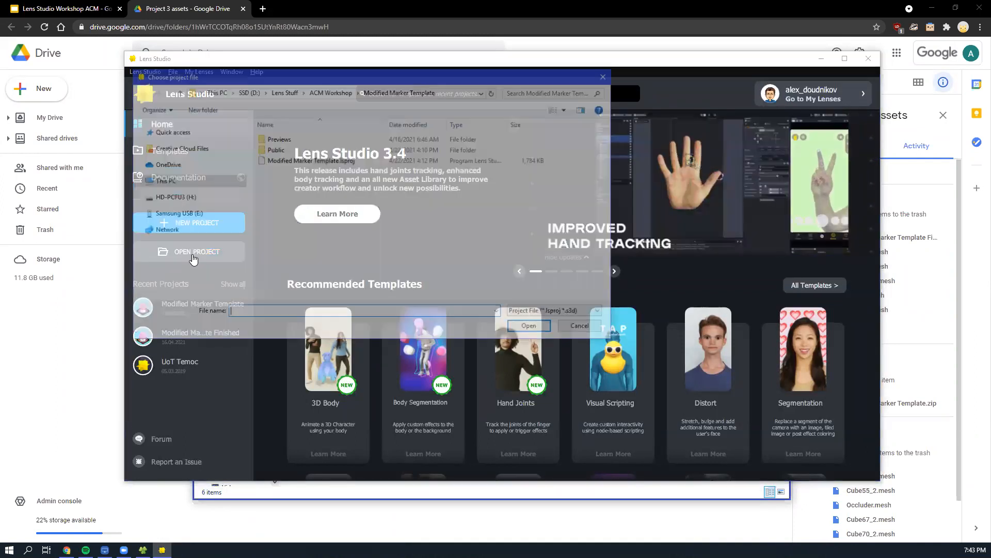
pyautogui.moveTo(304, 81); pyautogui.dragTo(454, 72)
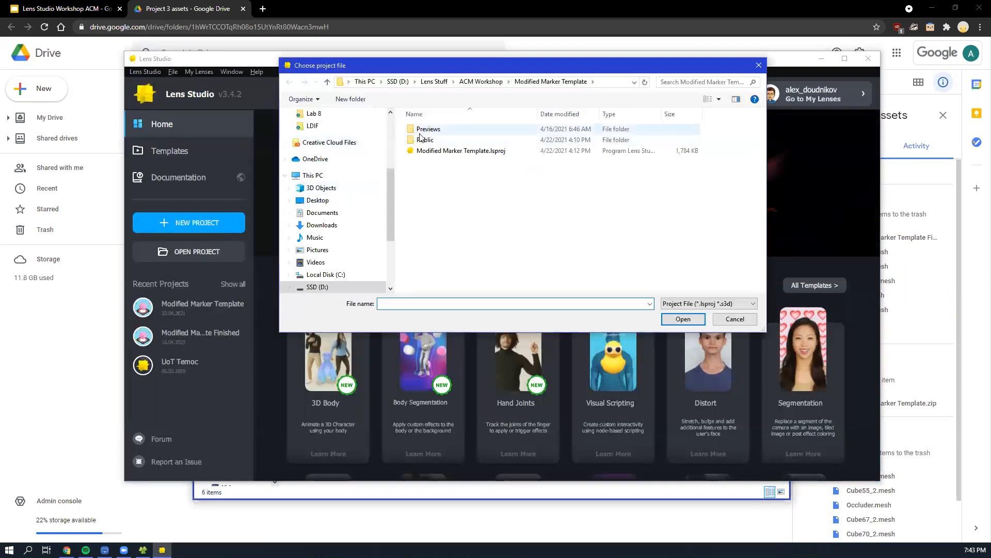
pyautogui.click(610, 81)
pyautogui.hotkey('ctrl', 'v')
pyautogui.press('Return')
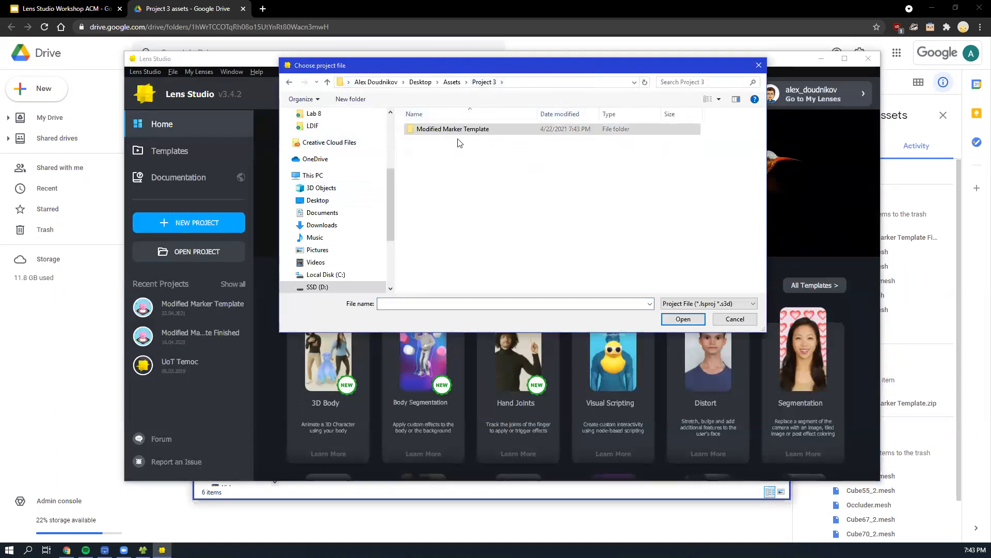
# - Open Modified Marker Template.lsproj from the Project 3 folder and close the blank pop-up window over the preview
pyautogui.click(449, 150)
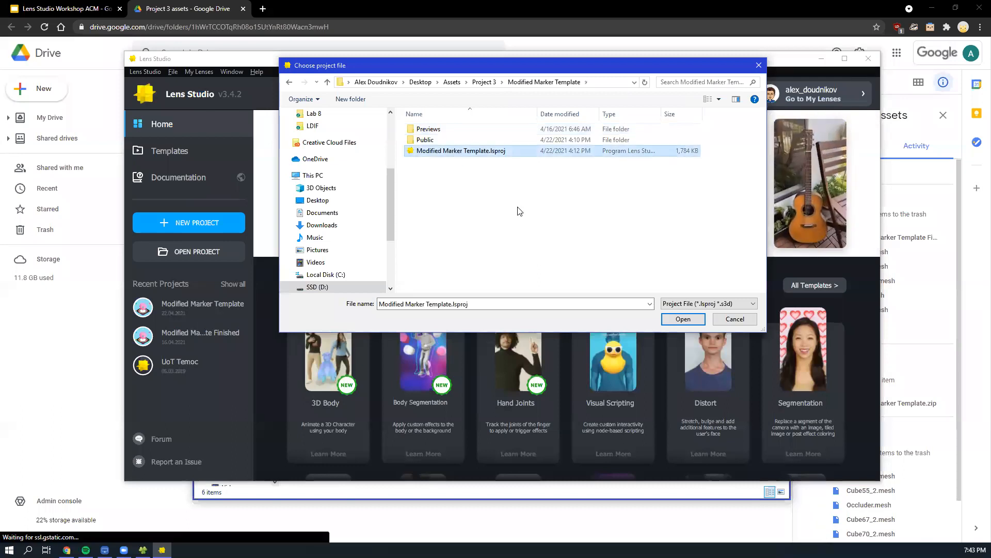
pyautogui.click(484, 82)
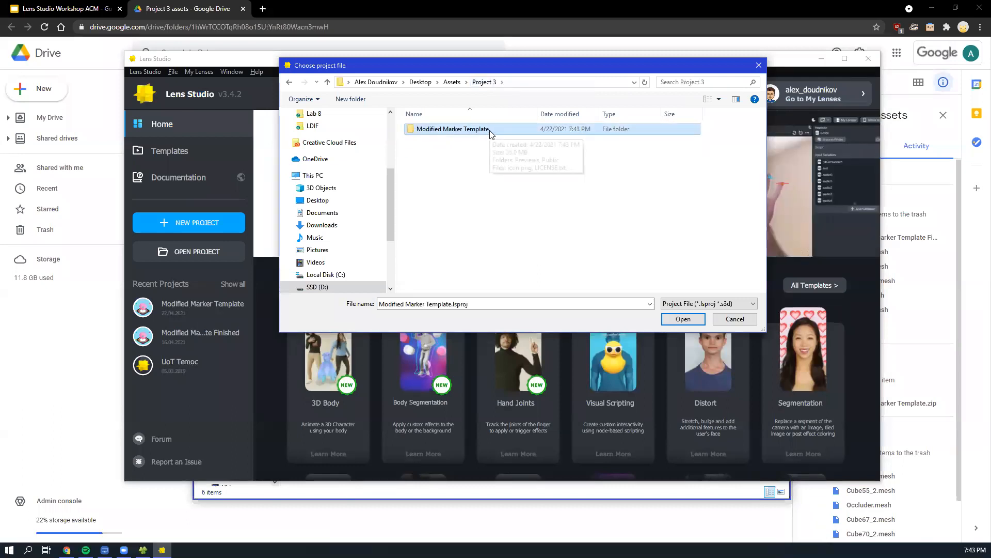
pyautogui.doubleClick(494, 130)
pyautogui.click(452, 151)
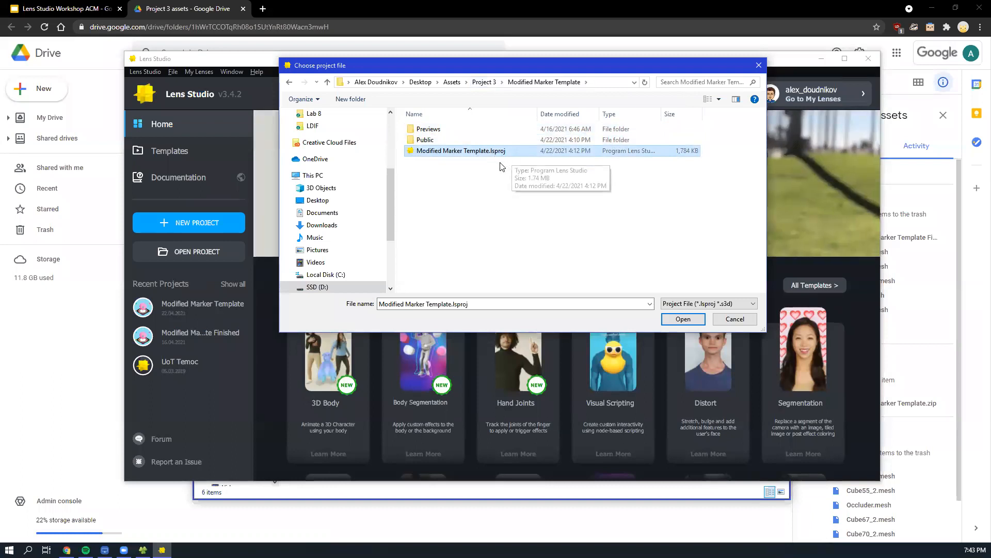
pyautogui.click(680, 319)
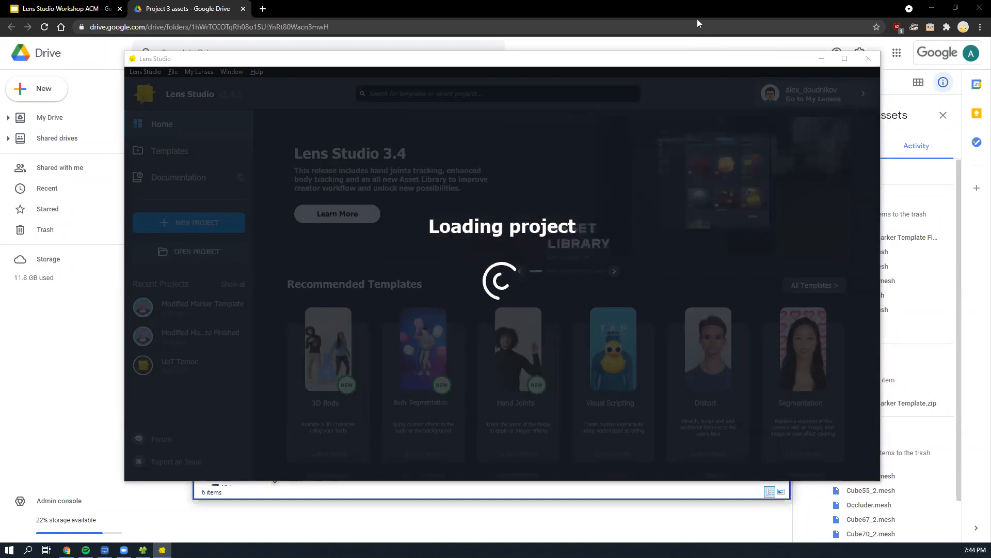
pyautogui.click(224, 10)
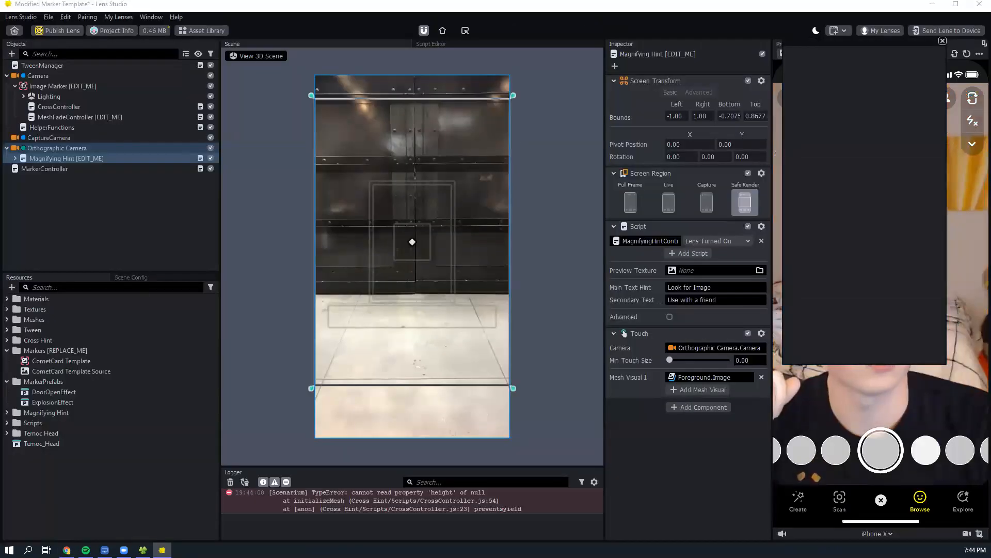
pyautogui.click(942, 41)
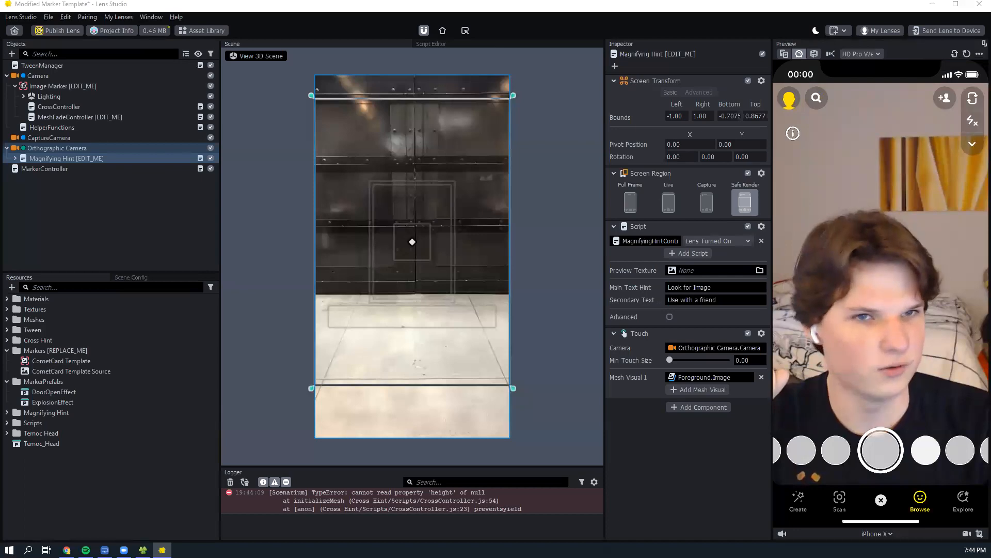
# - View cometcard preview.jpg in the Project 3 assets Drive folder, select CometCard Template.png and return to Lens Studio
pyautogui.hotkey('alt', 'Tab')
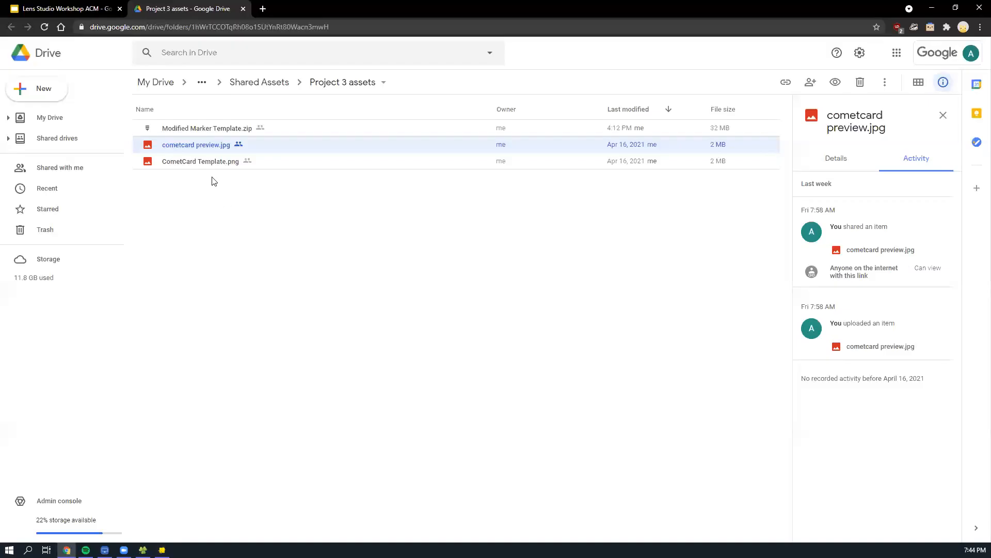
pyautogui.doubleClick(263, 152)
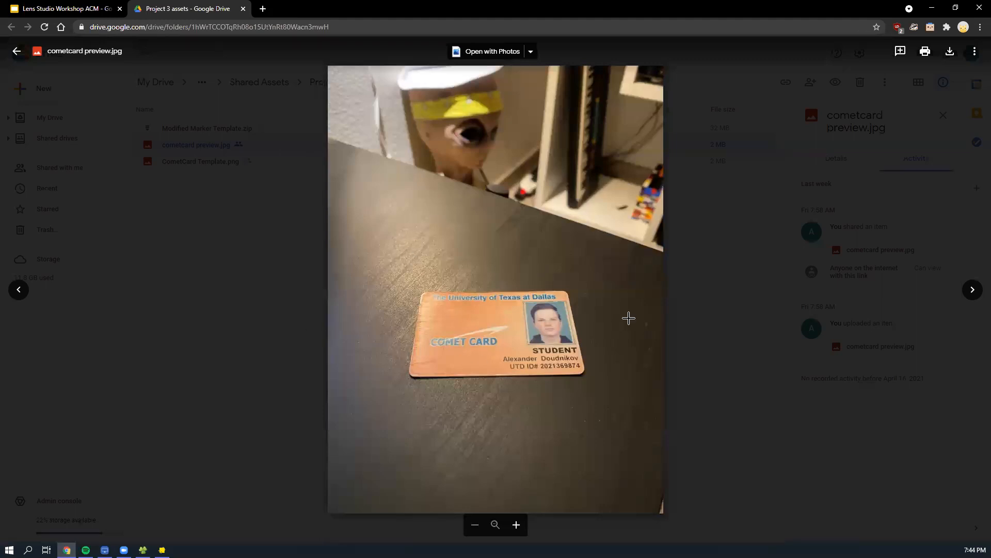
pyautogui.click(270, 256)
pyautogui.click(267, 166)
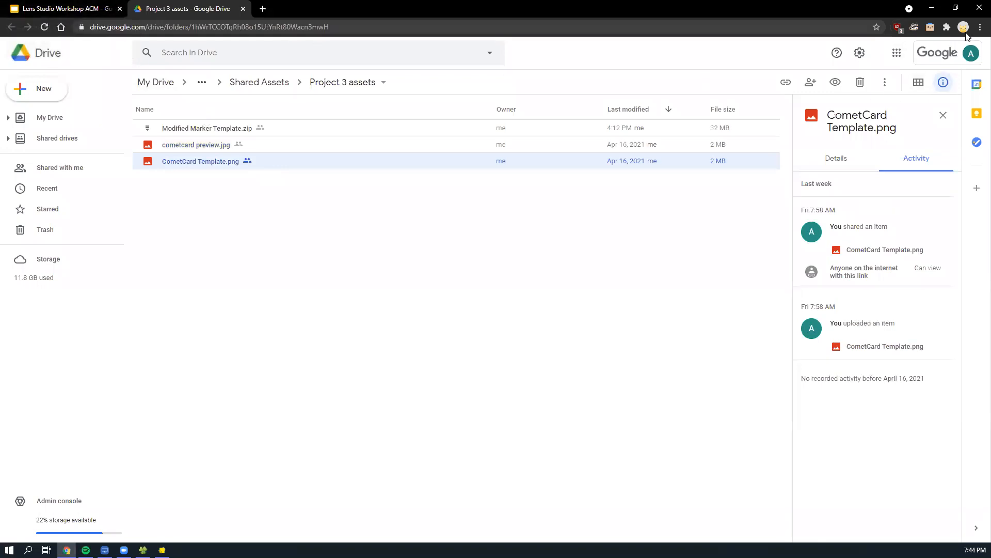
pyautogui.click(932, 8)
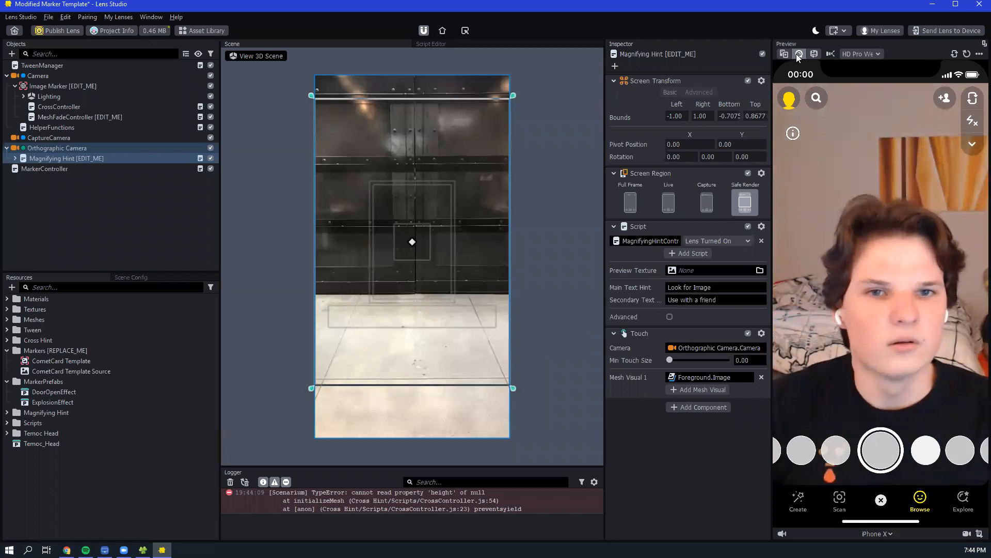
# - Switch the lens preview from the webcam to the Beach sample scene
pyautogui.click(783, 53)
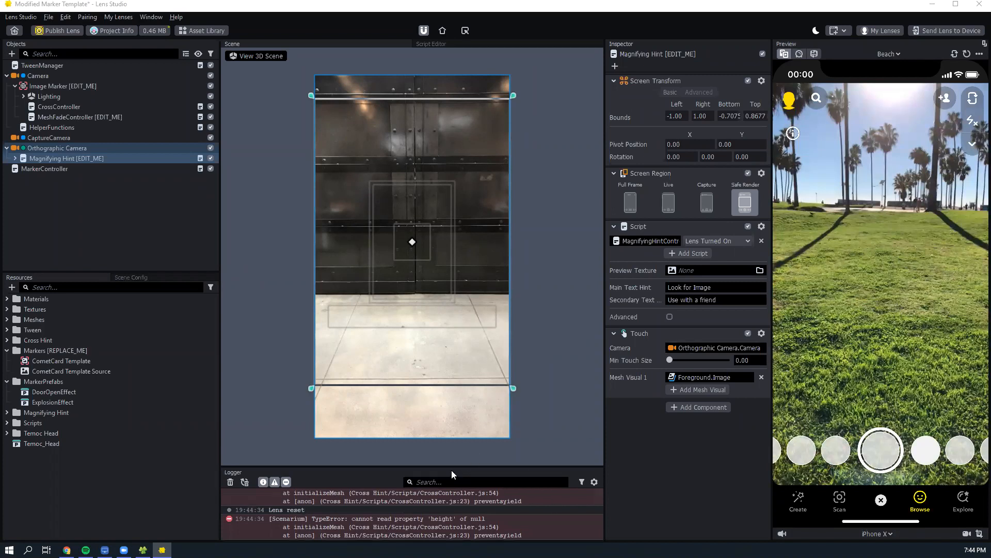
pyautogui.scroll(1, 453, 514)
pyautogui.scroll(-1, 452, 515)
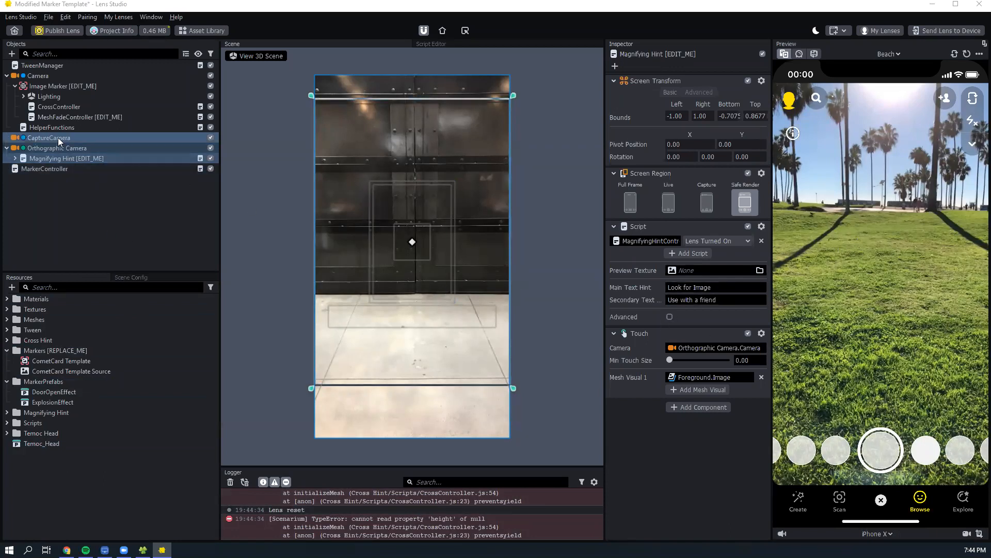
# - Assign CometCard Template as the tracking marker of Image Marker [EDIT_ME] and switch the lens preview to the webcam
pyautogui.click(61, 85)
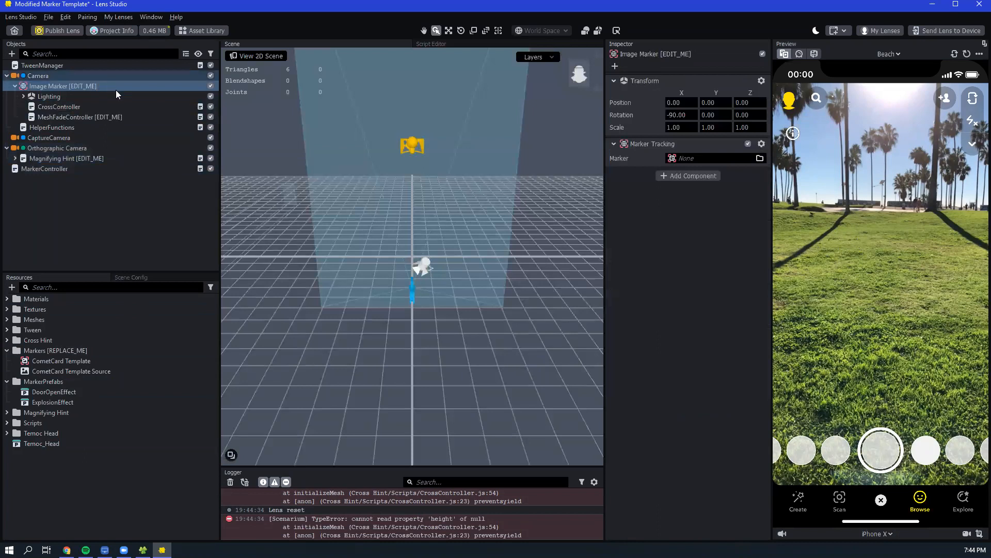
pyautogui.click(707, 155)
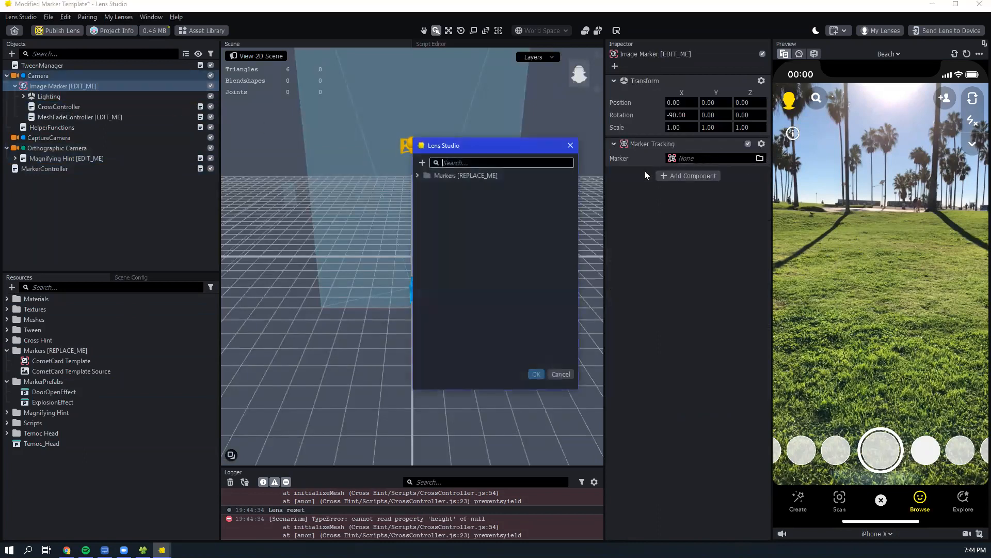
pyautogui.click(463, 189)
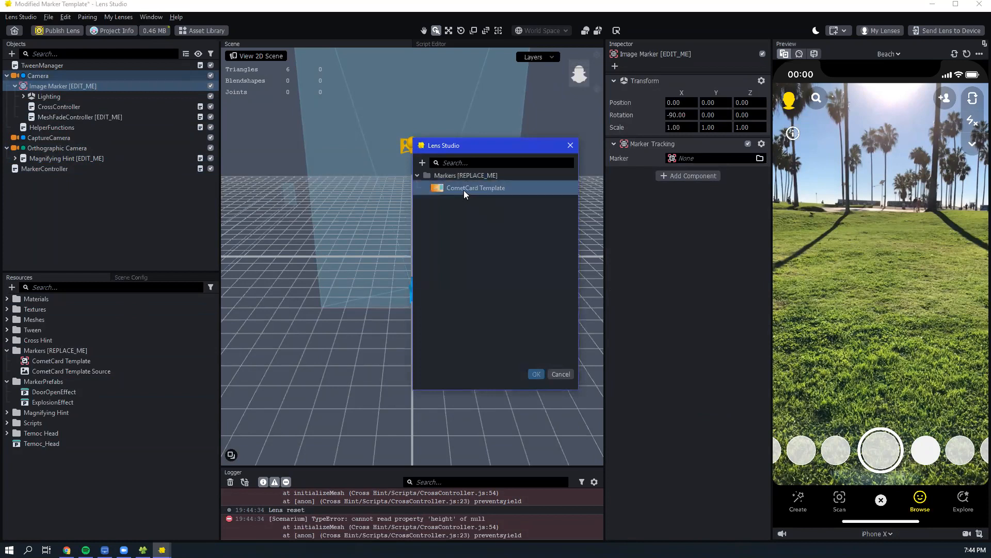
pyautogui.click(542, 370)
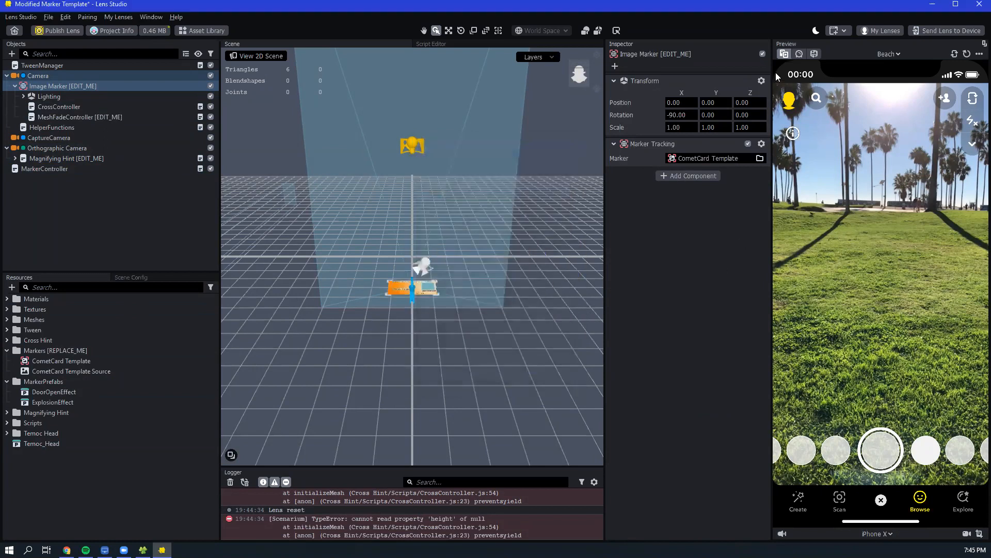
pyautogui.click(800, 53)
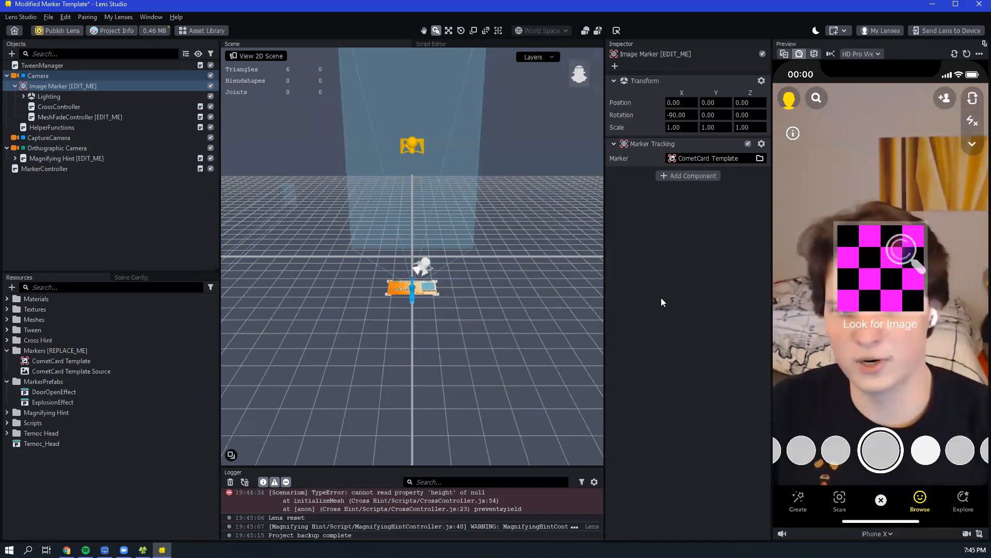
# - Set the preview texture of Magnifying Hint [EDIT_ME] to CometCard Template Source from the Markers [REPLACE_ME] folder
pyautogui.click(113, 157)
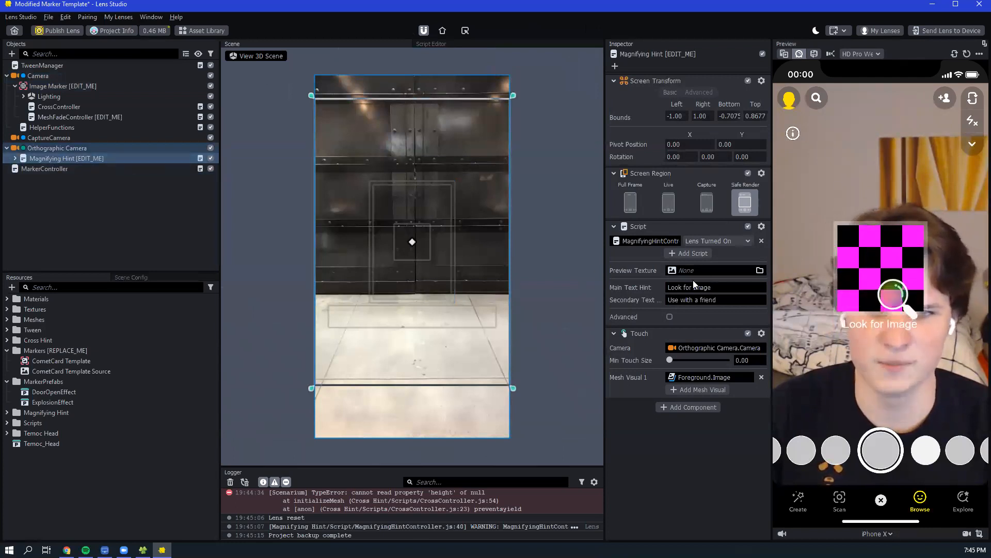
pyautogui.click(704, 271)
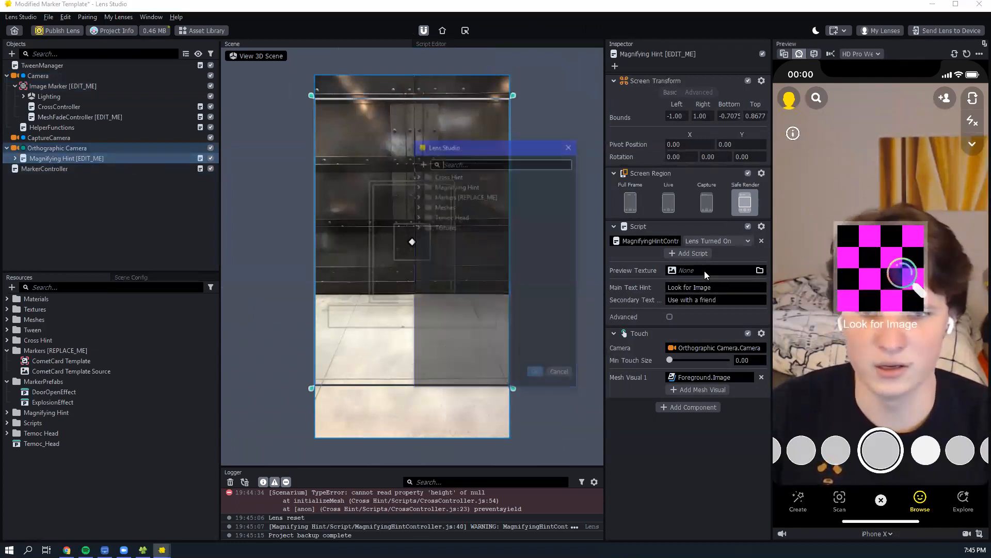
pyautogui.click(474, 212)
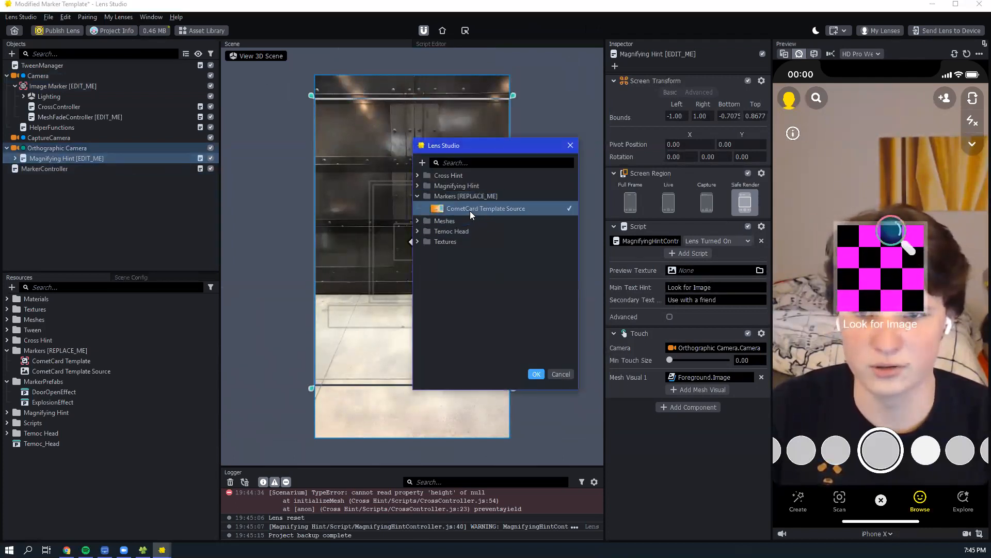
pyautogui.click(540, 376)
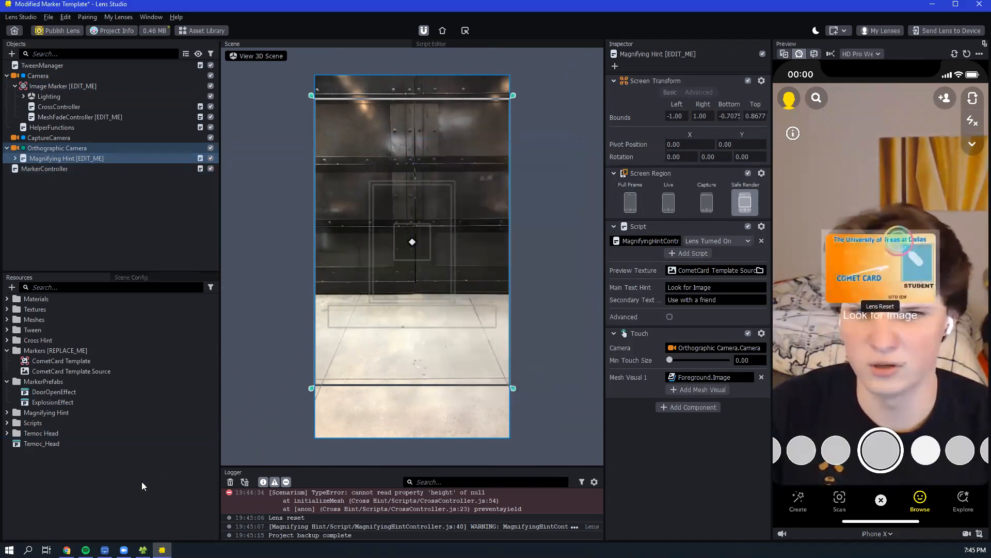
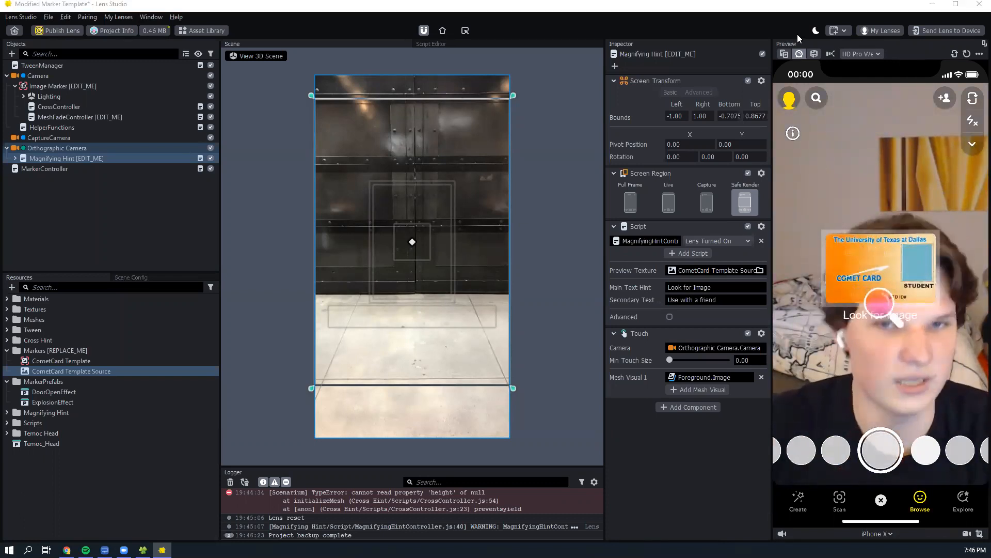
# - Switch the lens preview from the webcam to the Beach sample scene
pyautogui.click(784, 53)
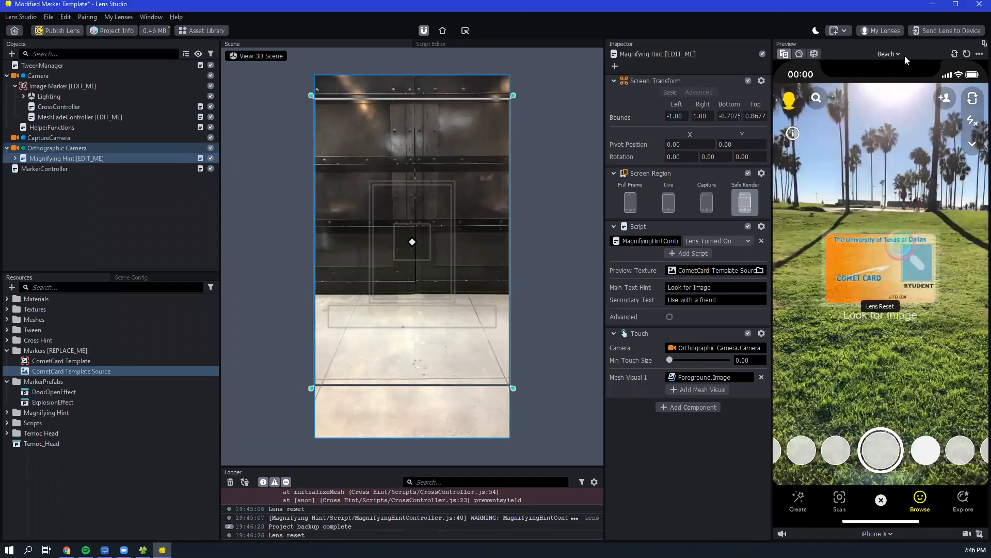
pyautogui.click(893, 52)
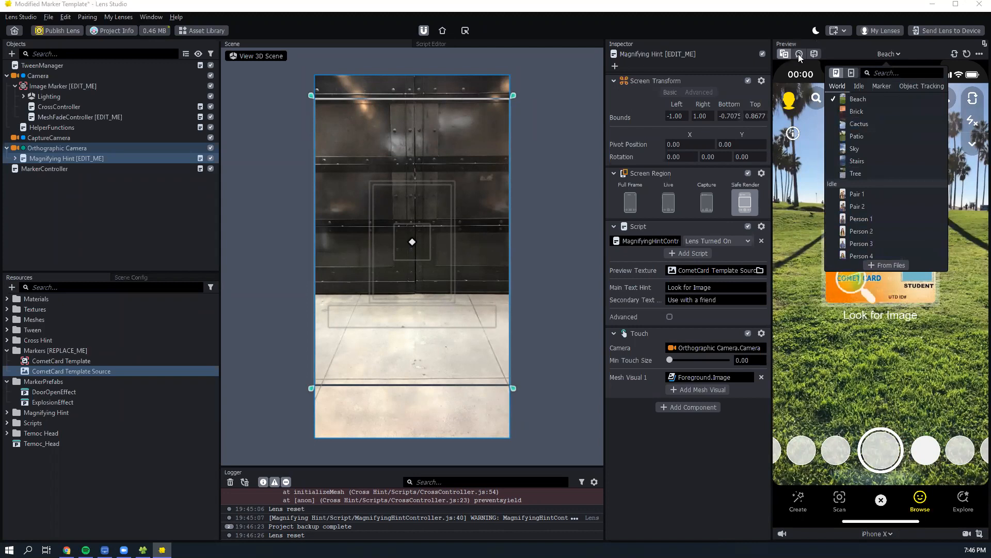
pyautogui.click(784, 53)
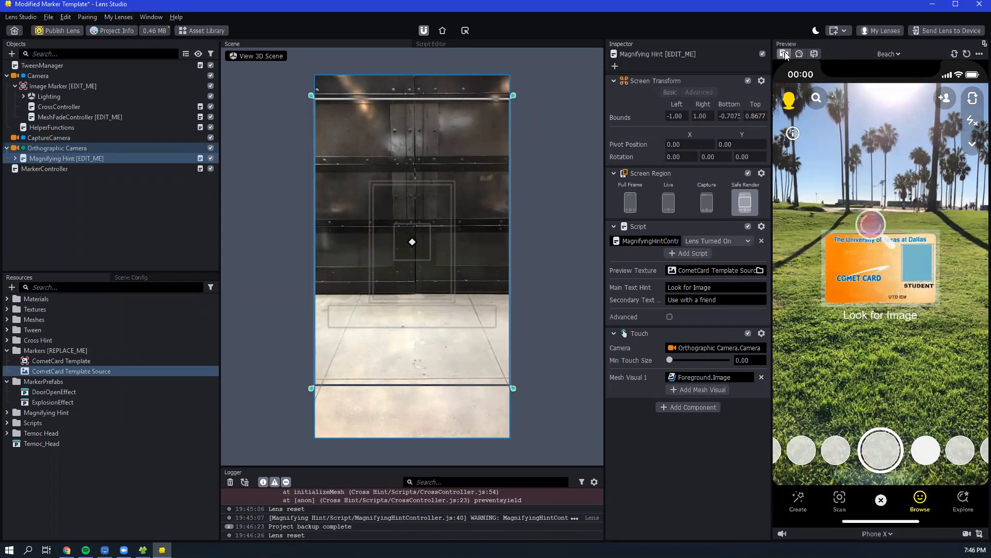
# - Try to add cometcard preview.jpg from the Project 3 folder in Desktop > Assets as custom preview media
pyautogui.click(889, 54)
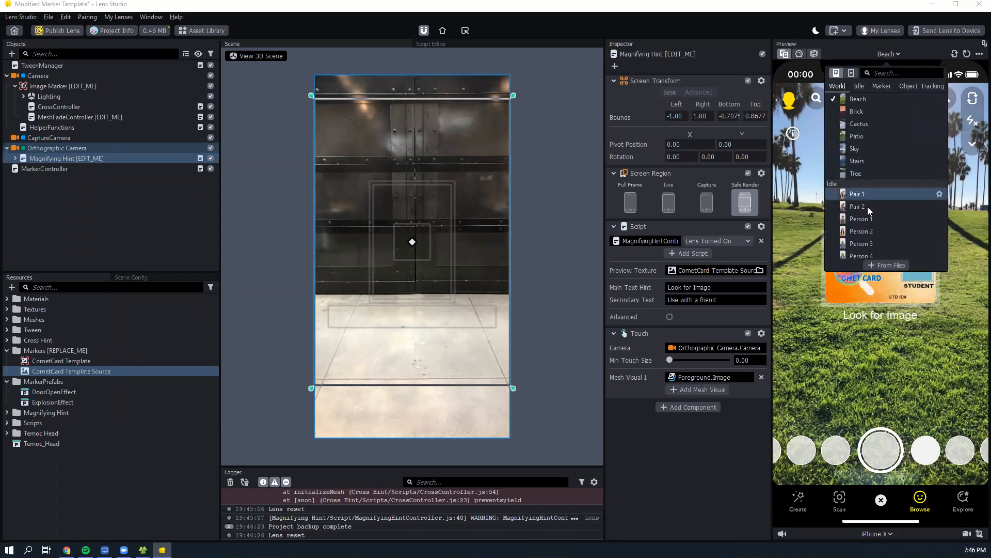
pyautogui.click(885, 264)
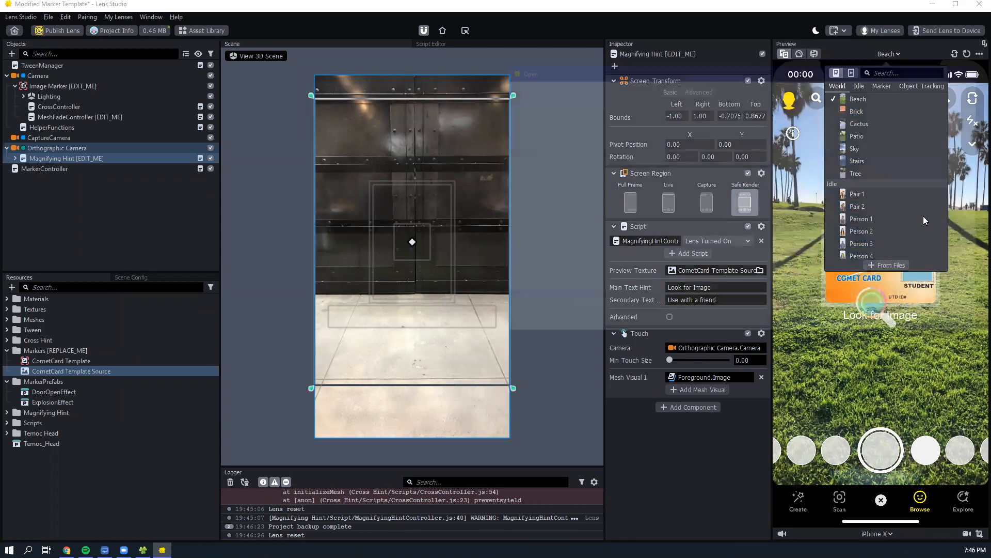
pyautogui.click(799, 85)
pyautogui.hotkey('ctrl', 'v')
pyautogui.press('Return')
pyautogui.click(691, 86)
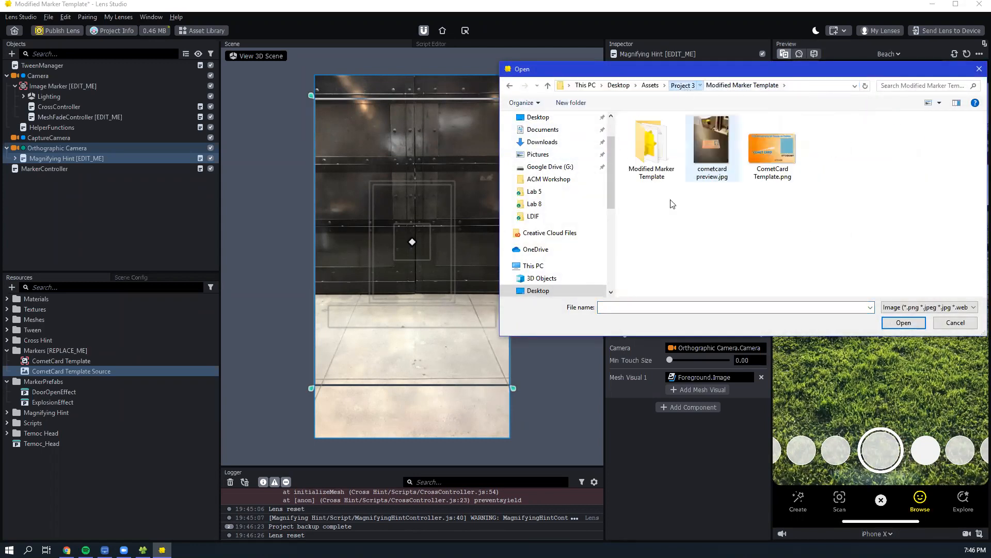
pyautogui.click(727, 139)
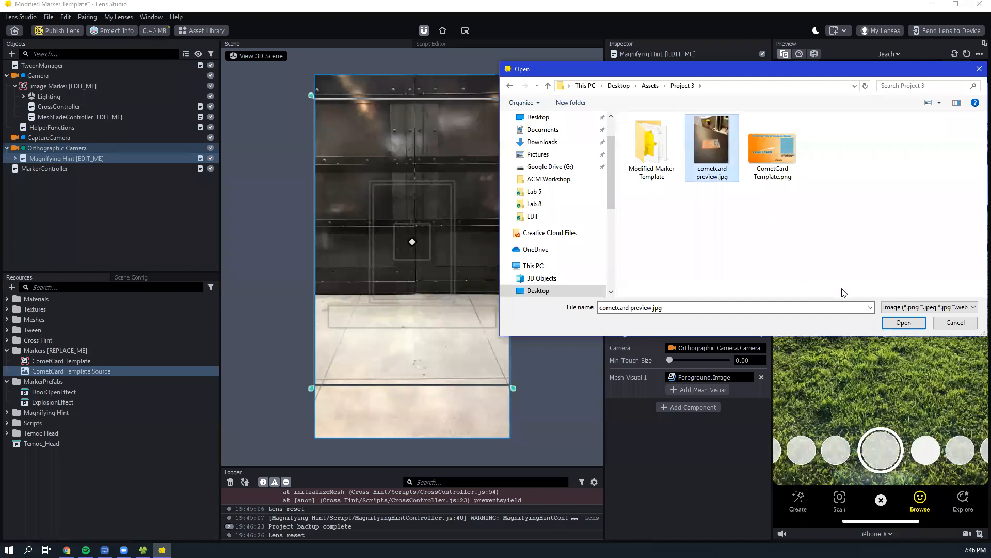
pyautogui.click(904, 323)
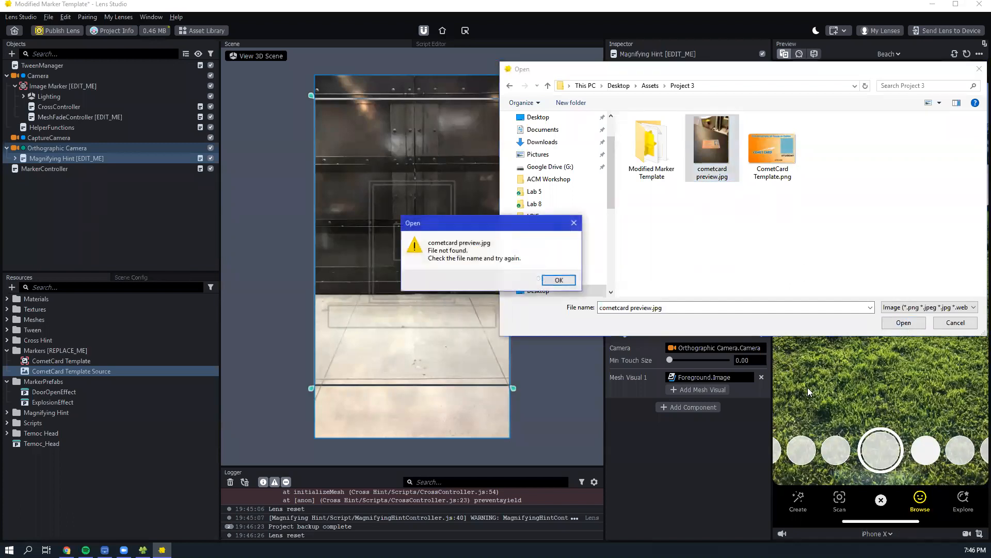
pyautogui.click(568, 283)
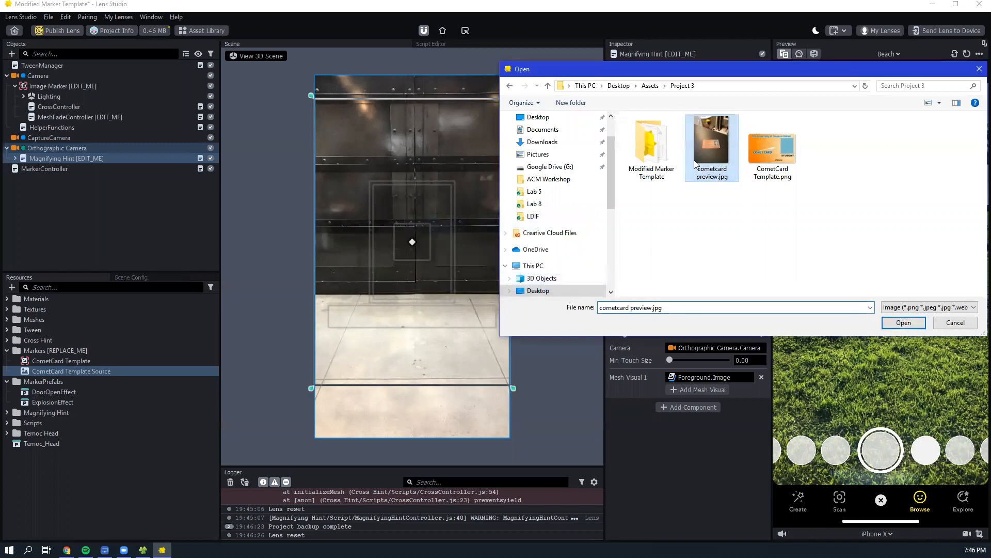
pyautogui.doubleClick(722, 146)
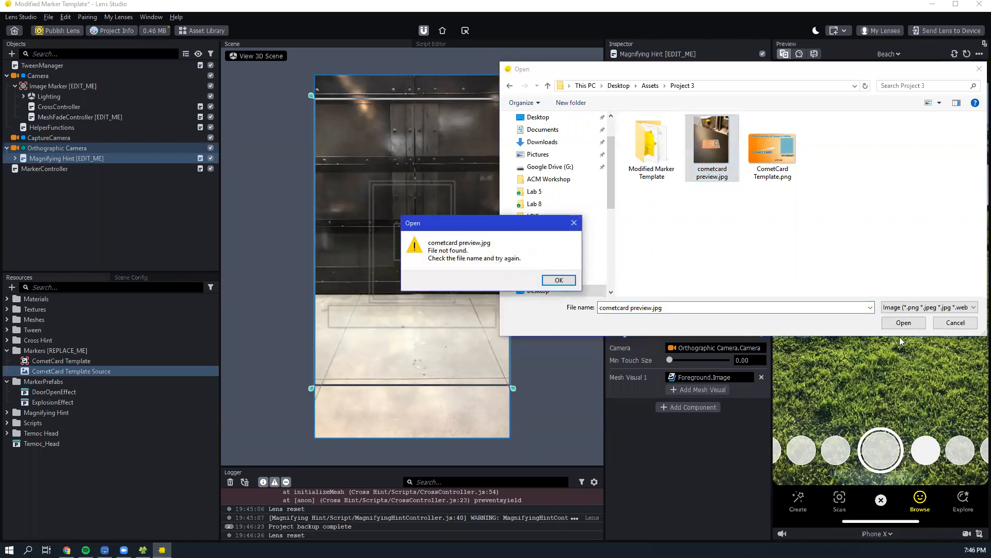
pyautogui.click(559, 280)
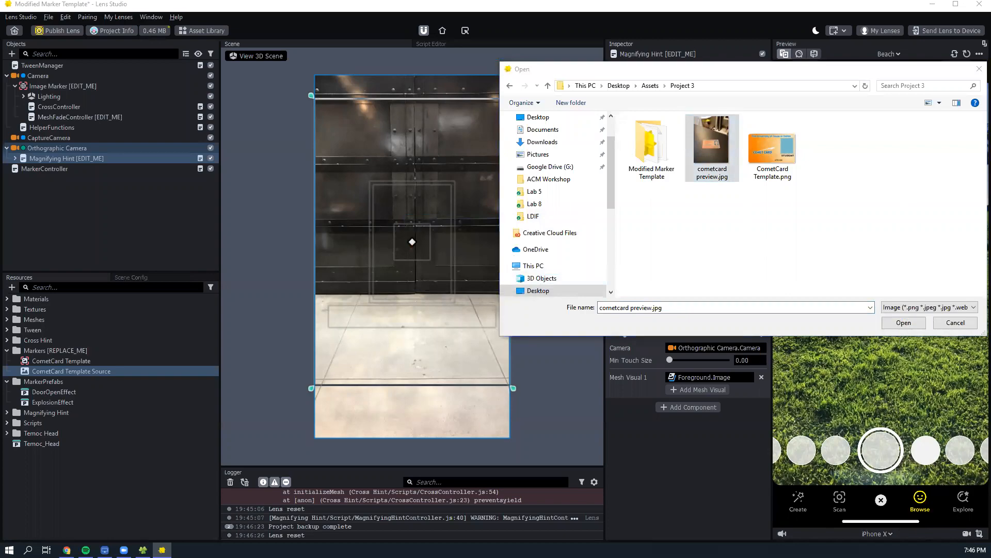
# - Switch to the Project 3 assets folder in Google Drive and download cometcard preview.jpg
pyautogui.hotkey('alt', 'Tab')
pyautogui.rightClick(272, 146)
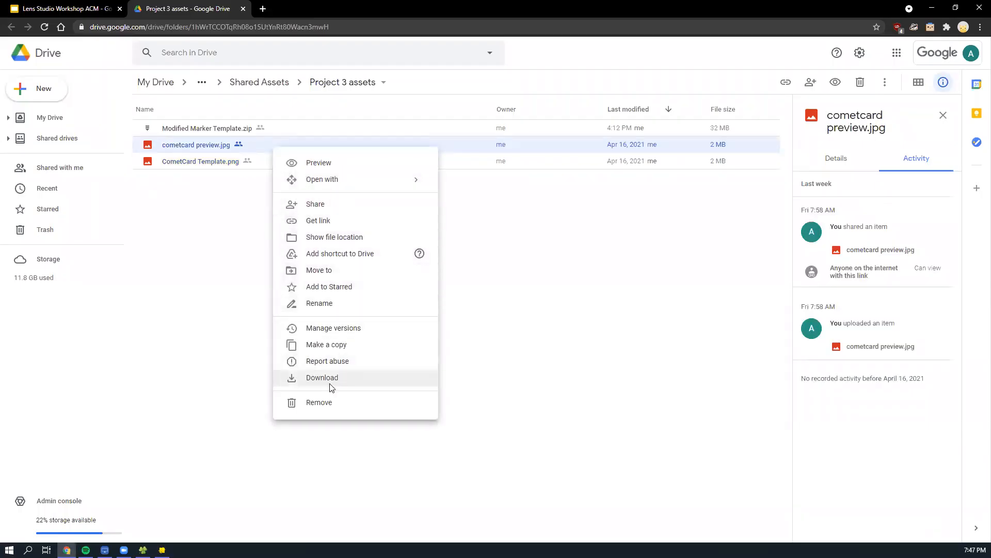
pyautogui.click(332, 387)
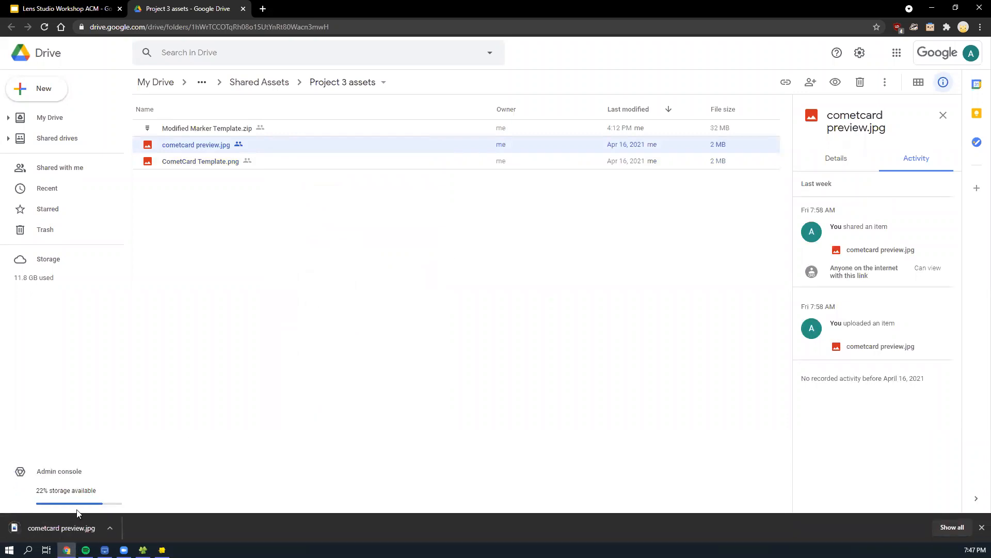
# - Copy the downloaded cometcard preview.jpg into the Modified Marker Template folder and move it up to the Project 3 folder
pyautogui.click(143, 550)
pyautogui.moveTo(98, 531)
pyautogui.mouseDown()
pyautogui.moveTo(146, 549)
pyautogui.moveTo(156, 528)
pyautogui.mouseUp()
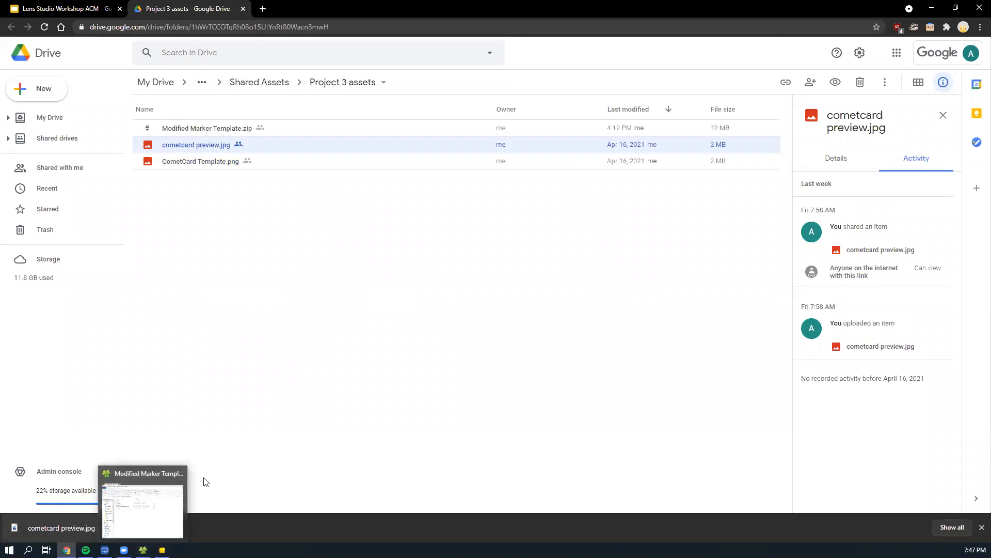
pyautogui.moveTo(78, 524)
pyautogui.mouseDown()
pyautogui.moveTo(145, 549)
pyautogui.moveTo(107, 549)
pyautogui.mouseUp()
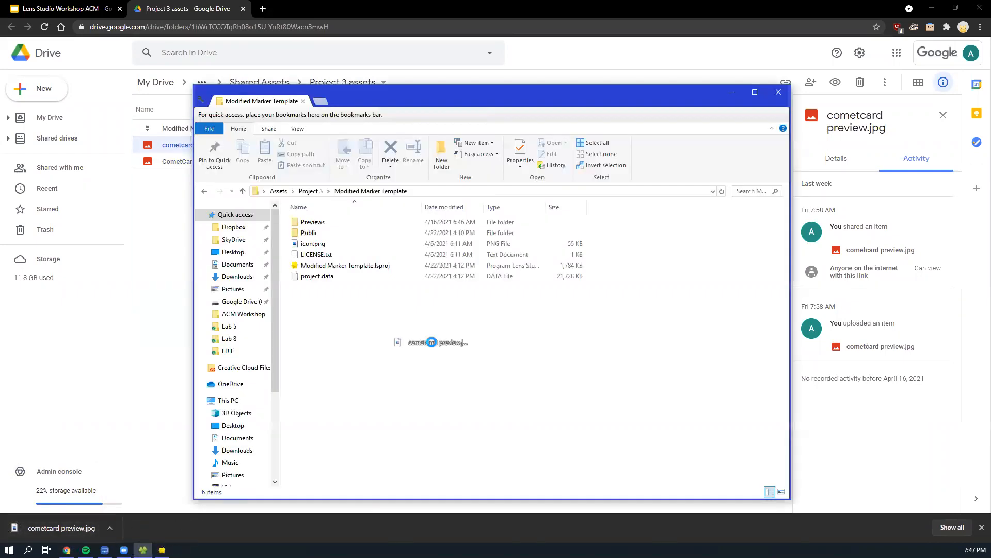
pyautogui.moveTo(431, 342); pyautogui.dragTo(430, 342)
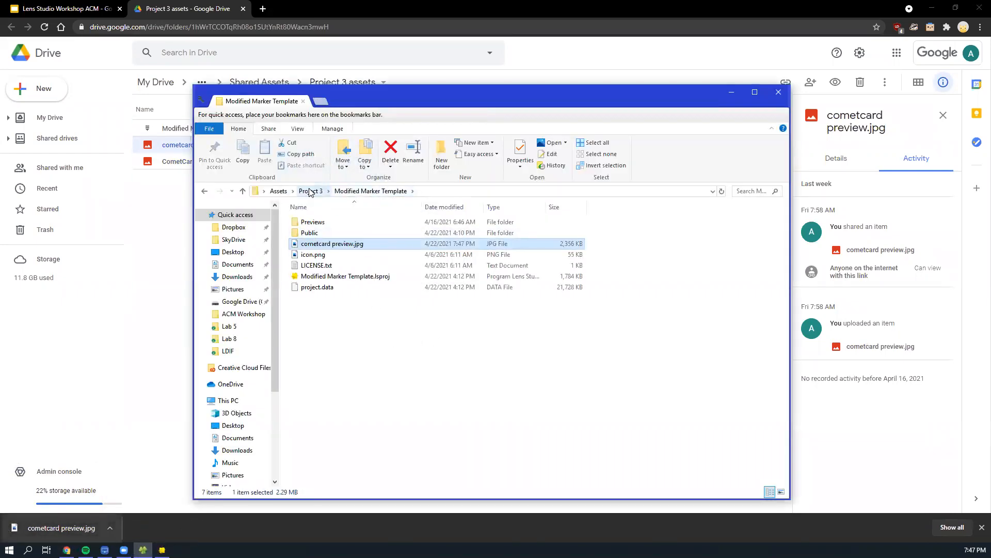
pyautogui.moveTo(333, 243); pyautogui.dragTo(310, 193)
pyautogui.click(467, 205)
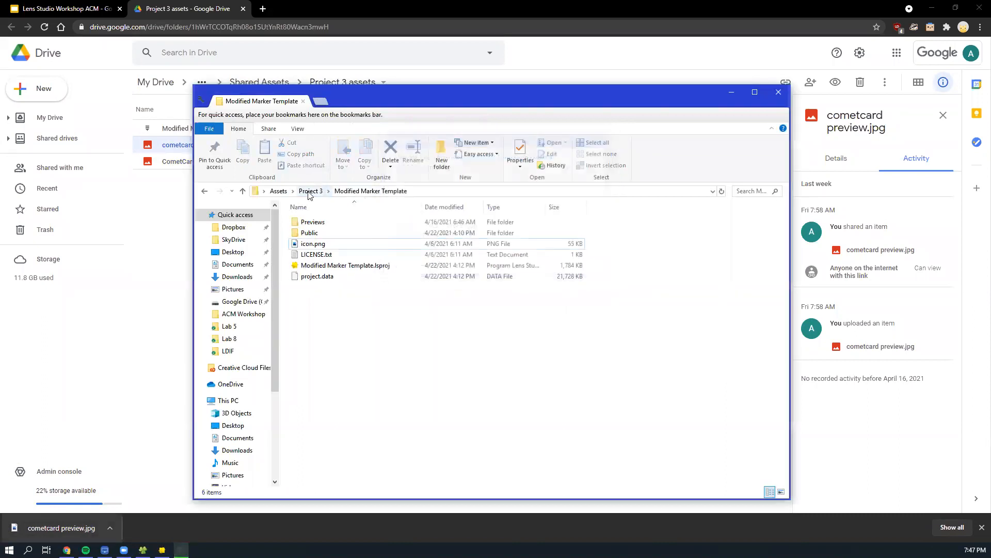
# - Open the Project 3 folder, return to Lens Studio and retry loading cometcard preview.jpg from it as preview media
pyautogui.click(310, 191)
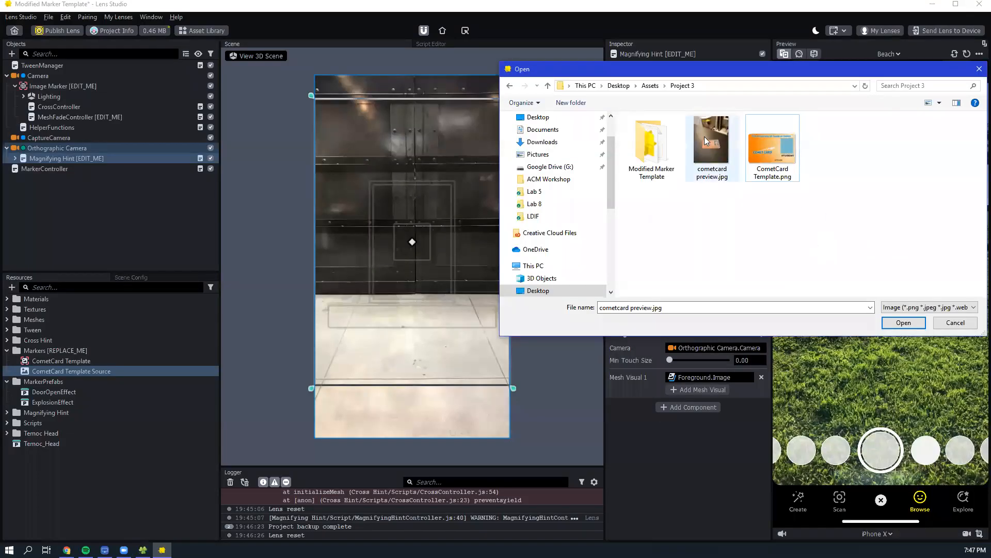
pyautogui.doubleClick(722, 155)
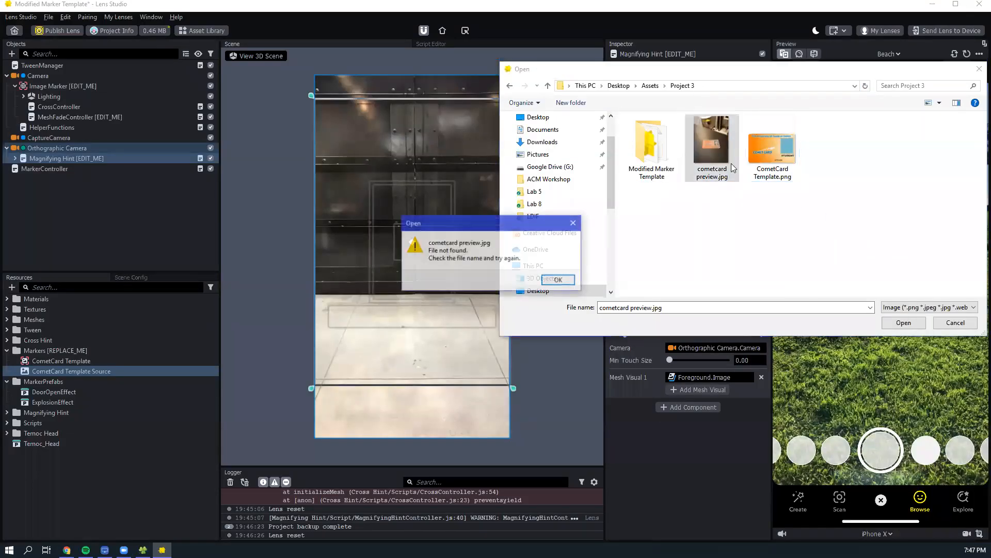
pyautogui.click(566, 282)
# - Try to load preview.jpg and cometcard preview.jpg from the ACM Workshop folder as preview media, and cancel the file selection
pyautogui.click(549, 179)
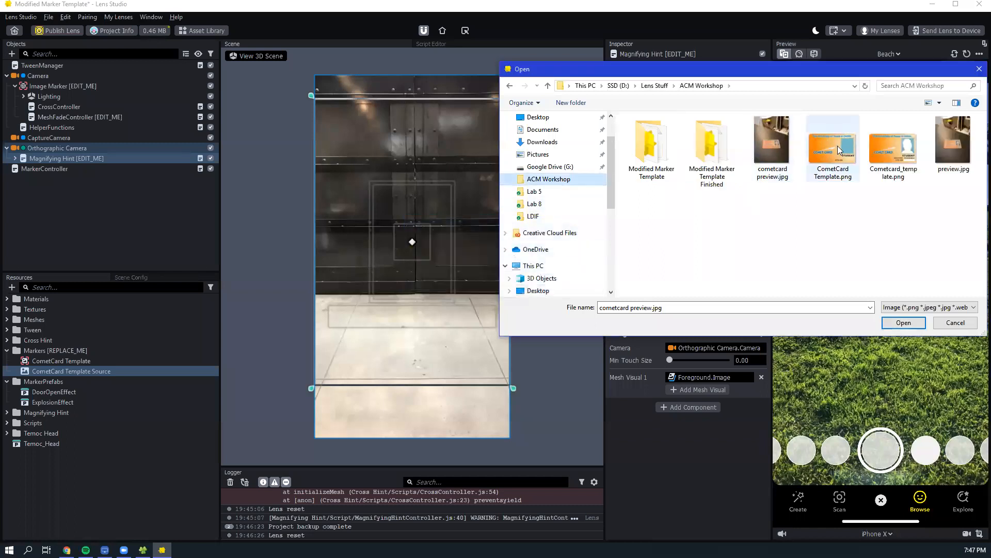
pyautogui.doubleClick(939, 142)
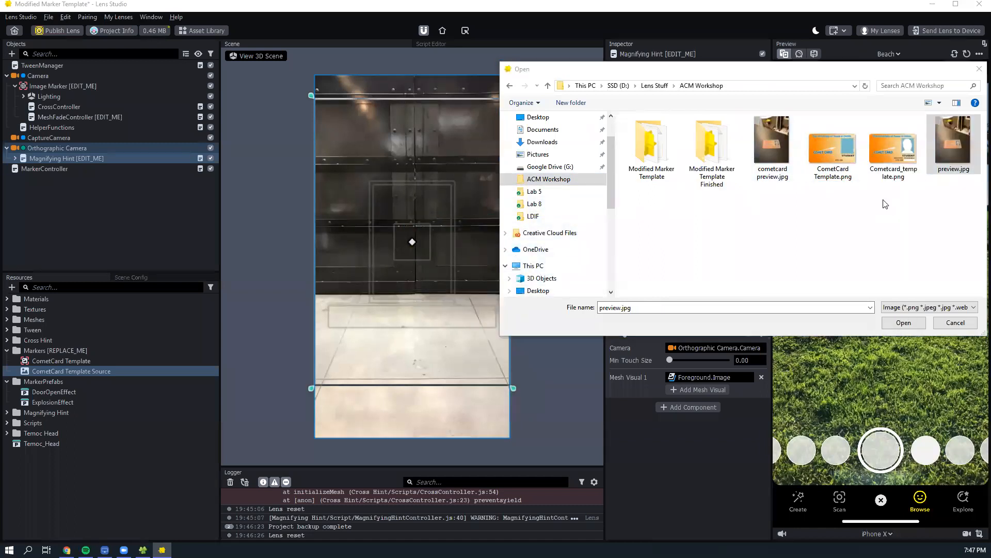
pyautogui.click(565, 280)
pyautogui.doubleClick(773, 144)
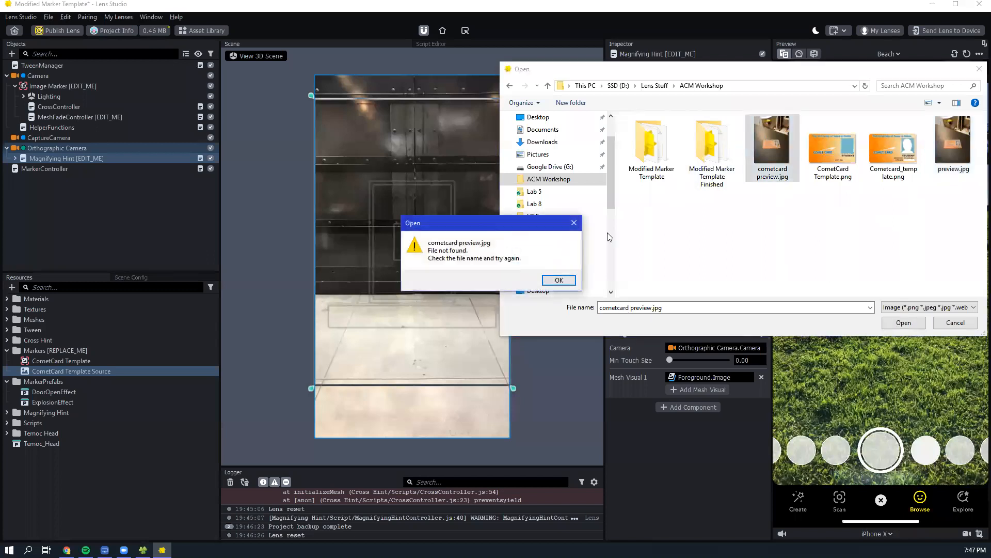
pyautogui.click(558, 279)
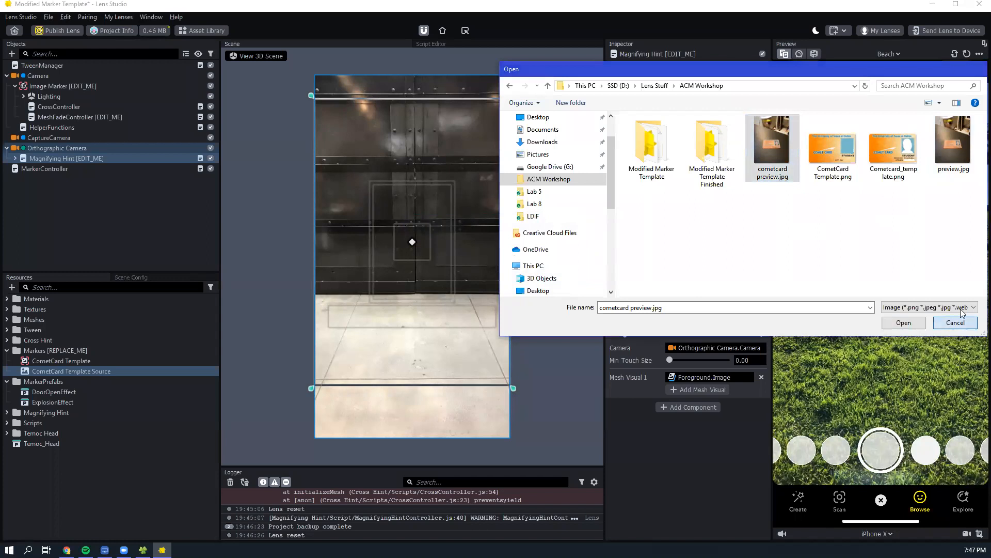
pyautogui.click(955, 322)
pyautogui.click(906, 324)
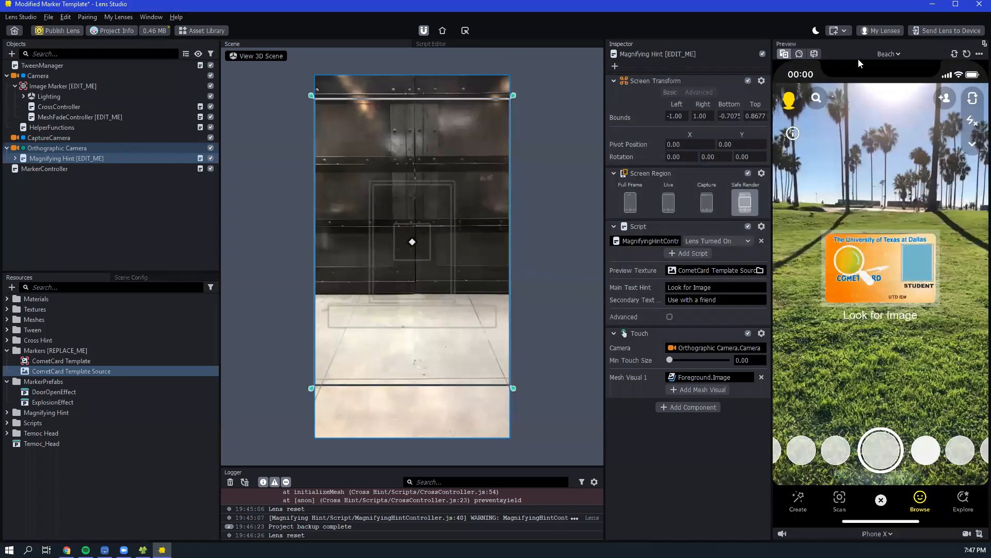
pyautogui.click(885, 54)
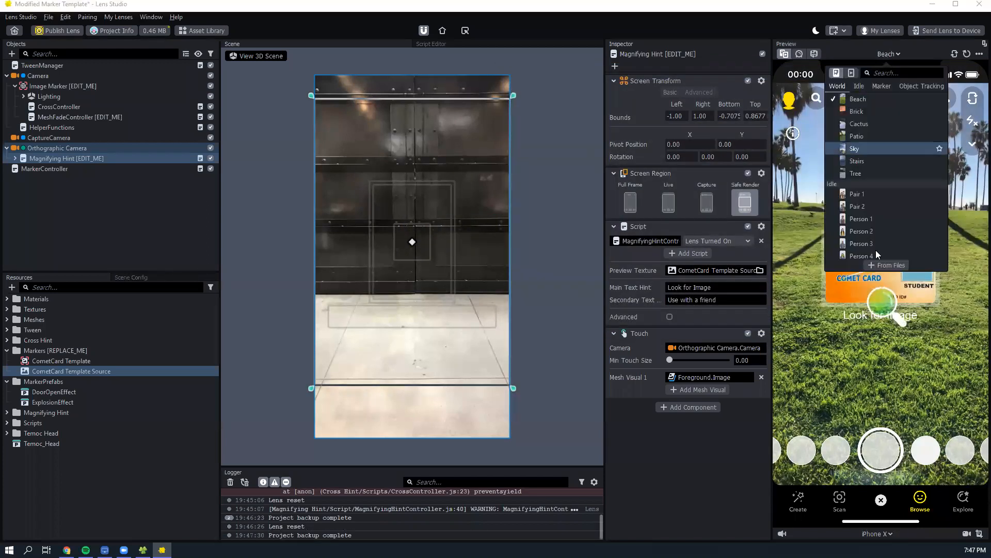
pyautogui.click(888, 264)
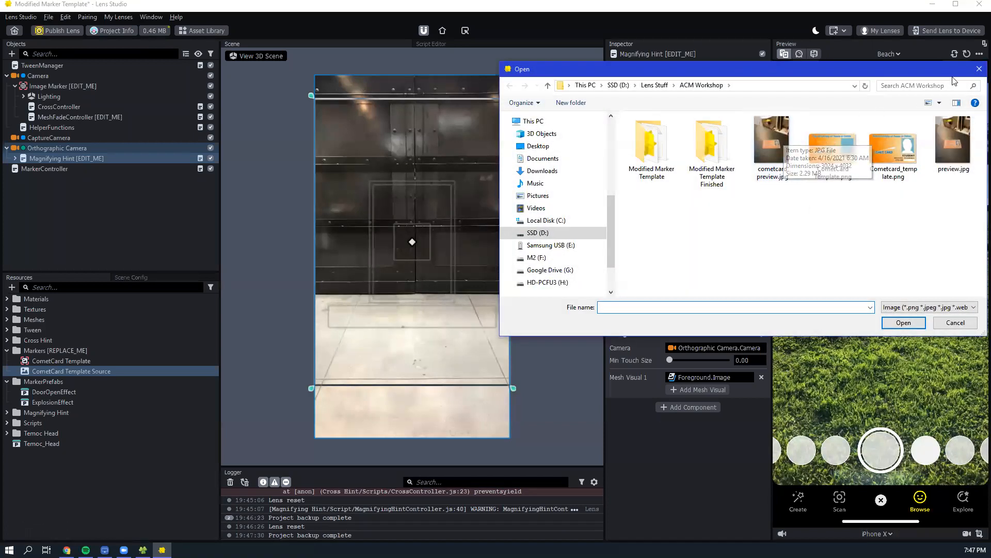
pyautogui.click(978, 69)
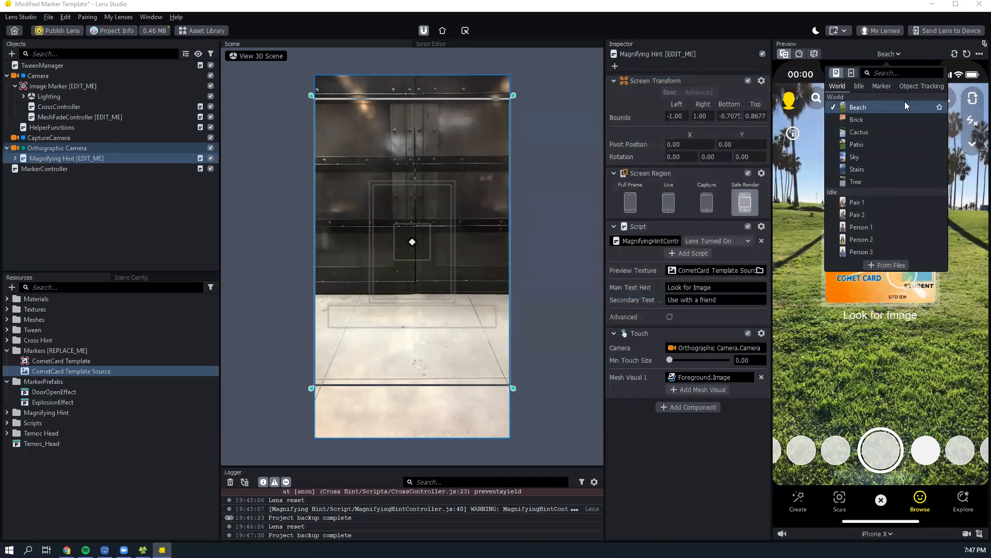
pyautogui.click(808, 131)
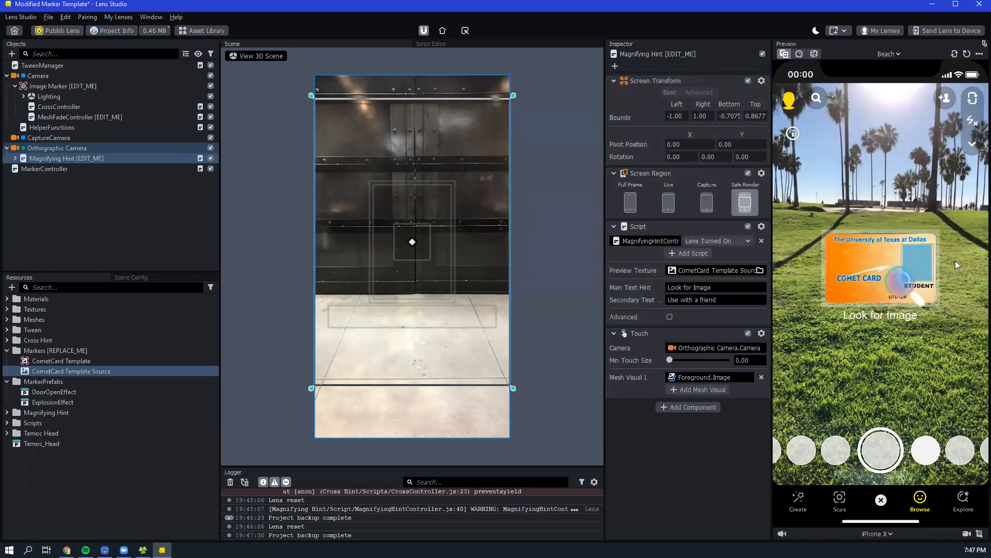
# - Switch the lens preview to the webcam and return it to the Beach sample scene
pyautogui.click(800, 54)
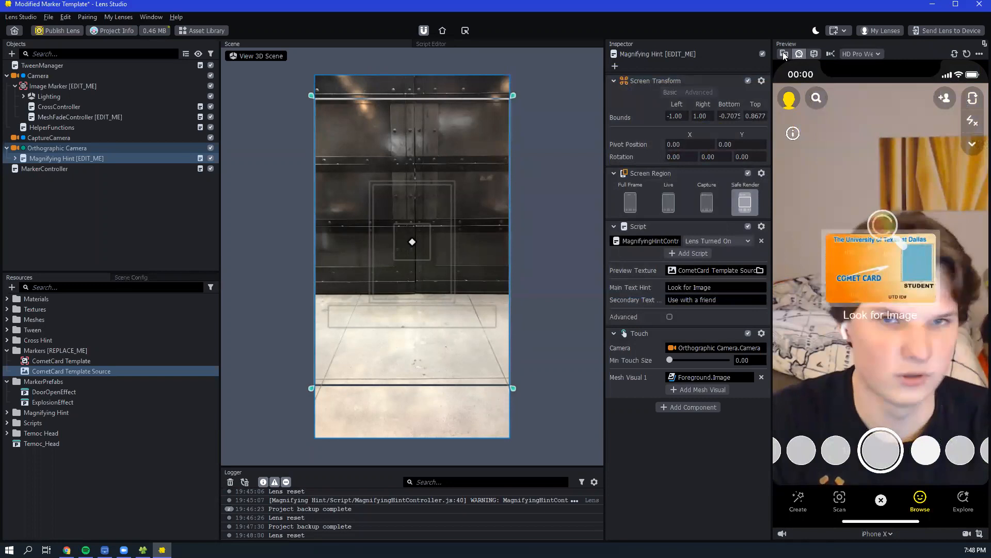
pyautogui.click(784, 54)
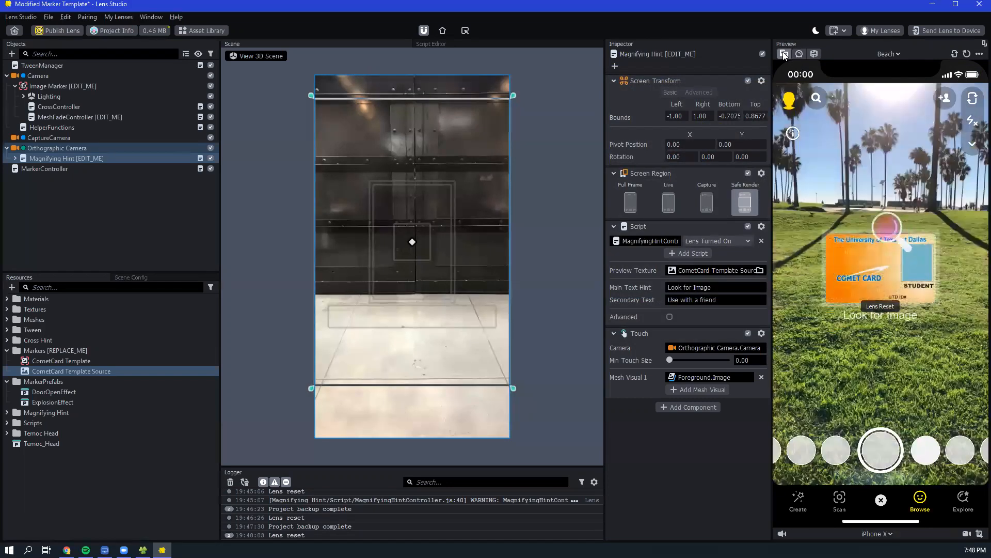
pyautogui.click(881, 55)
pyautogui.click(840, 52)
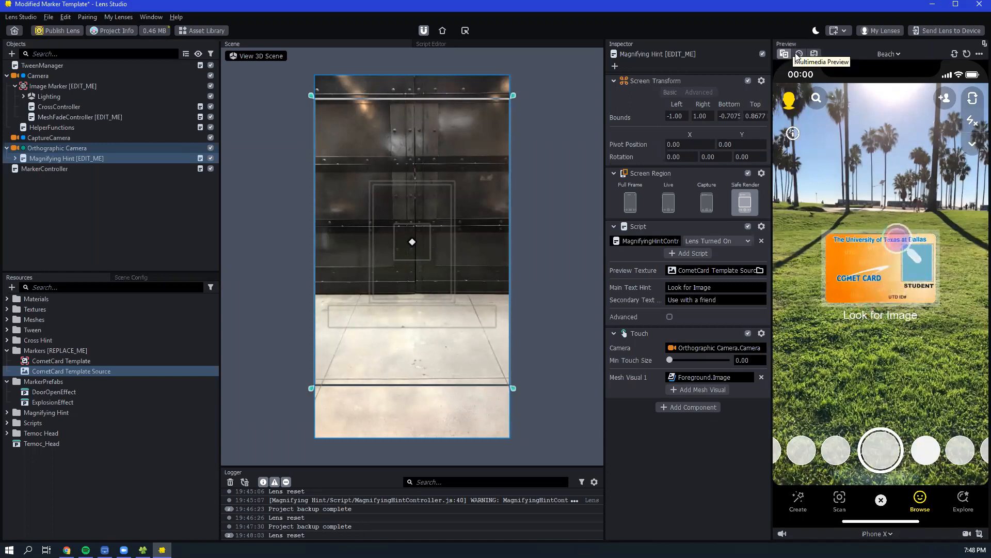
# - Add cometcard preview.jpg from the ACM Workshop folder to the lens preview's media files
pyautogui.click(886, 54)
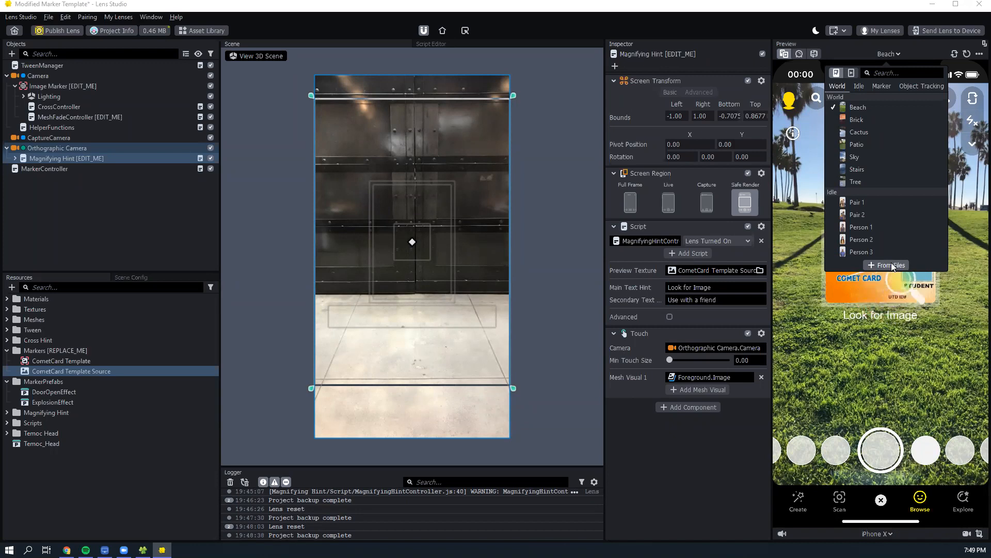
pyautogui.click(891, 265)
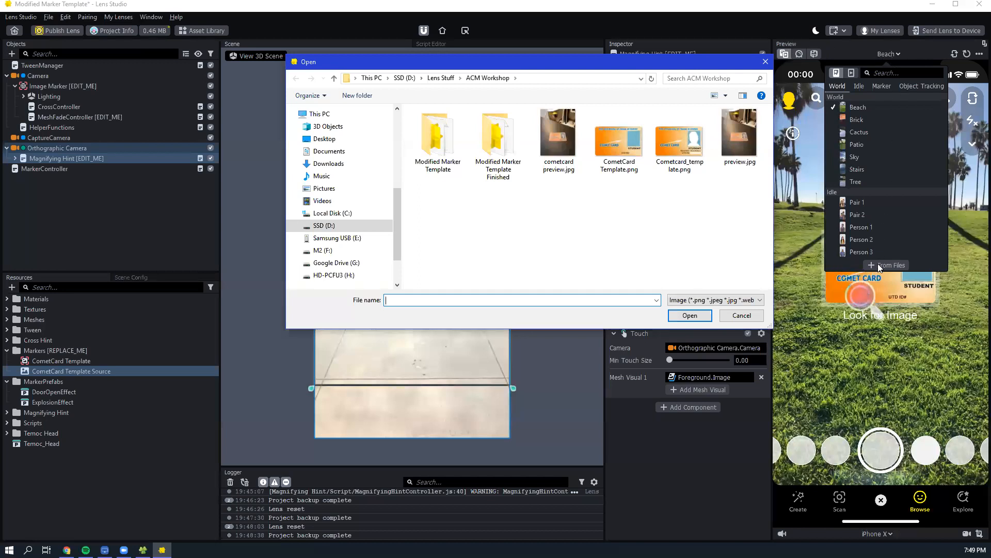
pyautogui.click(561, 144)
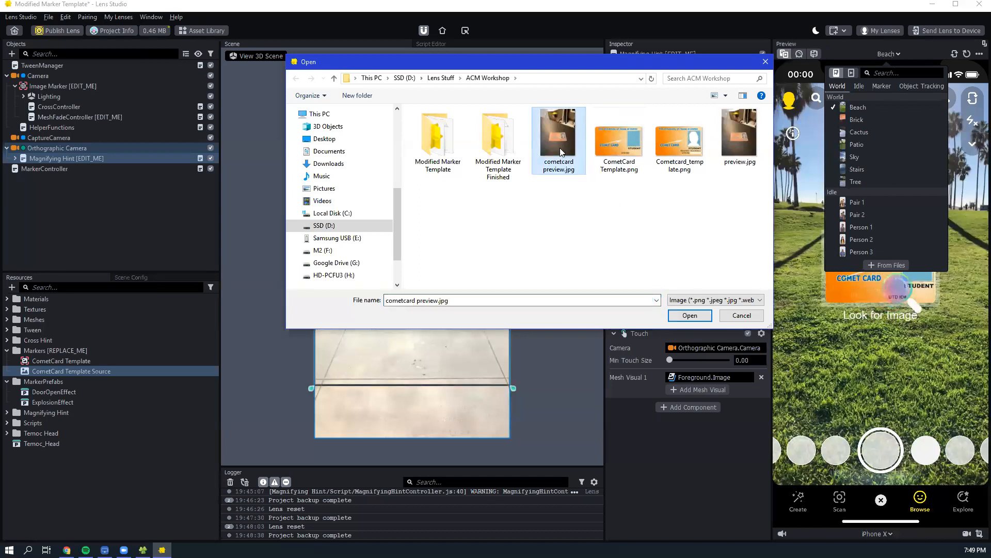
pyautogui.click(687, 316)
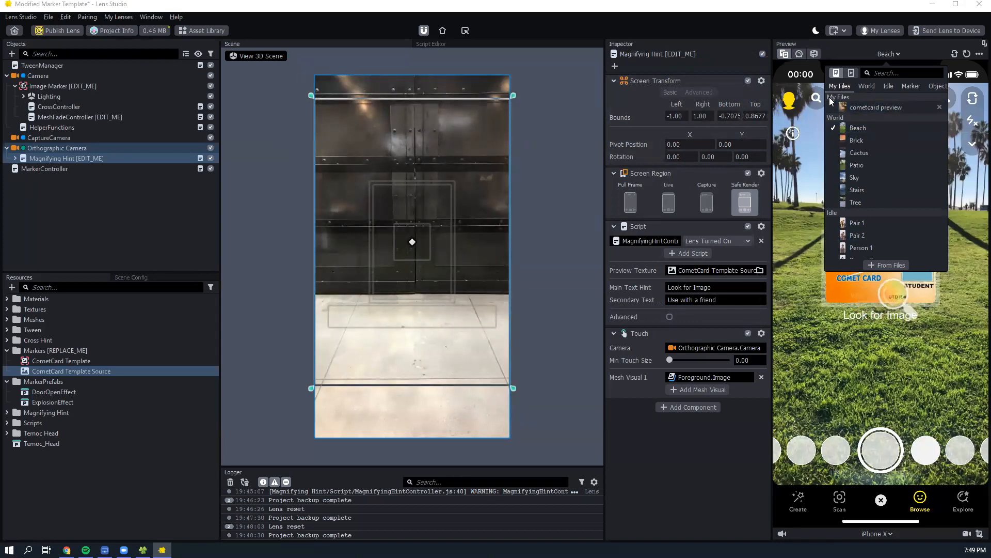
# - Show the lens on the cometcard preview image and restart the lens preview to test marker detection
pyautogui.click(858, 106)
pyautogui.click(835, 347)
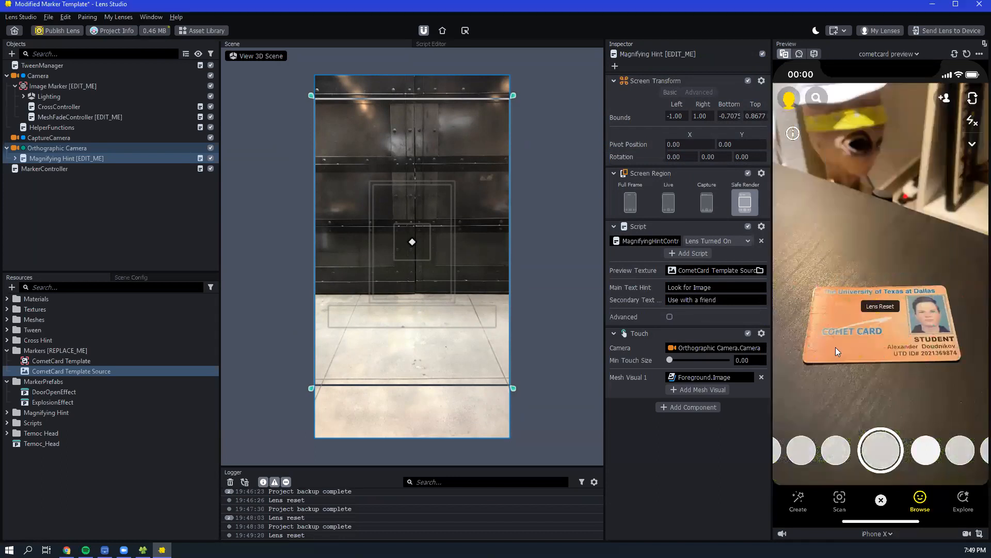
pyautogui.click(967, 54)
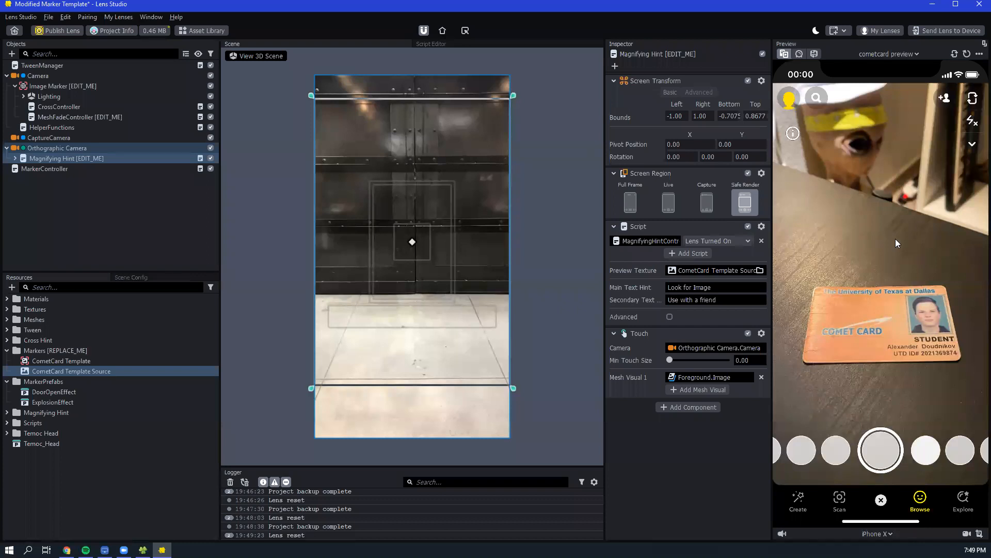
pyautogui.click(967, 54)
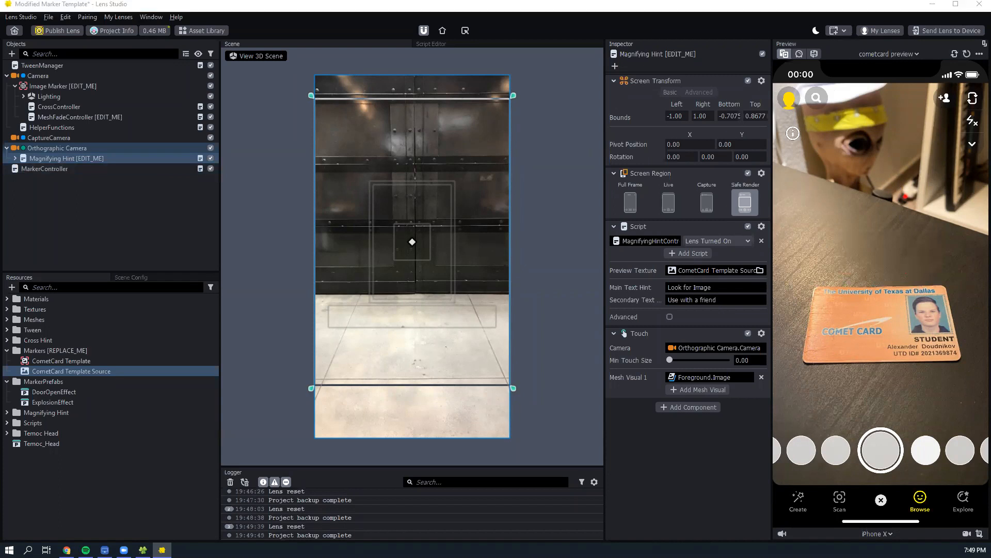
# - Switch the lens preview to the webcam, return to the cometcard preview image, and switch back to the webcam
pyautogui.click(799, 54)
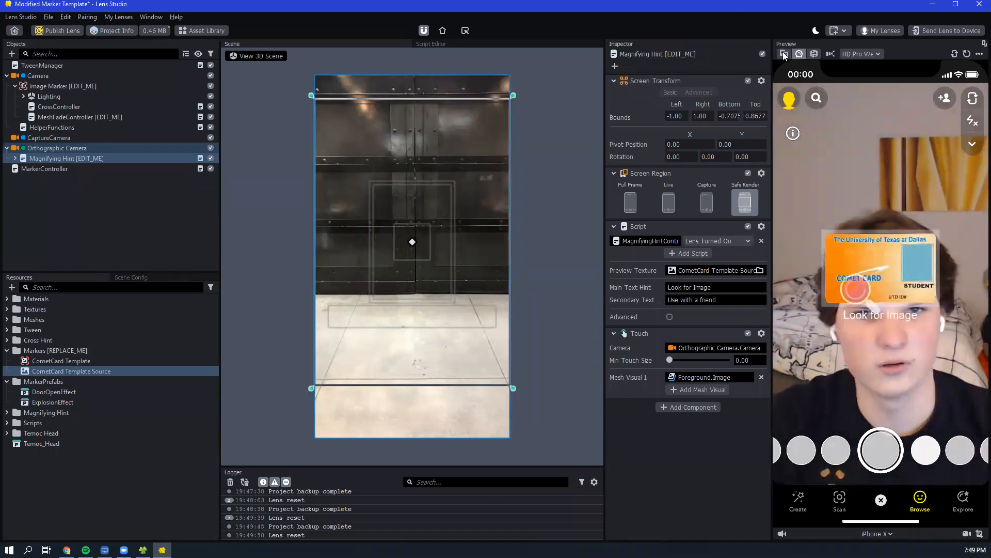
pyautogui.click(784, 54)
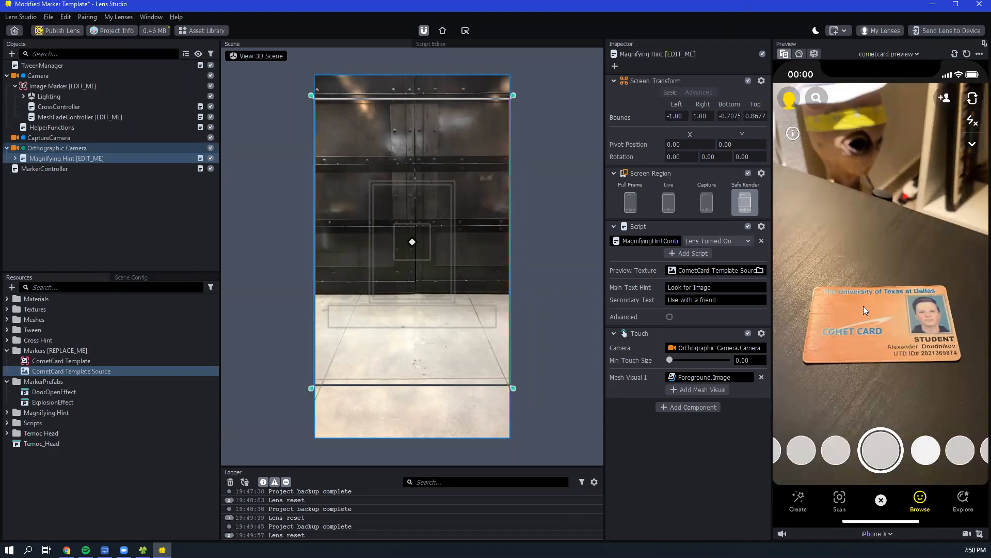
pyautogui.click(801, 53)
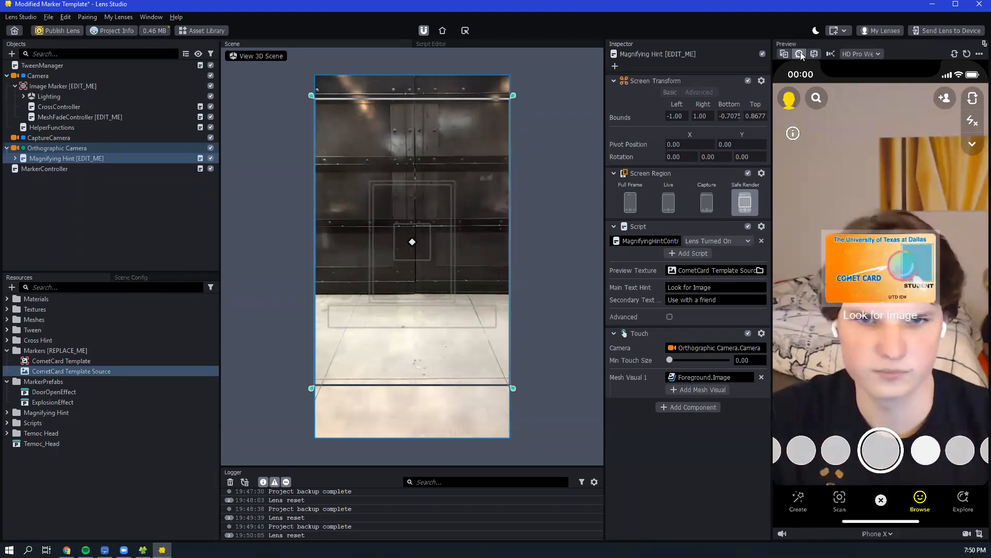
# - Change the Magnifying Hint's Main Text Hint to "Look for Comet Card"
pyautogui.doubleClick(719, 286)
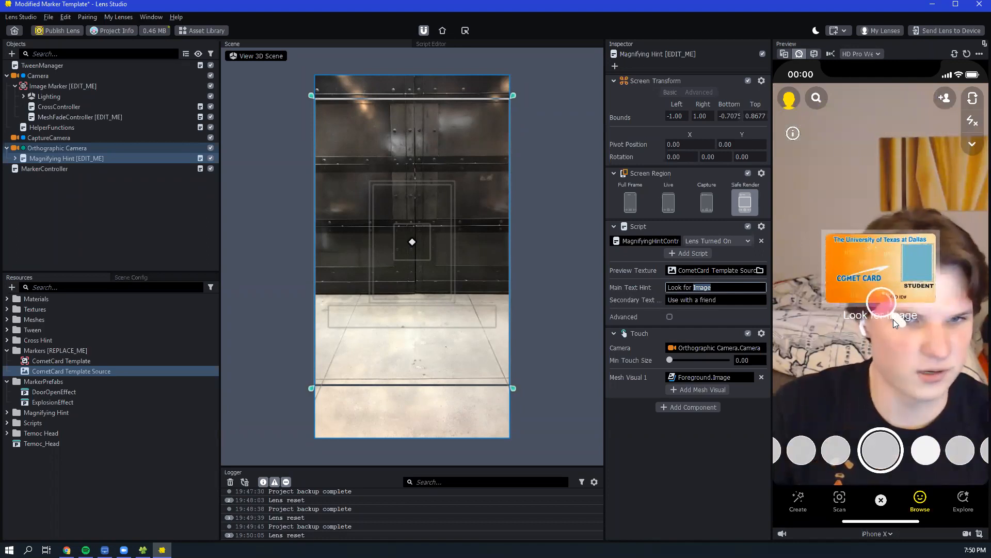
pyautogui.click(712, 288)
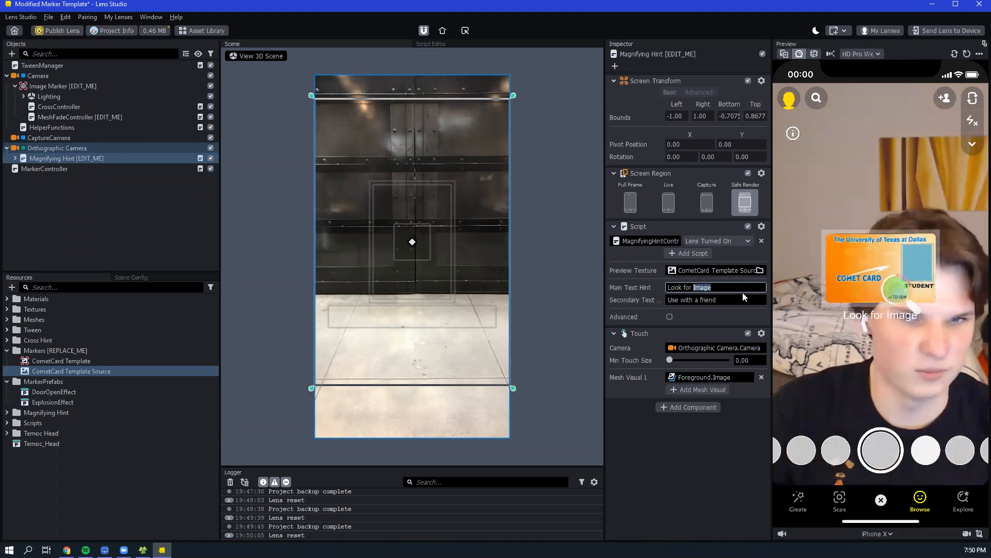
pyautogui.doubleClick(705, 287)
pyautogui.write('CometCard')
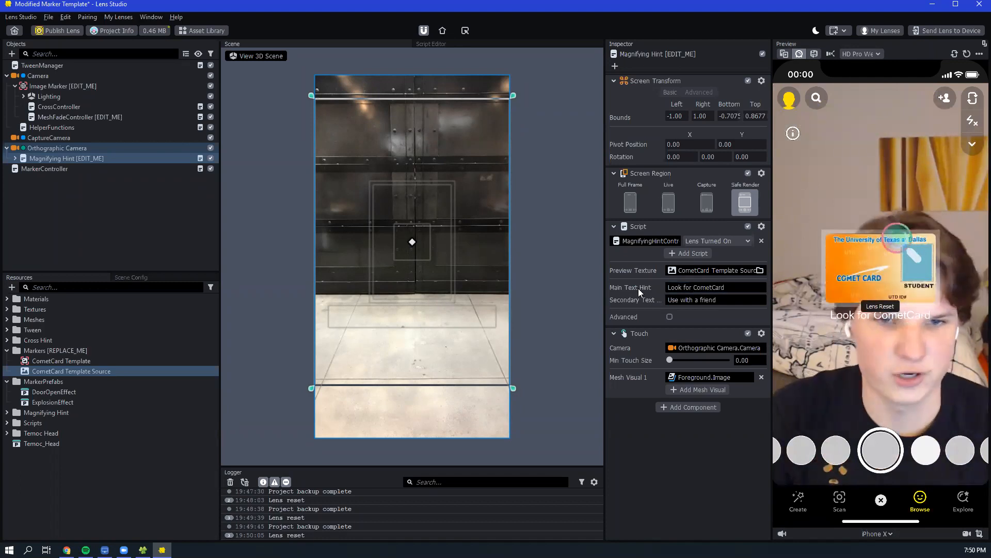
pyautogui.click(714, 287)
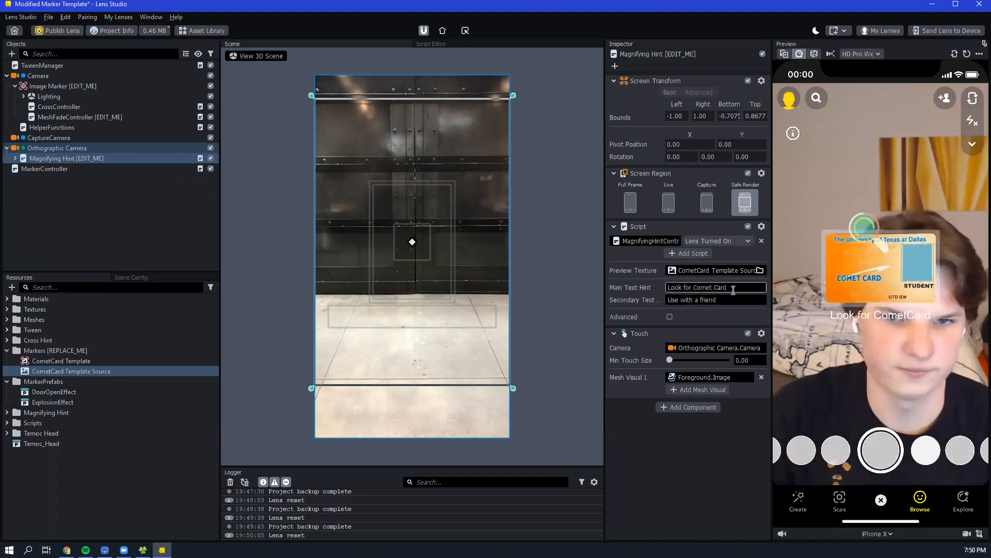
pyautogui.click(642, 287)
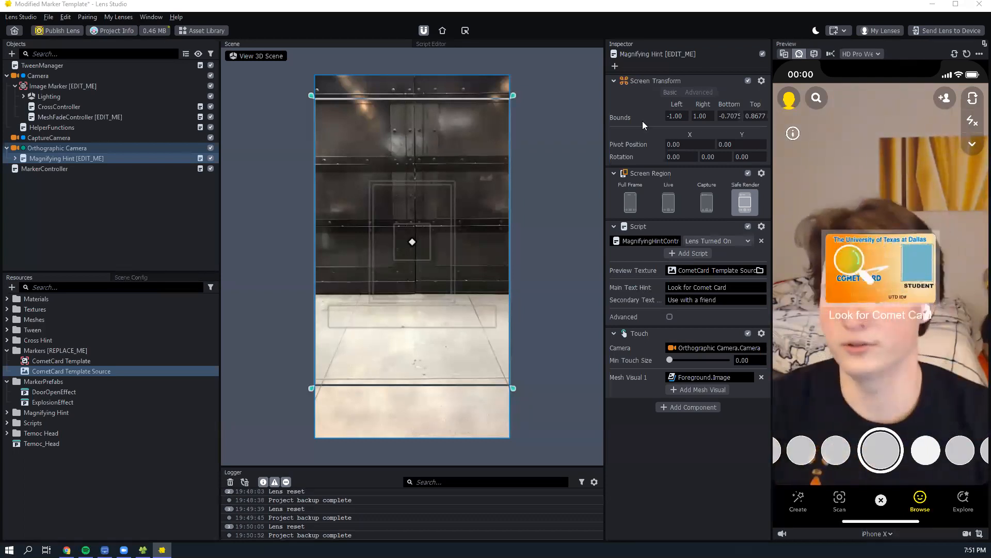
# - Add the DoorOpenEffect prefab from MarkerPrefabs as a child of the Image Marker object
pyautogui.click(63, 83)
pyautogui.click(88, 116)
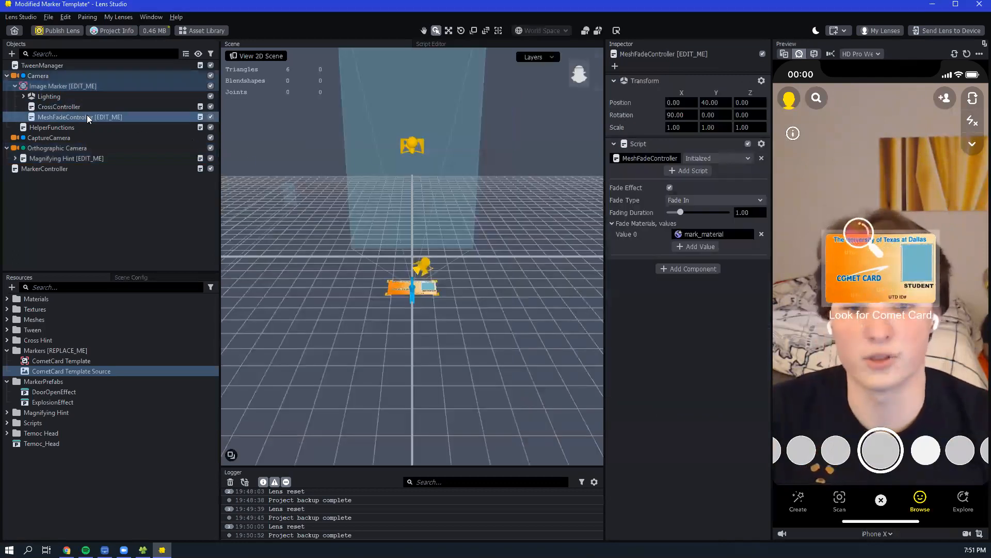
pyautogui.click(60, 85)
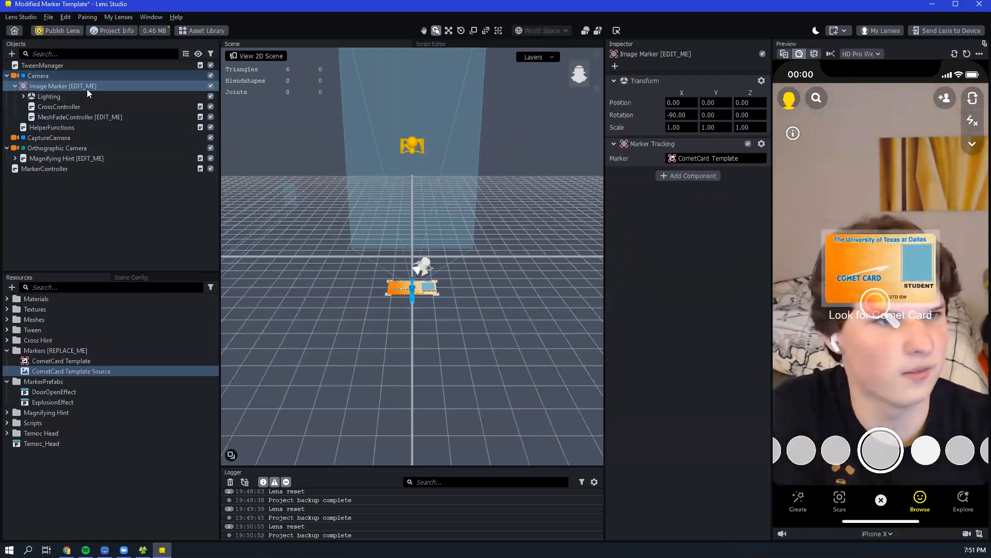
pyautogui.click(51, 396)
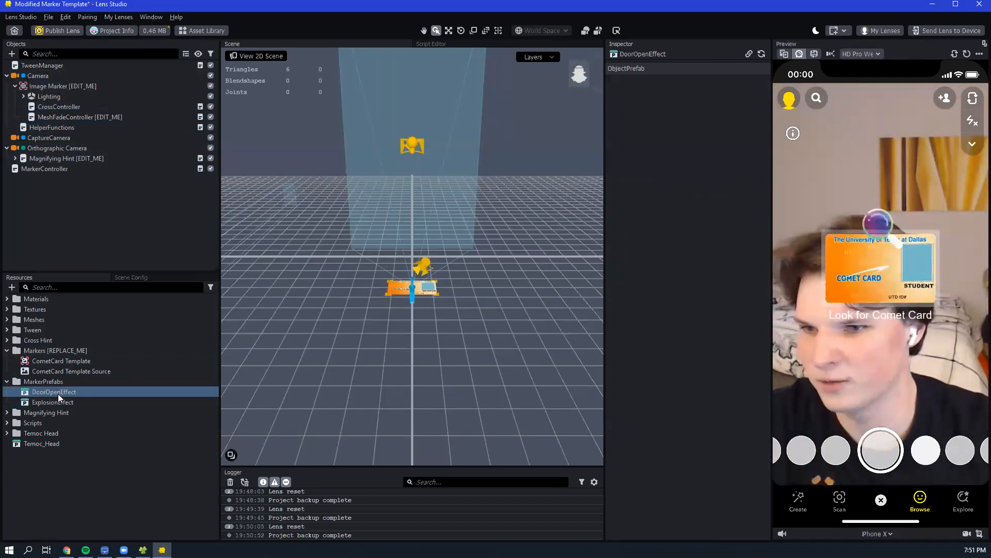
pyautogui.moveTo(83, 388)
pyautogui.mouseDown()
pyautogui.moveTo(95, 198)
pyautogui.moveTo(53, 86)
pyautogui.moveTo(73, 85)
pyautogui.mouseUp()
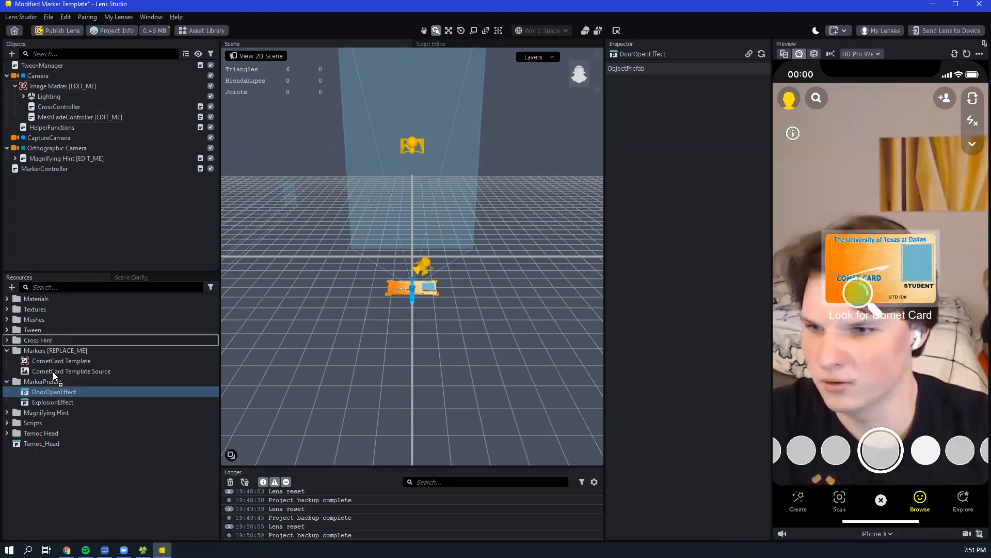
pyautogui.moveTo(70, 392)
pyautogui.mouseDown()
pyautogui.moveTo(90, 316)
pyautogui.moveTo(83, 127)
pyautogui.moveTo(66, 83)
pyautogui.mouseUp()
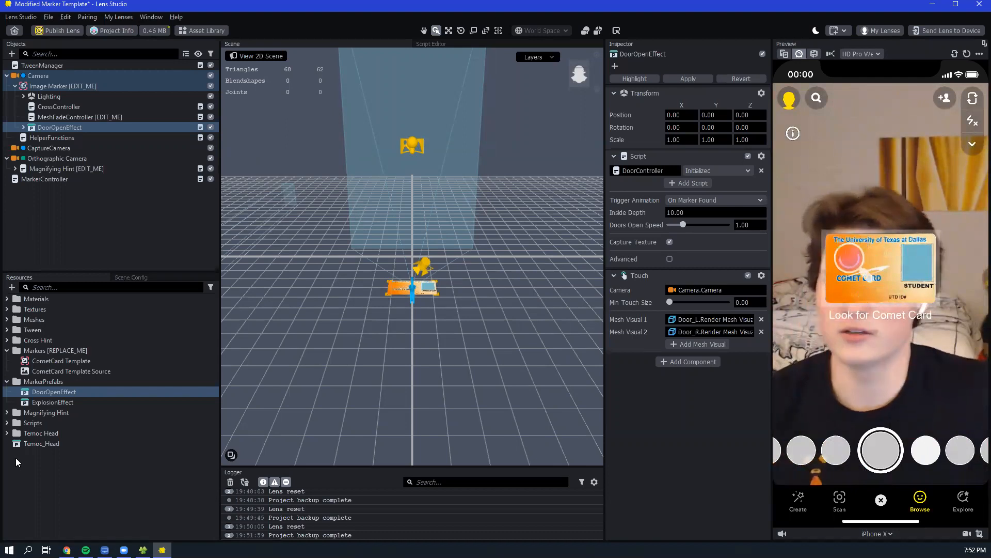
# - Add the Temoc_Head prefab as a child of the Image Marker object
pyautogui.click(21, 446)
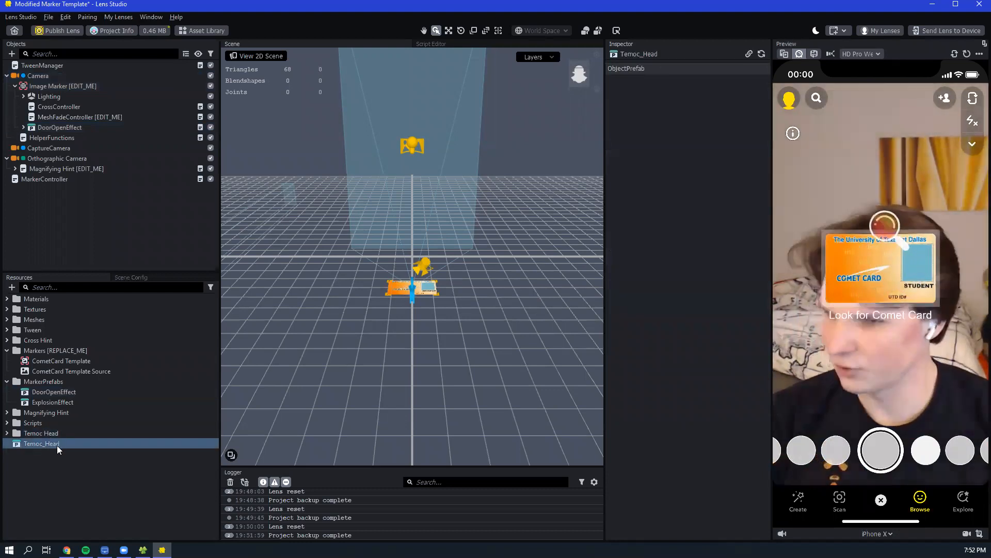
pyautogui.moveTo(56, 443)
pyautogui.mouseDown()
pyautogui.moveTo(119, 225)
pyautogui.moveTo(51, 85)
pyautogui.mouseUp()
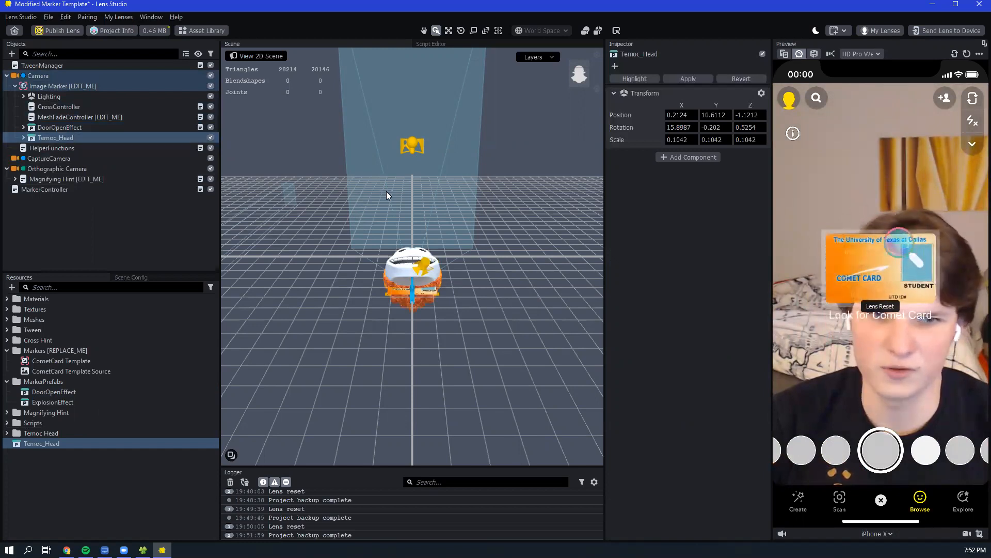
# - Examine how the Temoc head sits relative to the Comet Card marker from several angles and distances in the 3D scene
pyautogui.moveTo(488, 296)
pyautogui.mouseDown(button='middle')
pyautogui.moveTo(496, 261)
pyautogui.moveTo(479, 244)
pyautogui.mouseUp(button='middle')
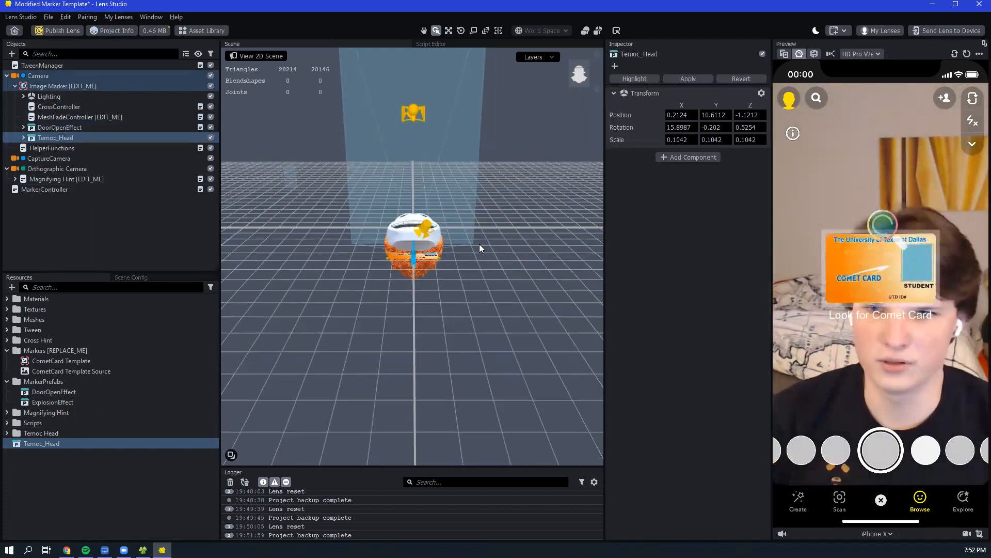
pyautogui.moveTo(476, 206); pyautogui.dragTo(483, 259, button='middle')
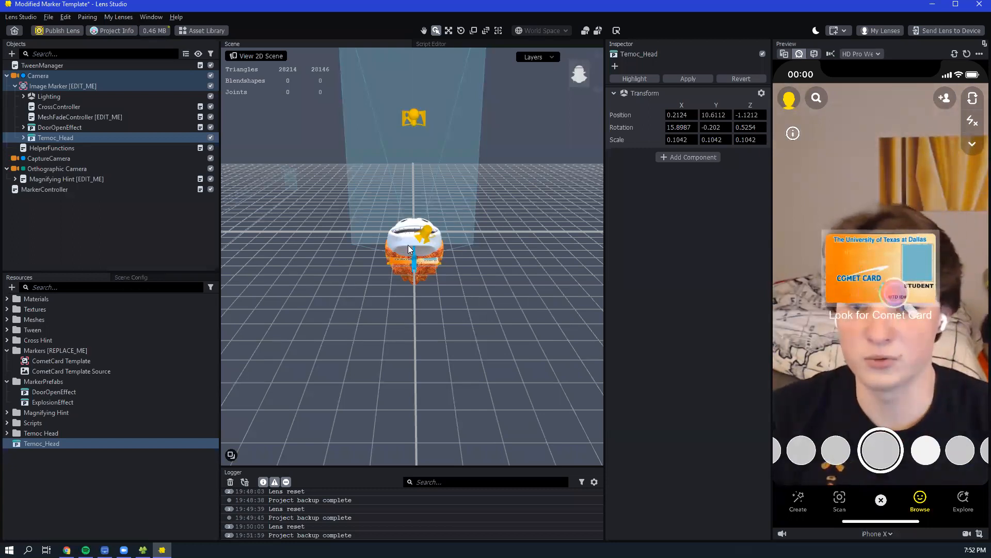
pyautogui.moveTo(482, 204); pyautogui.dragTo(341, 206)
pyautogui.moveTo(553, 190); pyautogui.dragTo(457, 187)
pyautogui.moveTo(457, 187); pyautogui.dragTo(442, 210, button='right')
pyautogui.moveTo(442, 211); pyautogui.dragTo(443, 239)
pyautogui.moveTo(443, 238); pyautogui.dragTo(477, 189, button='right')
pyautogui.scroll(6, 465, 213)
pyautogui.scroll(-1, 467, 226)
pyautogui.scroll(-4, 467, 226)
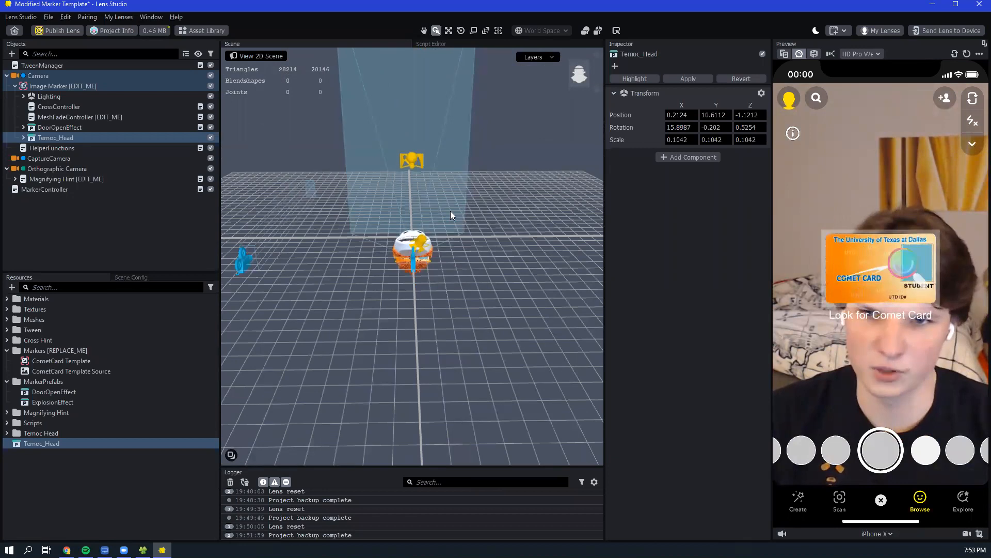
pyautogui.scroll(3, 458, 206)
pyautogui.scroll(4, 462, 209)
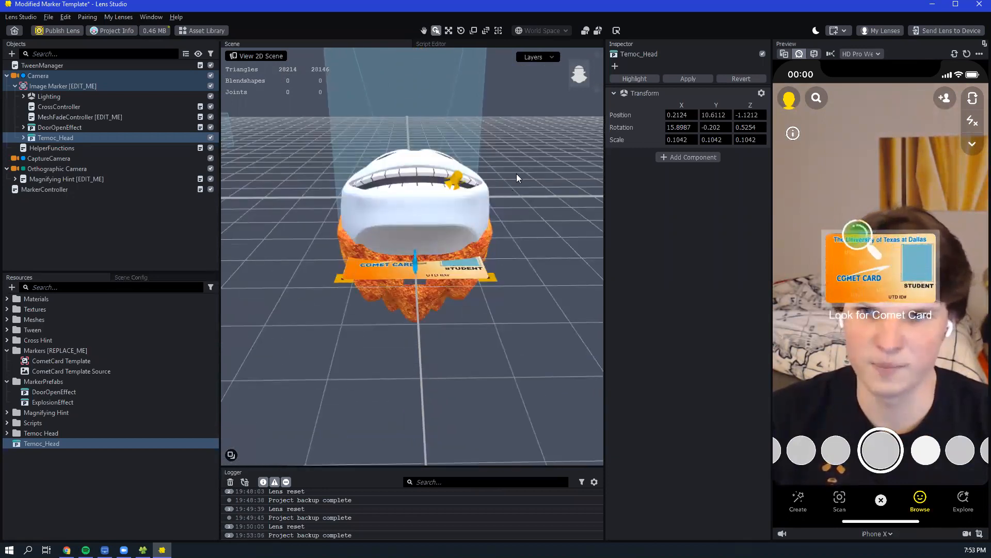
pyautogui.moveTo(533, 202); pyautogui.dragTo(481, 212, button='right')
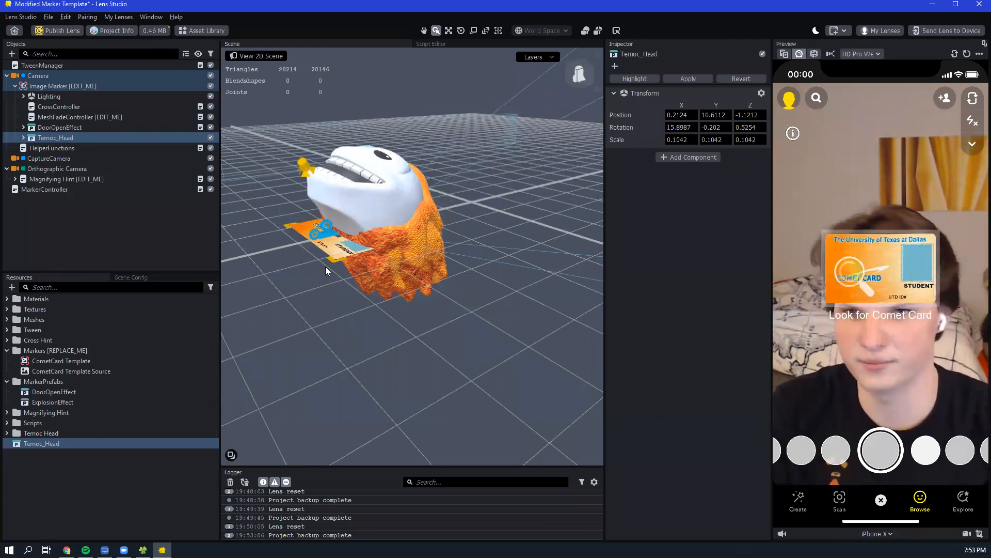
pyautogui.moveTo(342, 285); pyautogui.dragTo(413, 271, button='right')
pyautogui.scroll(-5, 387, 284)
pyautogui.moveTo(585, 77); pyautogui.dragTo(580, 78)
pyautogui.moveTo(462, 160)
pyautogui.mouseDown(button='right')
pyautogui.moveTo(478, 163)
pyautogui.moveTo(467, 145)
pyautogui.moveTo(465, 174)
pyautogui.mouseUp(button='right')
pyautogui.scroll(6, 468, 173)
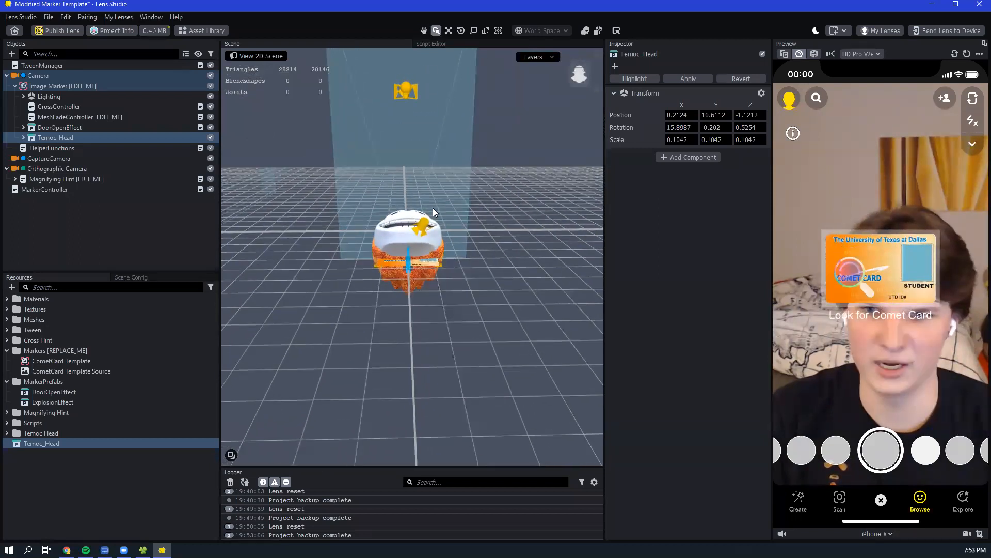
pyautogui.scroll(-3, 433, 202)
pyautogui.scroll(6, 432, 200)
pyautogui.scroll(3, 431, 200)
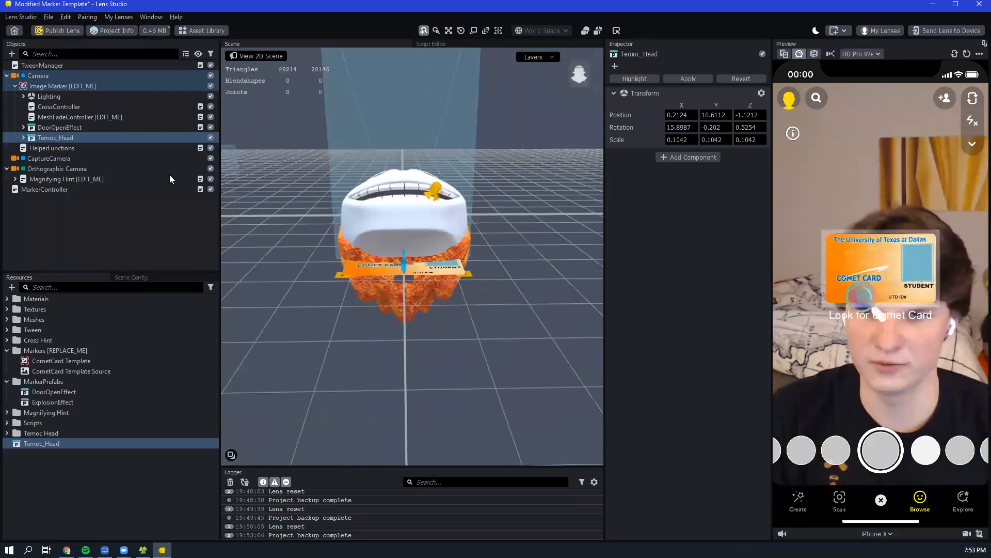
# - Select the Temoc_Head object under Image Marker and zoom the scene view to it
pyautogui.click(64, 137)
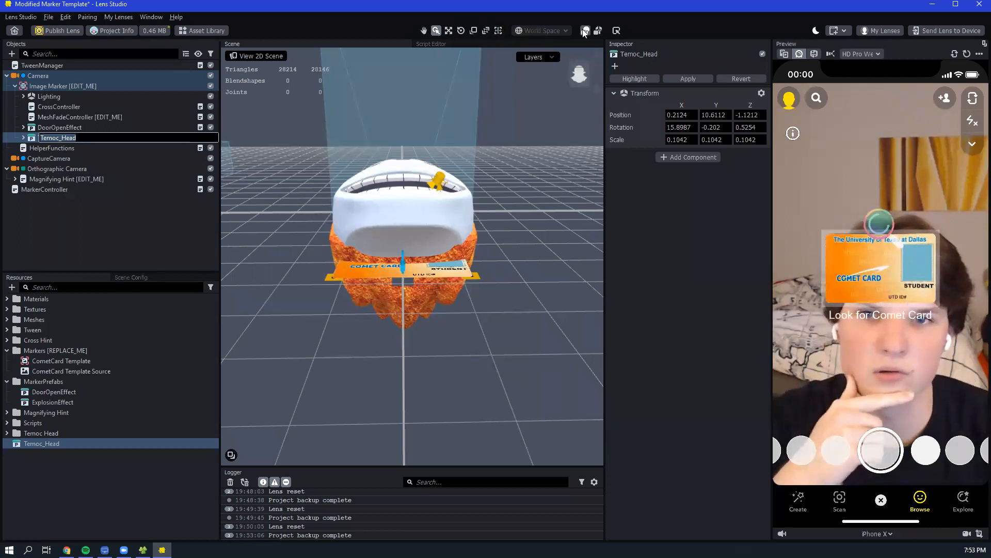
pyautogui.click(46, 128)
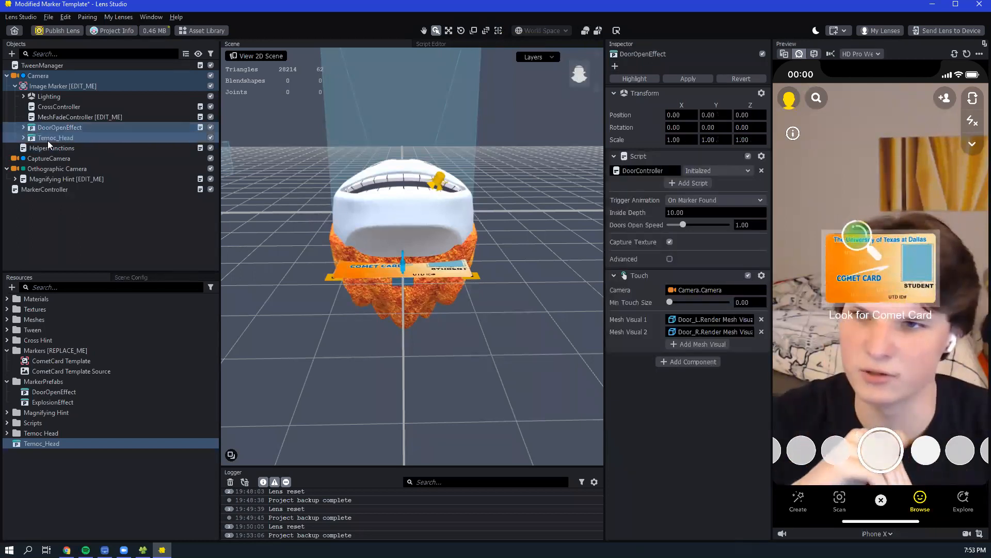
pyautogui.click(48, 138)
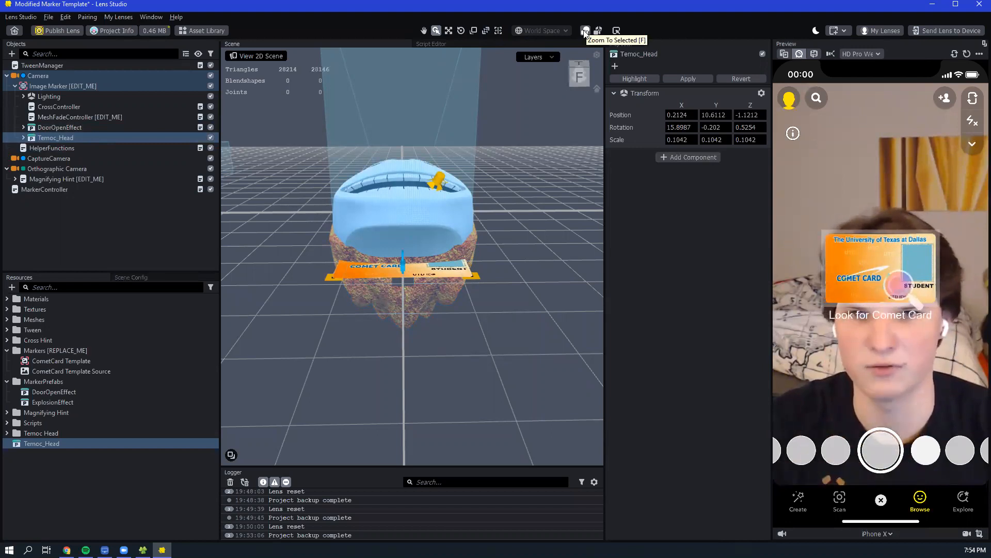
pyautogui.click(585, 31)
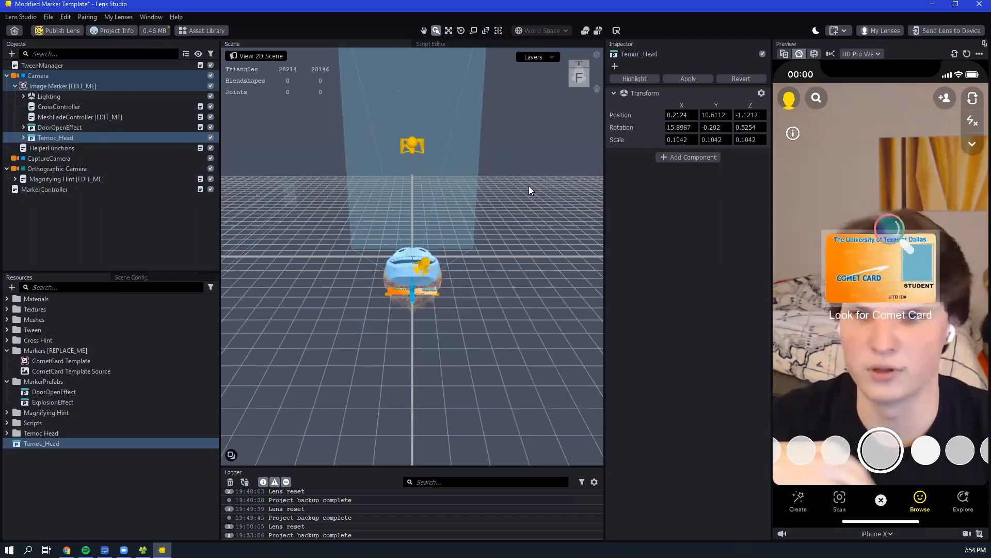
pyautogui.scroll(5, 408, 283)
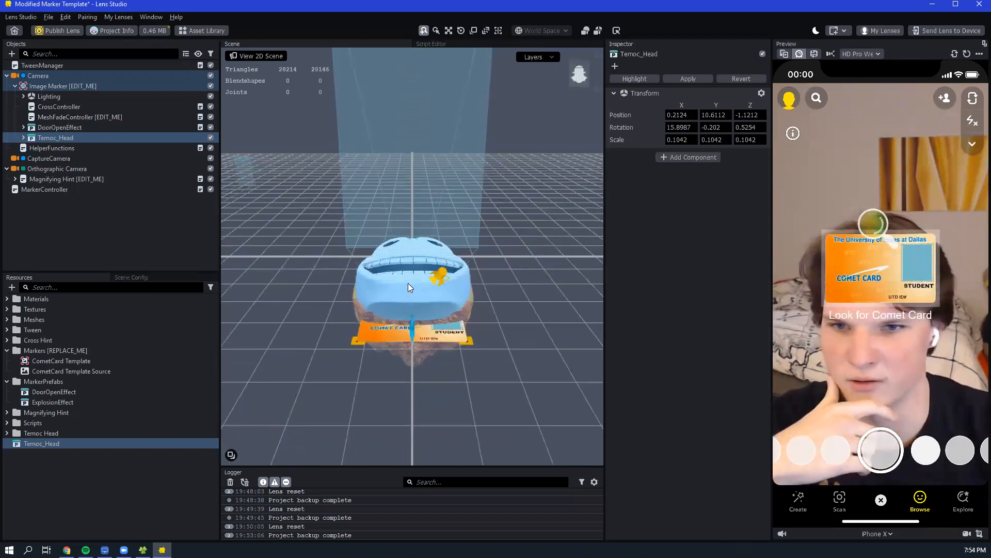
pyautogui.scroll(-1, 408, 282)
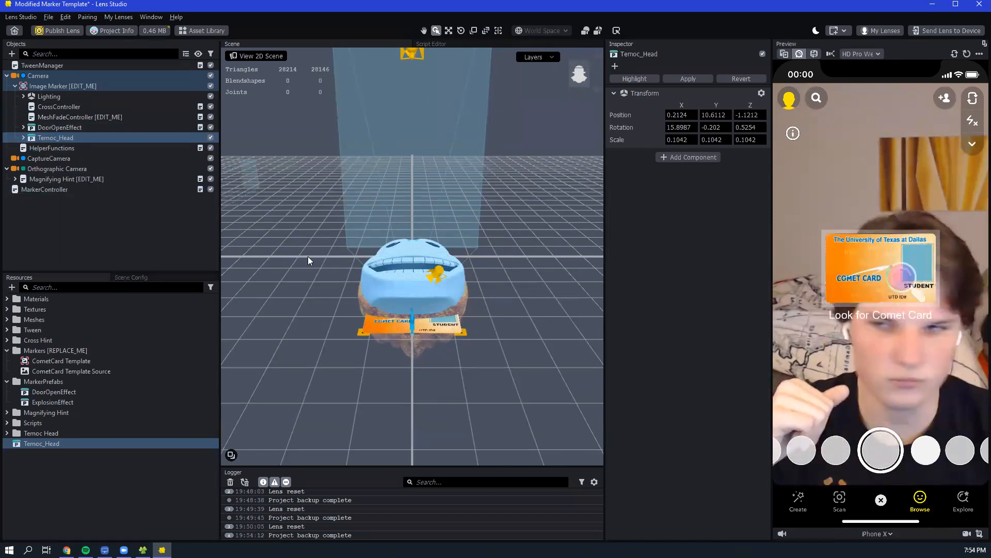
pyautogui.doubleClick(59, 139)
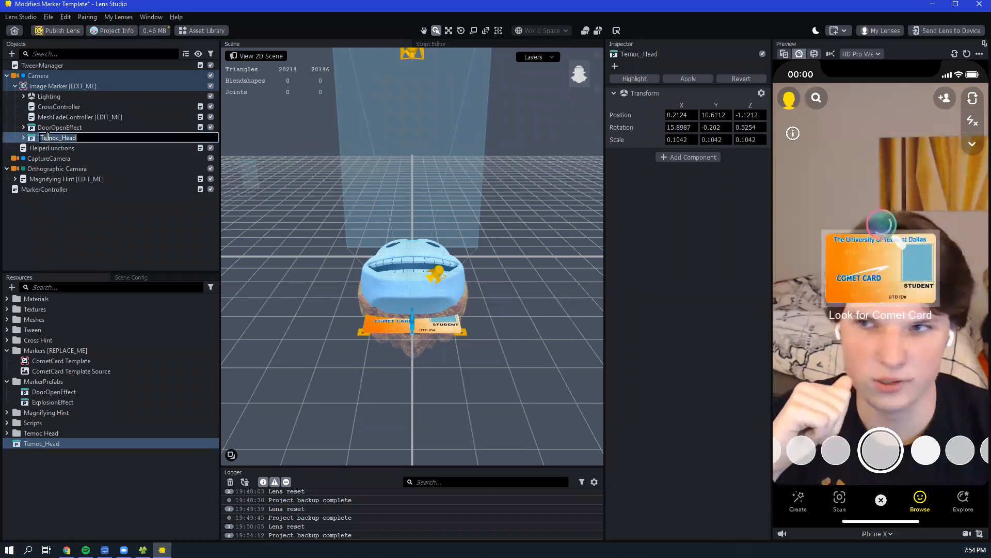
pyautogui.press('Return')
pyautogui.click(14, 108)
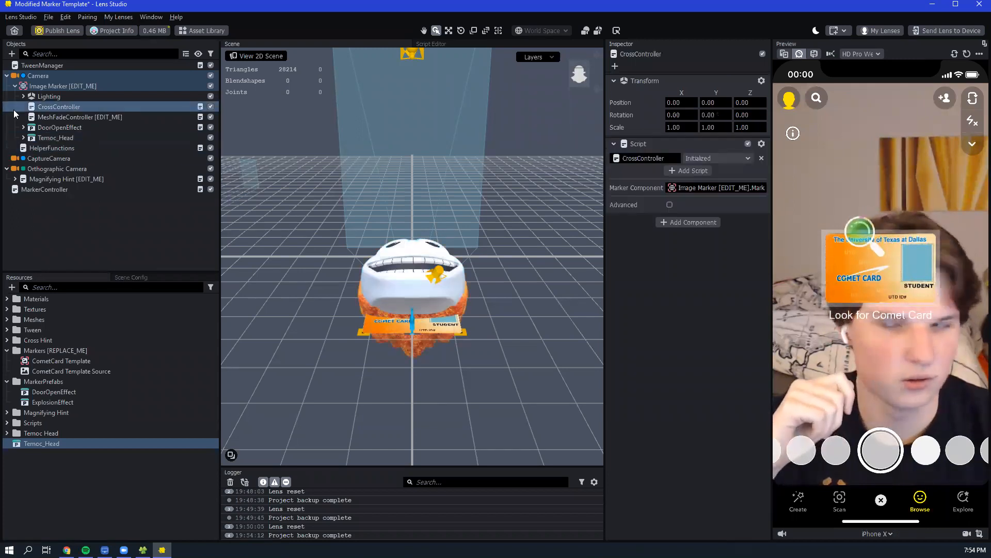
pyautogui.click(81, 138)
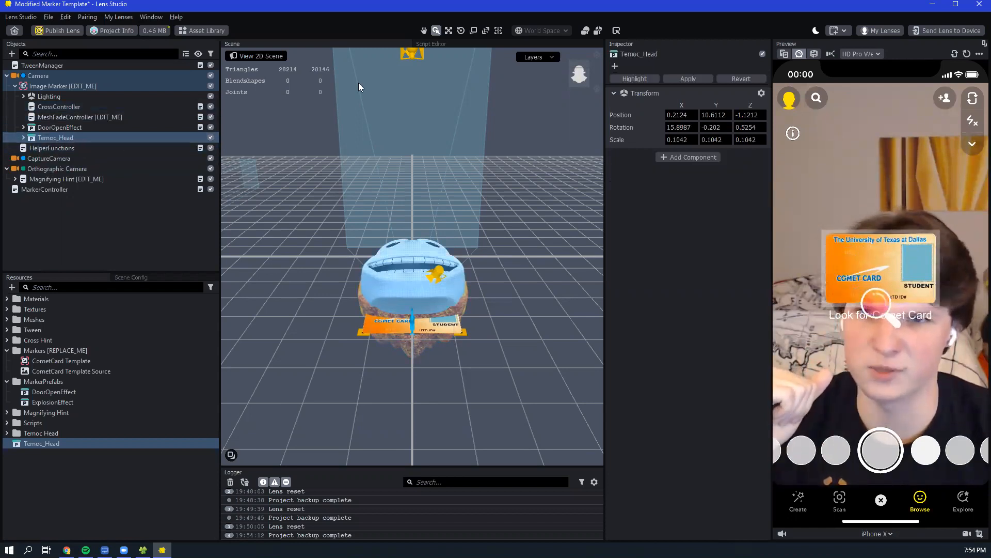
# - Rotate the Temoc head around its X axis to about 88 degrees so it lies along the Comet Card's plane
pyautogui.click(461, 30)
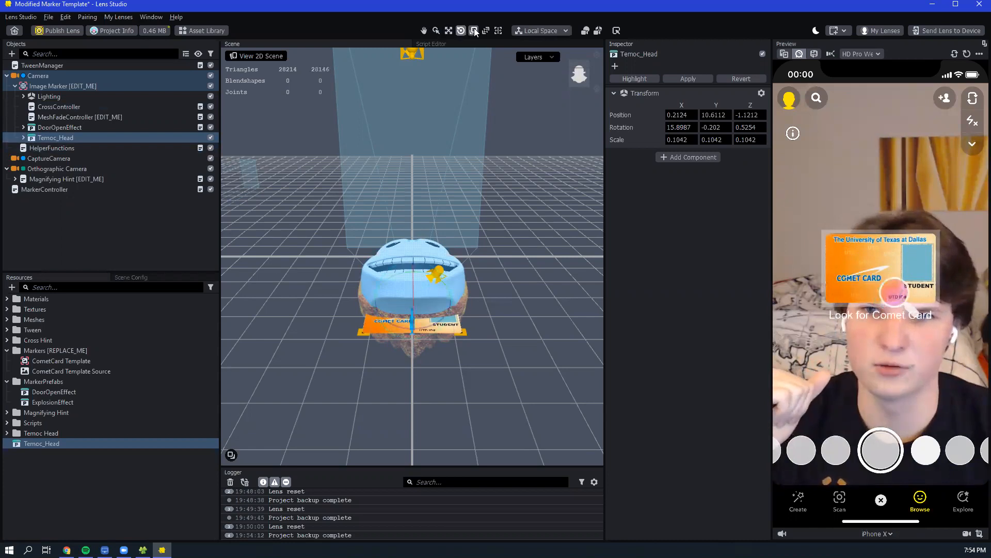
pyautogui.click(474, 30)
pyautogui.click(449, 31)
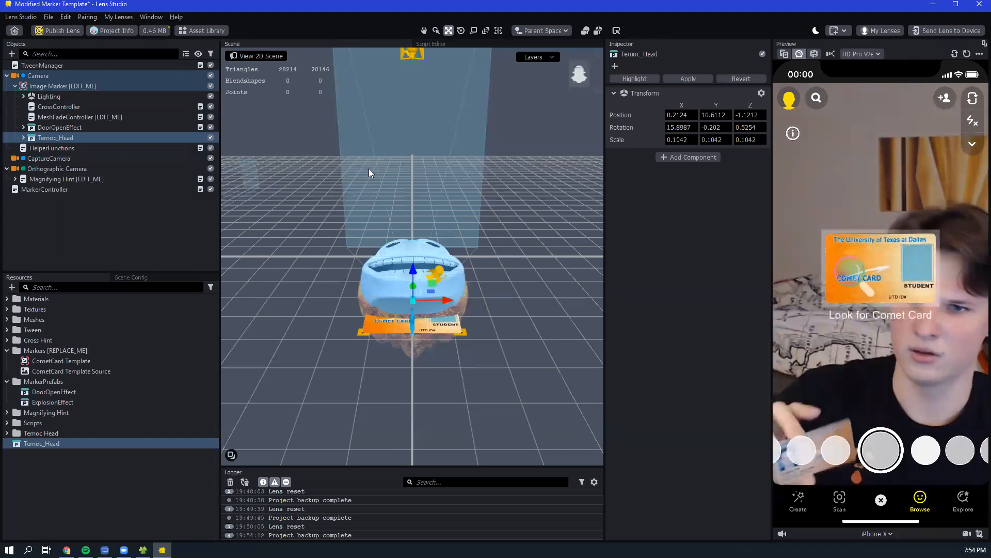
pyautogui.click(461, 32)
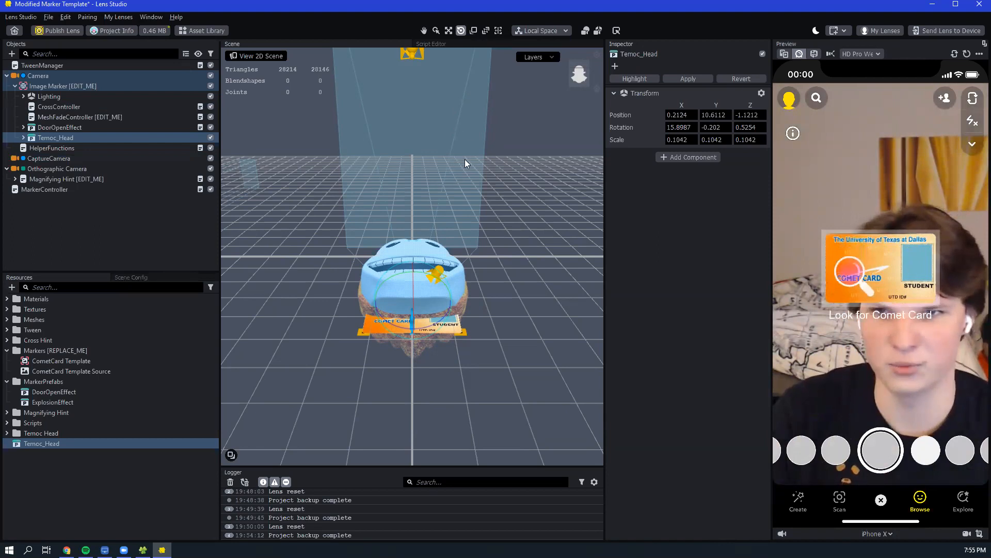
pyautogui.click(459, 31)
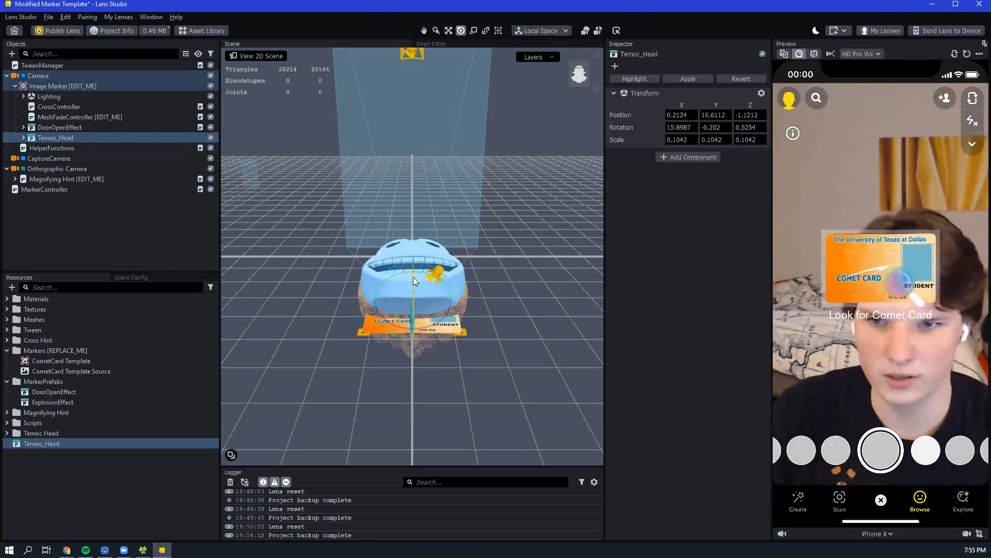
pyautogui.moveTo(412, 278); pyautogui.dragTo(433, 279)
pyautogui.moveTo(476, 270); pyautogui.dragTo(419, 242, button='right')
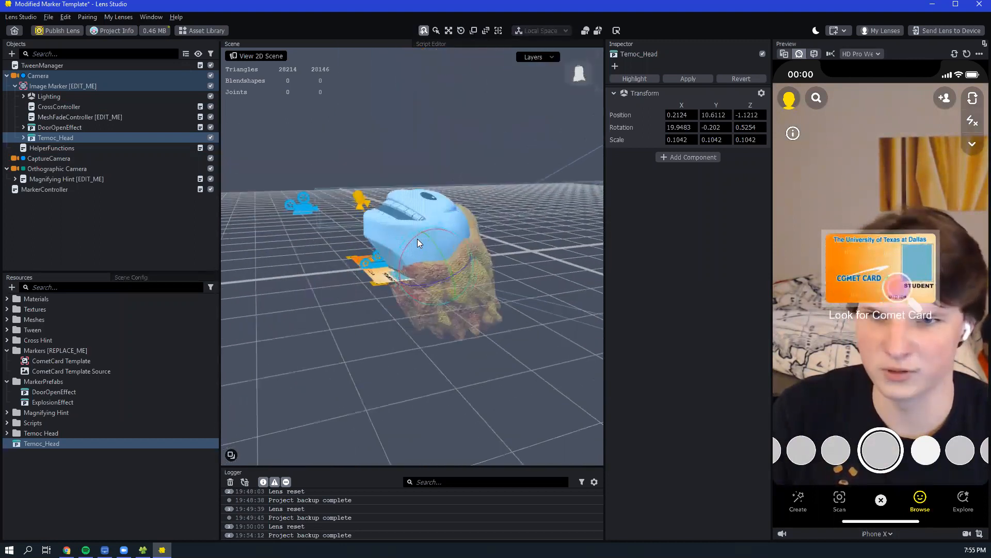
pyautogui.moveTo(411, 239); pyautogui.dragTo(403, 280)
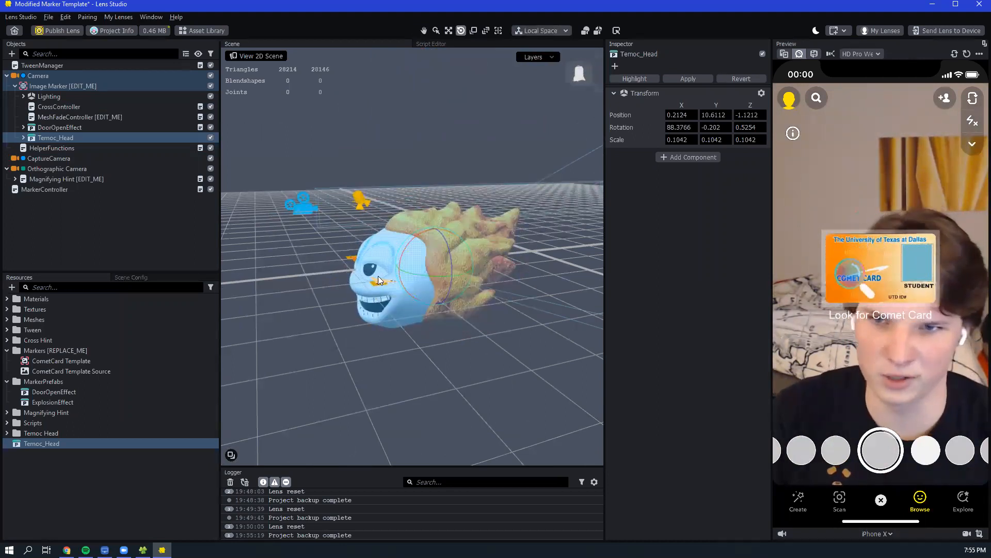
# - Try scaling the Temoc head unevenly along individual axes, and undo those scale changes
pyautogui.click(473, 31)
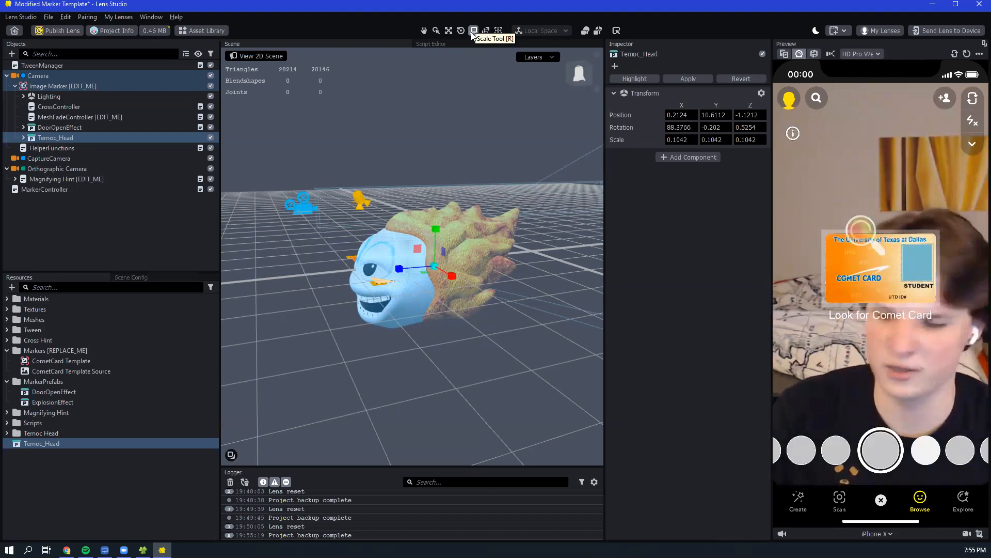
pyautogui.moveTo(283, 250); pyautogui.dragTo(447, 271, button='right')
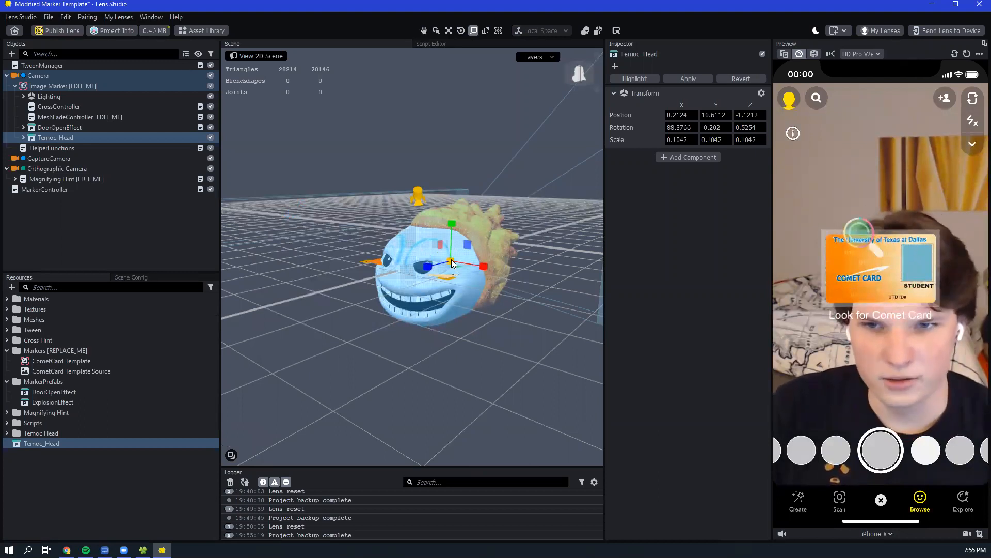
pyautogui.moveTo(450, 264); pyautogui.dragTo(485, 261)
pyautogui.moveTo(451, 223); pyautogui.dragTo(451, 241)
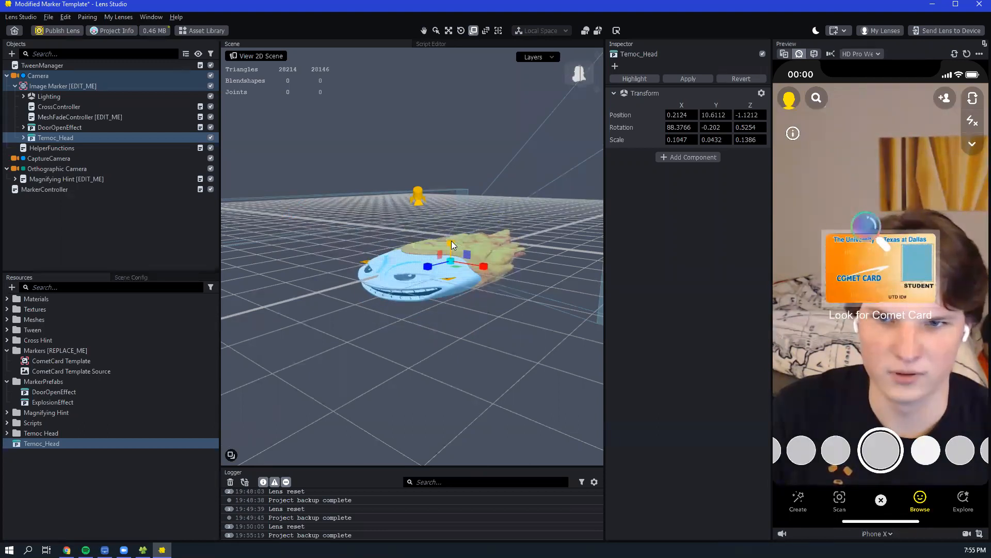
pyautogui.hotkey('ctrl', 'z')
pyautogui.hotkey('ctrl', 'z')
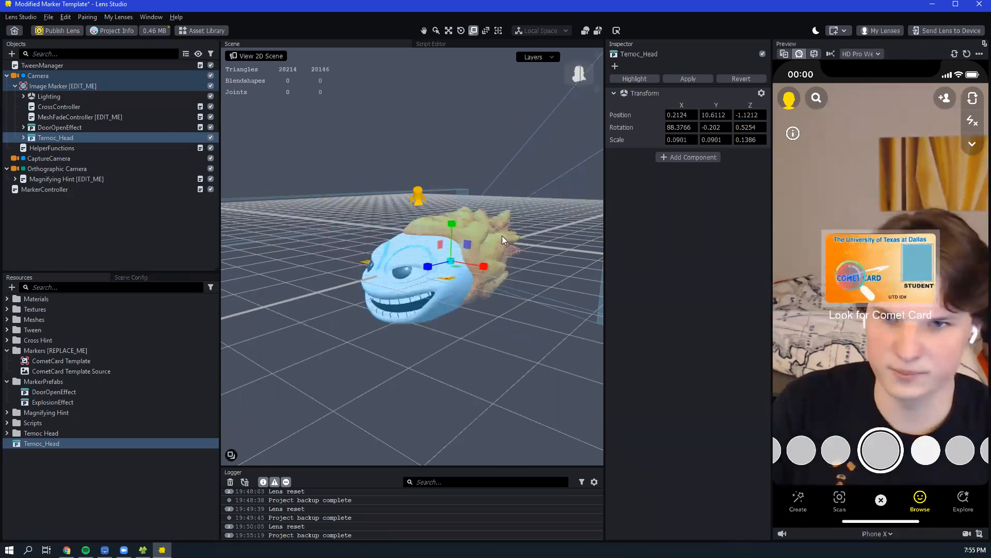
pyautogui.hotkey('ctrl', 'z')
# - Scale the Temoc head down uniformly to about 0.031 on all three axes
pyautogui.moveTo(451, 265); pyautogui.dragTo(448, 262)
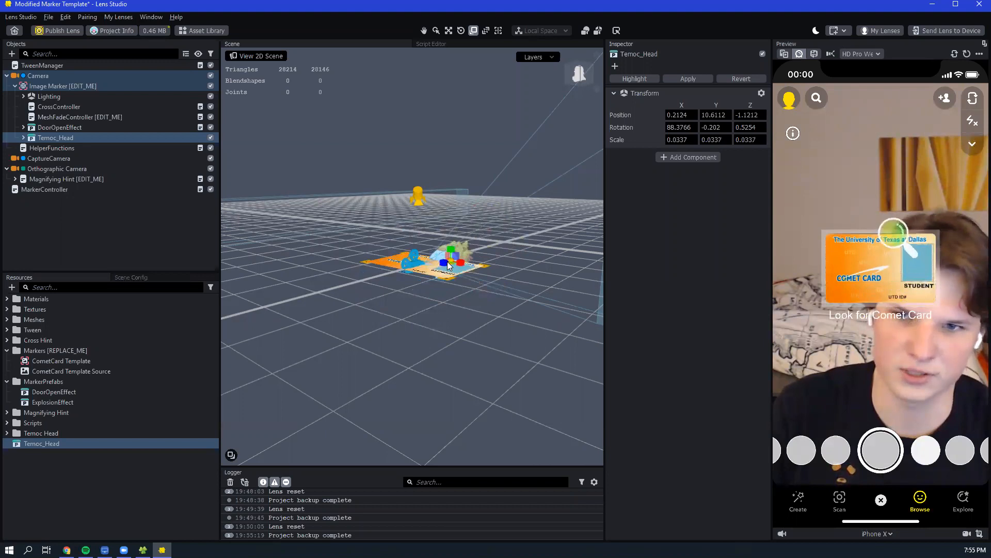
pyautogui.moveTo(504, 246)
pyautogui.keyDown('alt'); pyautogui.mouseDown()
pyautogui.moveTo(473, 293)
pyautogui.moveTo(411, 290)
pyautogui.moveTo(360, 310)
pyautogui.mouseUp(); pyautogui.keyUp('alt')
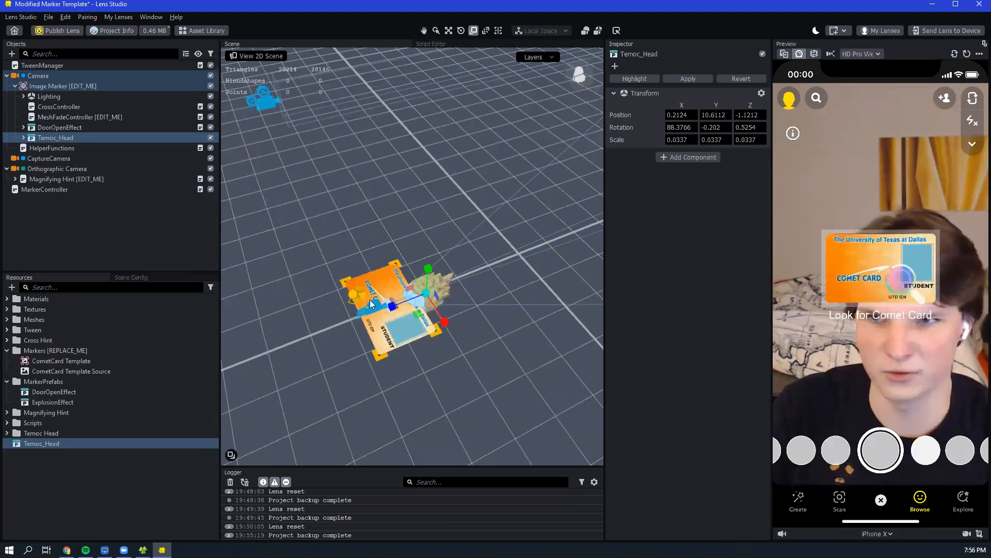
pyautogui.moveTo(425, 295); pyautogui.dragTo(424, 296)
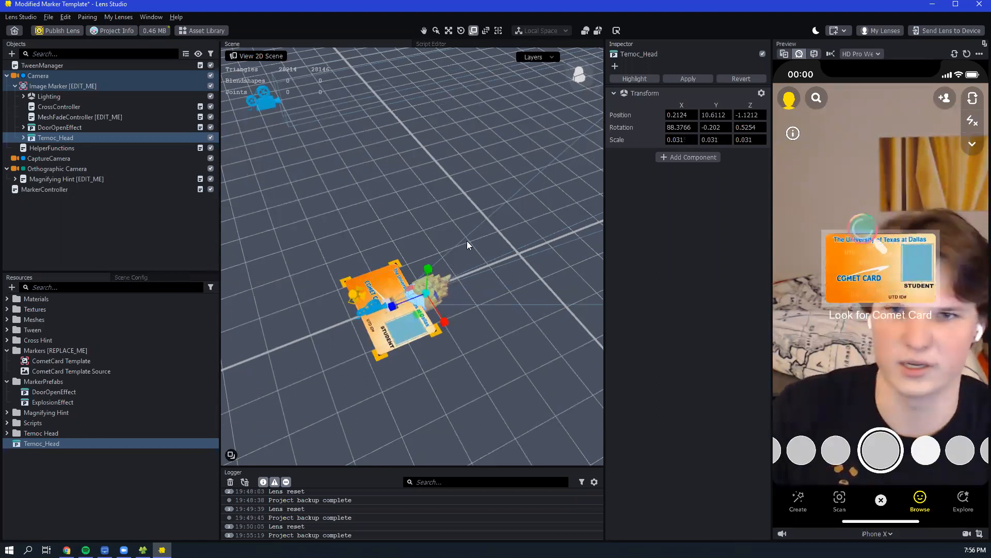
# - Move the Temoc head to the Comet Card's centre at about Y -0.60 and lower it beneath the card to about Z -5.57
pyautogui.click(450, 29)
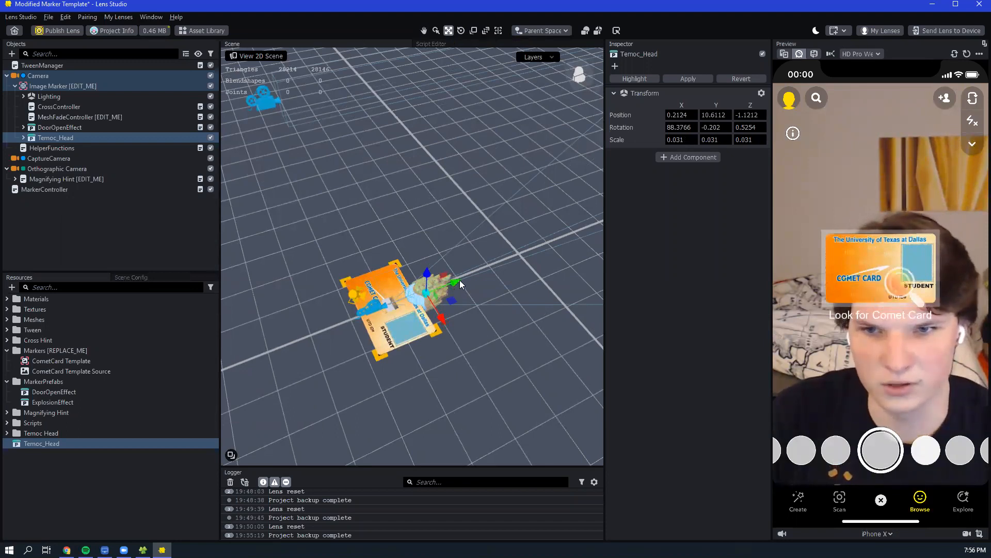
pyautogui.moveTo(457, 286); pyautogui.dragTo(406, 304)
pyautogui.moveTo(499, 268); pyautogui.dragTo(388, 322)
pyautogui.scroll(5, 414, 323)
pyautogui.moveTo(385, 302); pyautogui.dragTo(469, 261, button='middle')
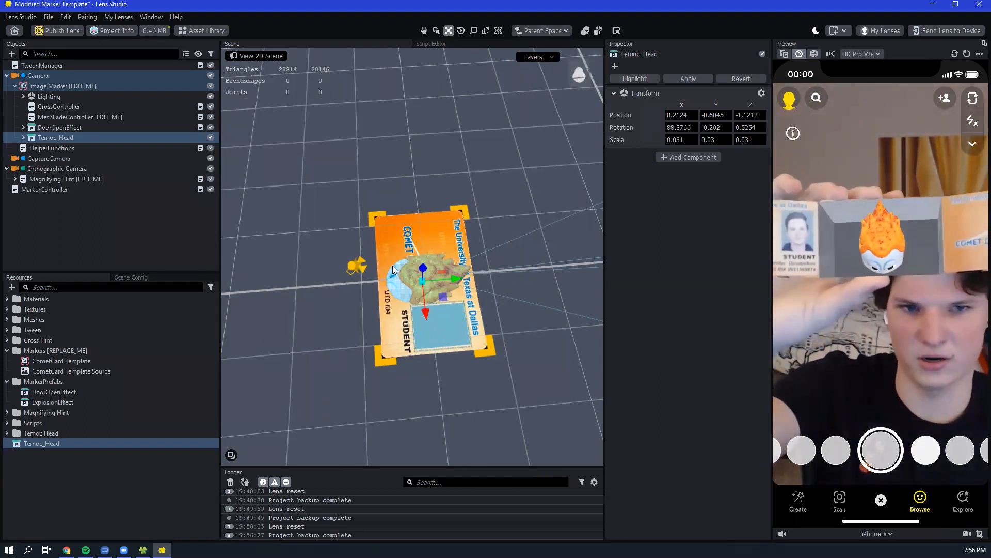
pyautogui.keyDown('alt'); pyautogui.moveTo(345, 321); pyautogui.dragTo(432, 259); pyautogui.keyUp('alt')
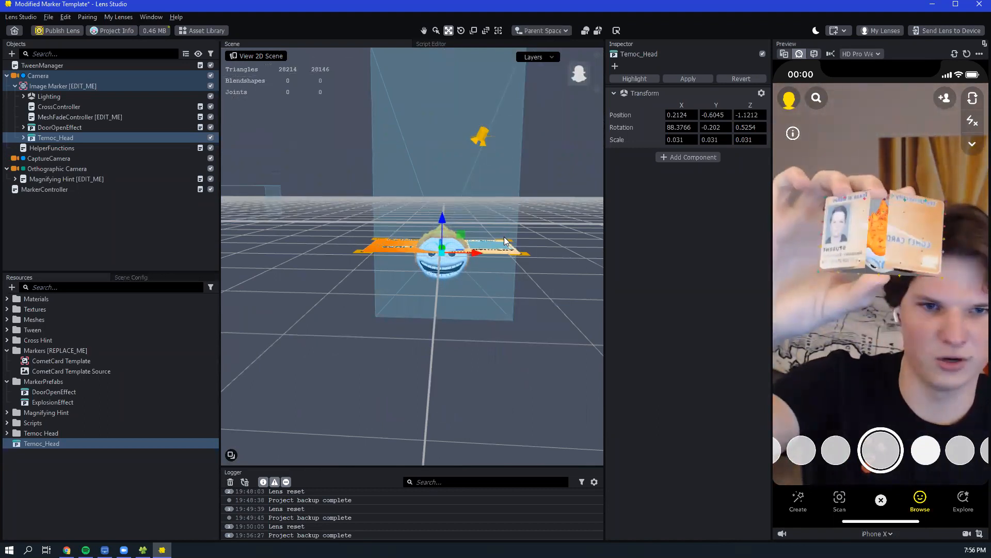
pyautogui.moveTo(442, 218); pyautogui.dragTo(453, 267)
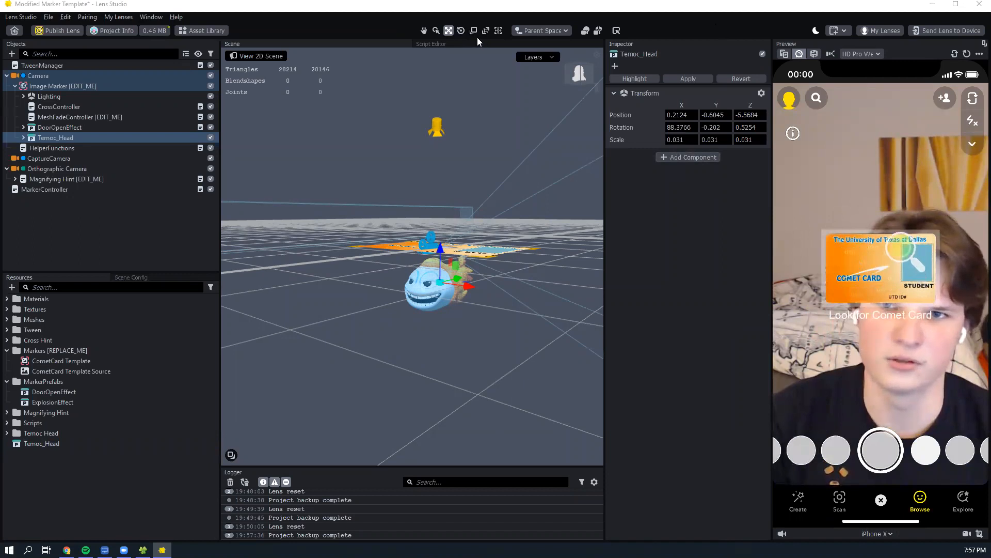
pyautogui.click(476, 81)
pyautogui.press('r')
pyautogui.press('e')
pyautogui.press('w')
pyautogui.press('r')
pyautogui.press('e')
pyautogui.press('w')
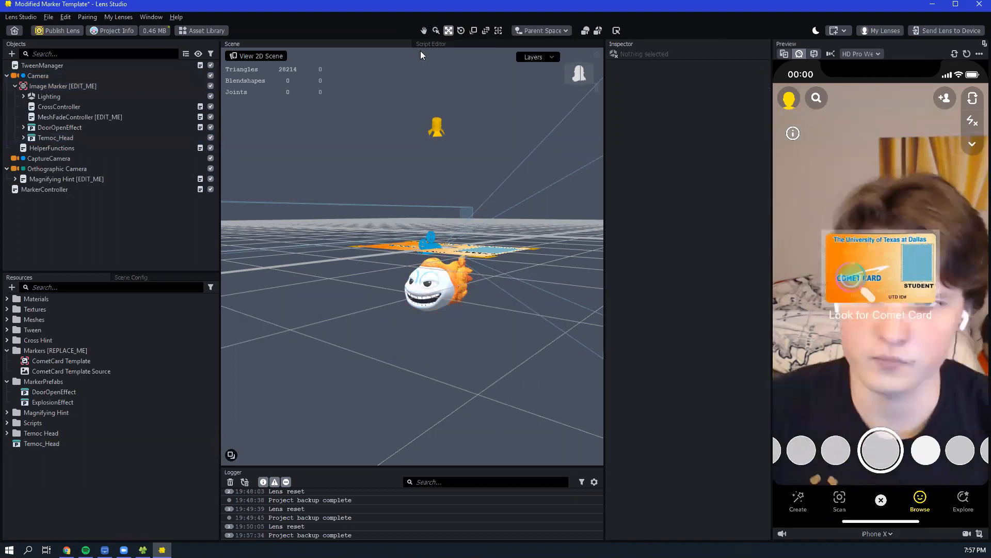
pyautogui.click(77, 140)
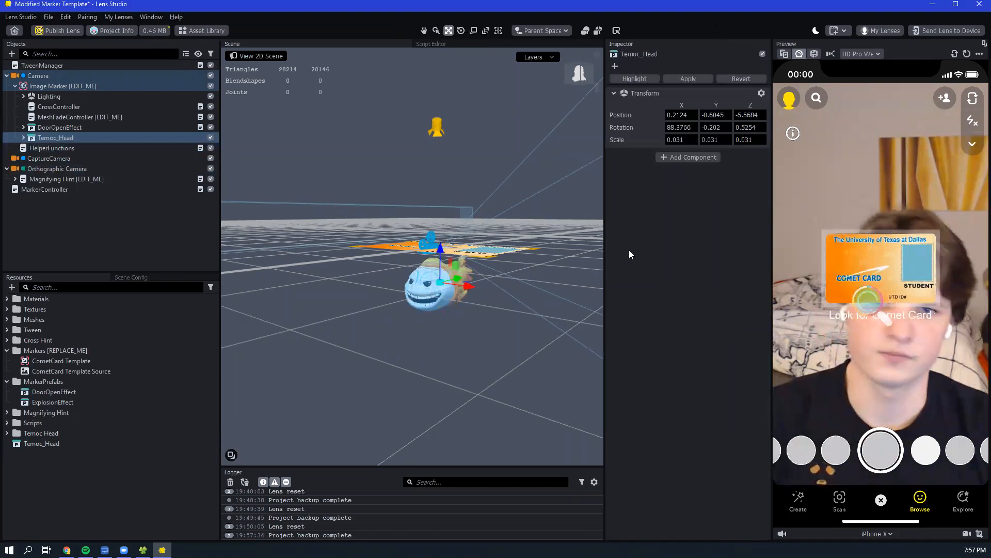
pyautogui.moveTo(380, 258)
pyautogui.mouseDown(button='middle')
pyautogui.moveTo(391, 263)
pyautogui.moveTo(363, 258)
pyautogui.mouseUp(button='middle')
pyautogui.keyDown('alt'); pyautogui.moveTo(370, 273); pyautogui.dragTo(416, 285); pyautogui.keyUp('alt')
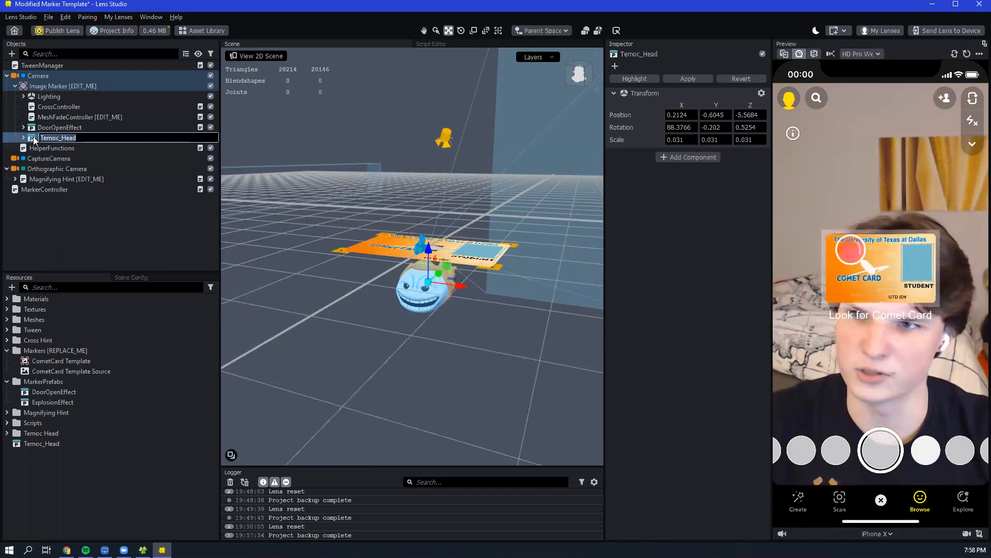
pyautogui.doubleClick(95, 138)
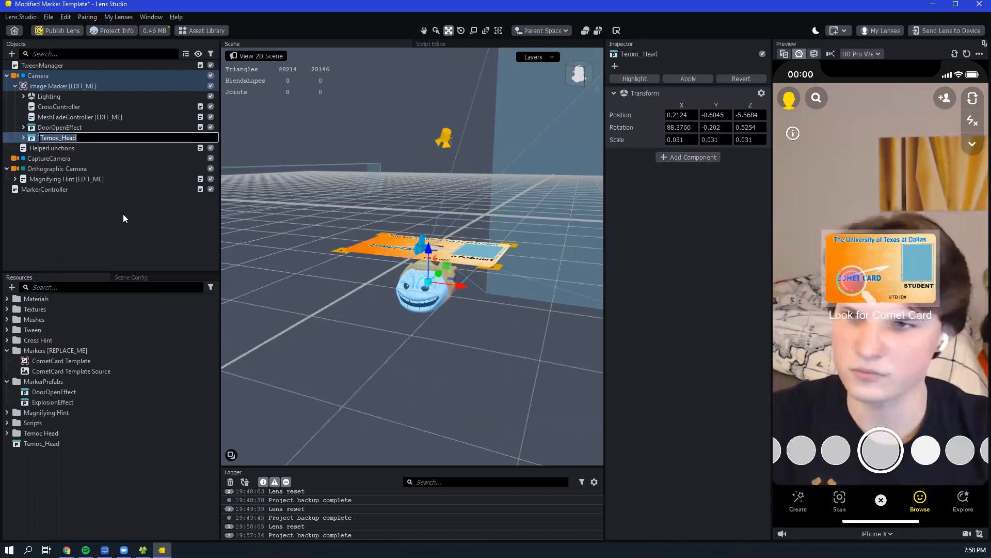
pyautogui.press('Return')
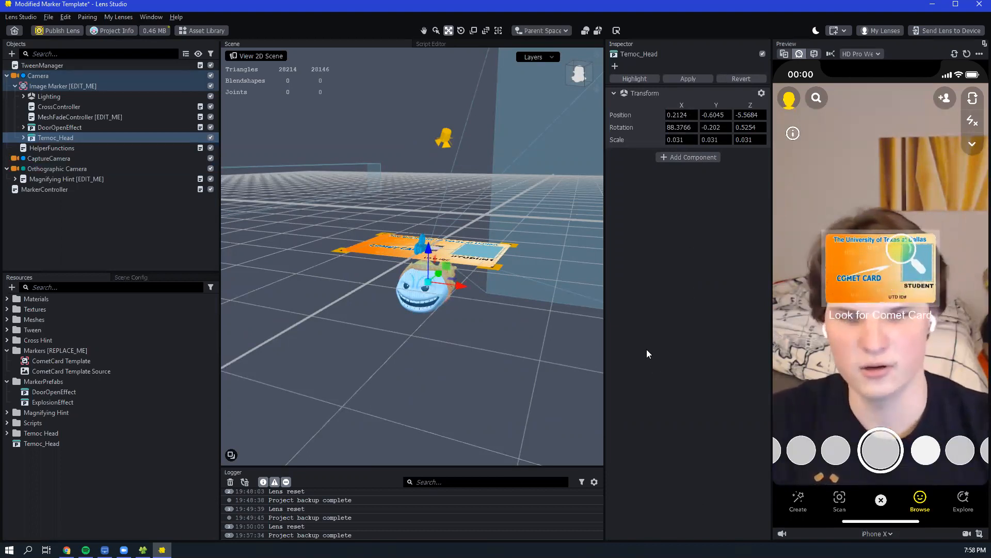
# - Add a Script component to Temoc_Head and assign the TweenTransform script to it
pyautogui.click(665, 159)
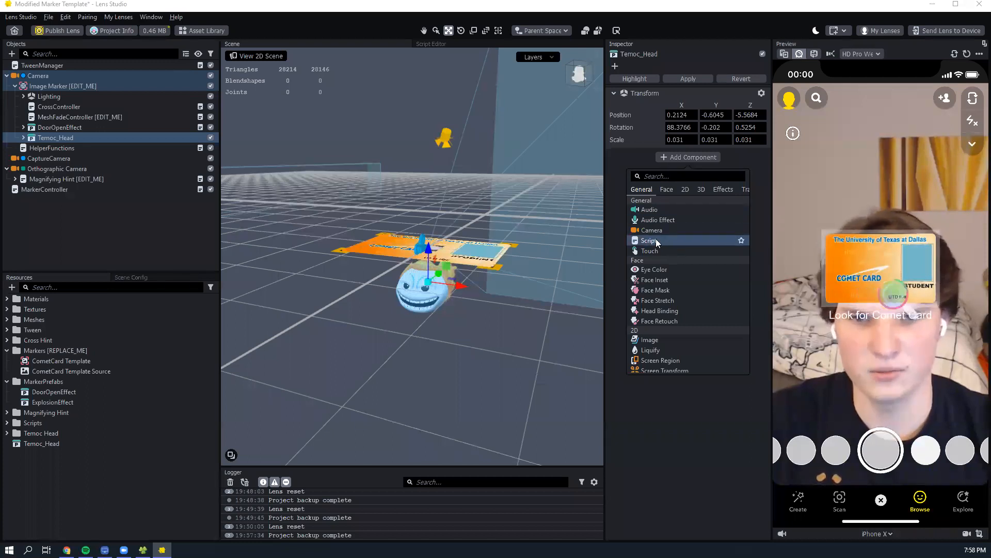
pyautogui.click(649, 241)
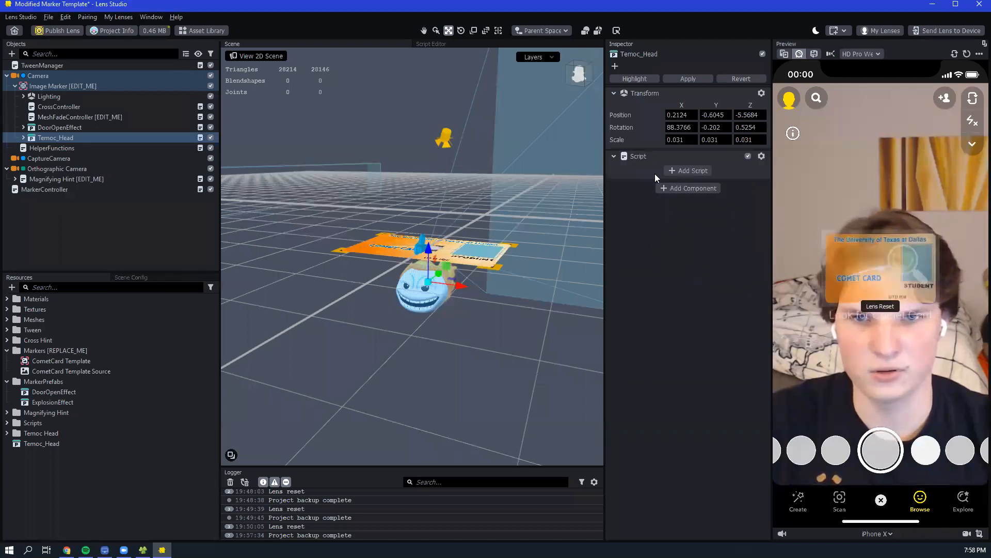
pyautogui.click(686, 172)
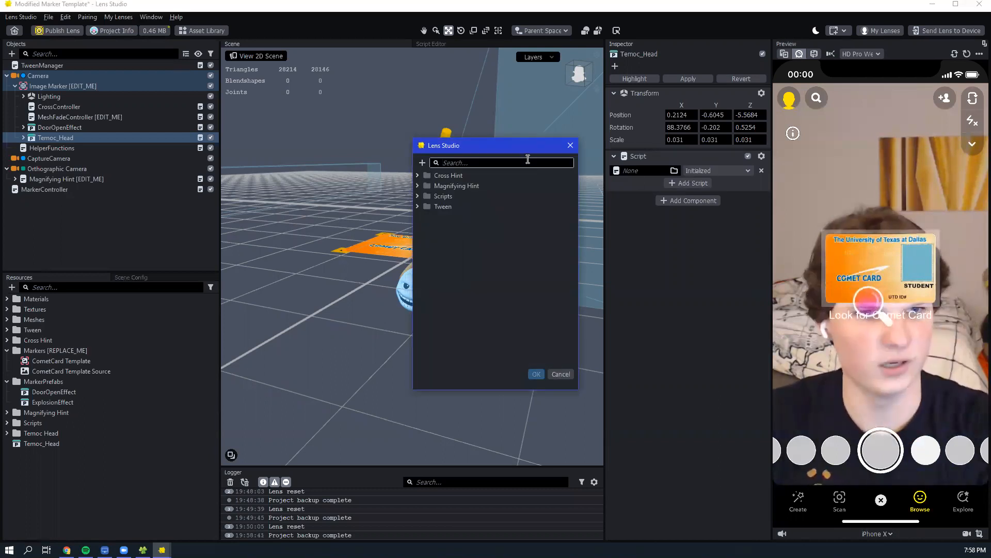
pyautogui.write('tween')
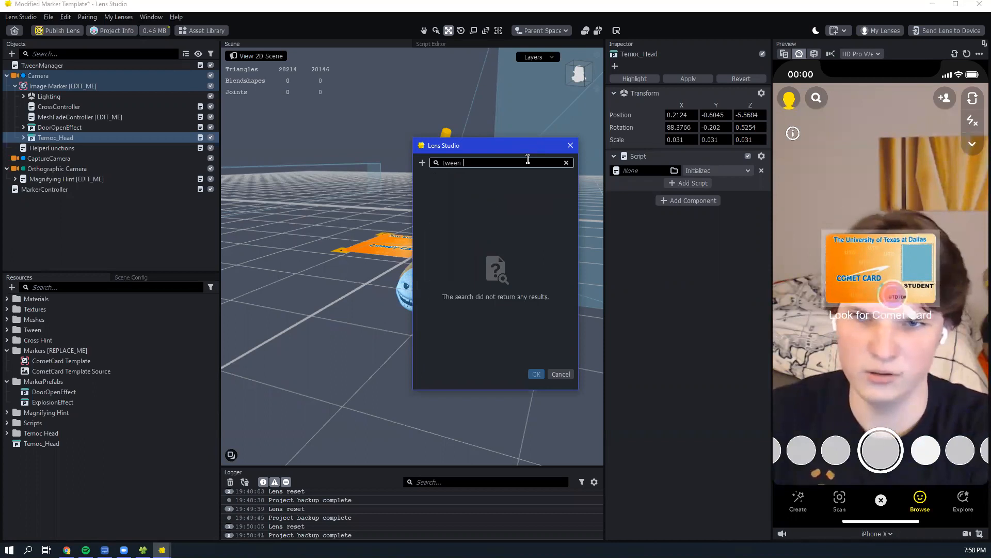
pyautogui.press('BackSpace')
pyautogui.press('BackSpace')
pyautogui.write('t')
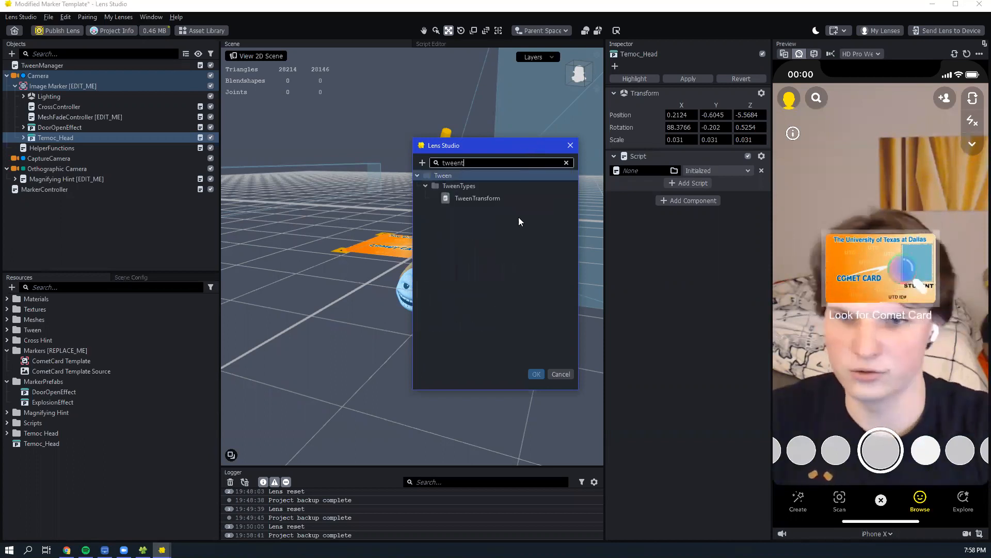
pyautogui.press('BackSpace')
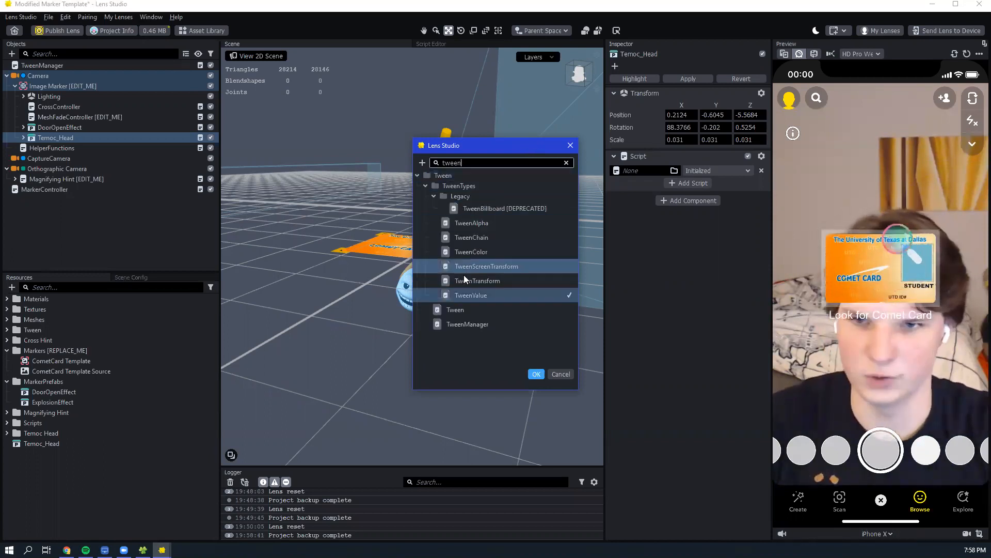
pyautogui.click(489, 279)
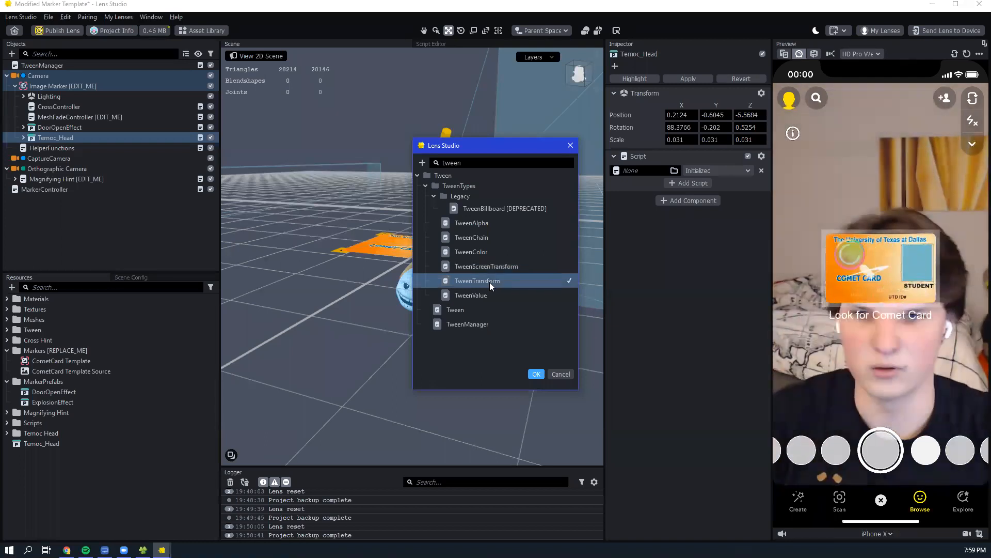
pyautogui.click(535, 374)
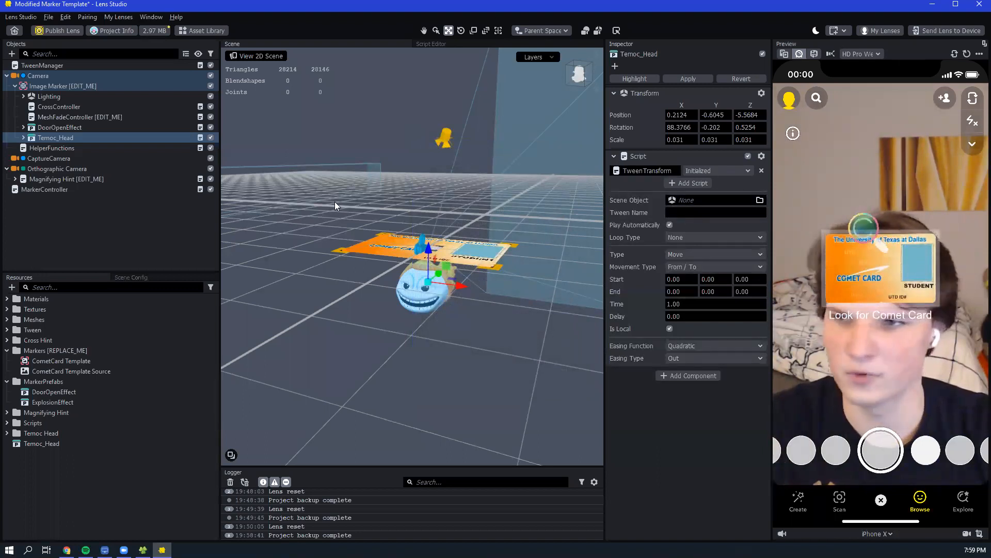
# - Shrink the Lens Studio window beside the browser guide, name the TweenTransform tween "move" and disable Play Automatically
pyautogui.click(727, 212)
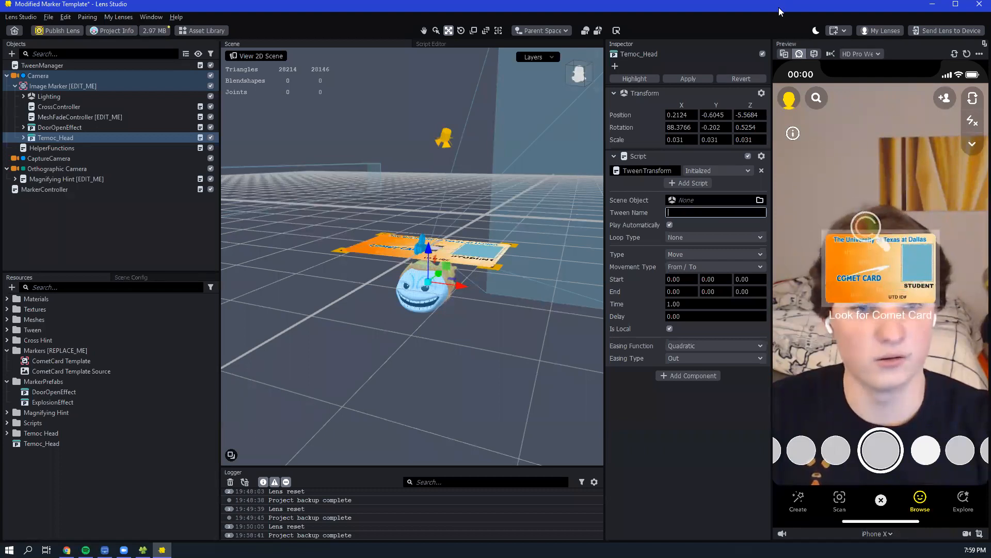
pyautogui.moveTo(779, 8); pyautogui.dragTo(778, 14)
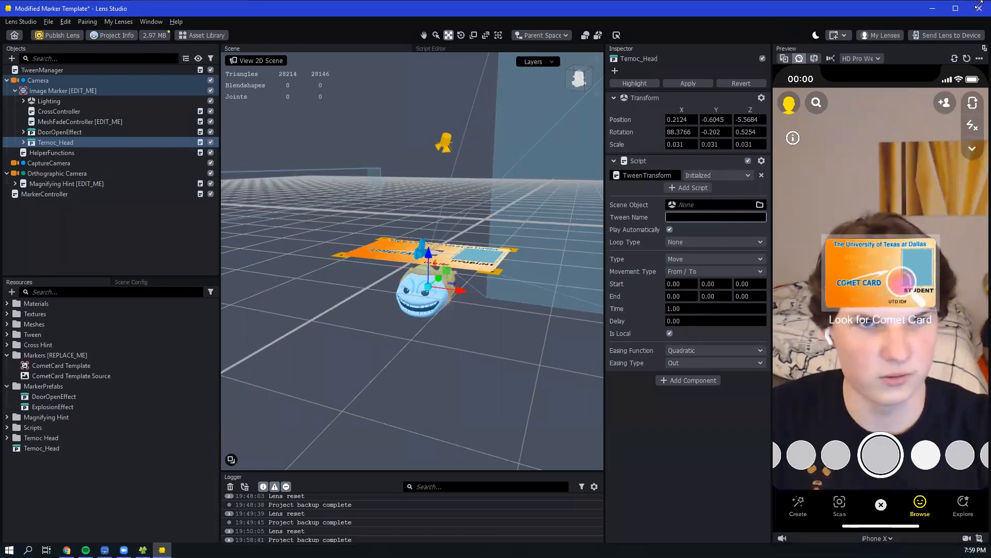
pyautogui.click(955, 8)
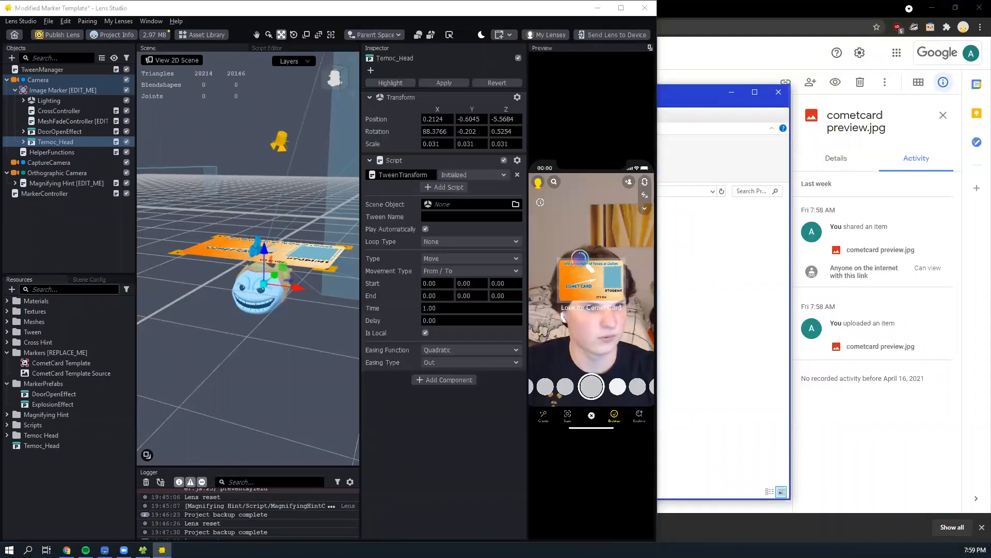
pyautogui.click(422, 17)
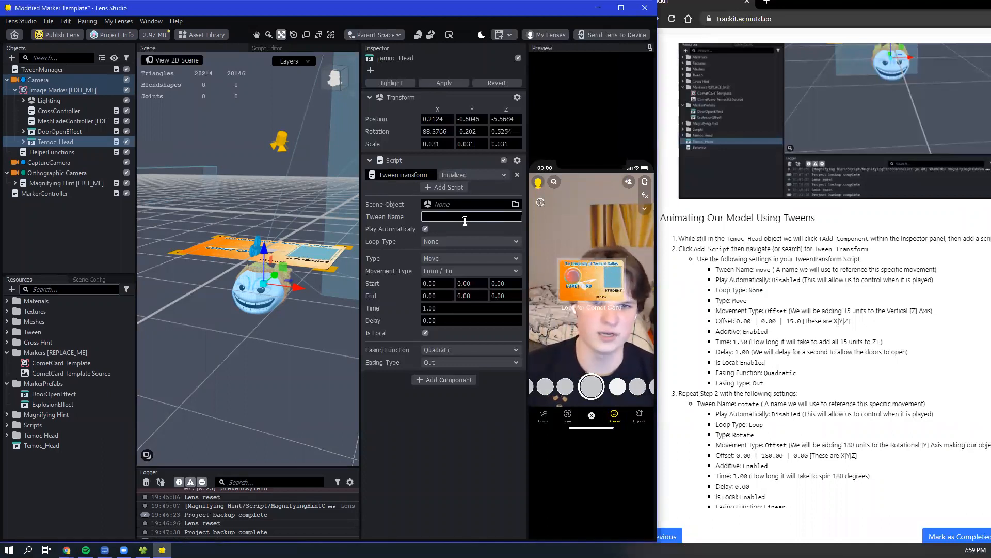
pyautogui.write('move')
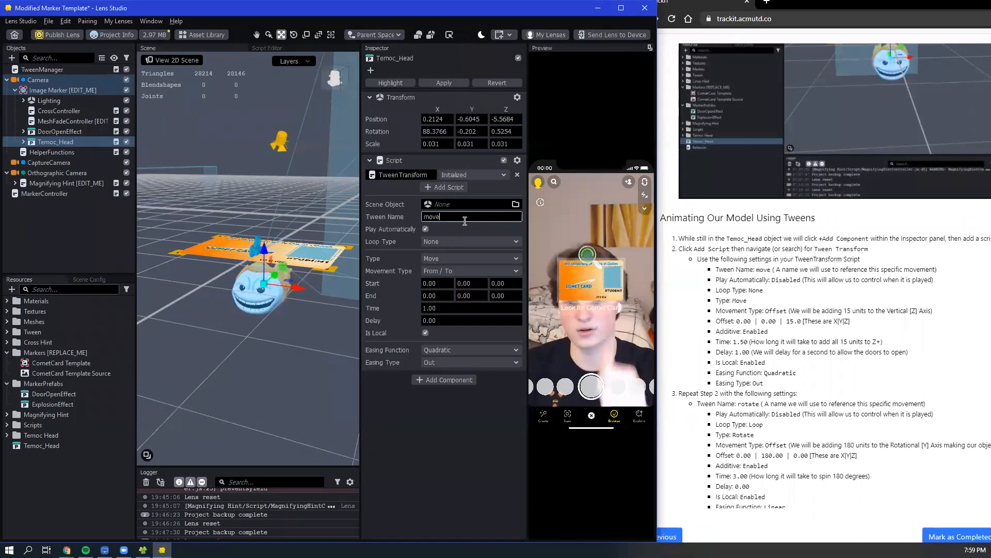
pyautogui.click(429, 228)
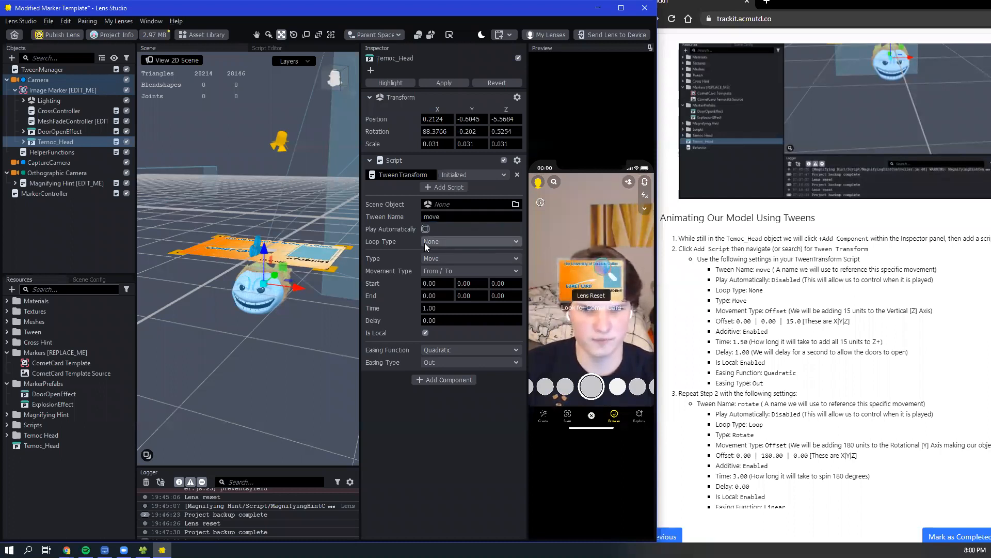
# - Set the move tween's Movement Type to Offset and its Z offset to 15
pyautogui.click(449, 272)
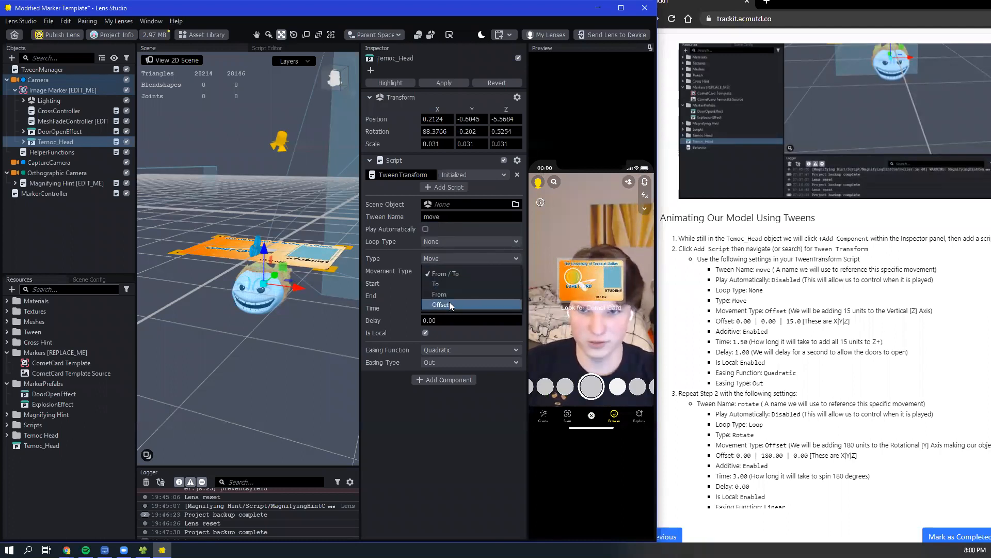
pyautogui.click(451, 303)
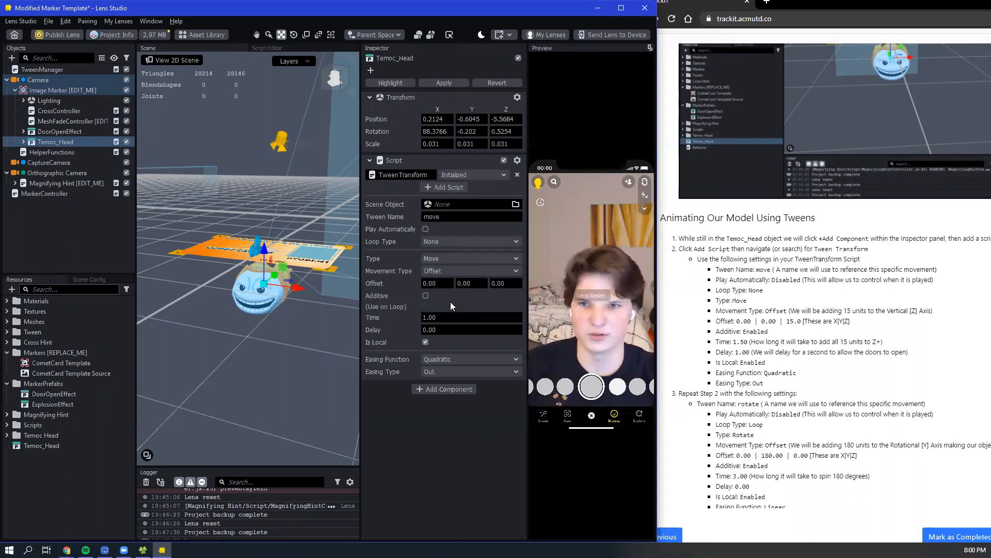
pyautogui.click(440, 266)
pyautogui.click(438, 239)
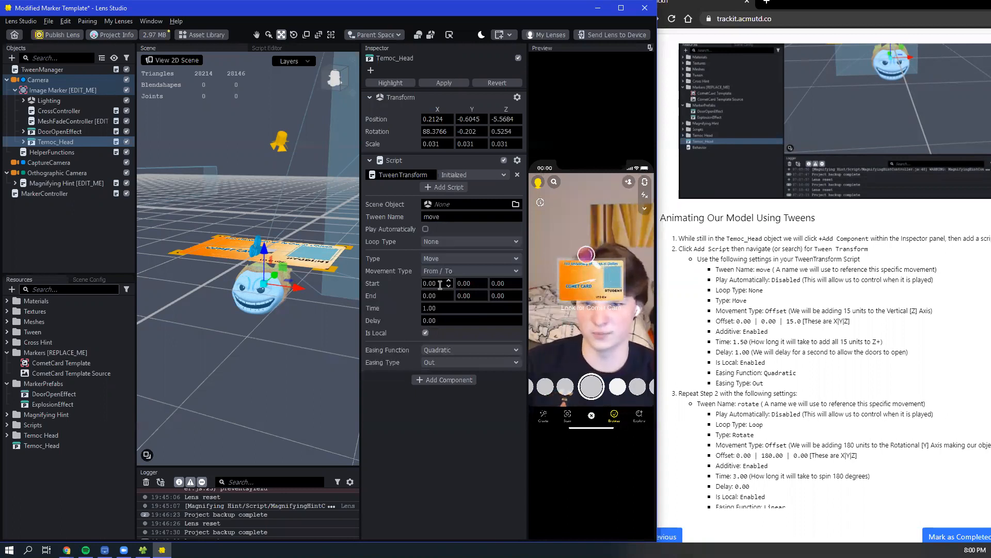
pyautogui.click(437, 270)
pyautogui.click(456, 303)
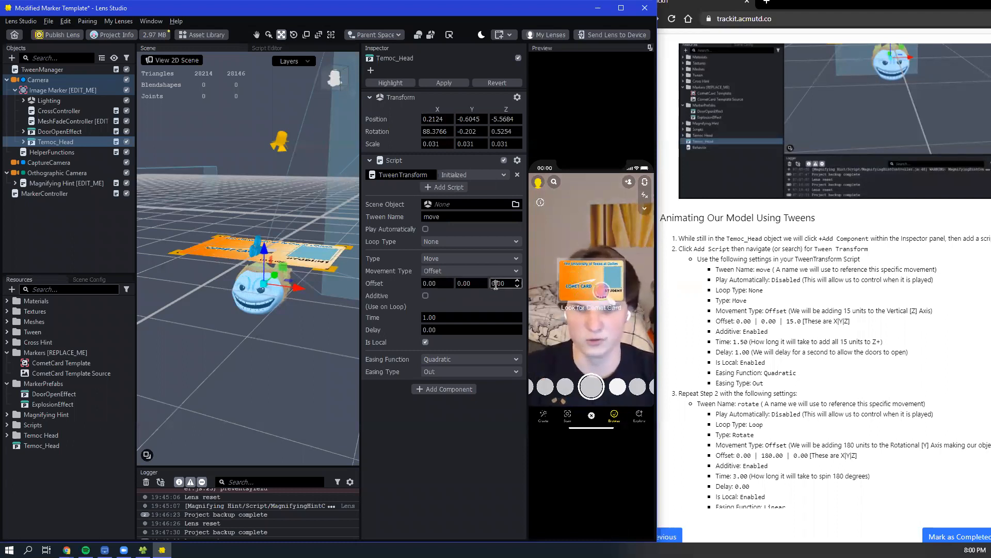
pyautogui.write('15')
pyautogui.press('Return')
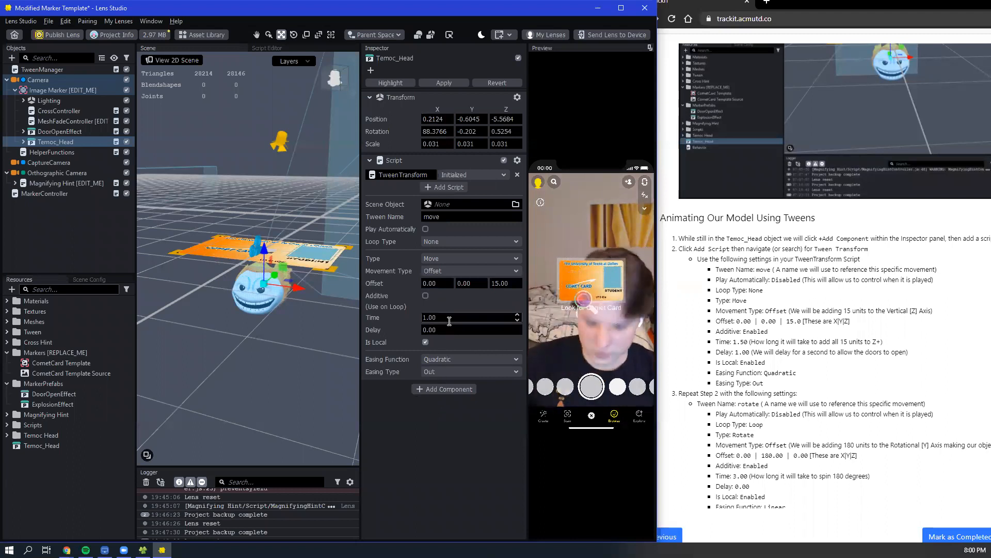
# - Enable Play Automatically for the move tween to preview it on the Comet Card, and disable it again
pyautogui.click(425, 230)
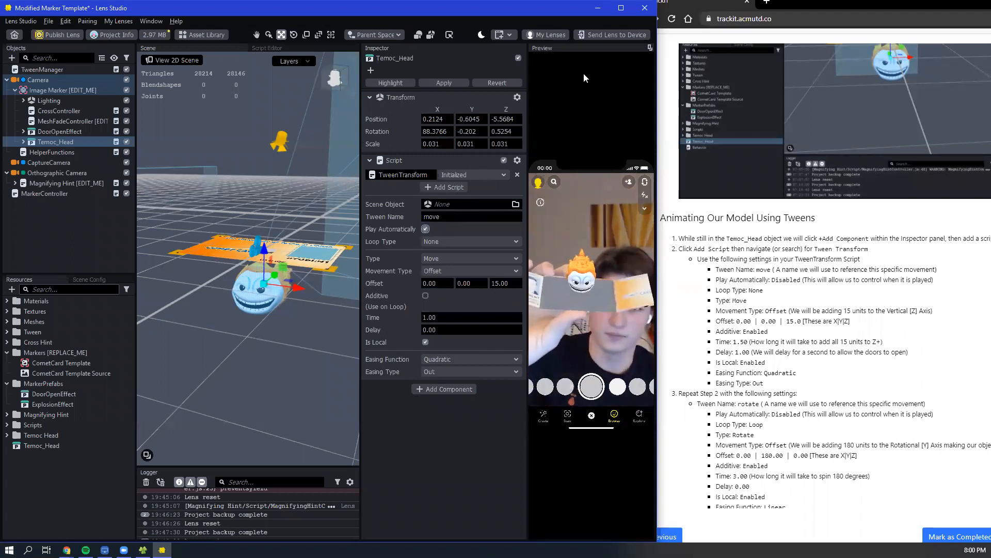
pyautogui.click(538, 170)
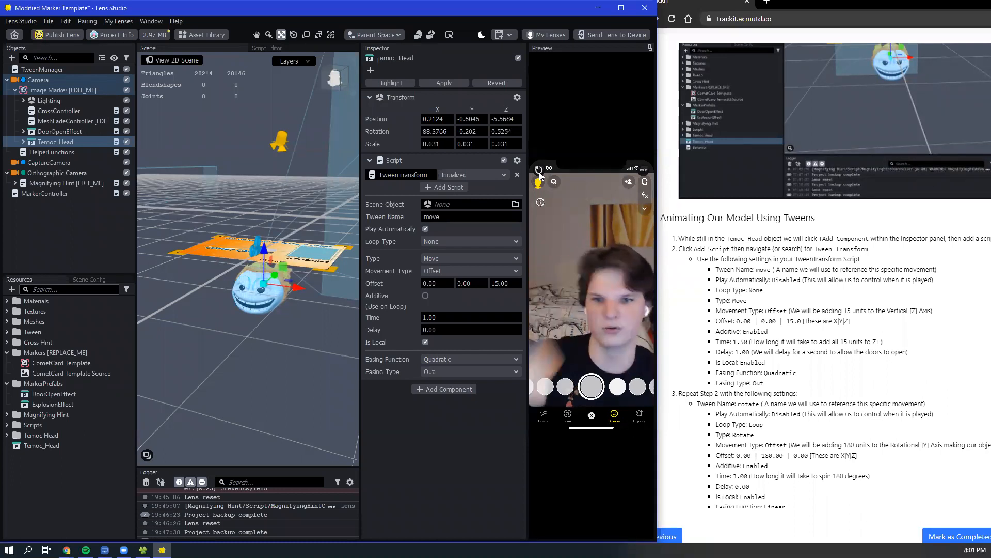
pyautogui.click(427, 229)
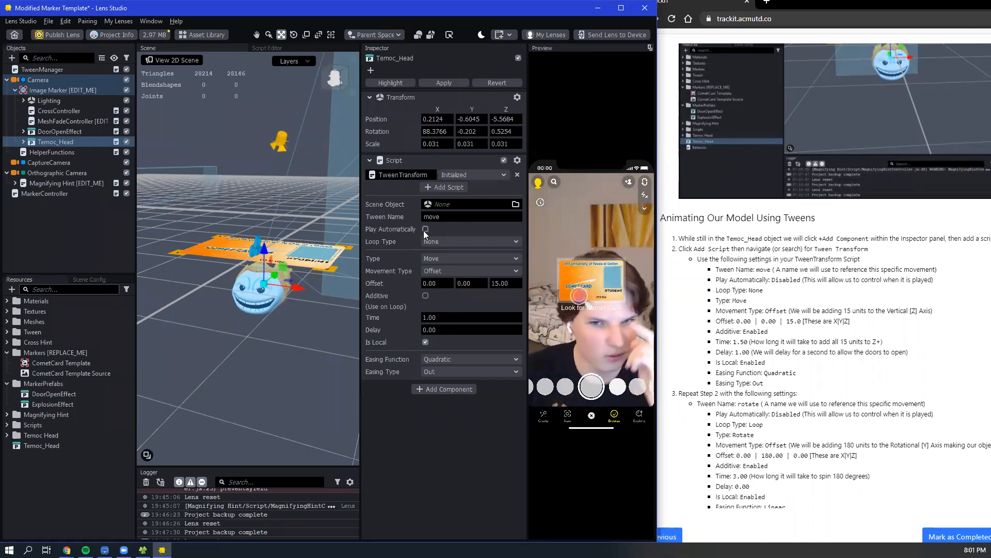
# - Enable Additive for the move tween and set its Delay to 1.00 and Time to 1.50, keeping Quadratic easing
pyautogui.click(427, 294)
pyautogui.click(426, 331)
pyautogui.write('1')
pyautogui.press('Return')
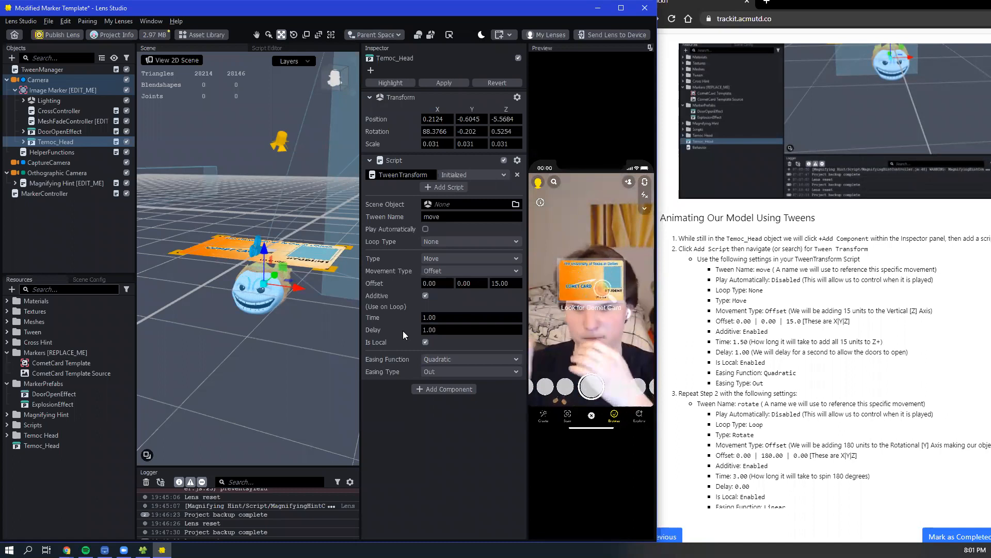
pyautogui.click(431, 317)
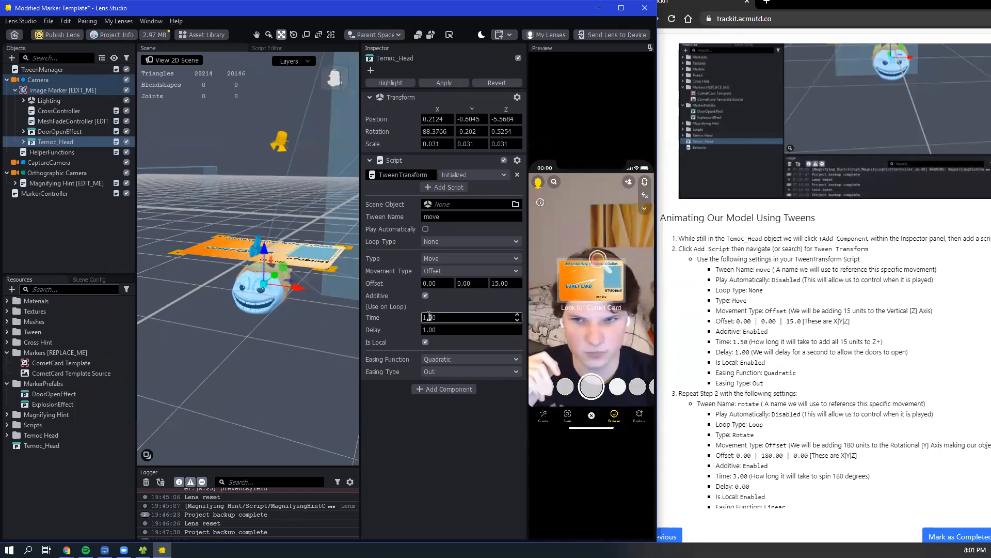
pyautogui.write('5')
pyautogui.press('Return')
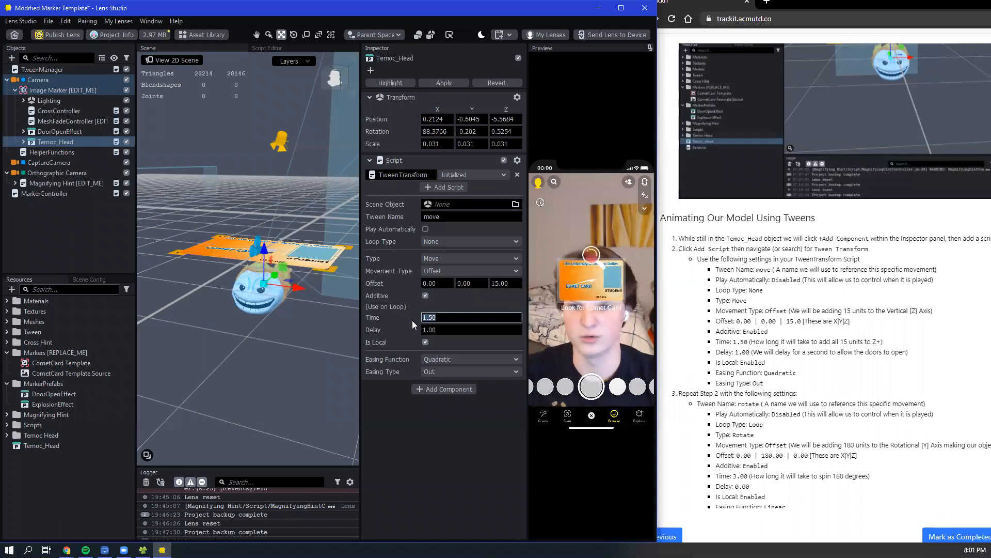
pyautogui.click(438, 318)
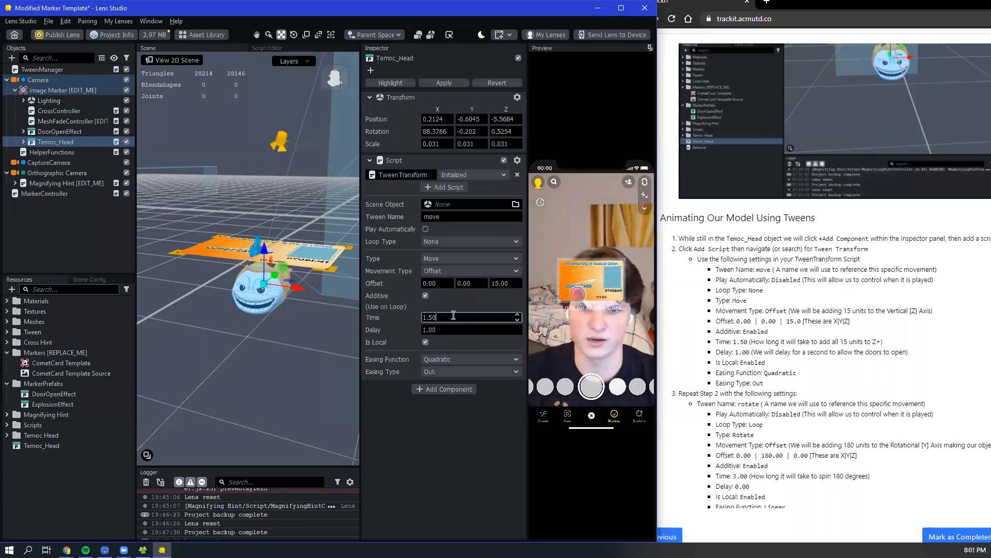
pyautogui.click(420, 413)
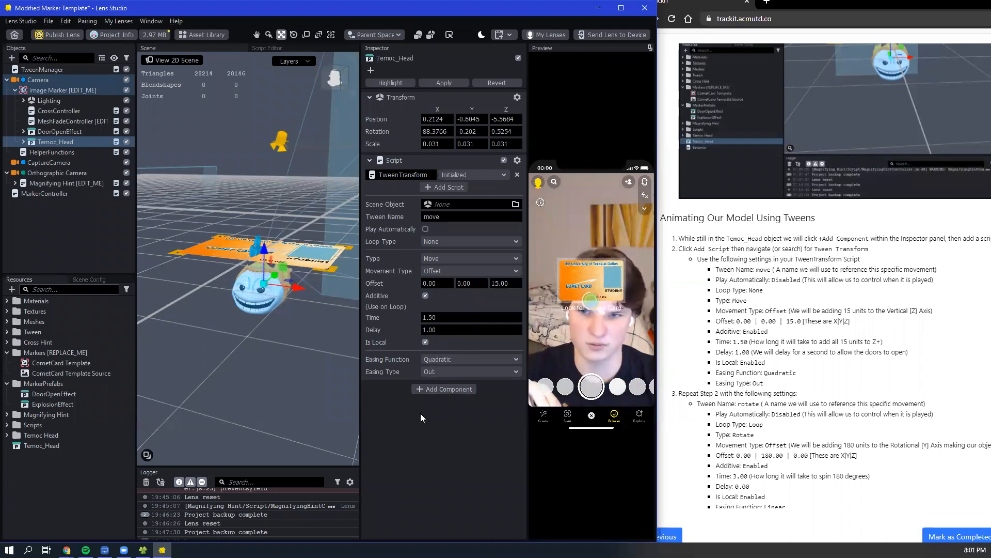
pyautogui.click(428, 359)
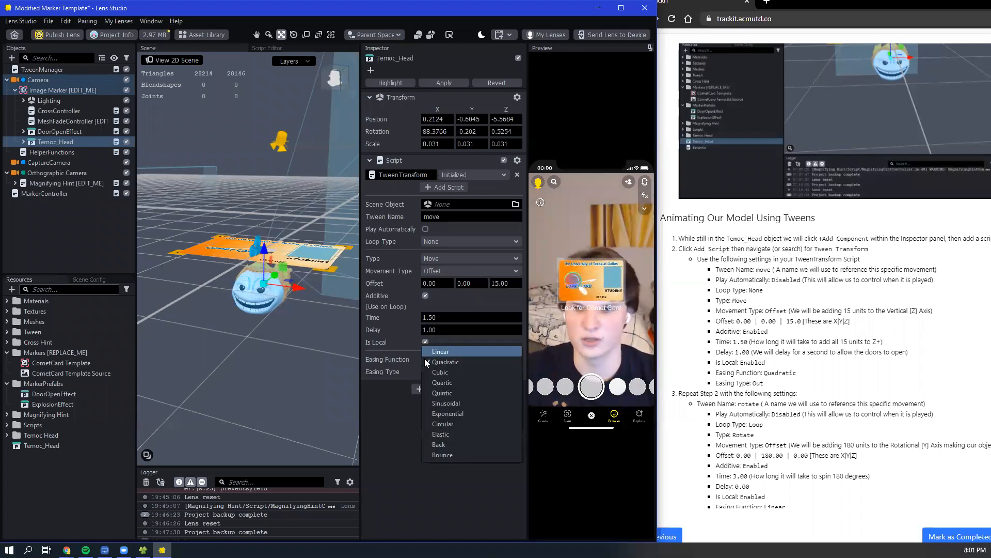
pyautogui.click(402, 426)
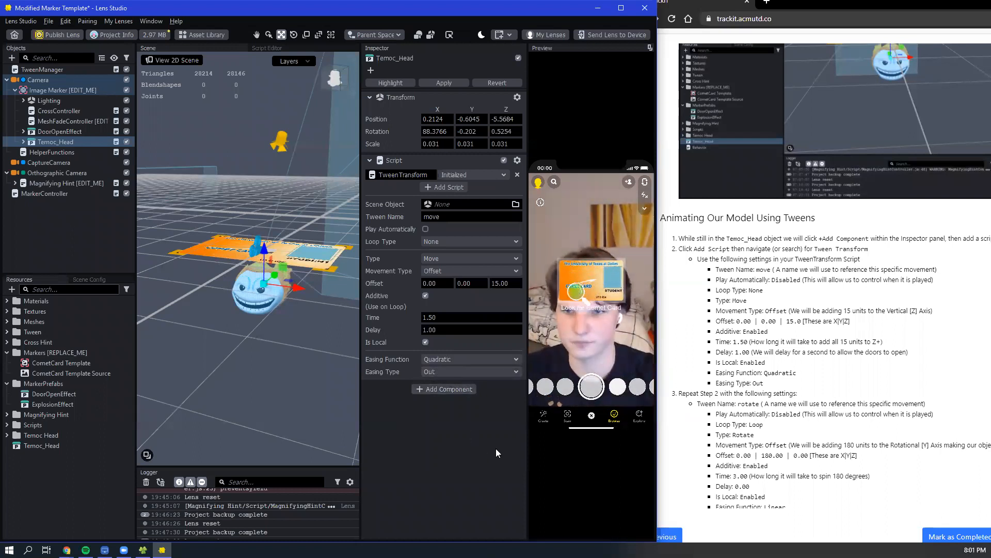
# - Add a second Script component to Temoc_Head and assign the TweenTransform script to it
pyautogui.click(452, 389)
pyautogui.click(406, 243)
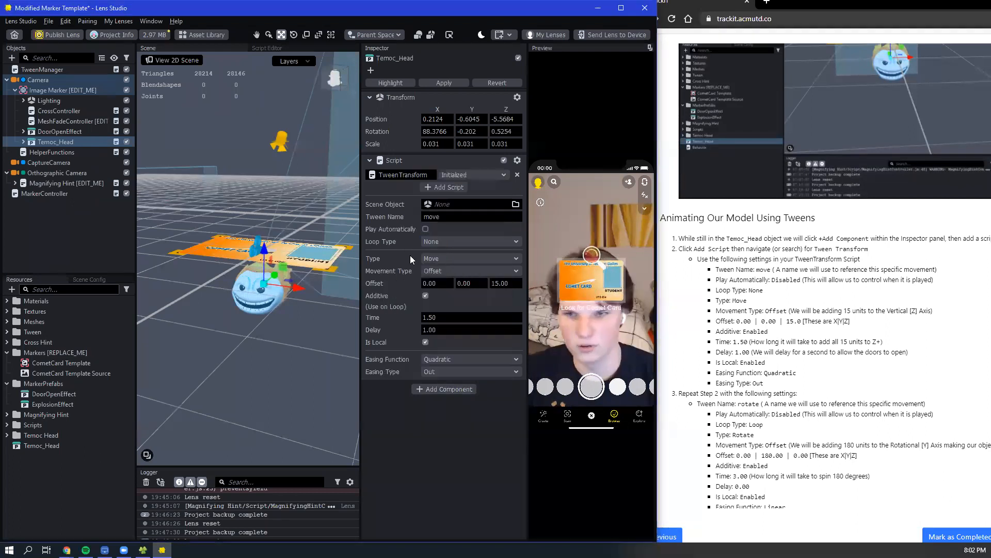
pyautogui.click(429, 403)
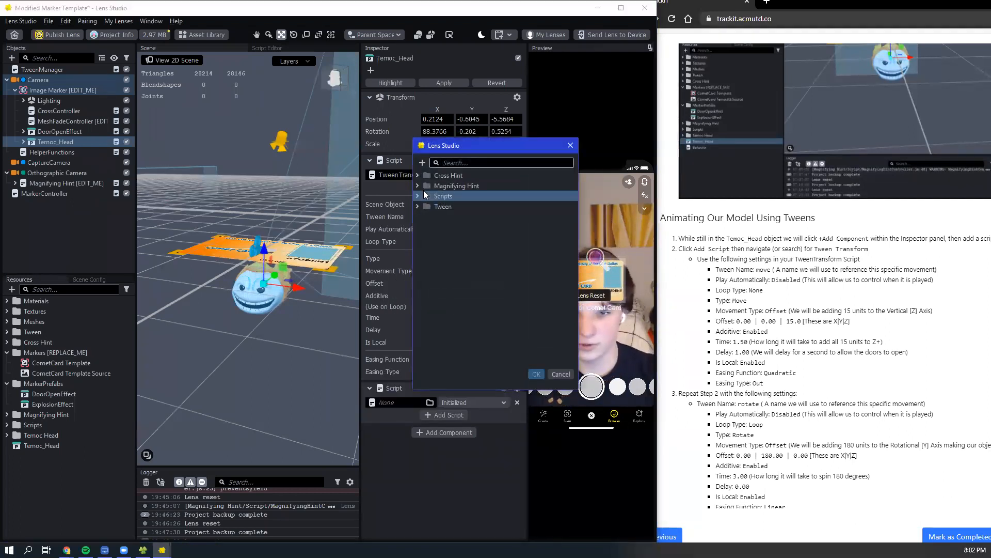
pyautogui.moveTo(471, 146); pyautogui.dragTo(235, 161)
pyautogui.write('twee')
pyautogui.click(238, 297)
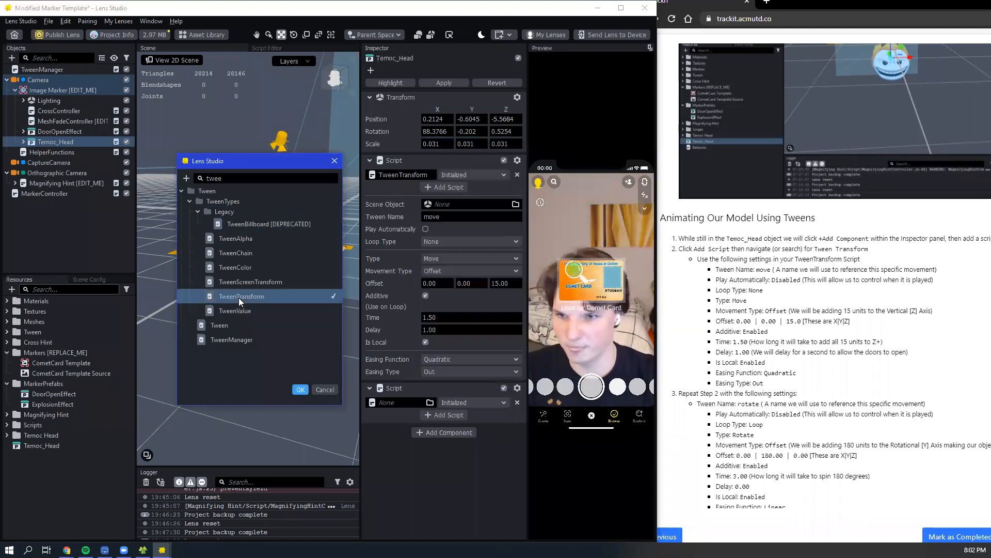
pyautogui.click(304, 387)
# - Name the second TweenTransform tween "rotate" and disable its Play Automatically option
pyautogui.scroll(-3, 425, 363)
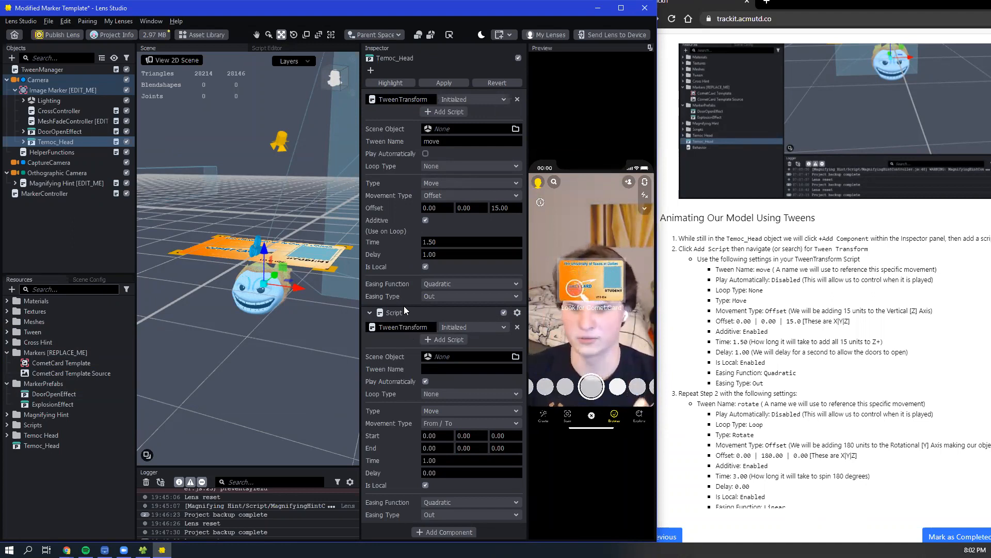
pyautogui.click(433, 369)
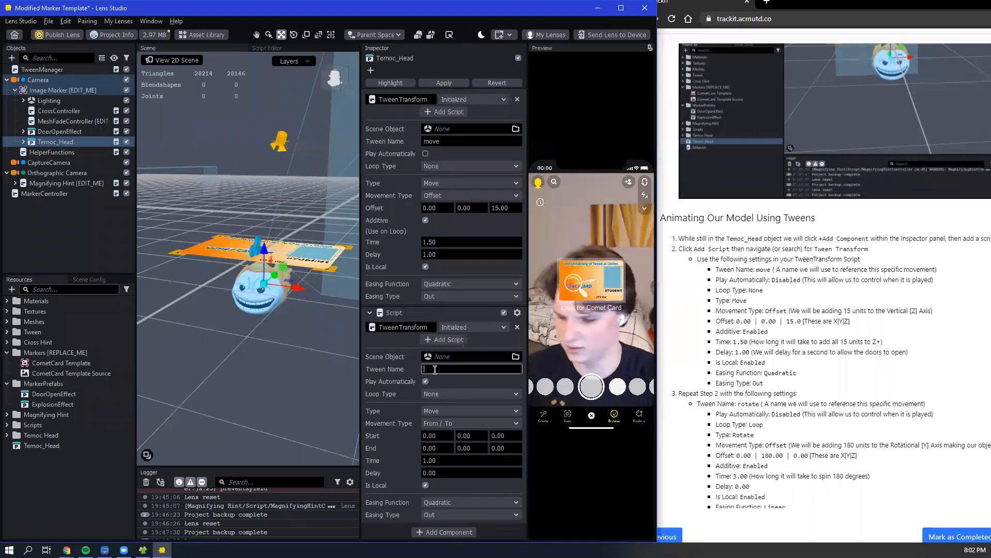
pyautogui.write('rotate')
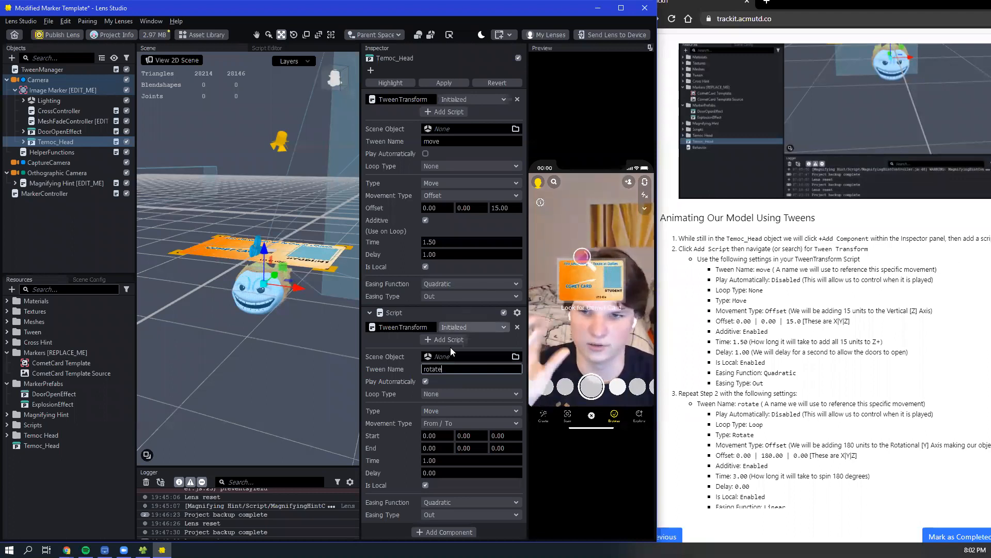
pyautogui.scroll(-1, 723, 382)
pyautogui.scroll(-3, 724, 383)
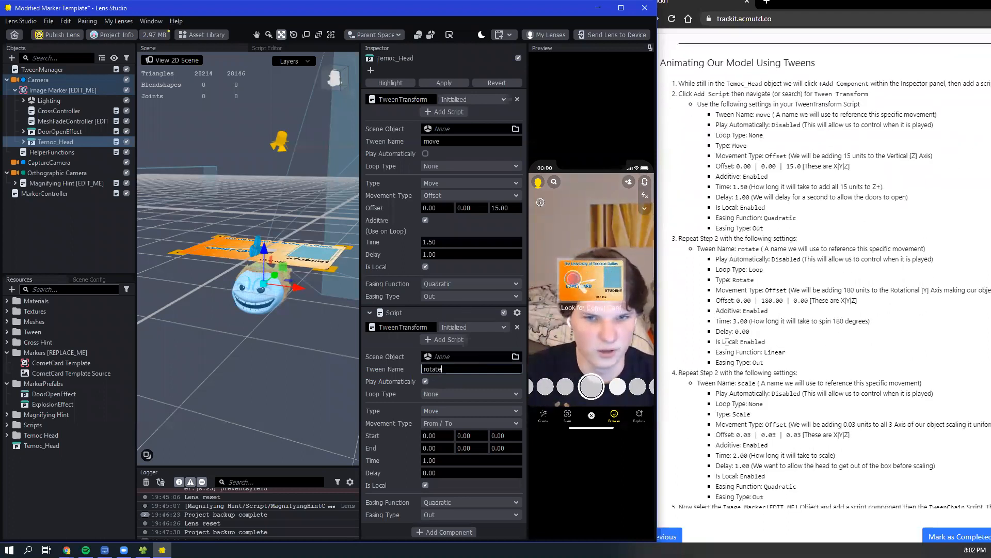
pyautogui.click(426, 381)
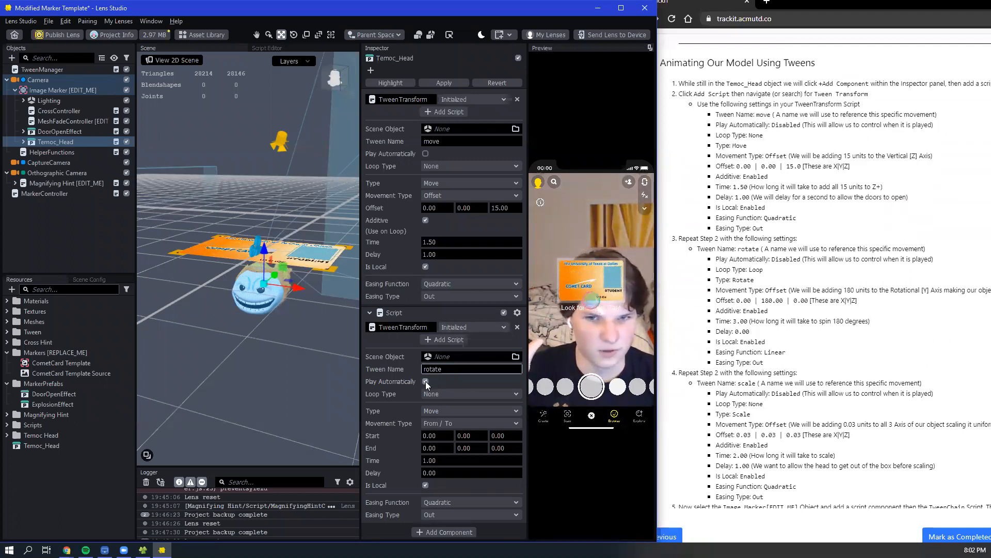
pyautogui.scroll(-2, 769, 353)
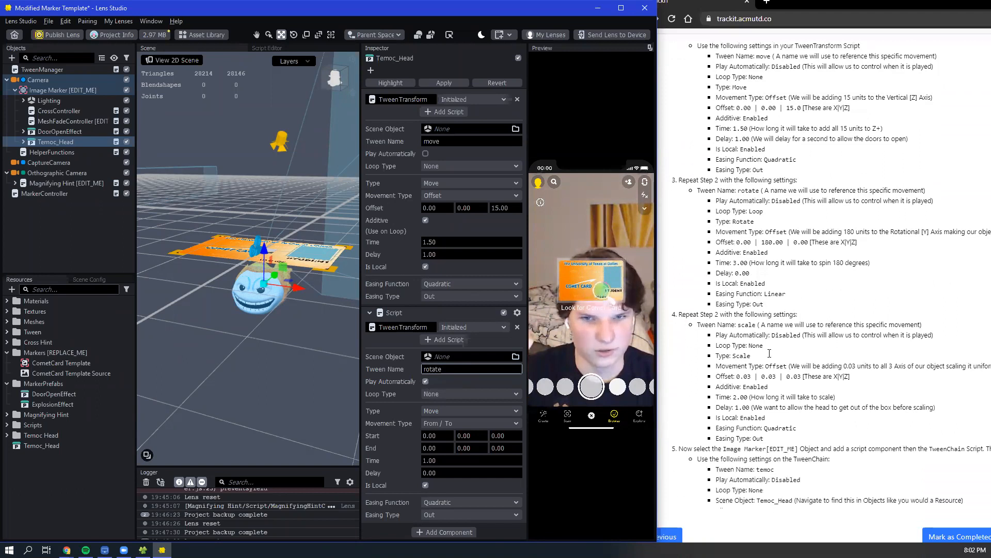
pyautogui.click(426, 381)
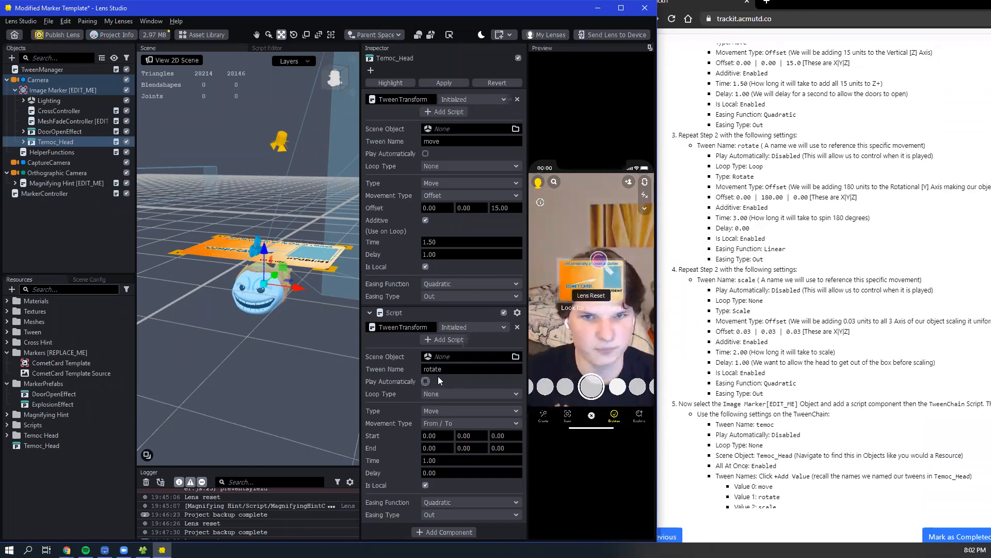
# - Set the rotate tween's Loop Type to Loop, Type to Rotate and Movement Type to Offset
pyautogui.click(444, 395)
pyautogui.click(445, 408)
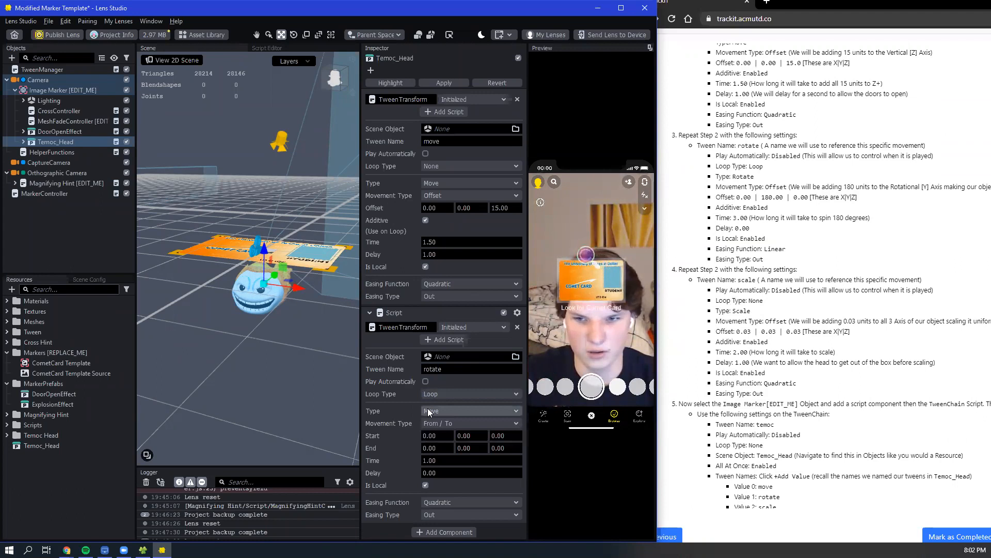
pyautogui.click(427, 408)
pyautogui.click(446, 433)
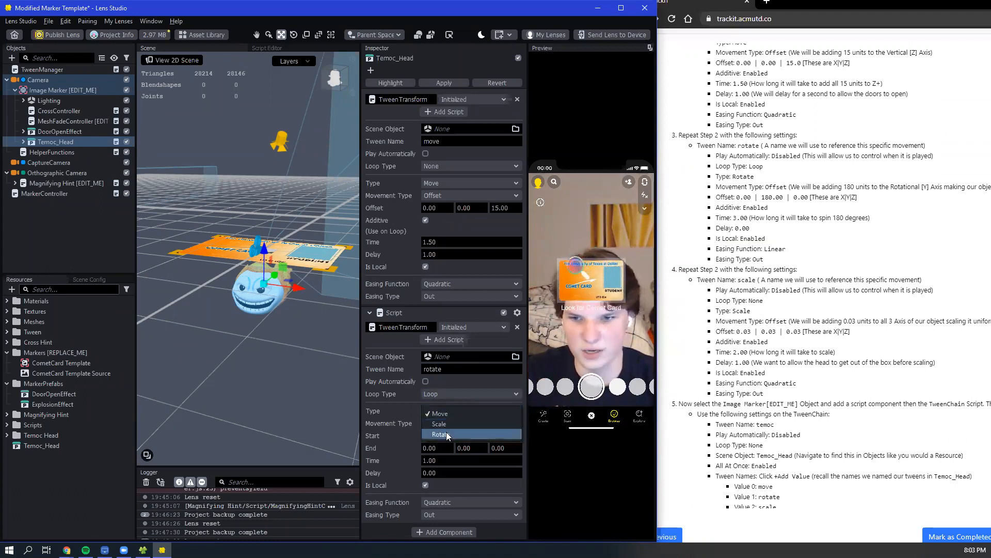
pyautogui.click(447, 424)
pyautogui.click(451, 453)
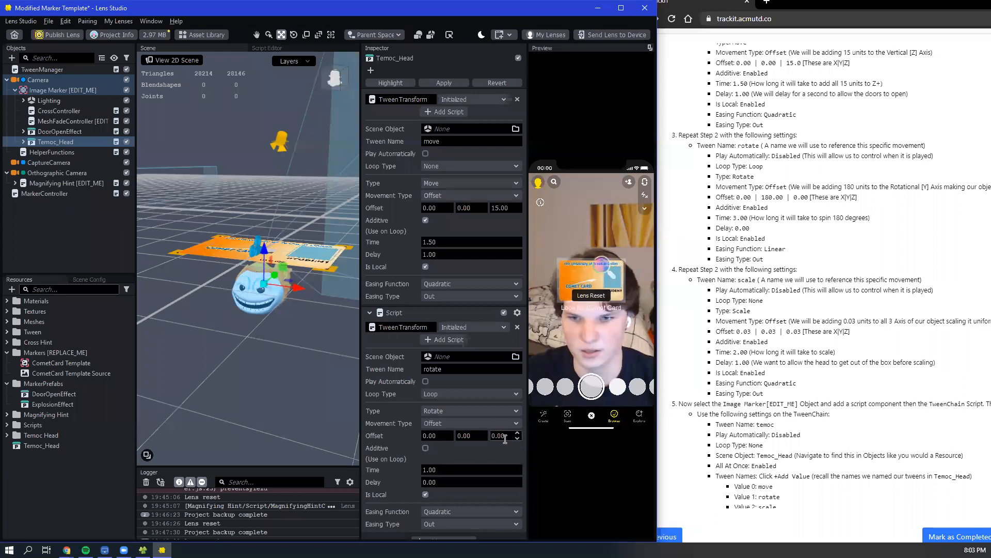
# - Set the rotate tween's Y Offset to 180.00 and enable its Additive and Play Automatically options
pyautogui.click(475, 436)
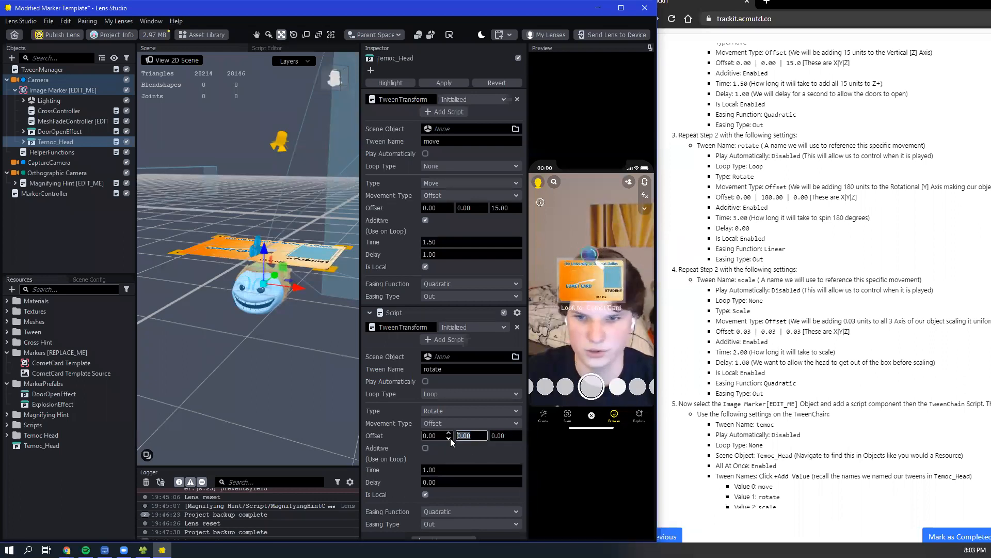
pyautogui.write('180')
pyautogui.click(450, 441)
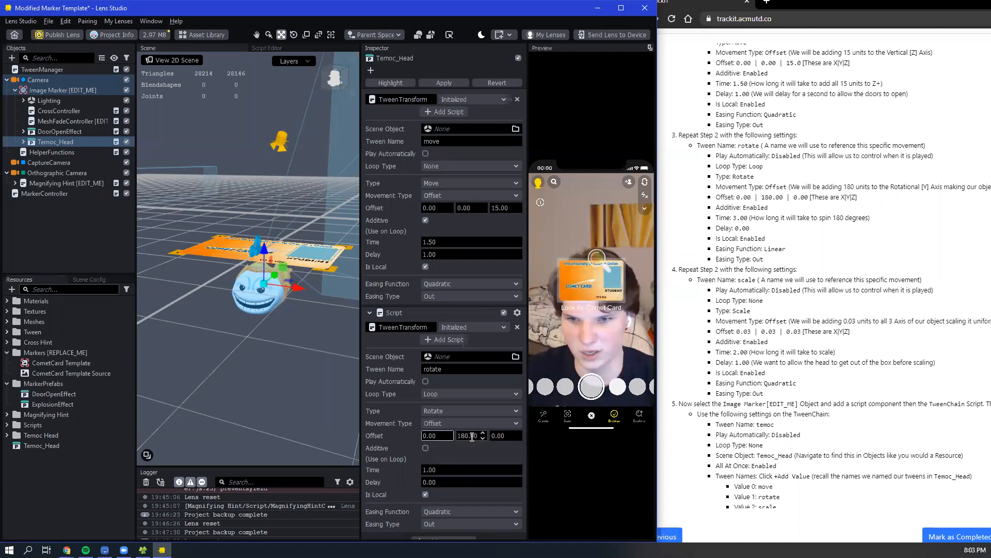
pyautogui.click(465, 437)
pyautogui.click(424, 448)
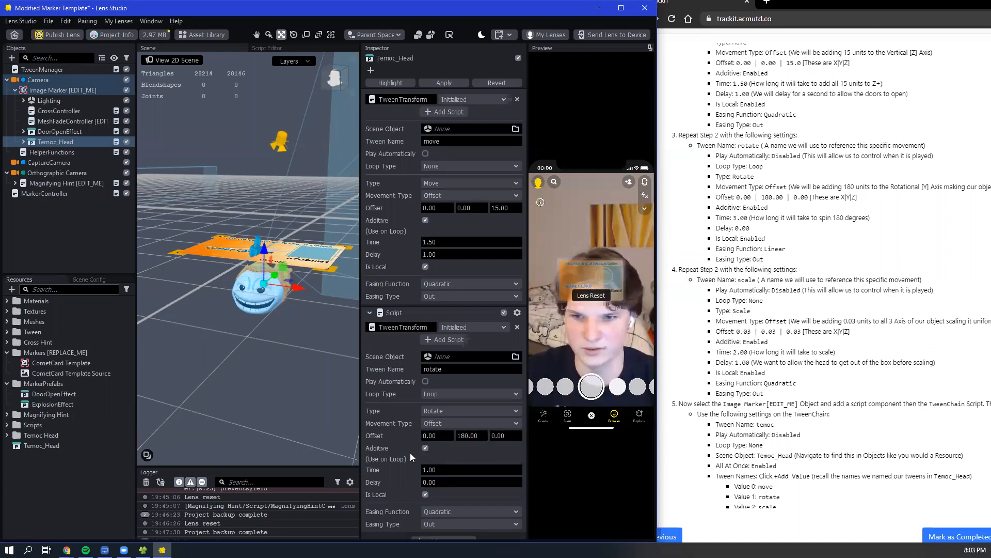
pyautogui.click(427, 380)
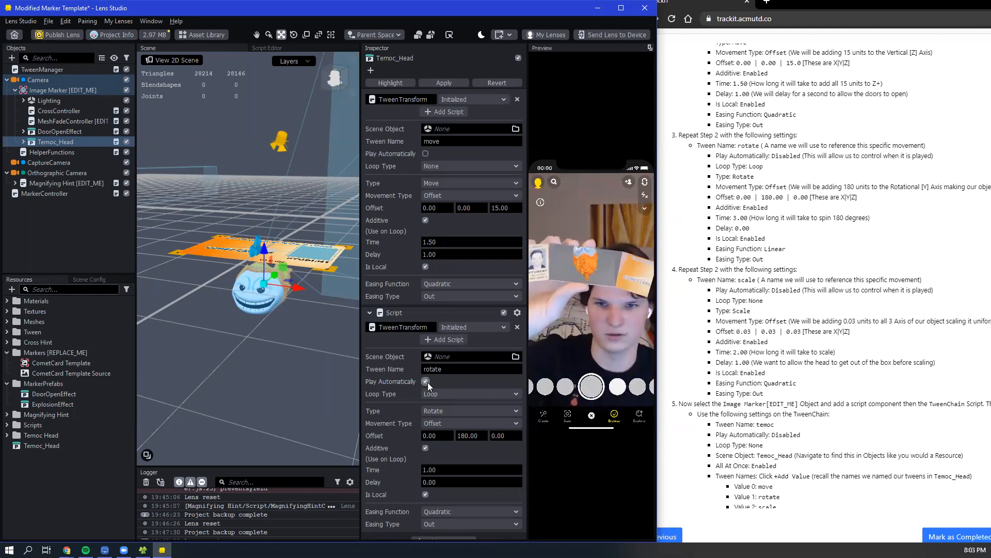
# - Set the rotate tween's Easing Function to Linear and its Time to 3.00
pyautogui.click(443, 508)
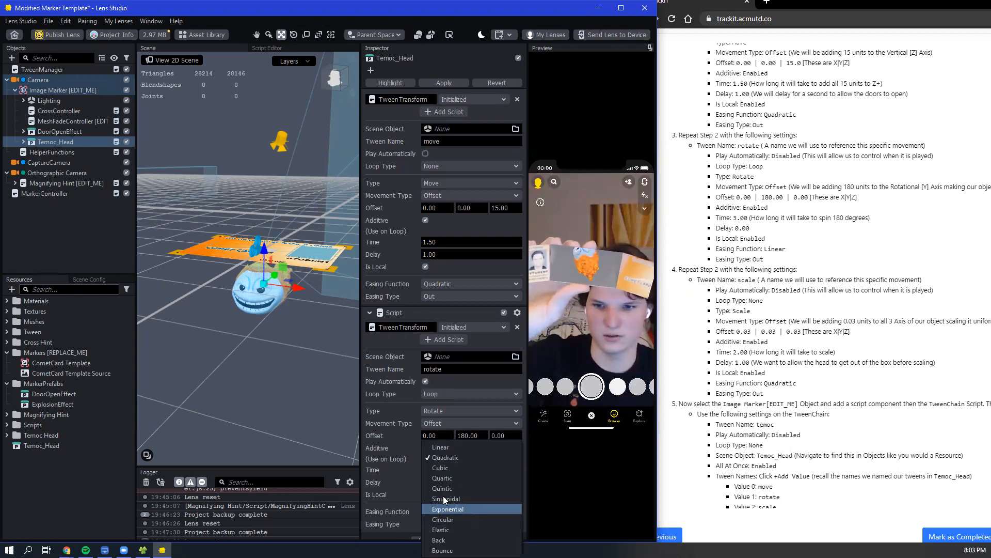
pyautogui.click(435, 447)
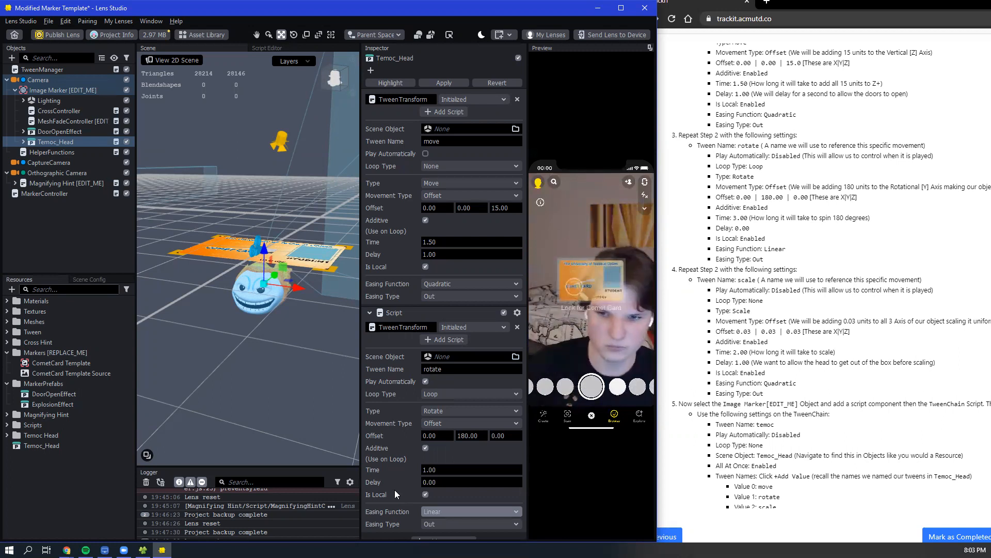
pyautogui.moveTo(450, 470); pyautogui.dragTo(386, 464)
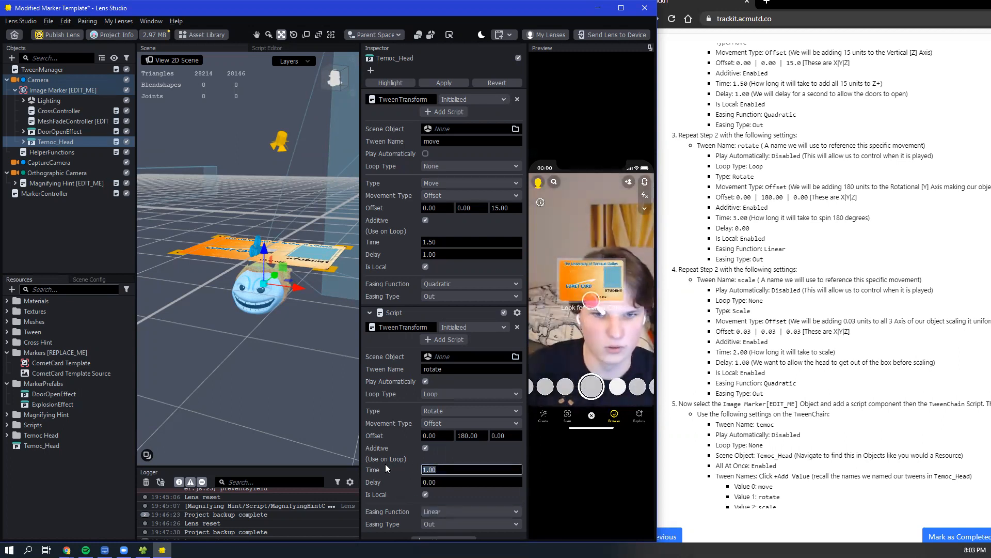
pyautogui.write('3')
pyautogui.press('Return')
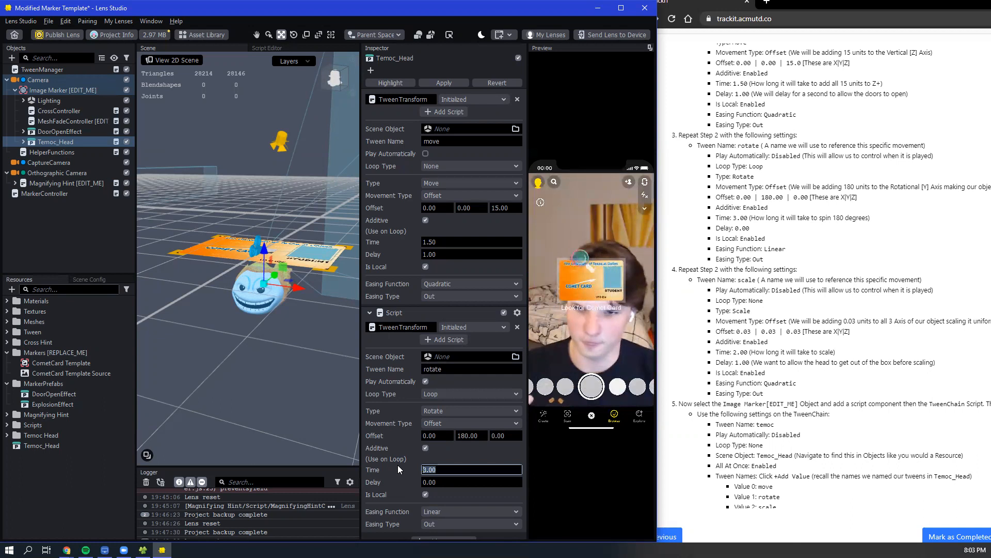
# - Add a third Script component to Temoc_Head and assign the TweenTransform script to it
pyautogui.scroll(-1, 454, 480)
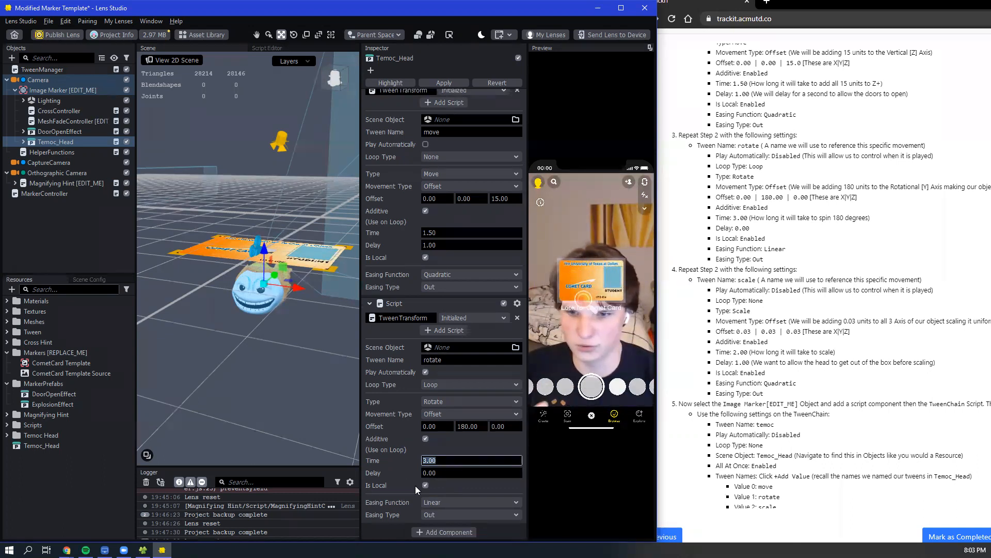
pyautogui.click(426, 532)
pyautogui.click(461, 386)
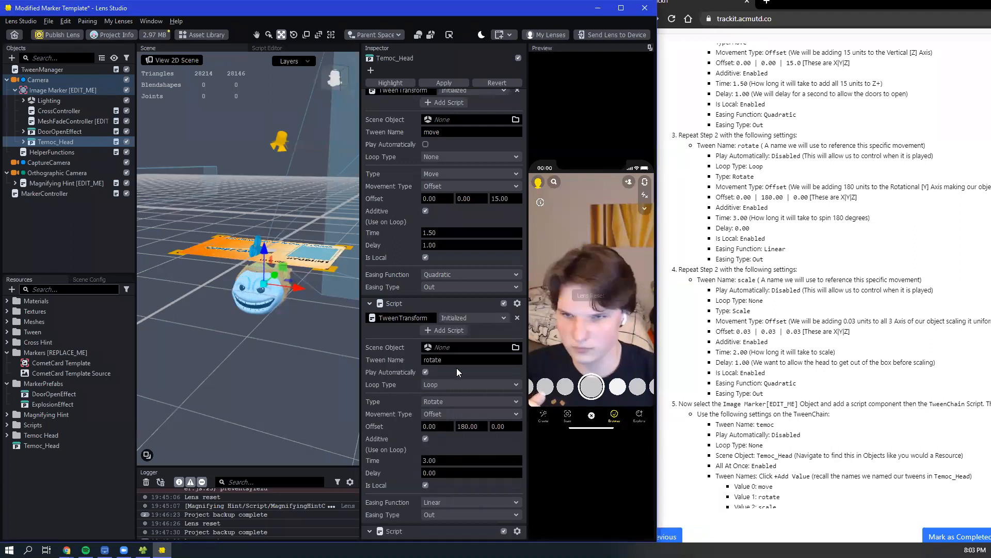
pyautogui.scroll(-1, 411, 426)
pyautogui.click(437, 514)
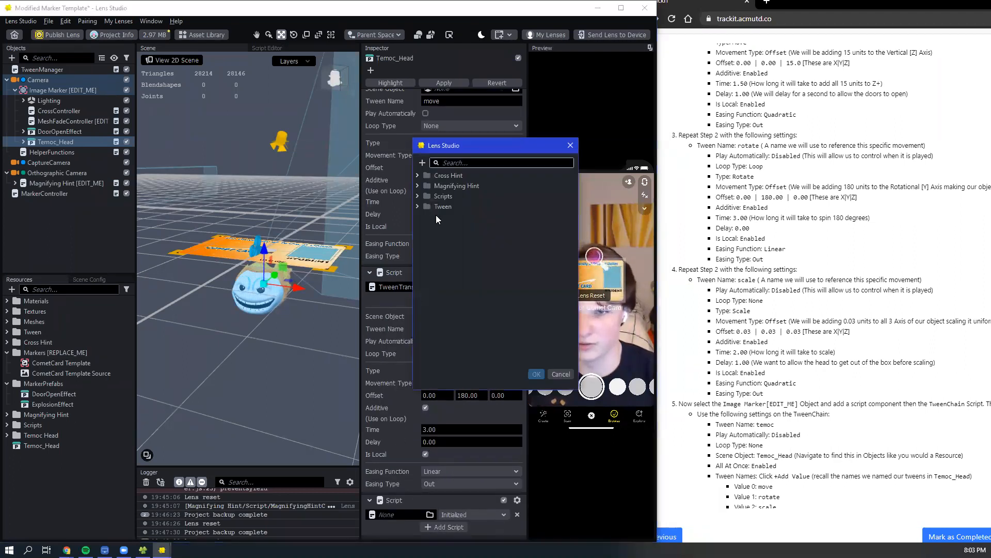
pyautogui.write('tw')
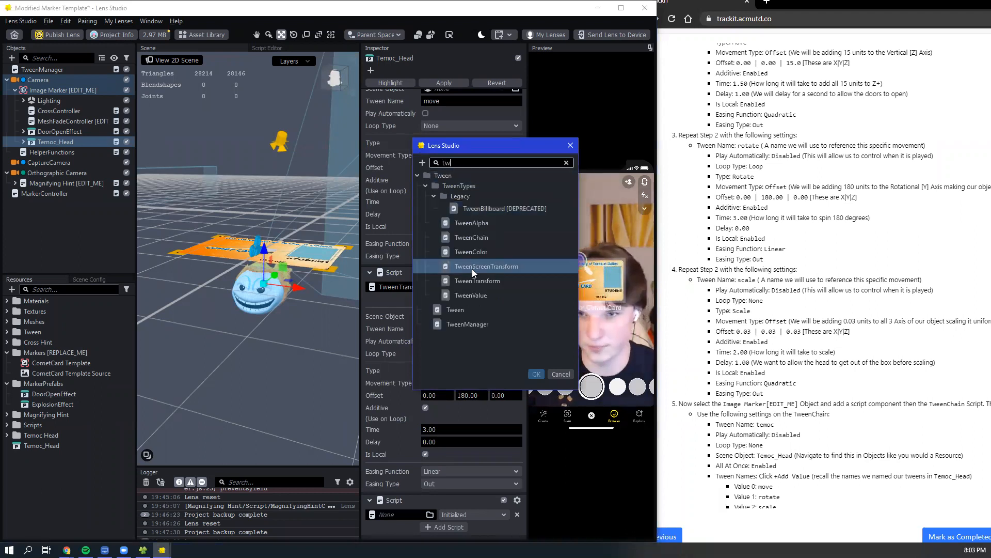
pyautogui.click(480, 281)
pyautogui.click(536, 374)
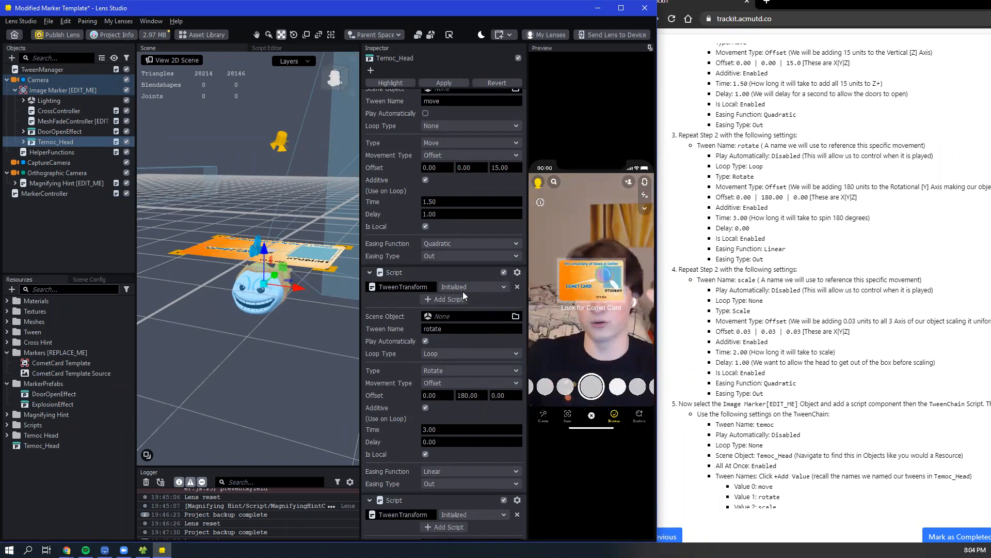
# - Name the third TweenTransform tween "scale" and disable Play Automatically for both the scale and rotate tweens
pyautogui.scroll(-3, 480, 341)
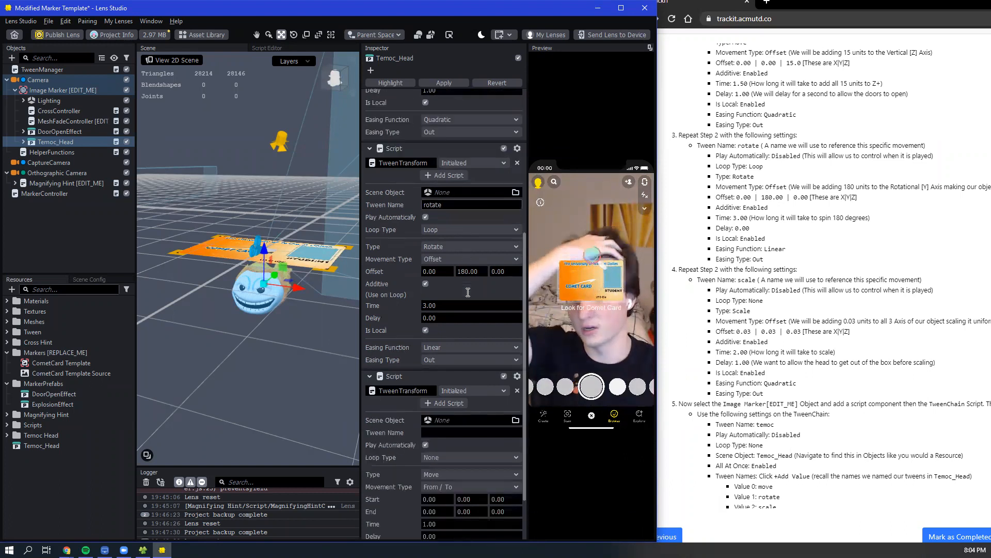
pyautogui.click(458, 370)
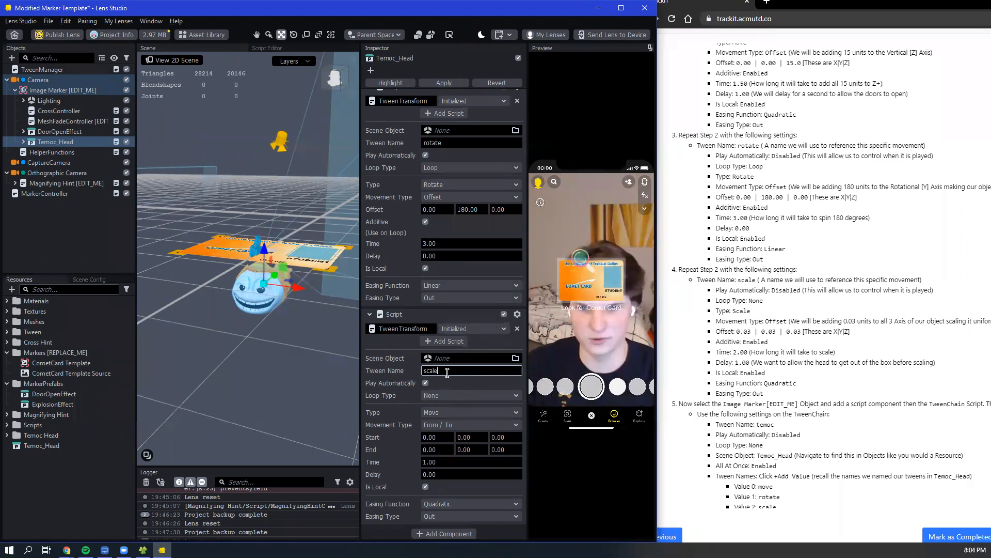
pyautogui.click(426, 383)
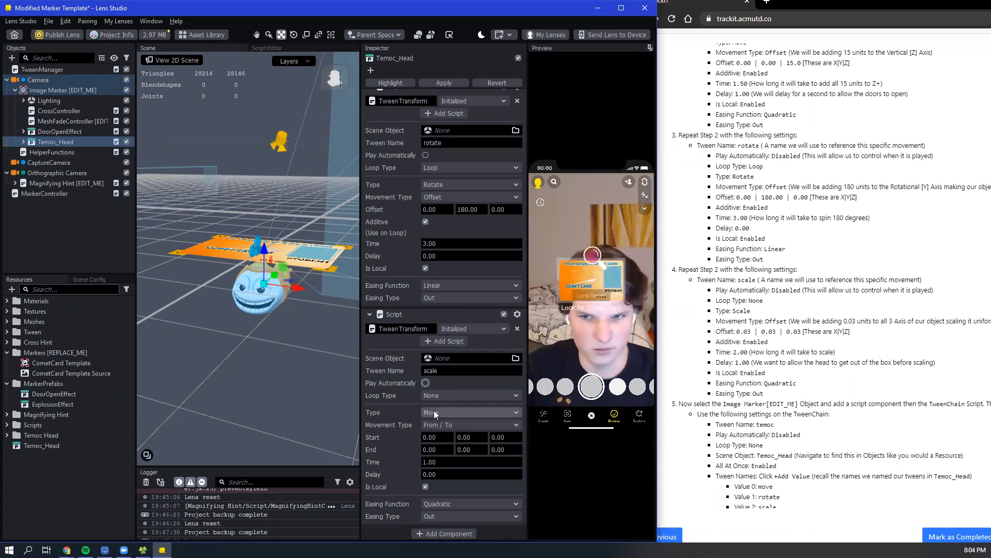
# - Set the scale tween's Type to Scale and its Movement Type to Offset
pyautogui.click(448, 411)
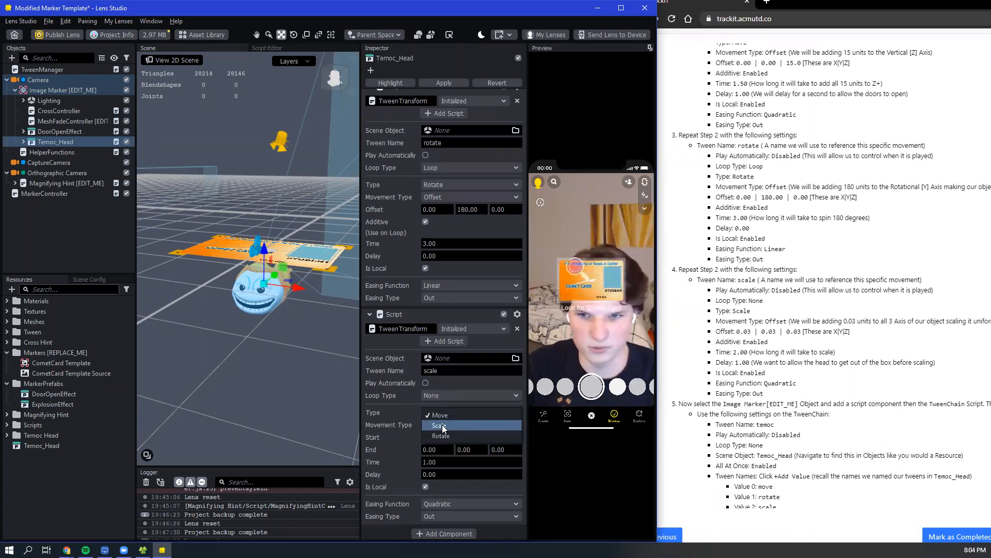
pyautogui.click(442, 425)
pyautogui.click(442, 424)
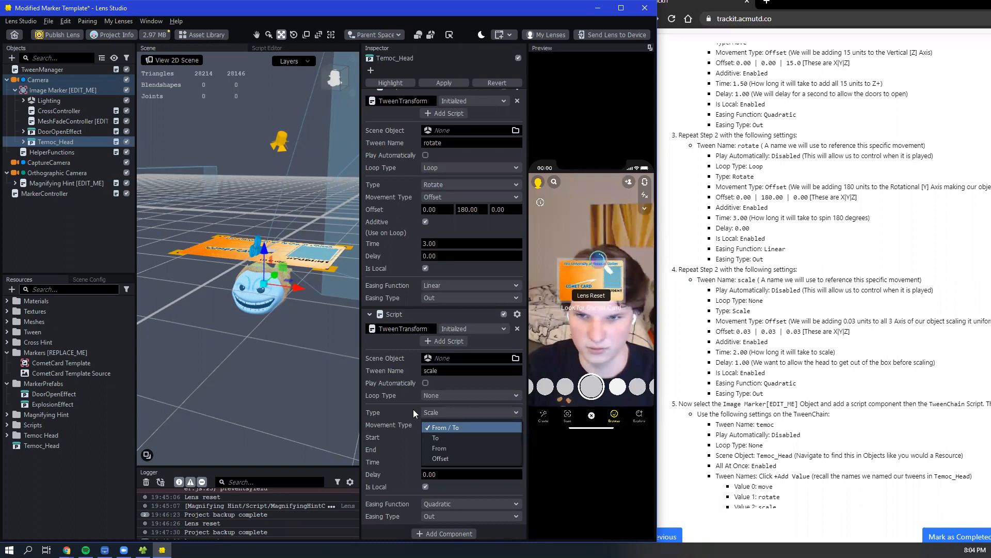
pyautogui.click(414, 409)
pyautogui.click(430, 426)
pyautogui.click(448, 457)
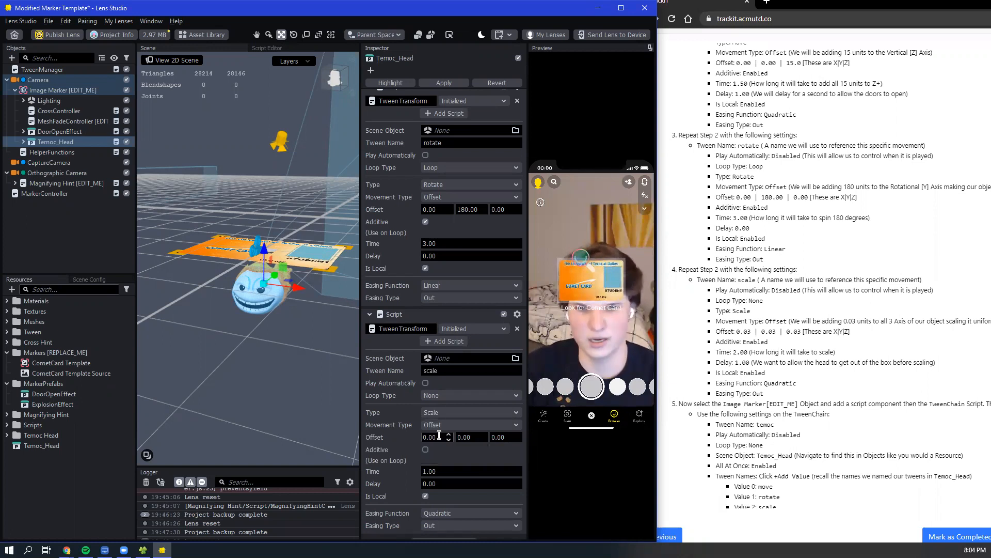
# - Set the scale tween's Offset to 0.03 on all three axes
pyautogui.scroll(5, 391, 345)
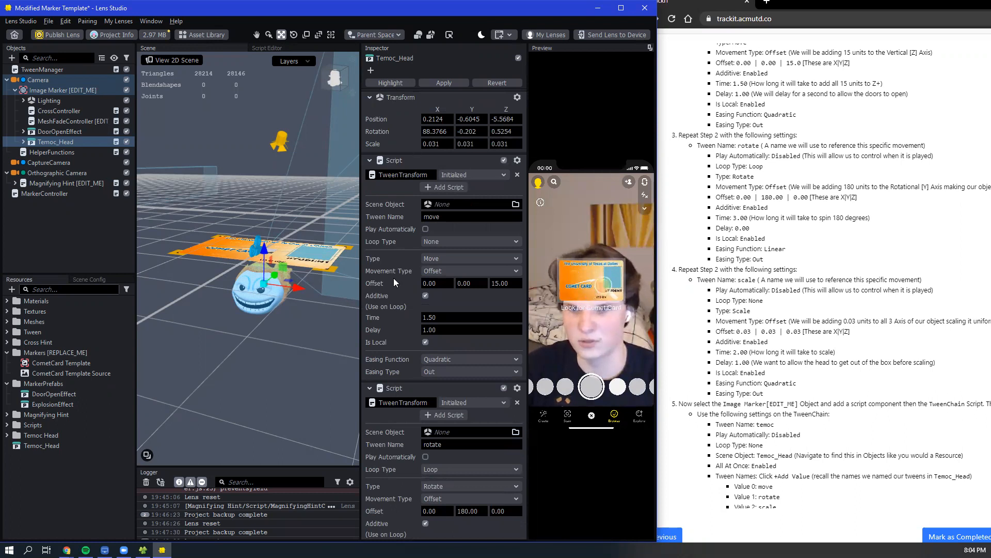
pyautogui.scroll(-6, 393, 282)
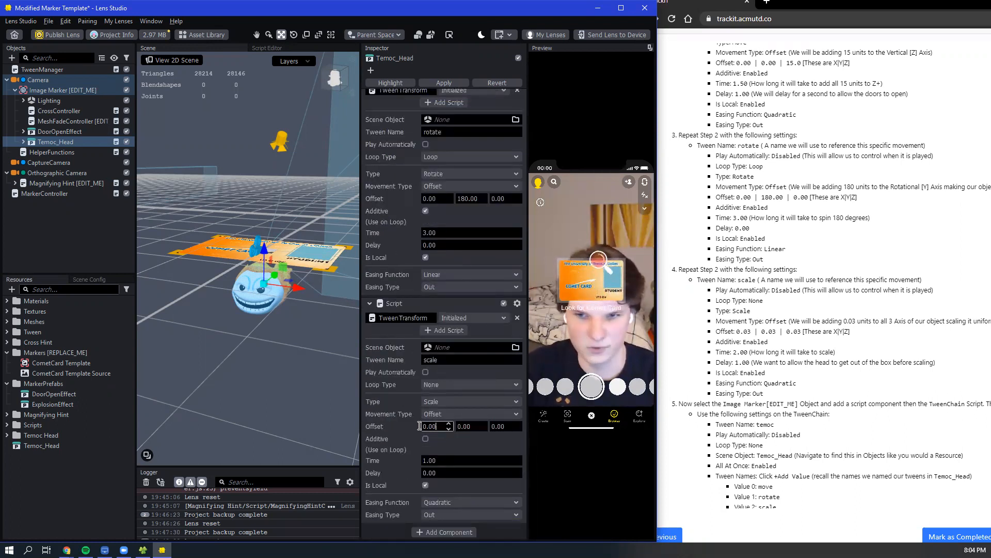
pyautogui.write('.03')
pyautogui.press('Tab')
pyautogui.write('.0233')
pyautogui.press('Tab')
pyautogui.write('.03')
pyautogui.press('Return')
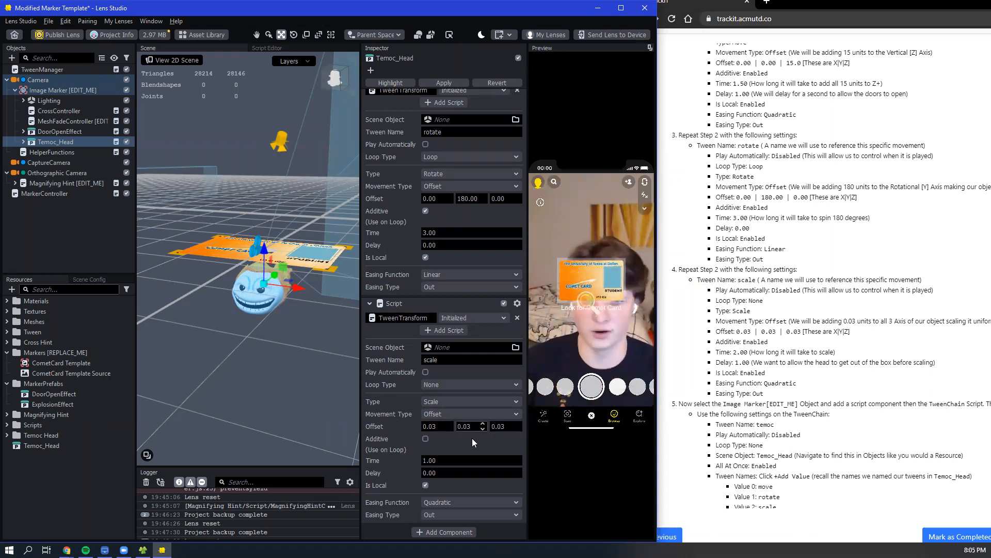
# - Set the scale tween's Time to 2.00 and its Delay to 1.00
pyautogui.moveTo(448, 460); pyautogui.dragTo(403, 469)
pyautogui.write('2')
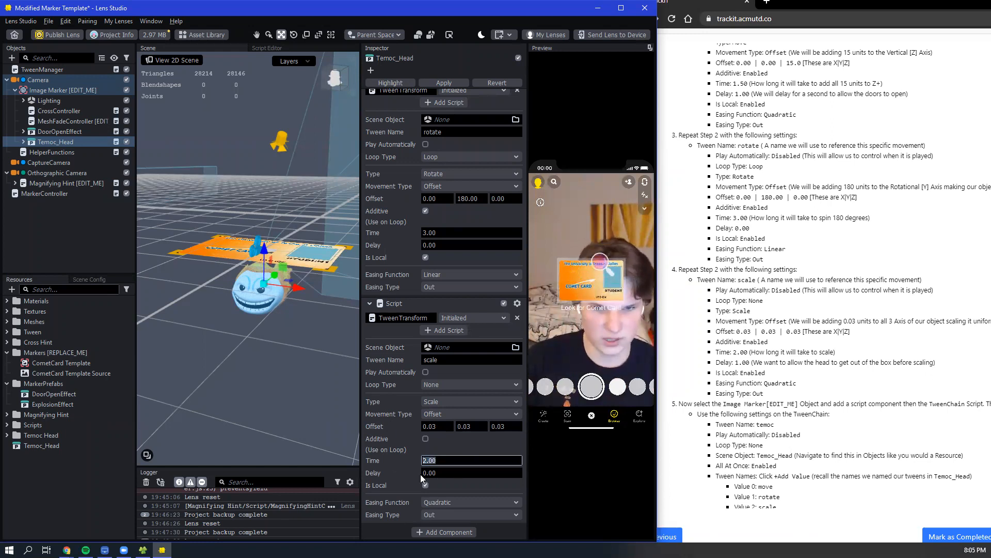
pyautogui.press('Return')
pyautogui.moveTo(436, 469); pyautogui.dragTo(388, 465)
pyautogui.write('1')
pyautogui.press('Return')
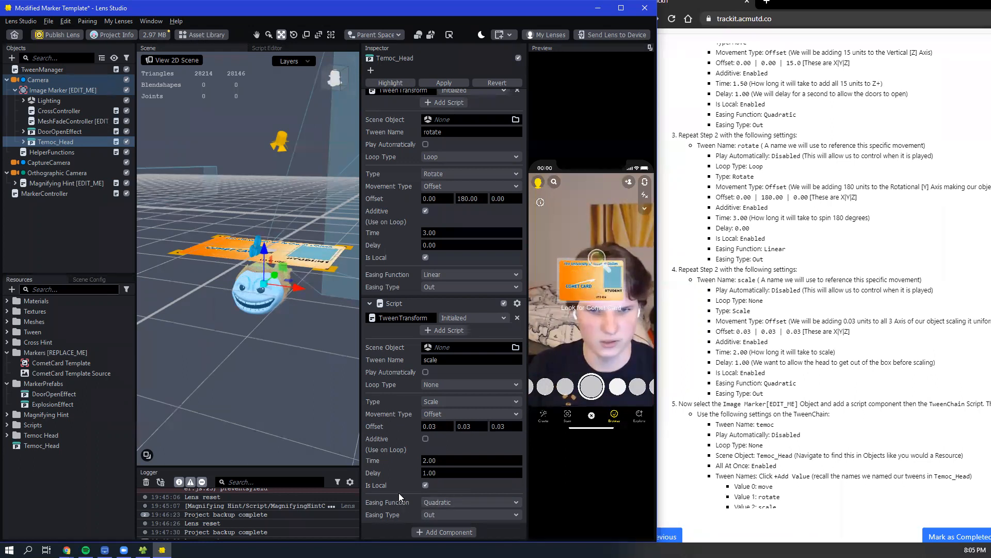
# - Add a Script component to the Image Marker [EDIT_ME] object and assign the TweenChain script to it
pyautogui.scroll(10, 395, 464)
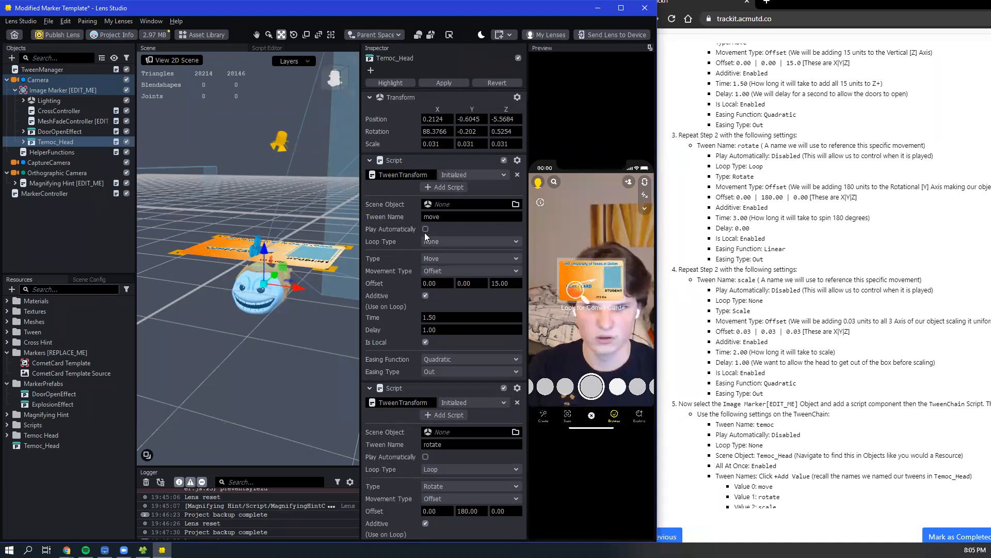
pyautogui.scroll(-7, 439, 239)
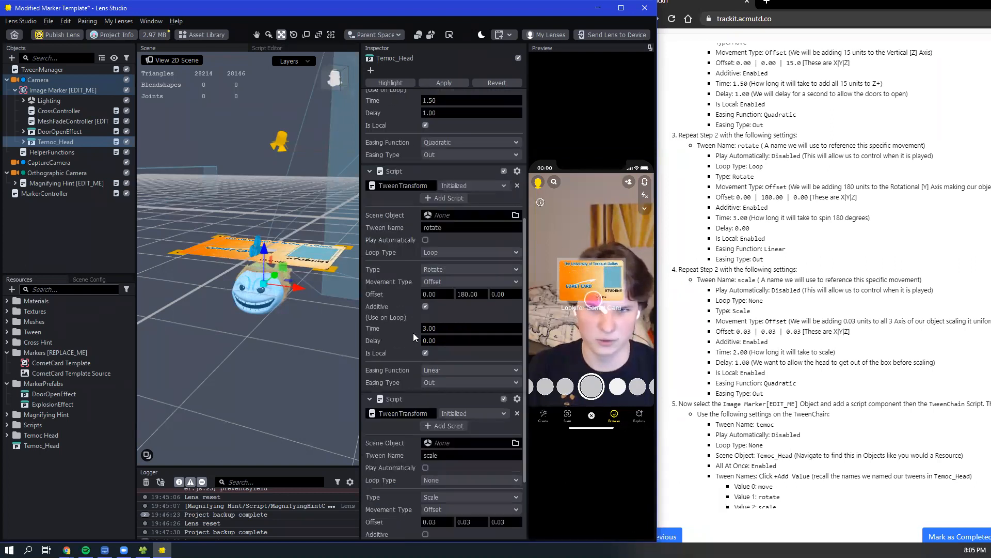
pyautogui.scroll(-3, 414, 340)
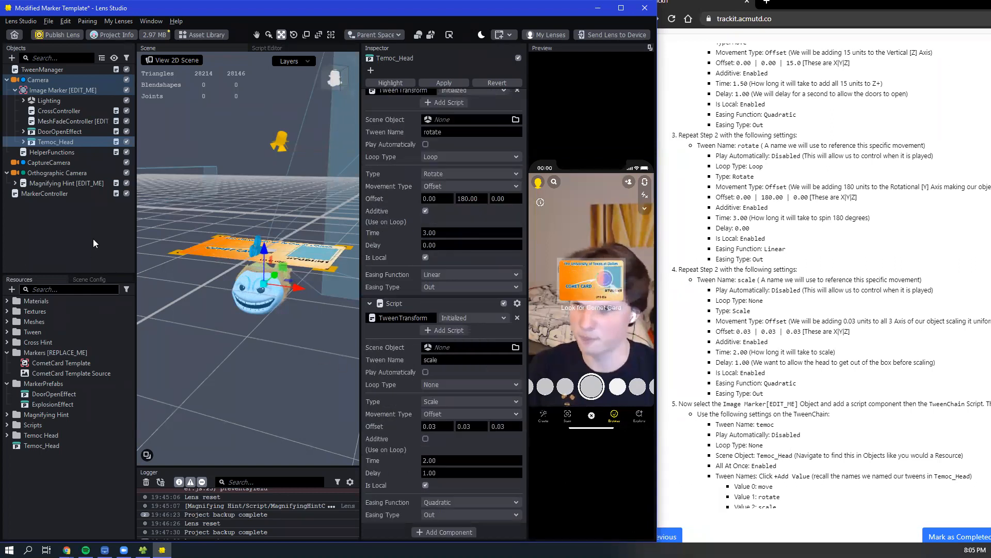
pyautogui.click(52, 90)
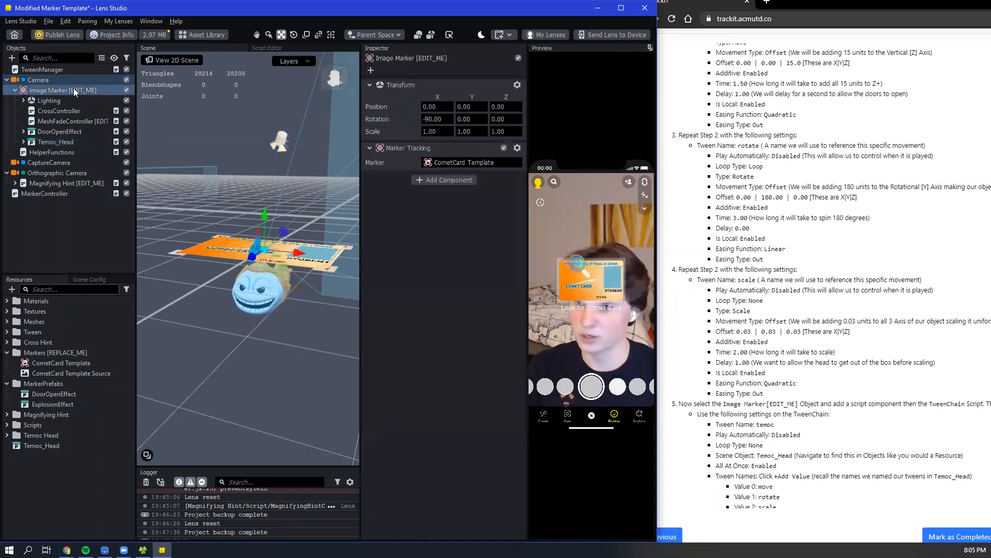
pyautogui.click(437, 180)
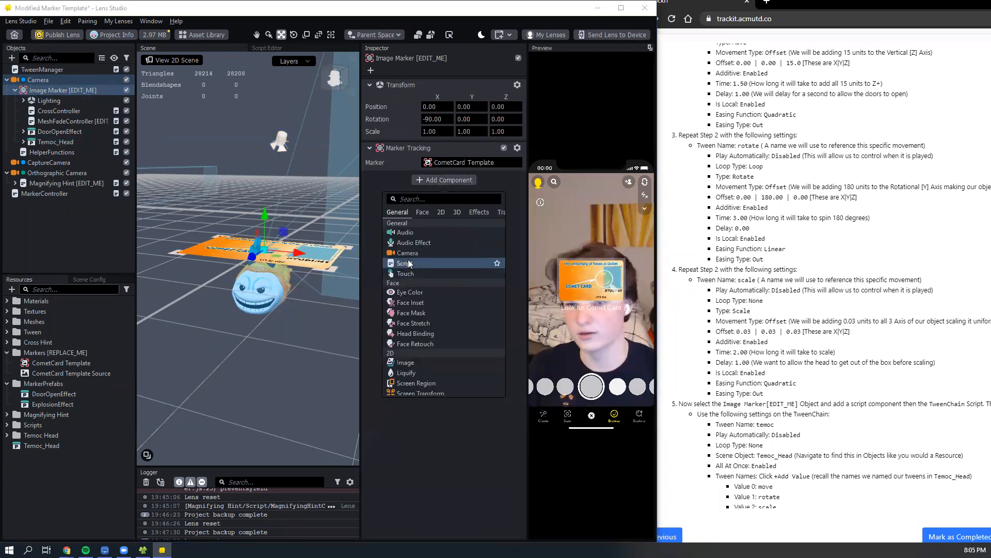
pyautogui.click(408, 263)
pyautogui.click(437, 193)
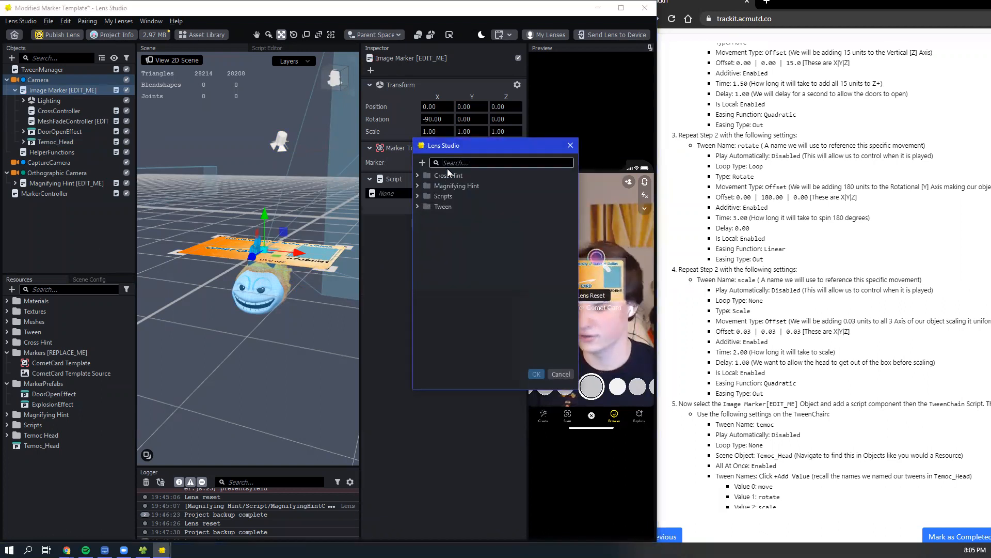
pyautogui.write('tween')
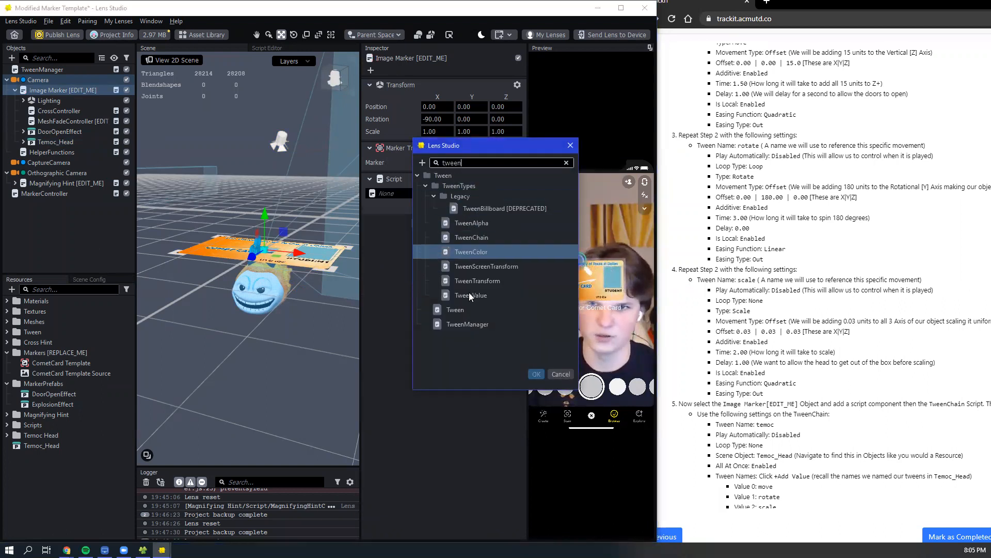
pyautogui.click(483, 237)
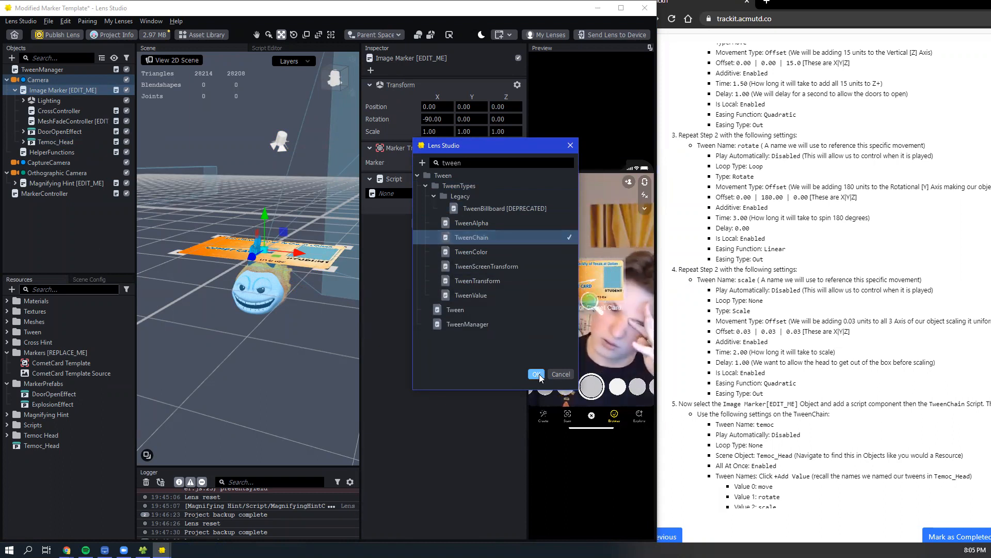
pyautogui.click(538, 374)
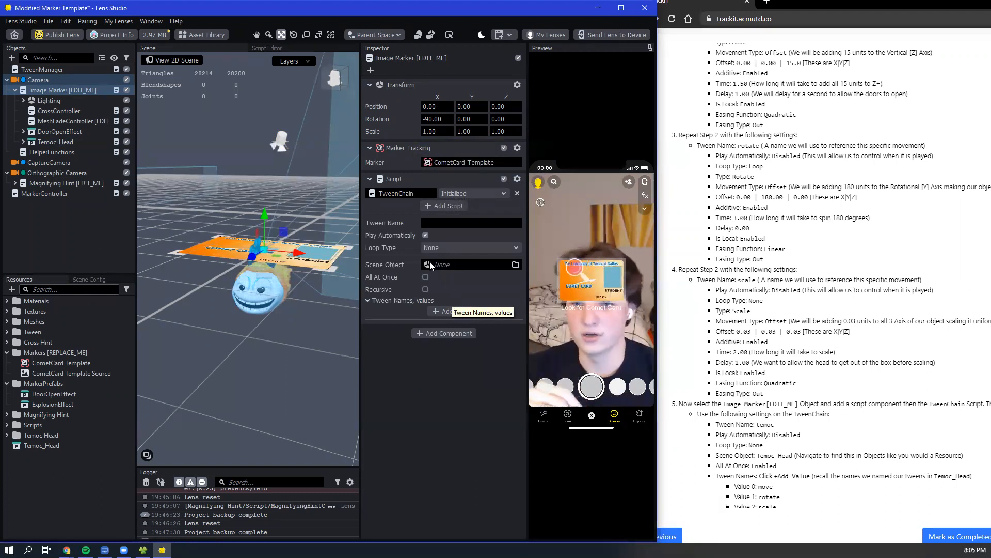
# - Name the Image Marker's TweenChain tween "temoc"
pyautogui.click(439, 223)
pyautogui.write('temoc')
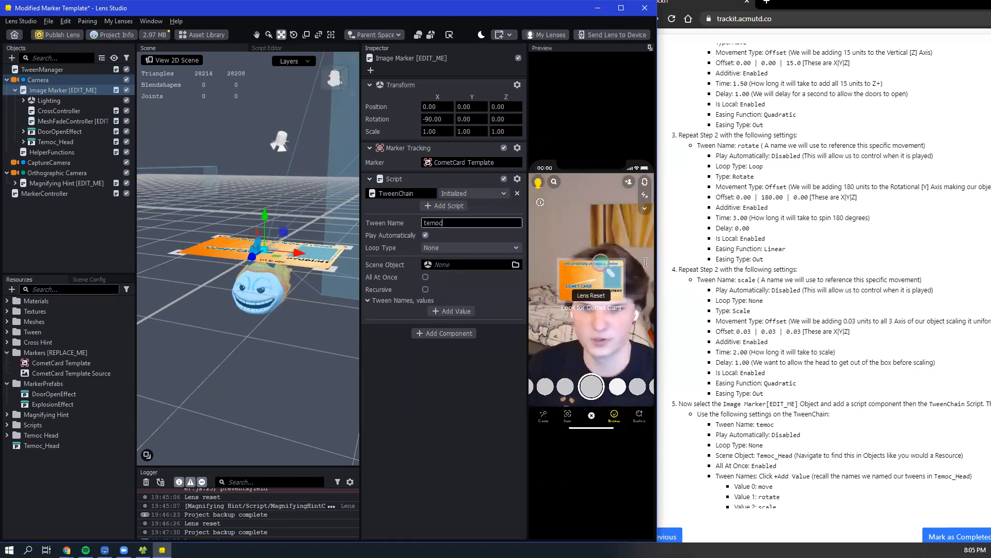
pyautogui.scroll(-3, 723, 258)
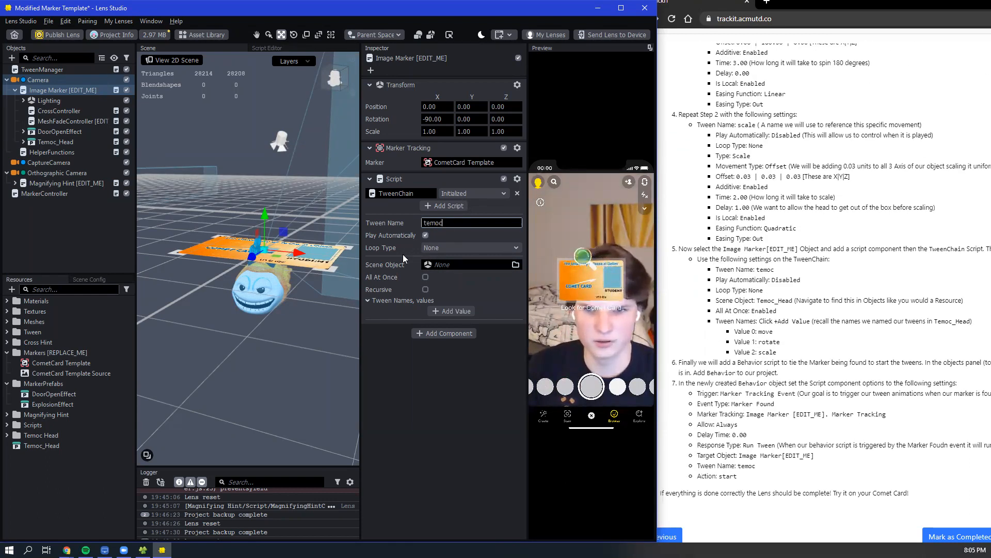
# - Turn off Play Automatically for the temoc TweenChain and set its Scene Object to Temoc_Head
pyautogui.press('Return')
pyautogui.click(425, 235)
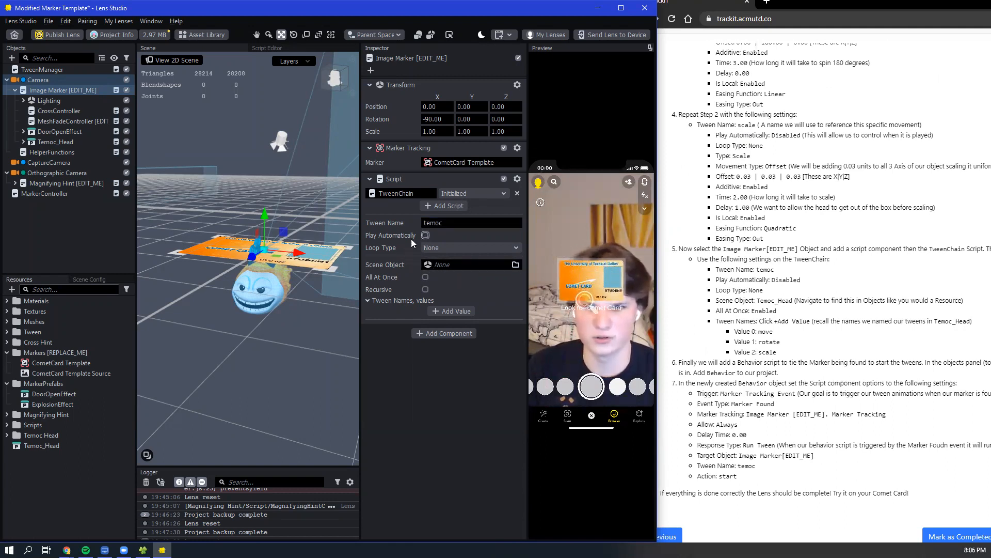
pyautogui.click(440, 264)
pyautogui.click(417, 175)
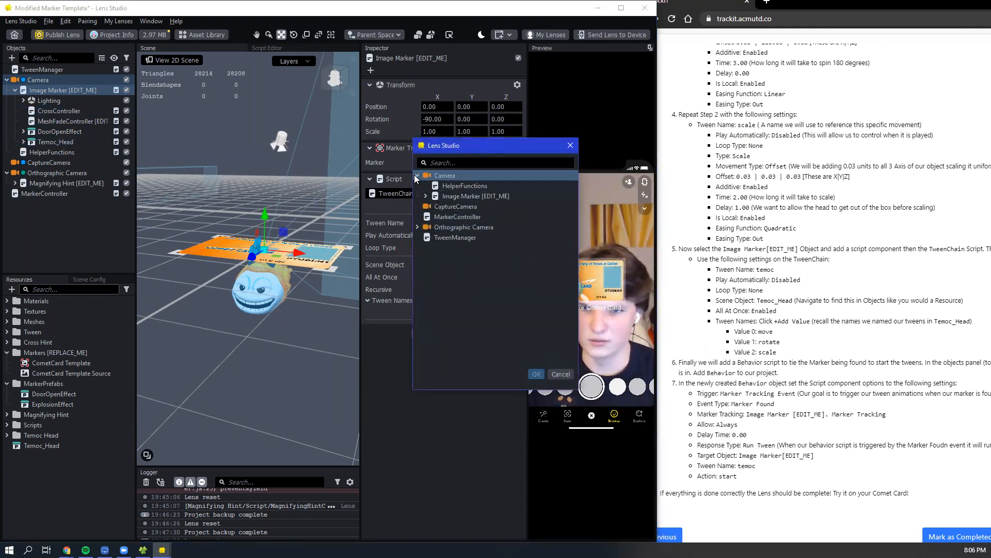
pyautogui.moveTo(452, 148); pyautogui.dragTo(576, 152)
pyautogui.click(498, 194)
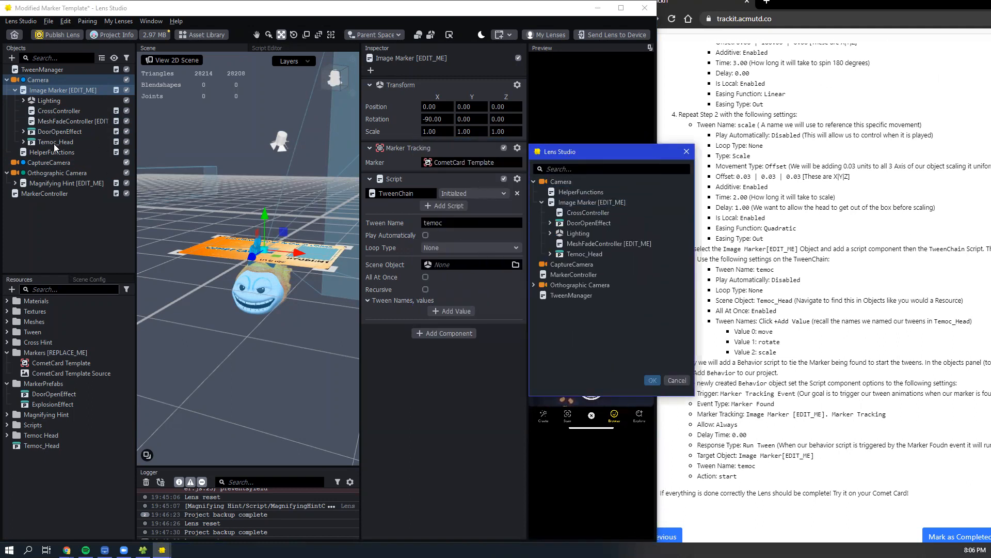
pyautogui.click(687, 151)
pyautogui.moveTo(56, 142); pyautogui.dragTo(442, 264)
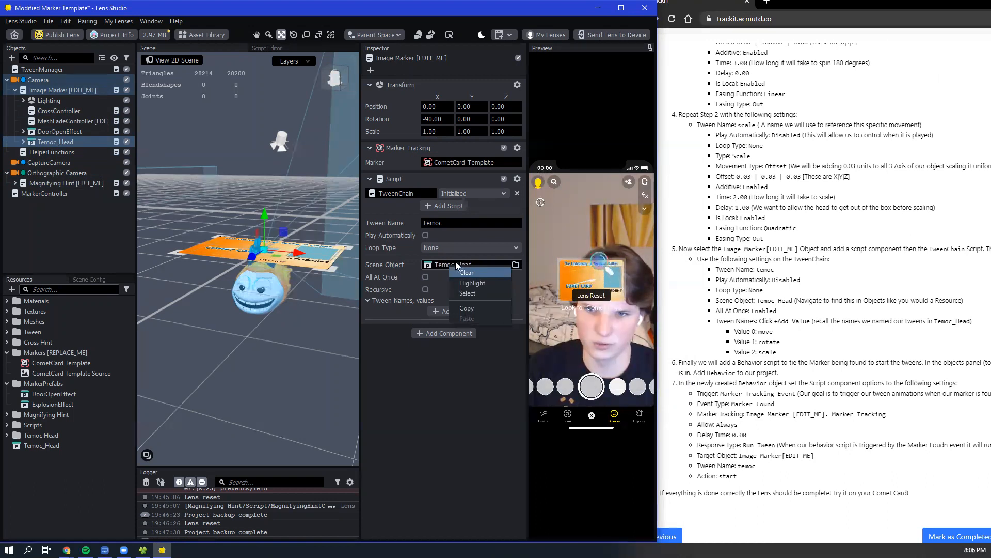
# - Reassign the TweenChain's Scene Object by choosing Temoc_Head under Camera > Image Marker [EDIT_ME] in the object picker
pyautogui.click(456, 263)
pyautogui.click(418, 175)
pyautogui.click(426, 195)
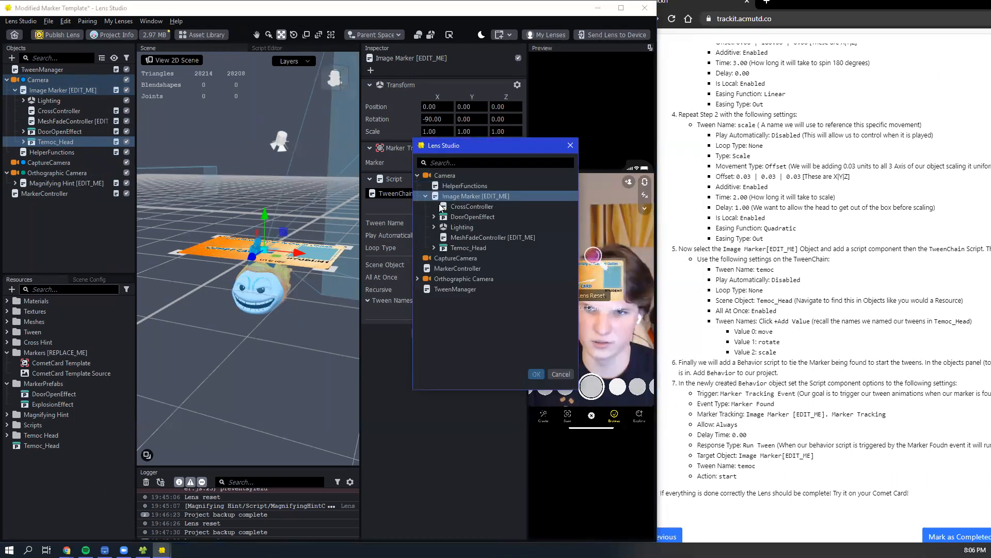
pyautogui.click(446, 247)
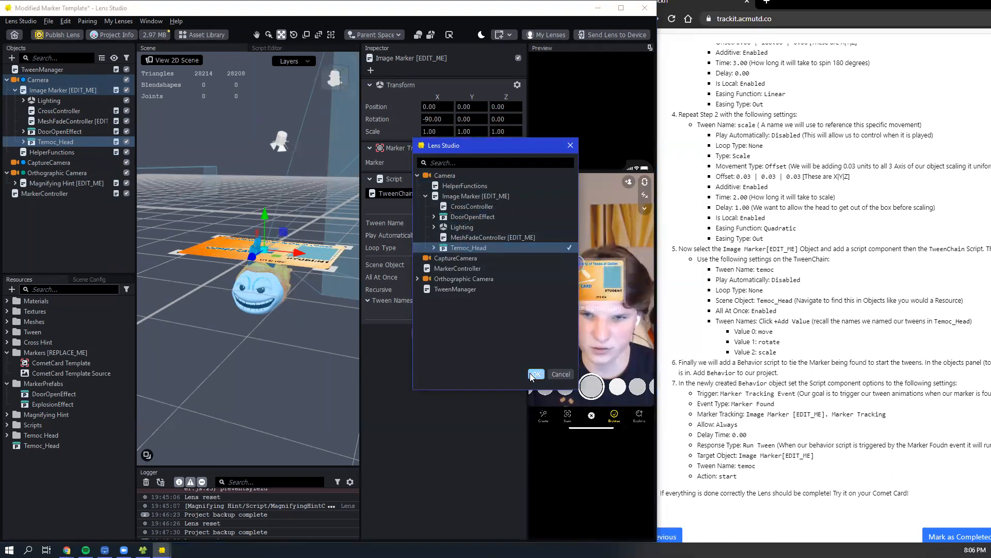
pyautogui.click(529, 374)
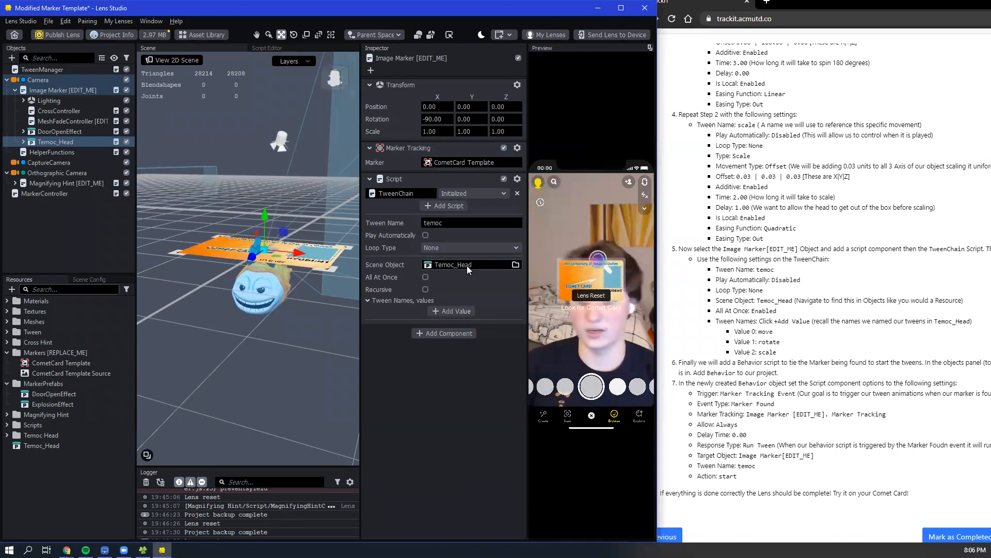
# - Add three value entries to the TweenChain's Tween Names list
pyautogui.click(454, 311)
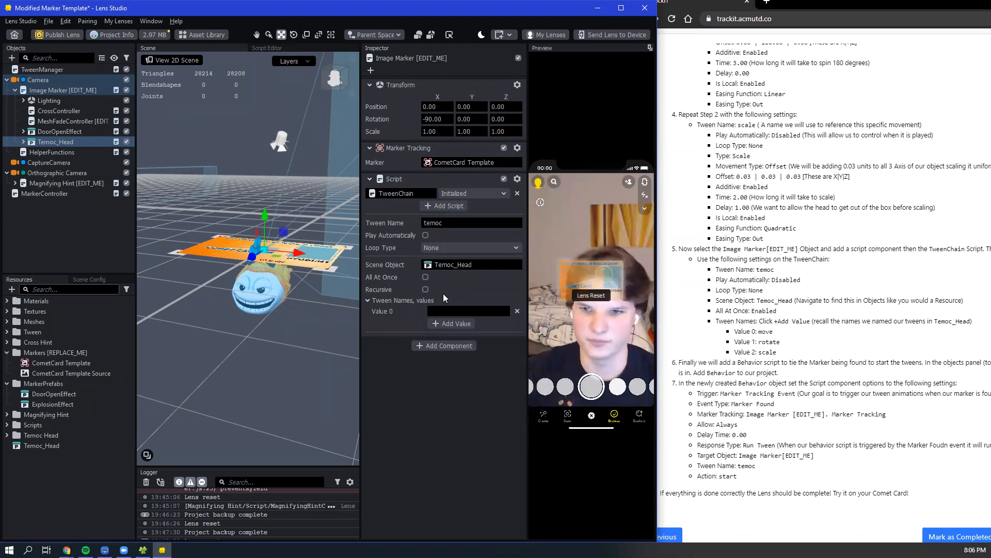
pyautogui.click(441, 323)
pyautogui.click(441, 334)
# - Fill Tween Names values 0, 1 and 2 with move, rotate and scale, and enable All At Once
pyautogui.click(450, 312)
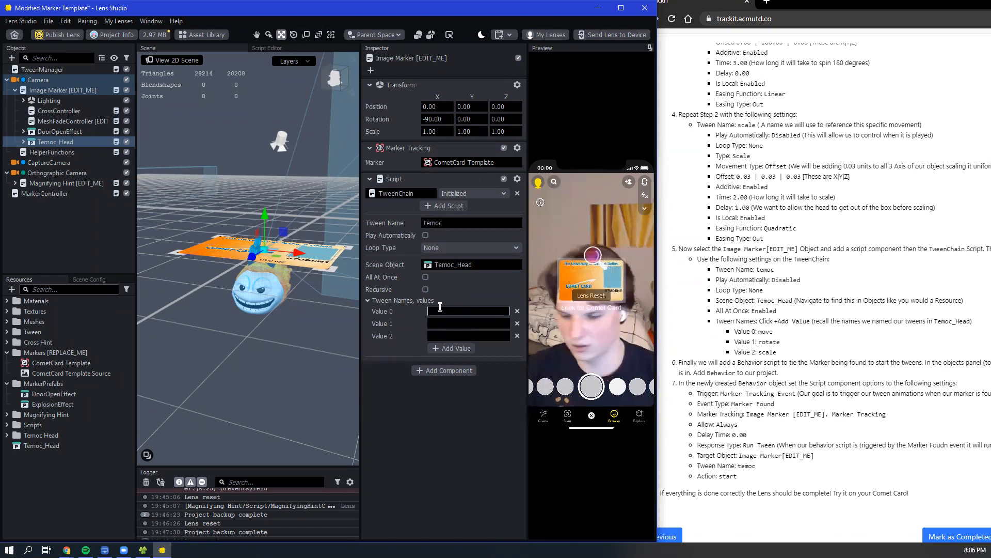
pyautogui.write('move')
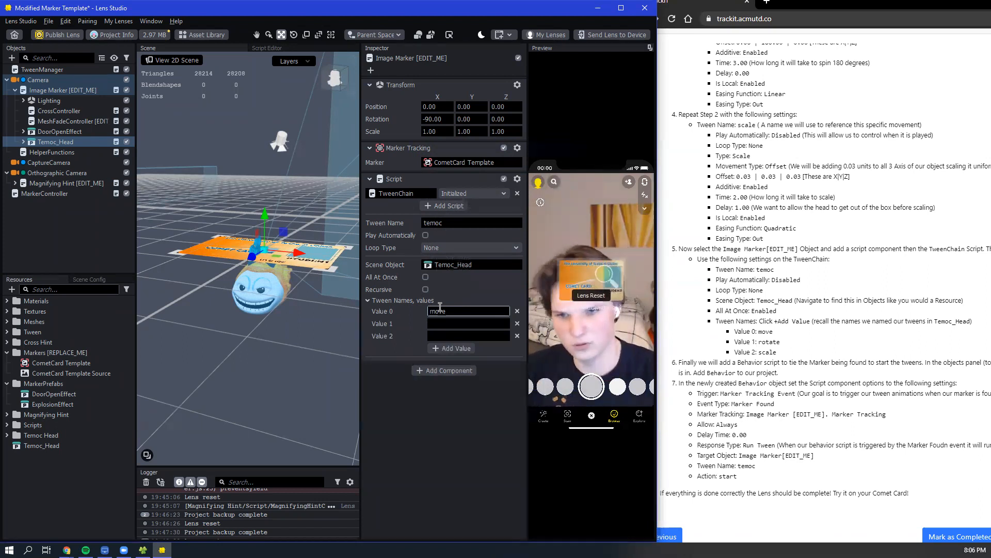
pyautogui.click(437, 322)
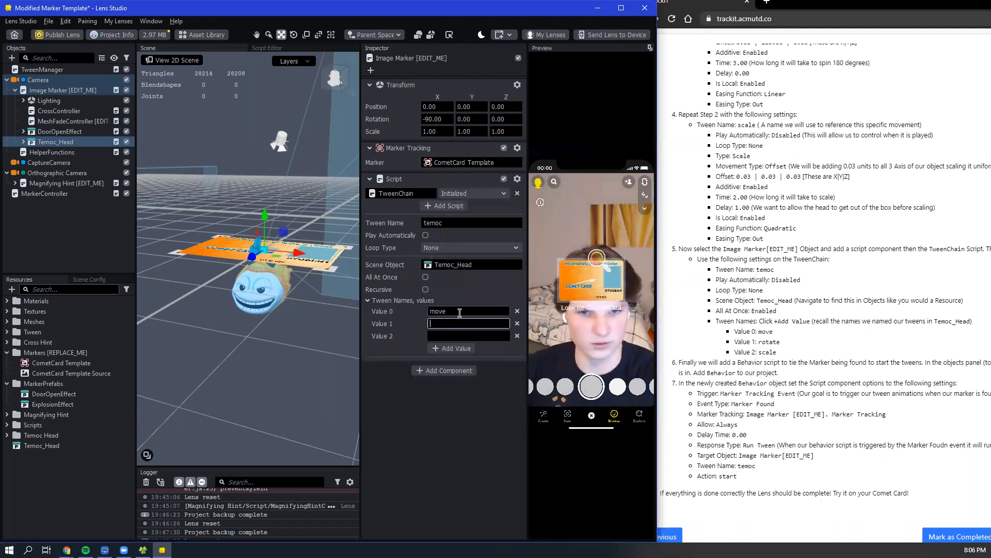
pyautogui.write('rotate')
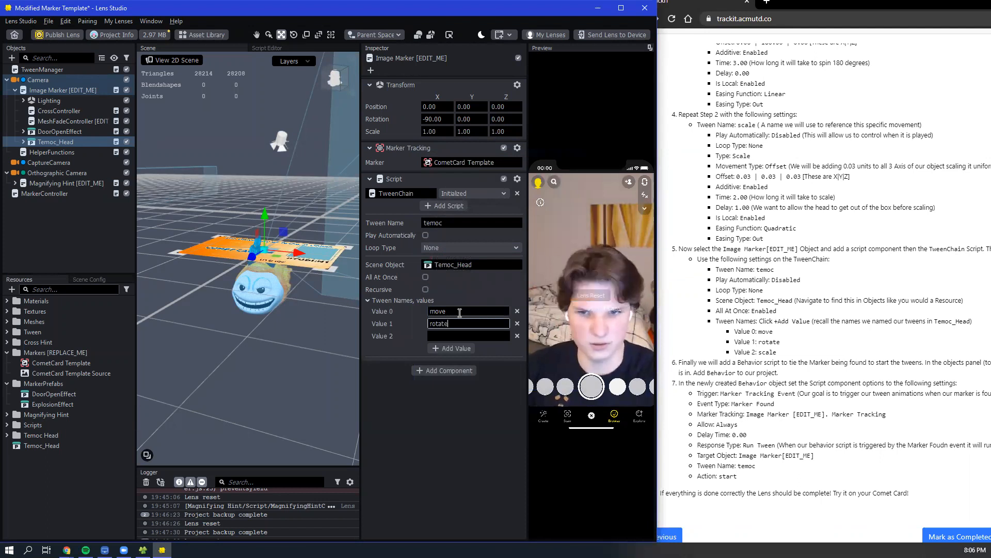
pyautogui.click(452, 332)
pyautogui.write('scale')
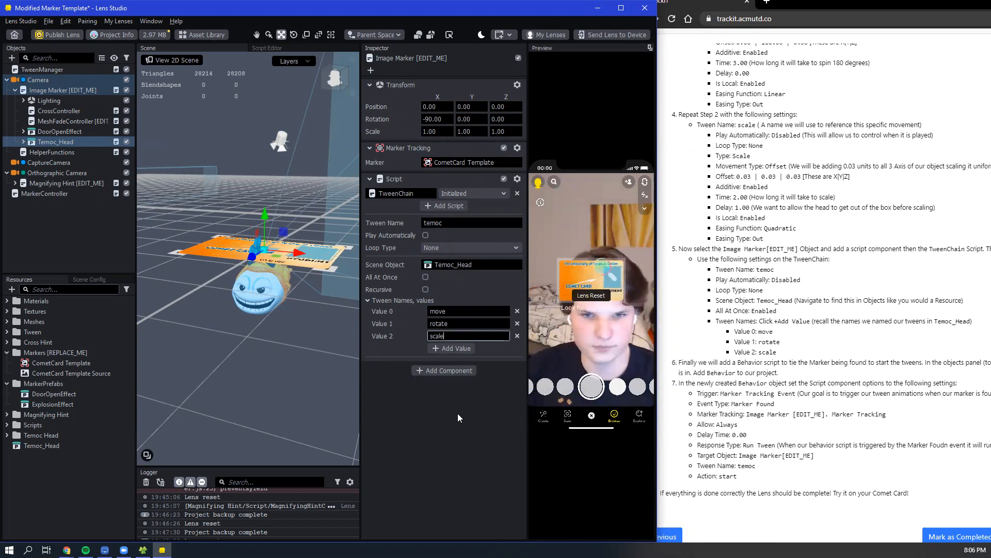
pyautogui.click(426, 277)
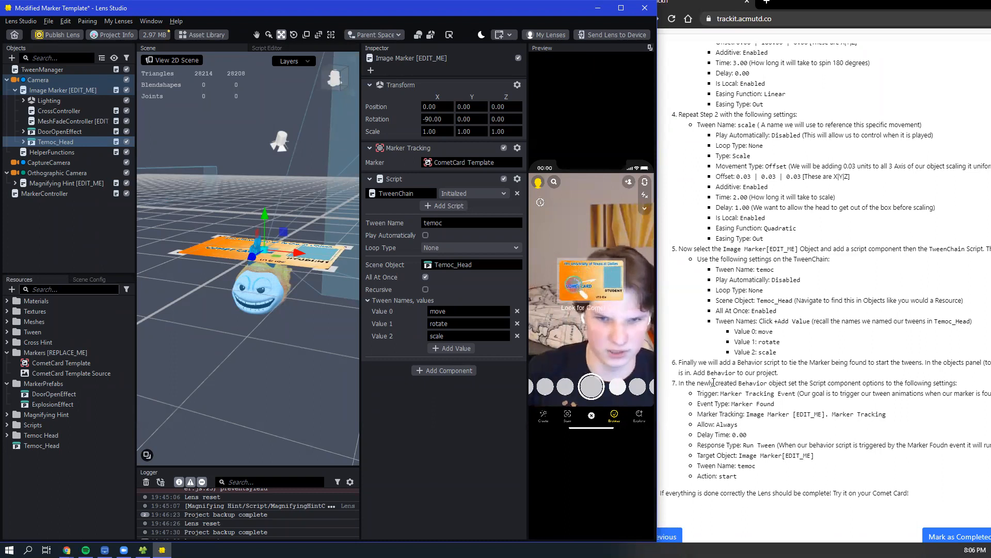
pyautogui.scroll(-1, 718, 383)
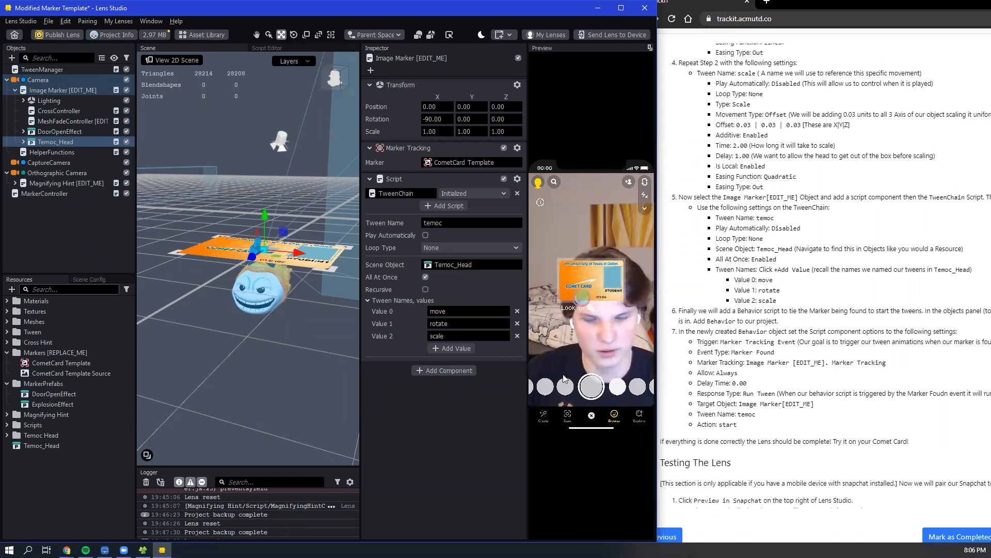
pyautogui.click(12, 57)
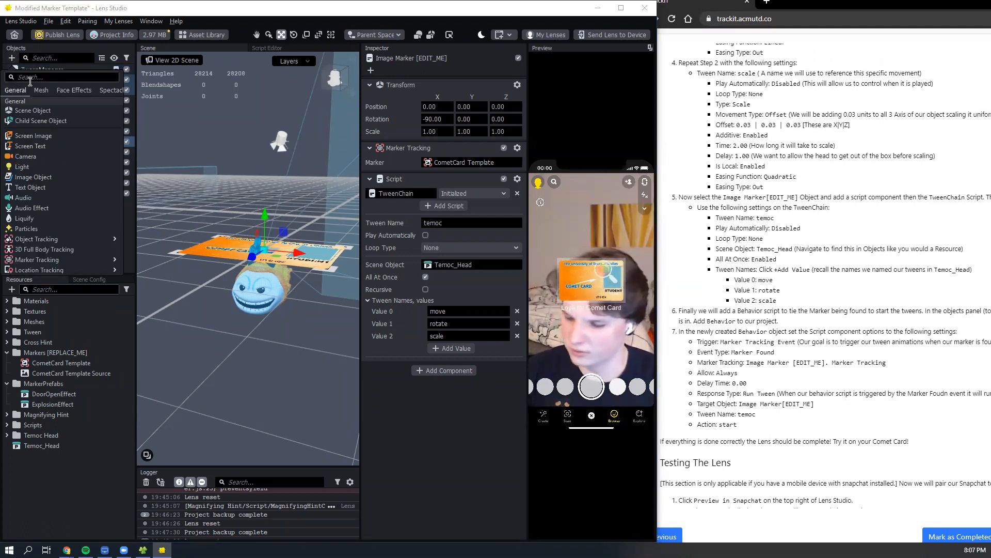
pyautogui.write('beha')
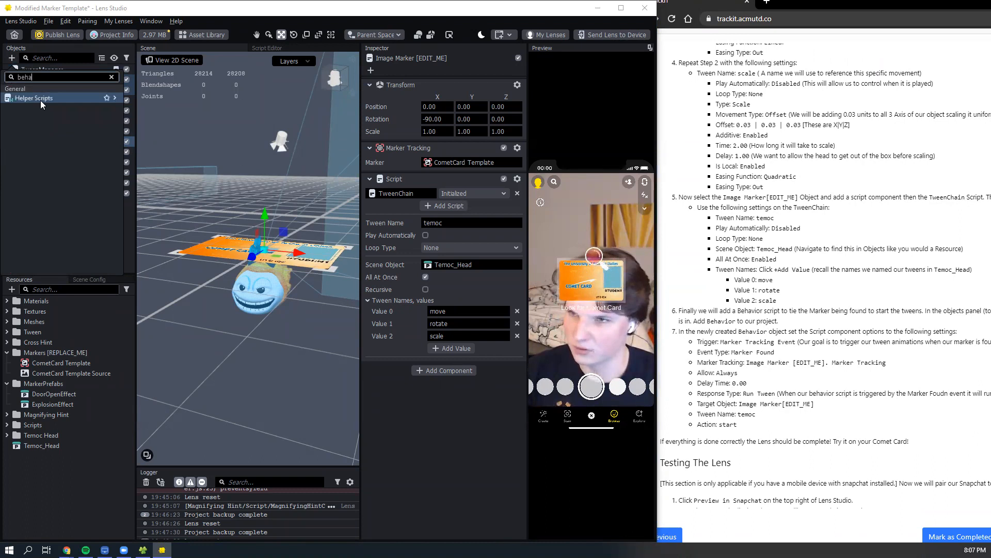
pyautogui.click(11, 59)
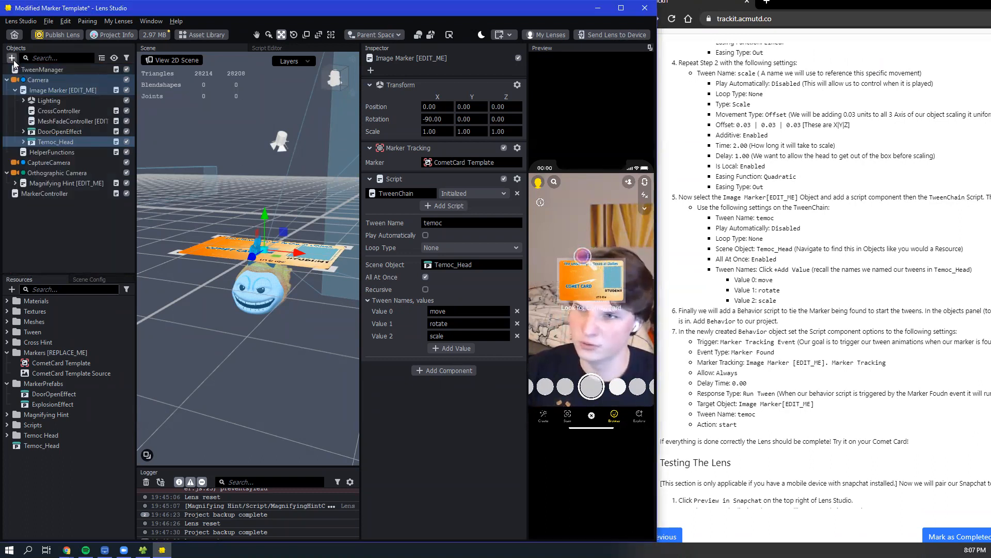
# - Add a Behavior helper script object to the scene
pyautogui.click(12, 59)
pyautogui.write('behavio')
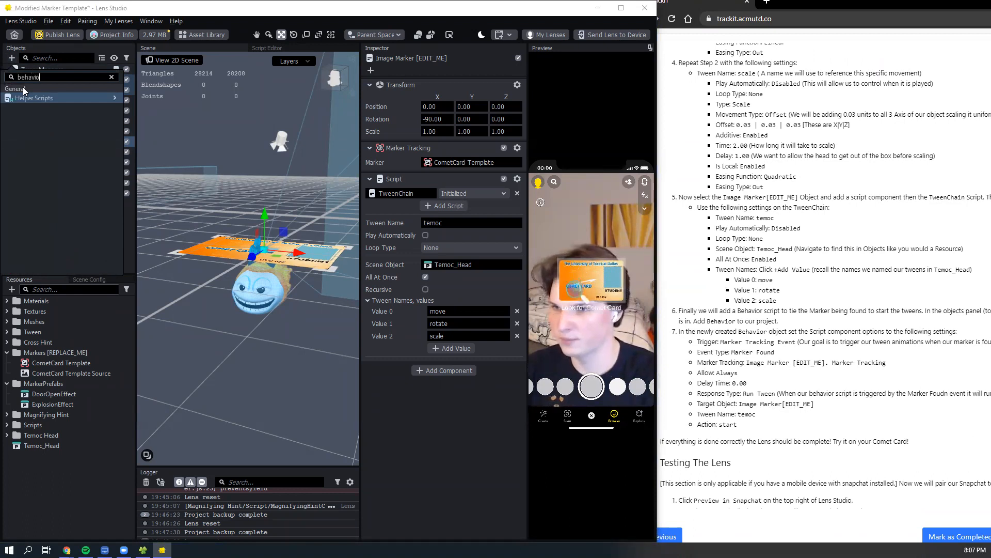
pyautogui.moveTo(45, 96)
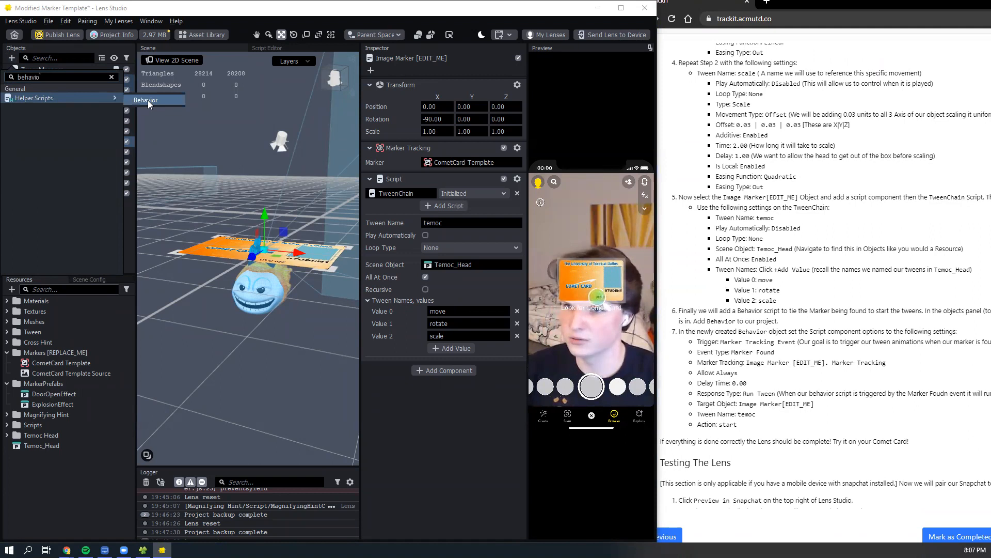
pyautogui.click(162, 100)
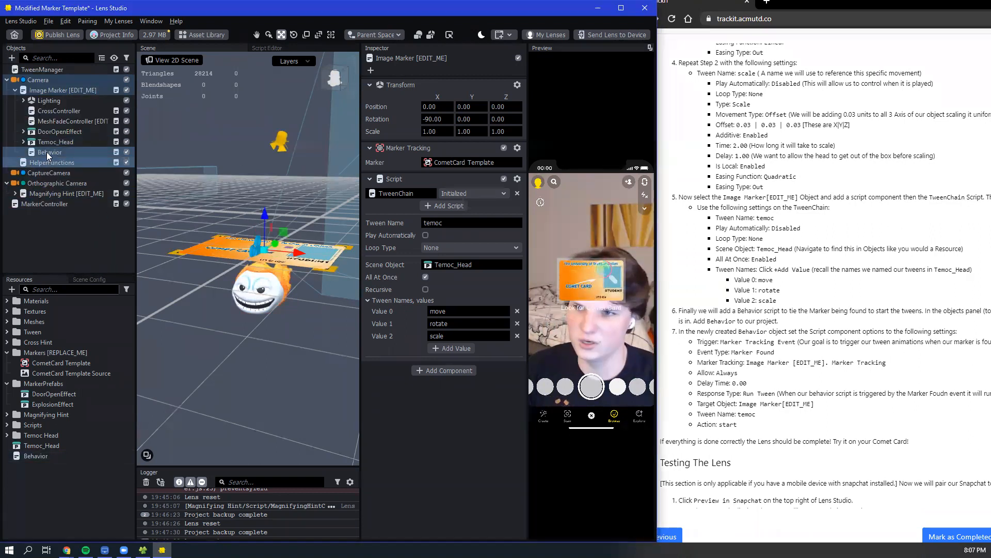
# - Set the Trigger of the new Behavior object's script to Marker Tracking Event
pyautogui.click(47, 152)
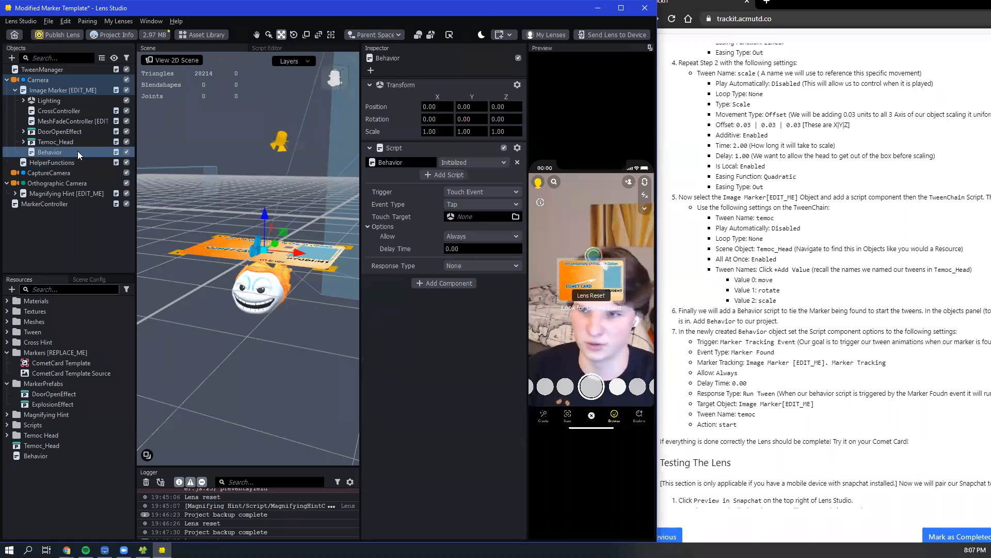
pyautogui.click(476, 193)
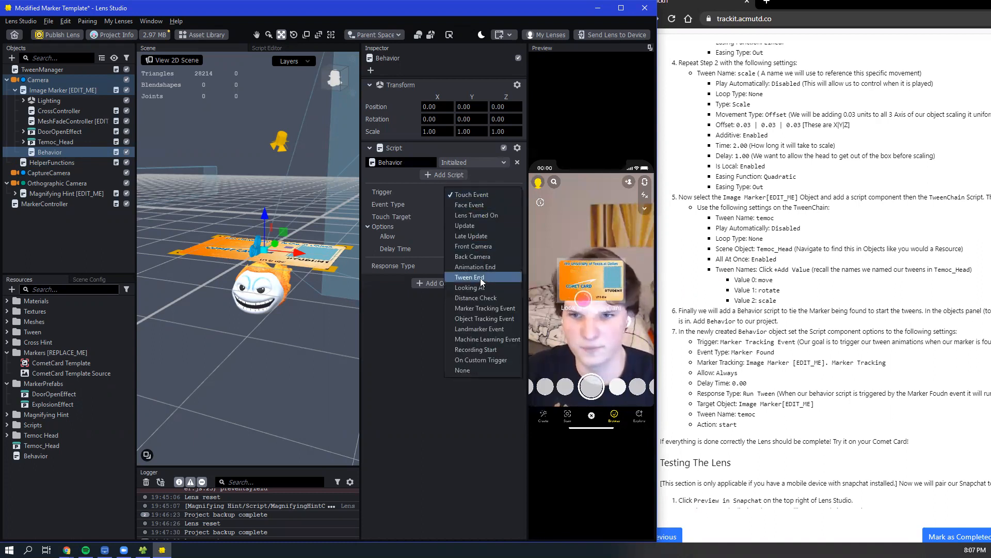
pyautogui.click(424, 329)
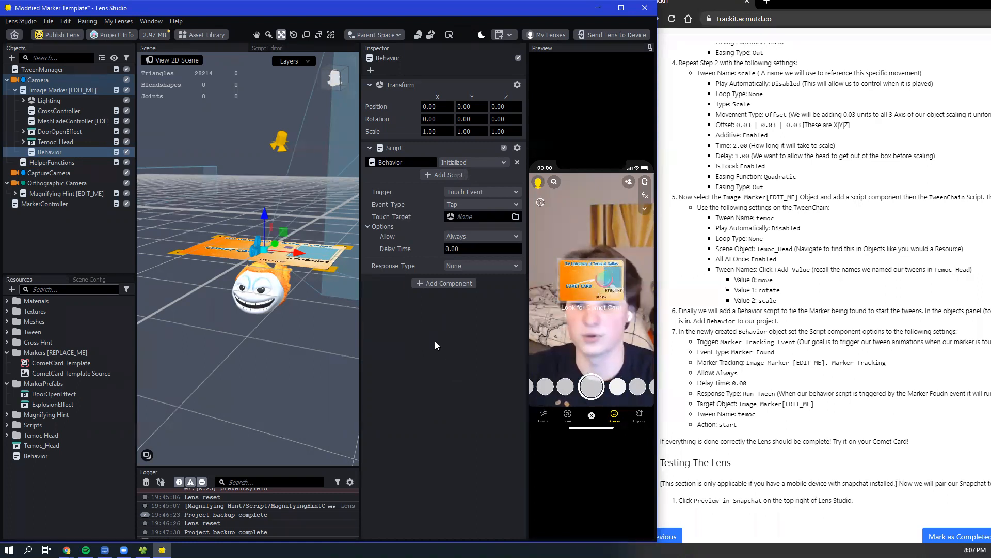
pyautogui.click(469, 192)
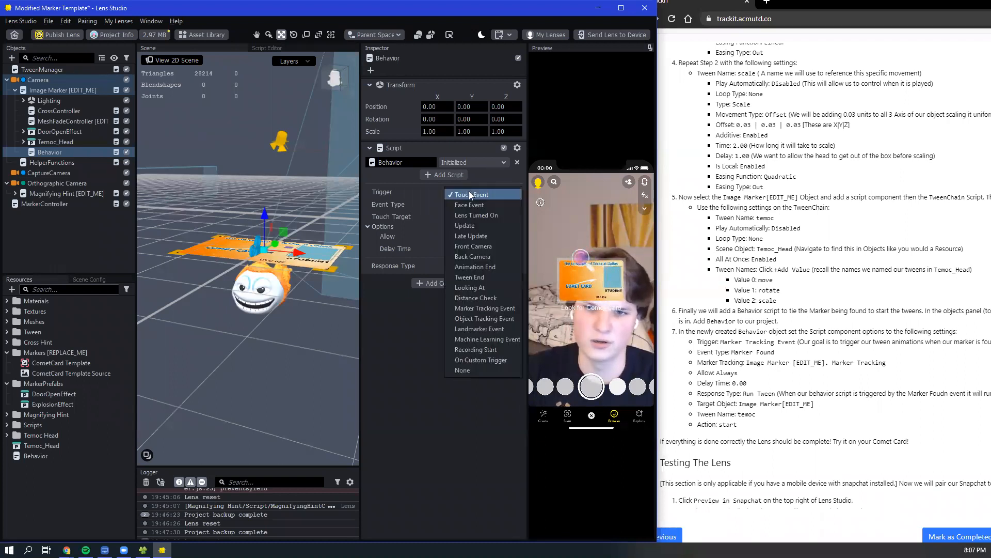
pyautogui.click(485, 308)
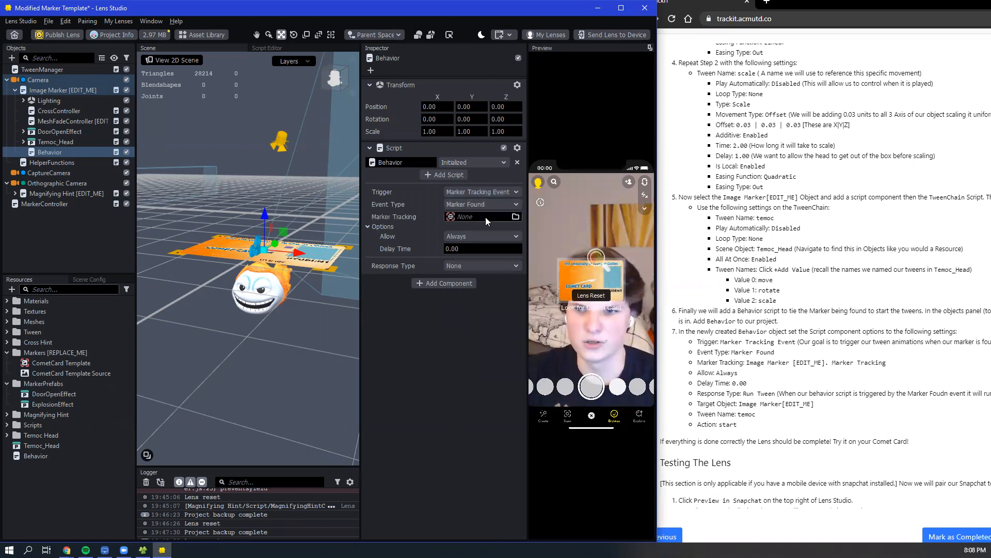
# - Assign the Image Marker [EDIT_ME] Marker Tracking component as the Behavior script's Marker Tracking reference
pyautogui.click(486, 217)
pyautogui.click(438, 186)
pyautogui.moveTo(536, 151); pyautogui.dragTo(599, 155)
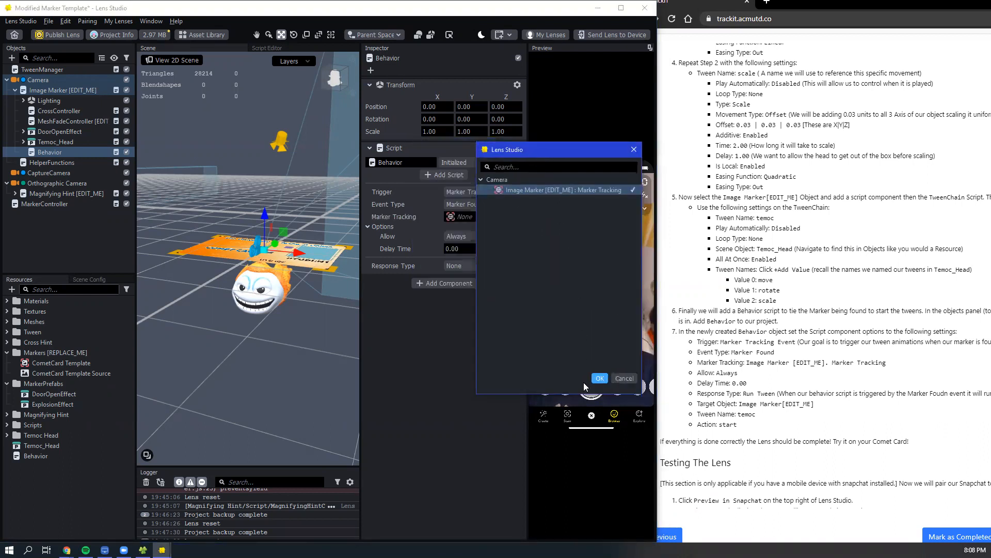
pyautogui.click(599, 379)
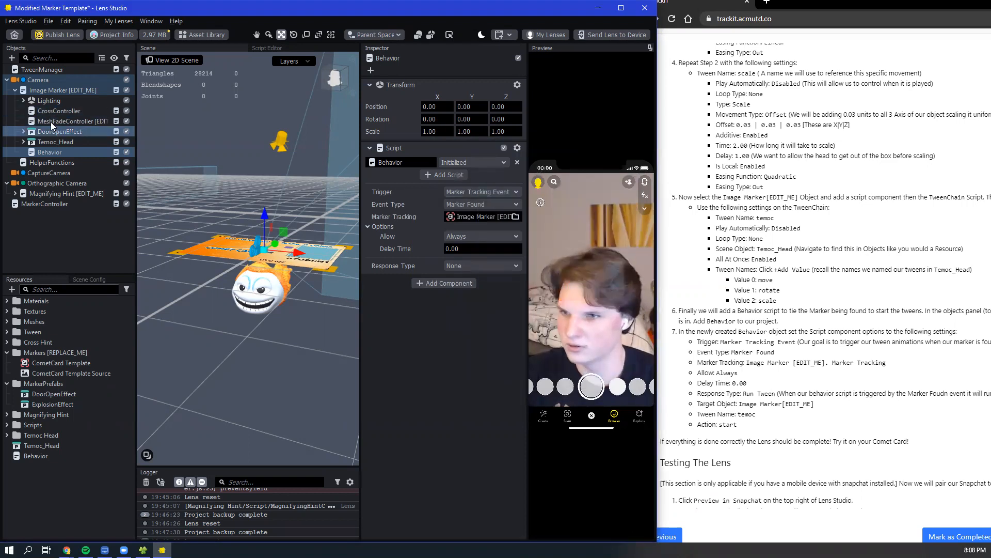
pyautogui.moveTo(59, 87); pyautogui.dragTo(291, 221)
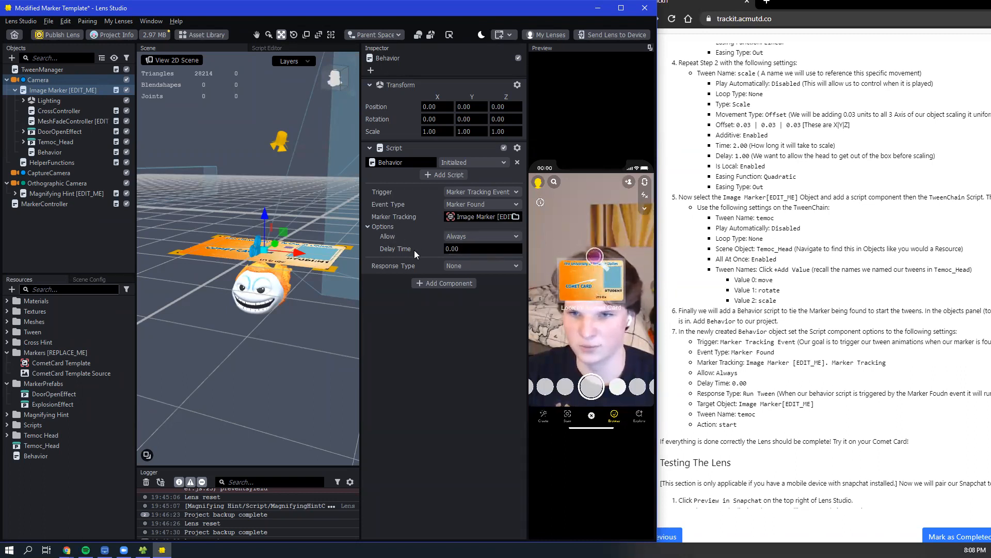
# - Set the Behavior's Response Type to Run Tween with Image Marker [EDIT_ME] as its Target Object
pyautogui.click(462, 268)
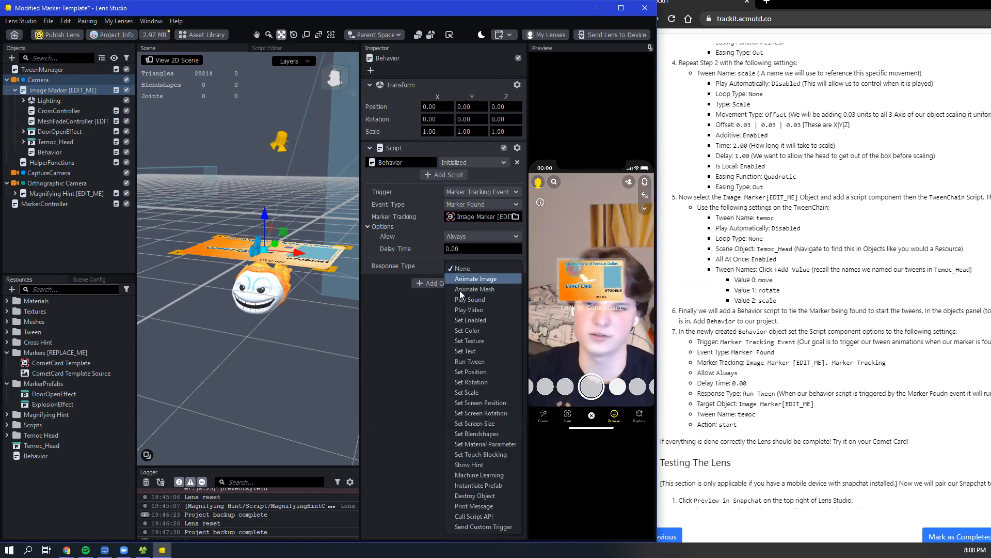
pyautogui.click(468, 361)
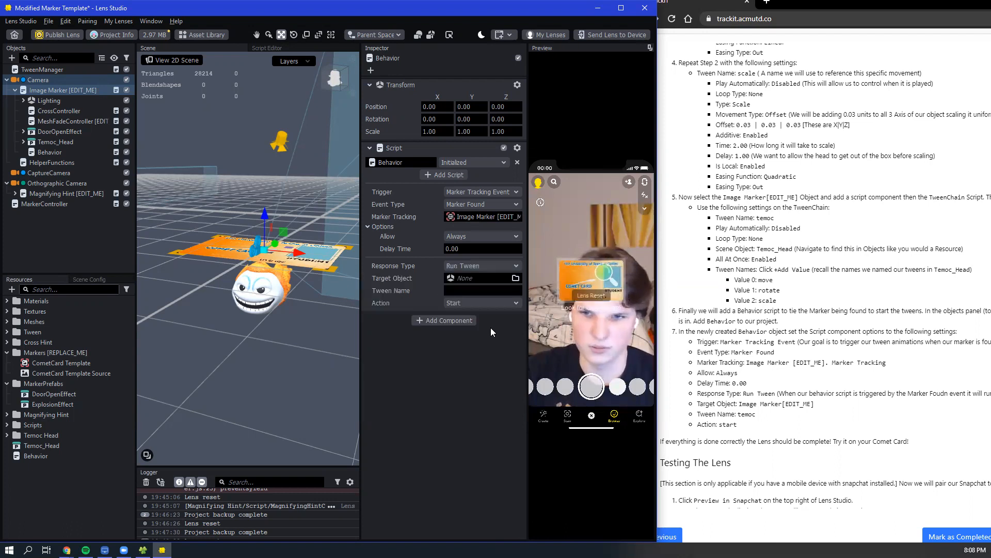
pyautogui.click(452, 279)
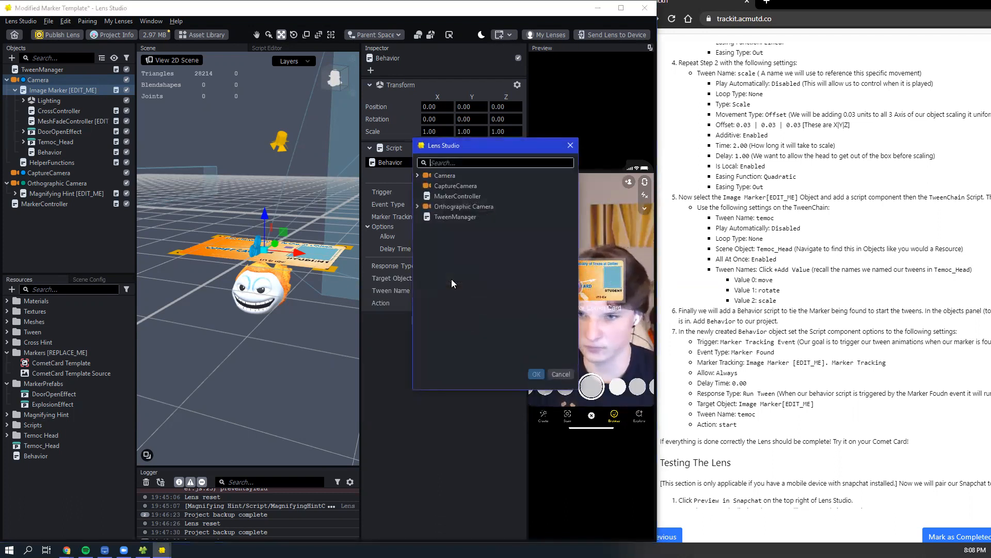
pyautogui.click(417, 175)
pyautogui.click(448, 196)
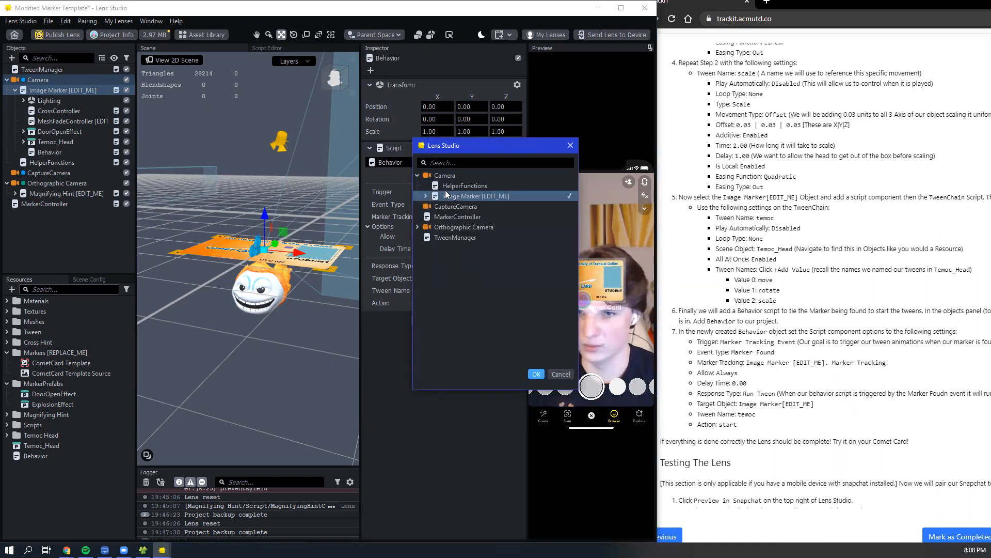
pyautogui.click(536, 374)
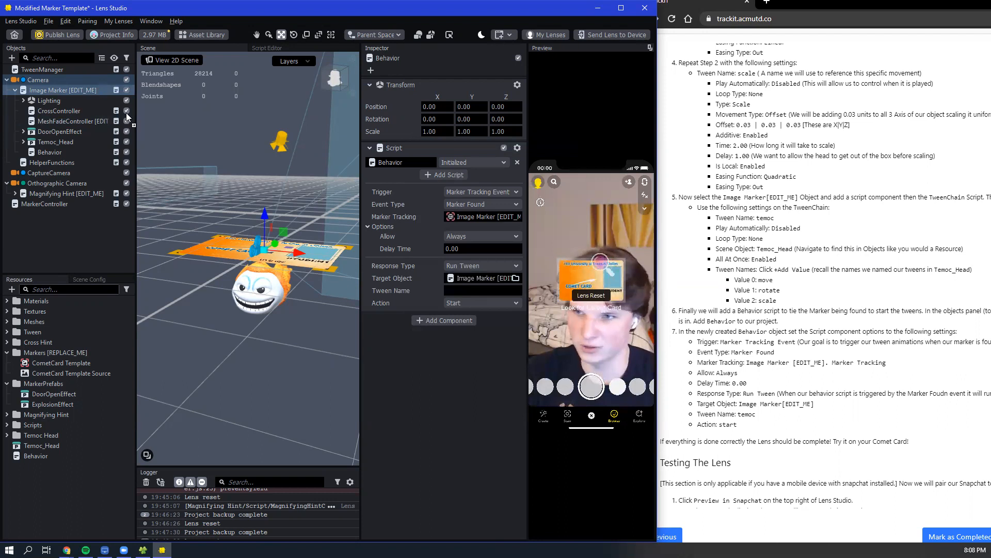
# - Set the Tween Name of the Behavior script to temoc
pyautogui.click(464, 288)
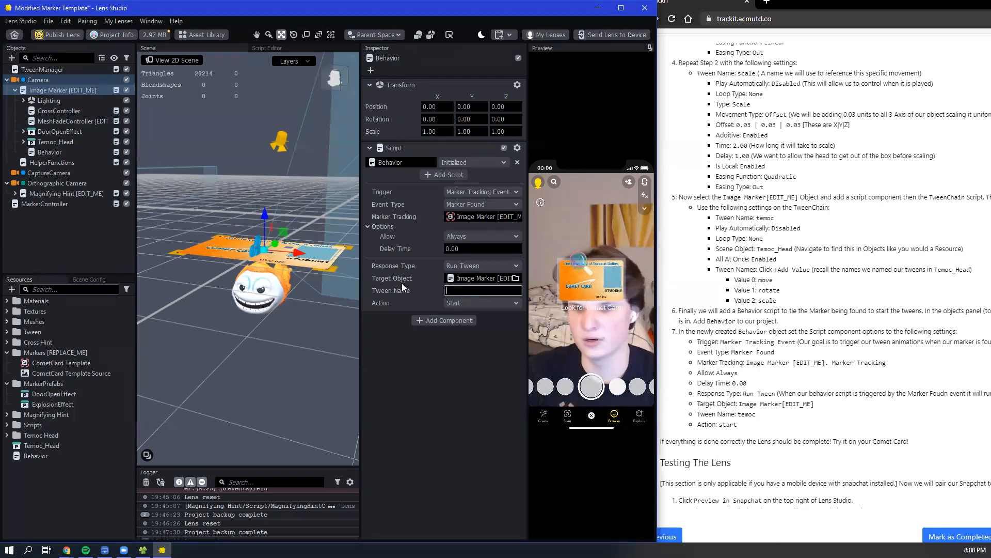
pyautogui.write('temoc')
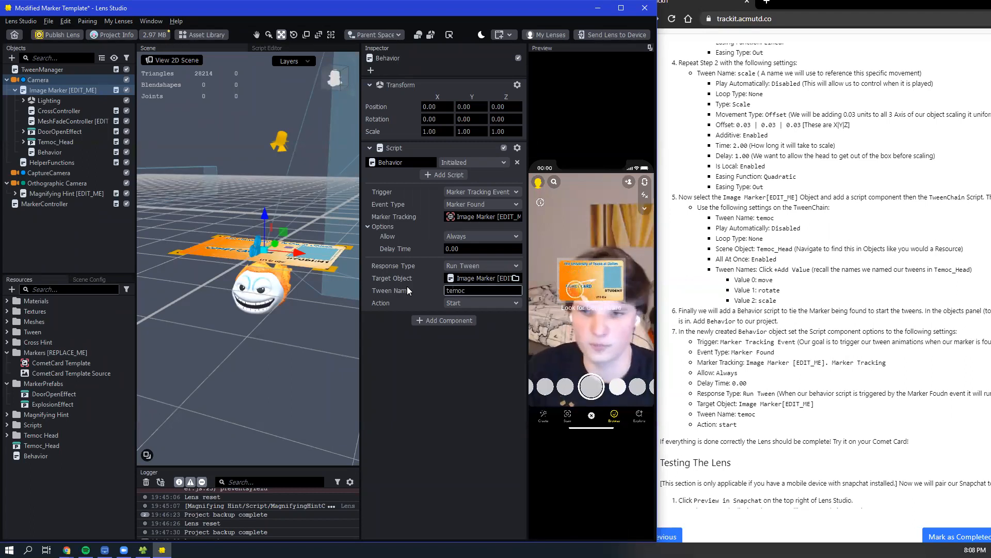
pyautogui.click(430, 357)
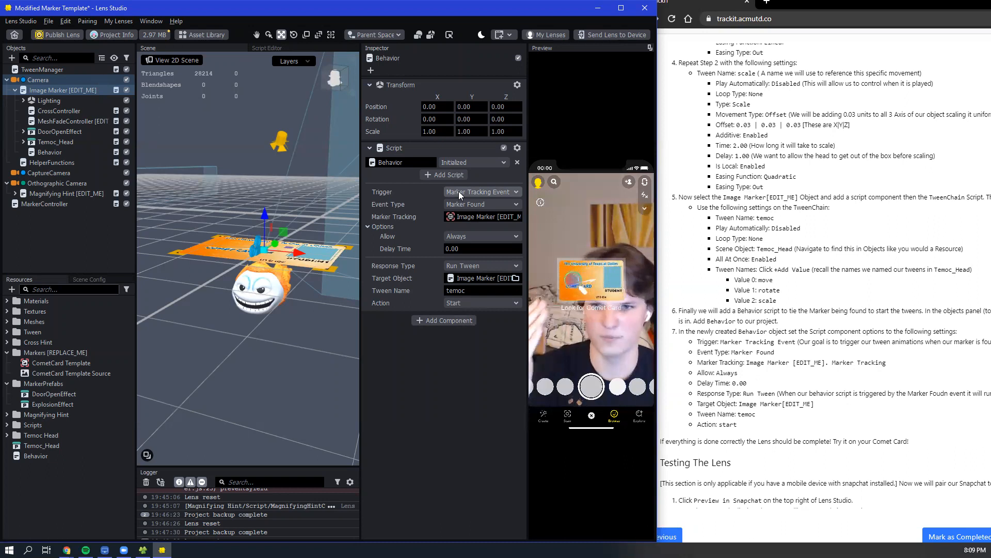
pyautogui.click(466, 292)
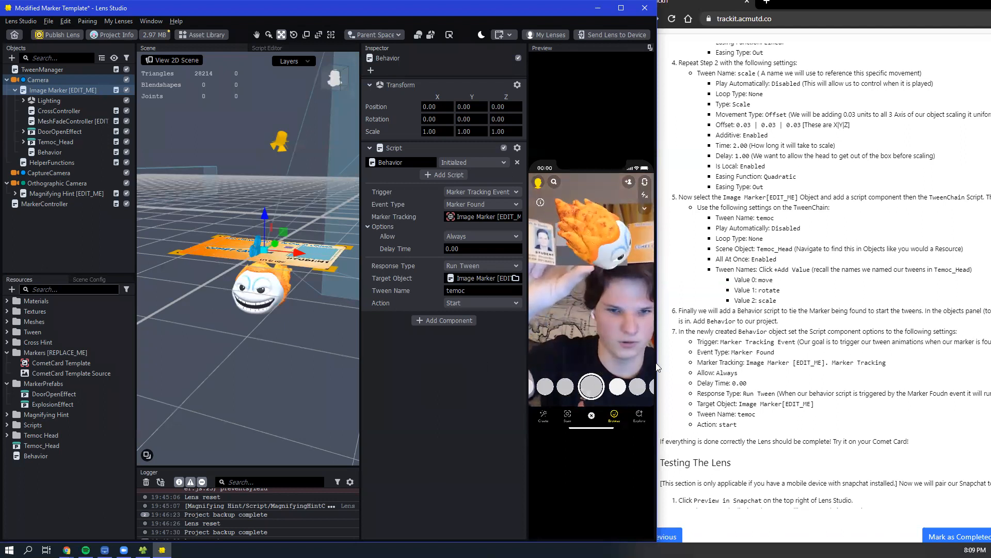
# - Send the lens to the paired device and switch to the LonelyScreen AirPlay Receiver window mirroring the phone
pyautogui.scroll(-5, 817, 368)
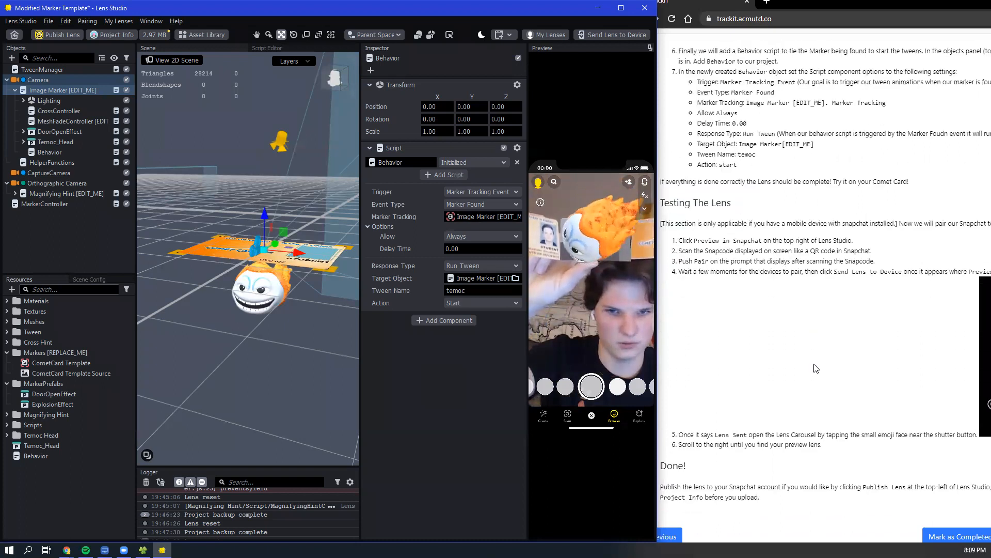
pyautogui.click(603, 38)
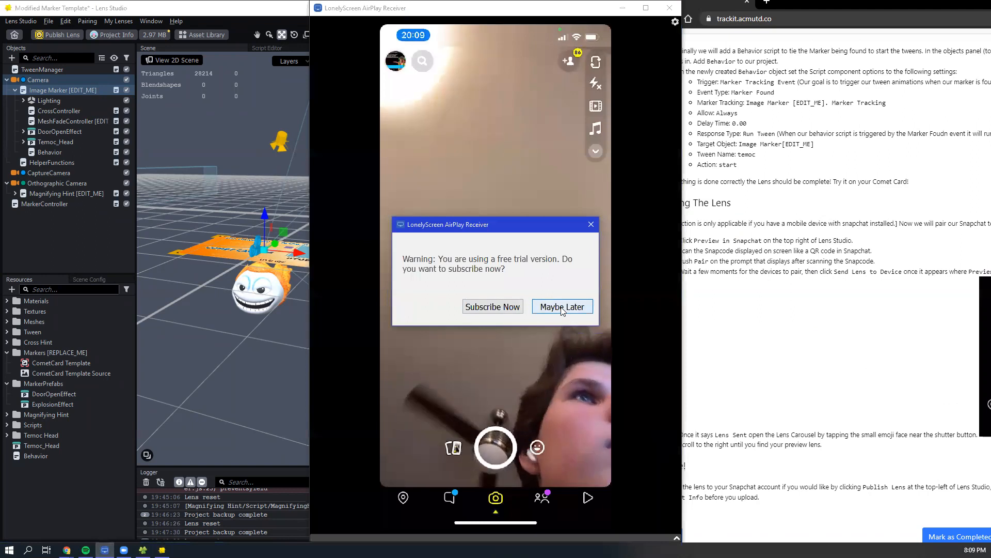
pyautogui.click(567, 430)
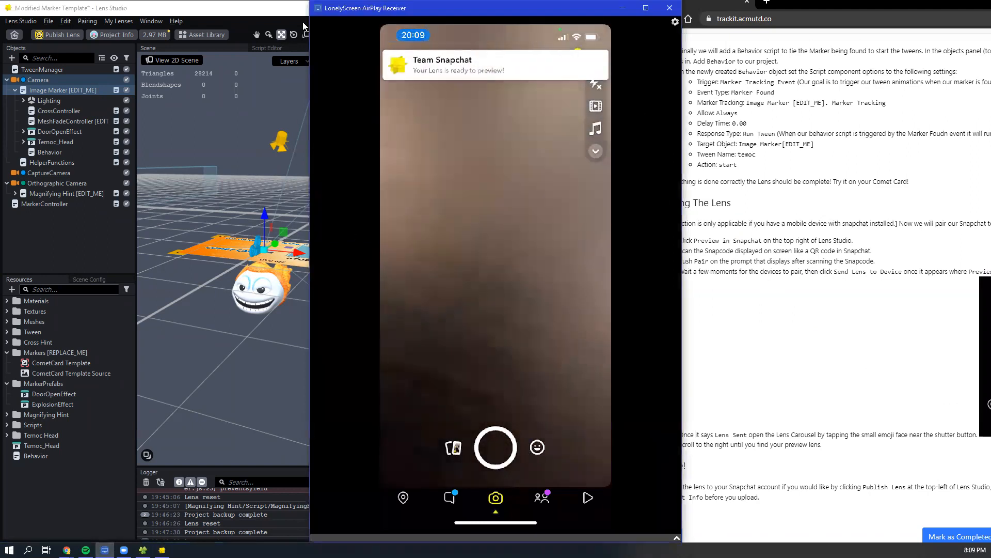
pyautogui.click(304, 26)
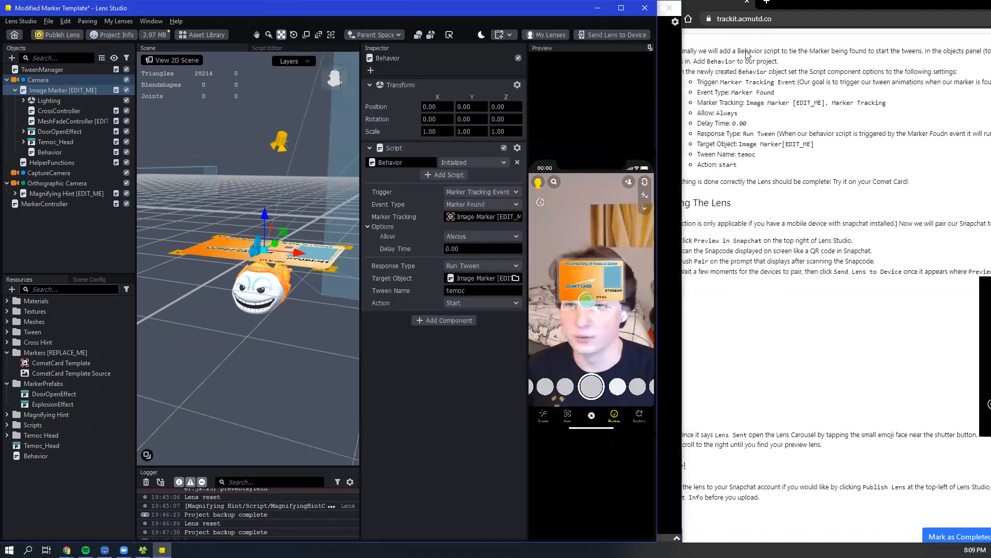
pyautogui.click(601, 33)
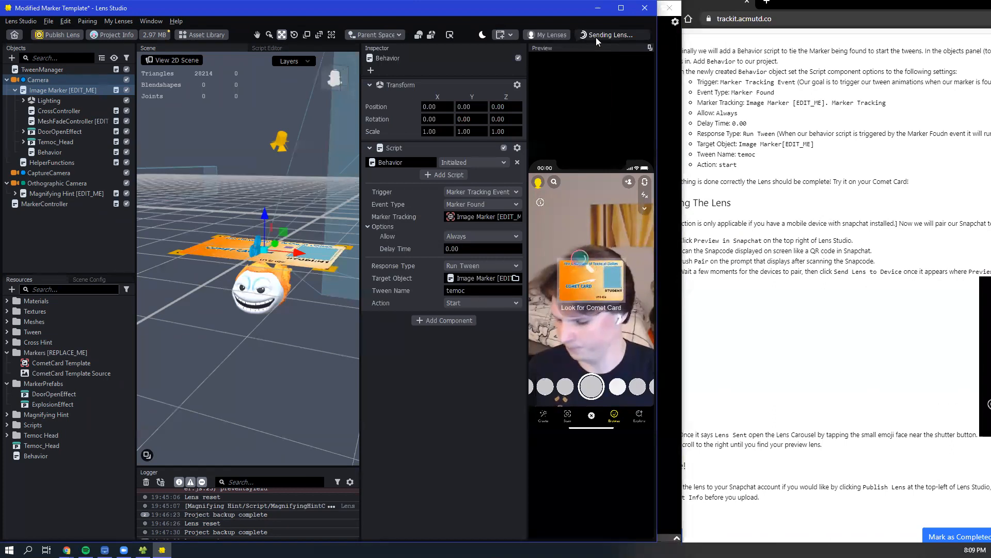
pyautogui.click(666, 71)
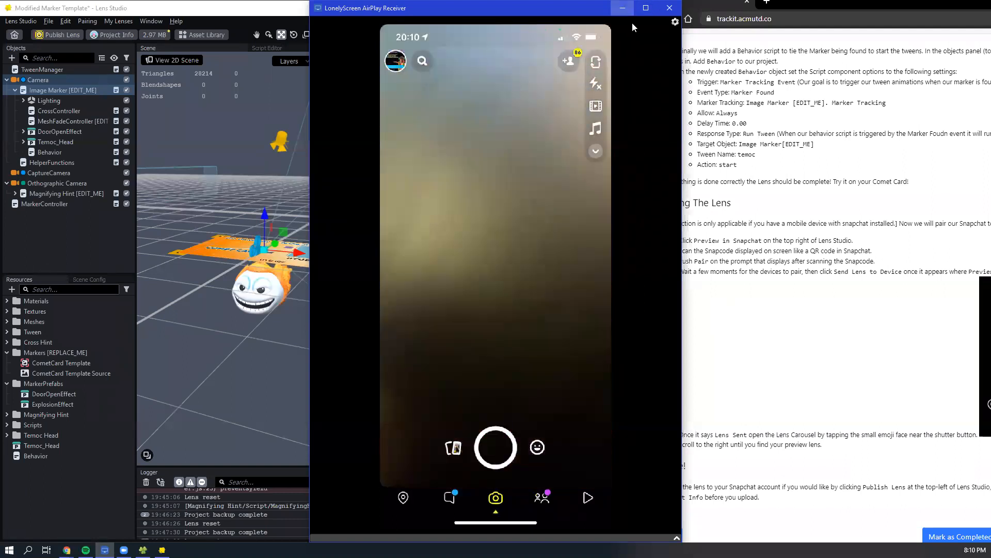
# - Mark the tutorial page on trackit.acmutd.co as completed and clear the other windows so Lens Studio fills the screen
pyautogui.click(623, 8)
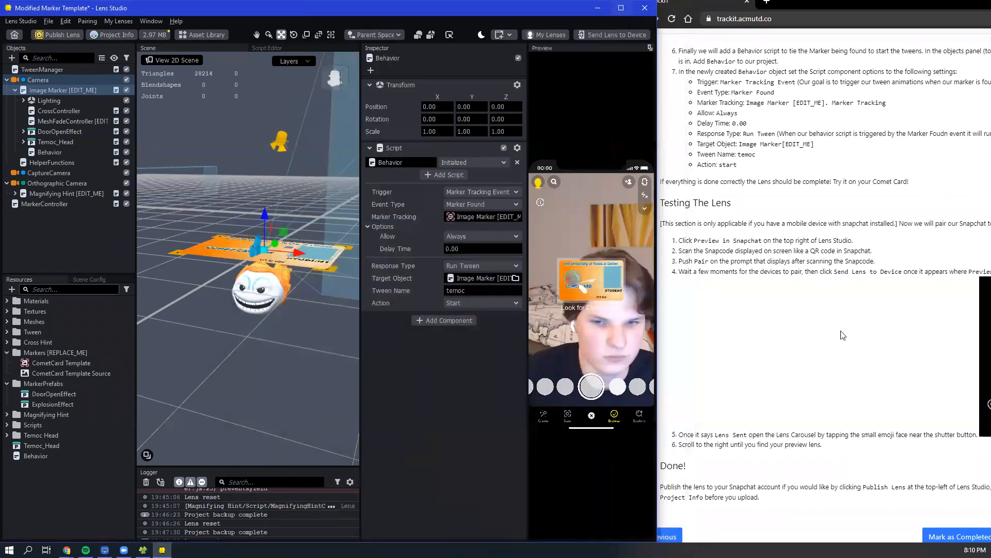
pyautogui.click(962, 536)
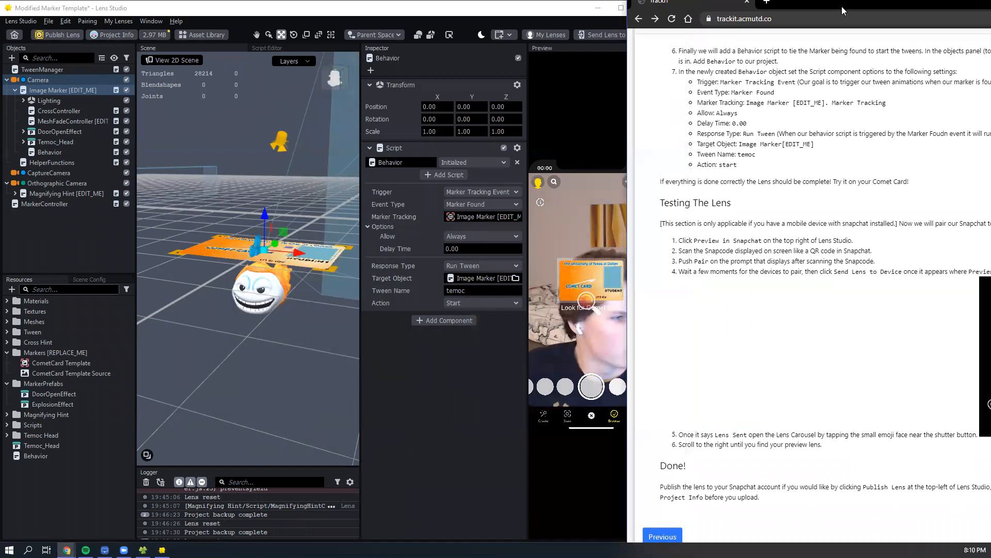
pyautogui.moveTo(842, 11); pyautogui.dragTo(990, 11)
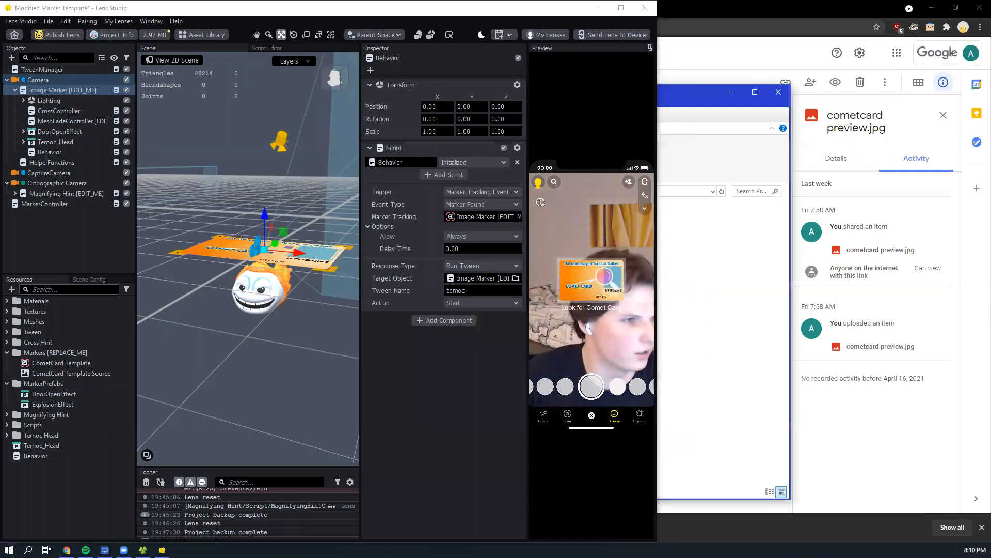
pyautogui.moveTo(420, 12); pyautogui.dragTo(461, 11)
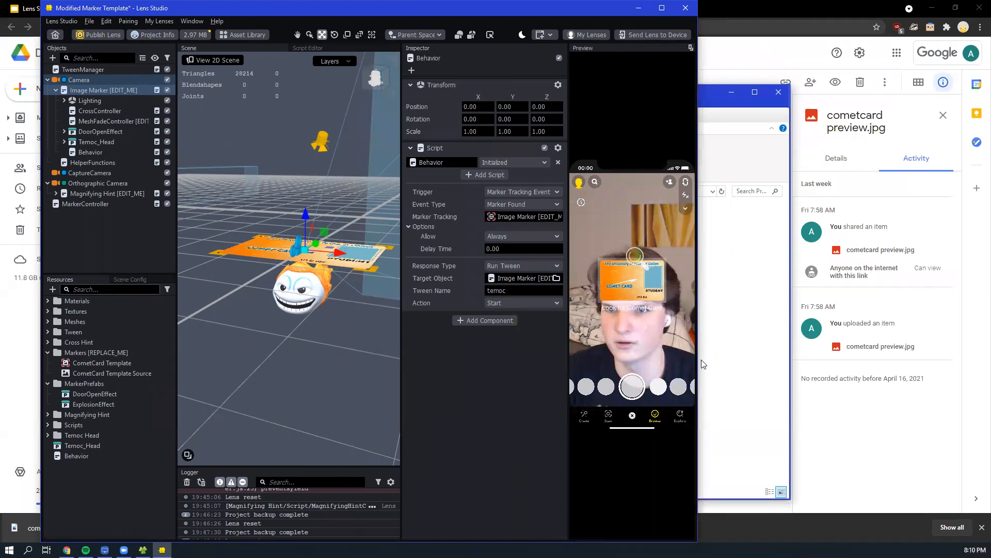
pyautogui.click(661, 8)
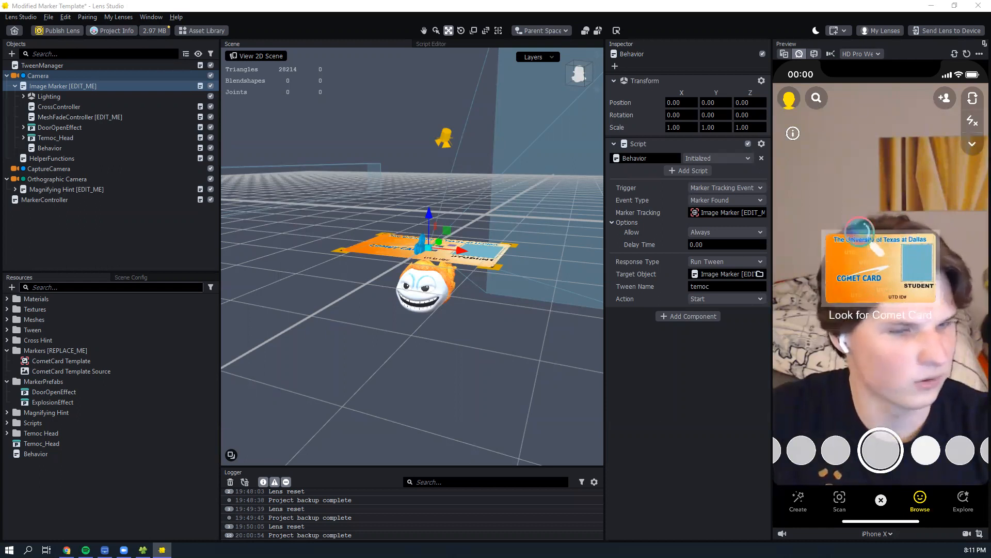
# - Review the lens name and settings in the Project Info dialog and close it without applying changes
pyautogui.click(111, 31)
pyautogui.tripleClick(518, 190)
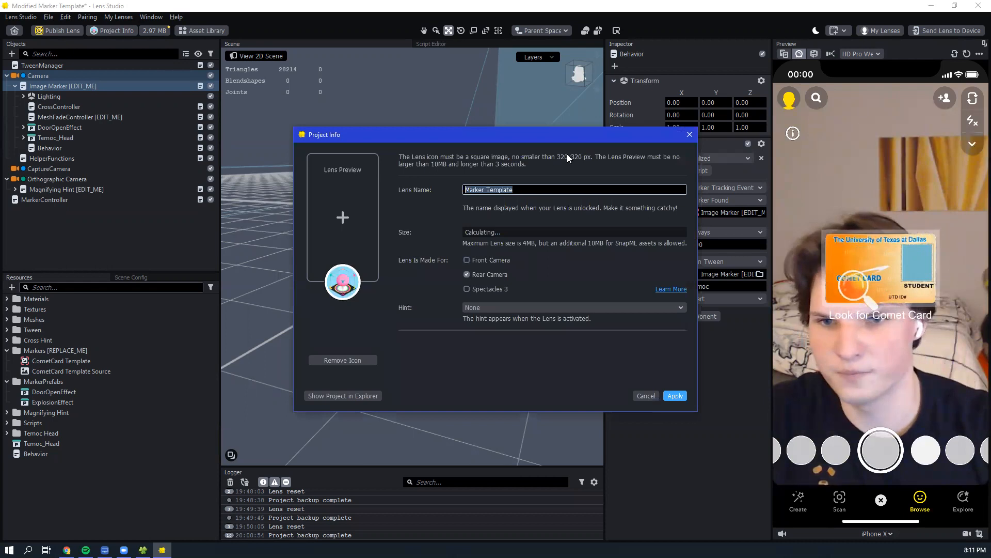
pyautogui.click(691, 138)
# - Upload Modified Marker Template Finished.zip from the local Project 3 folder to the Project 3 assets folder in Google Drive
pyautogui.hotkey('alt', 'Tab')
pyautogui.click(488, 240)
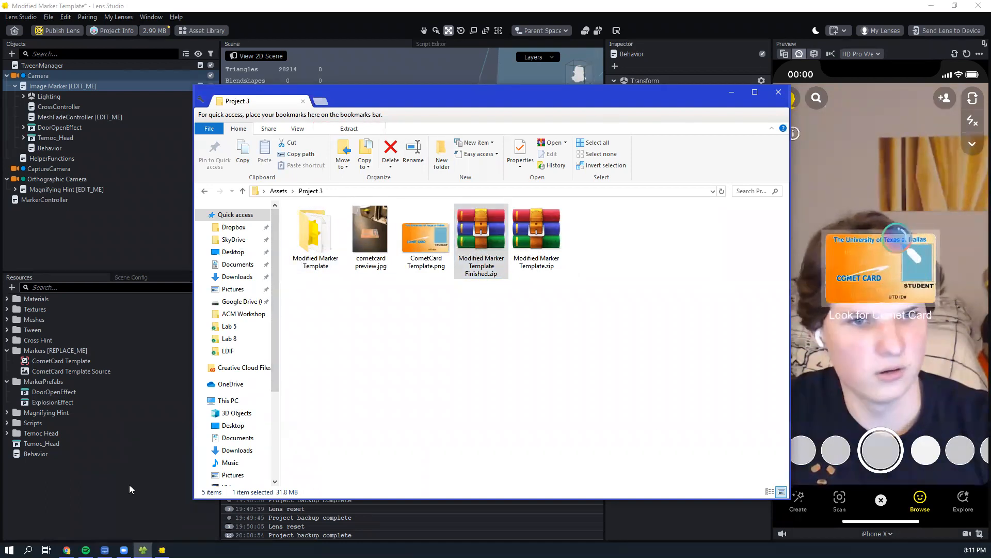
pyautogui.hotkey('alt', 'Tab')
pyautogui.click(268, 208)
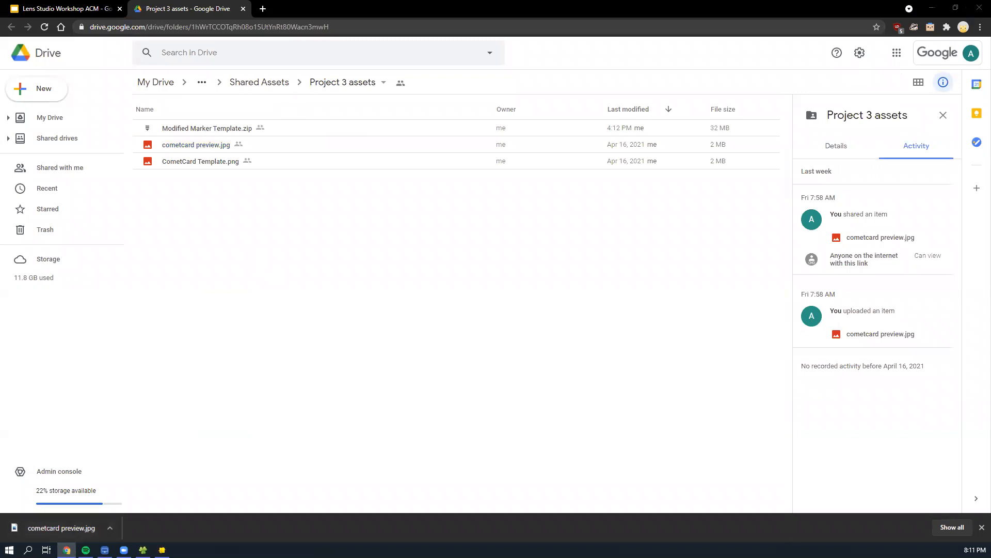
pyautogui.click(143, 550)
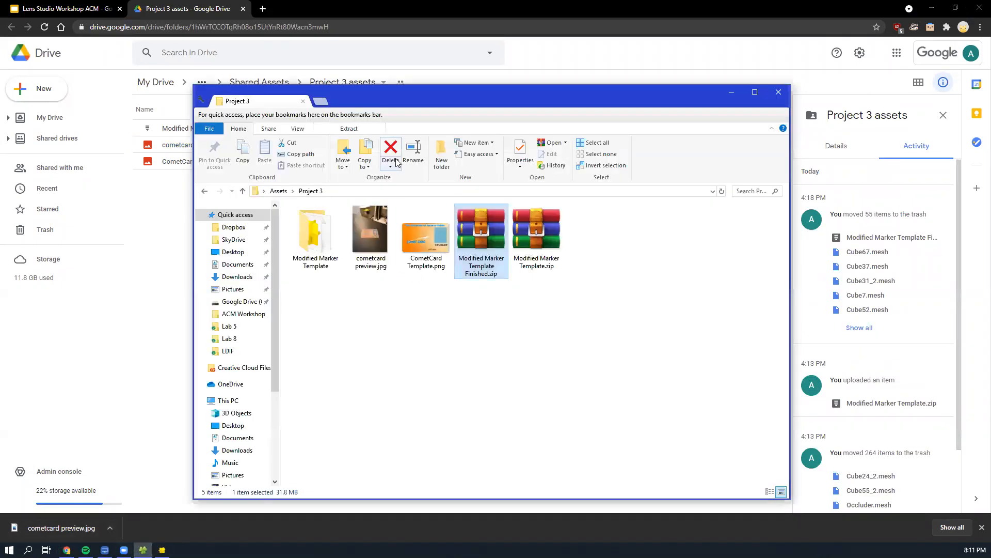
pyautogui.moveTo(430, 95); pyautogui.dragTo(565, 96)
pyautogui.moveTo(607, 238); pyautogui.dragTo(221, 251)
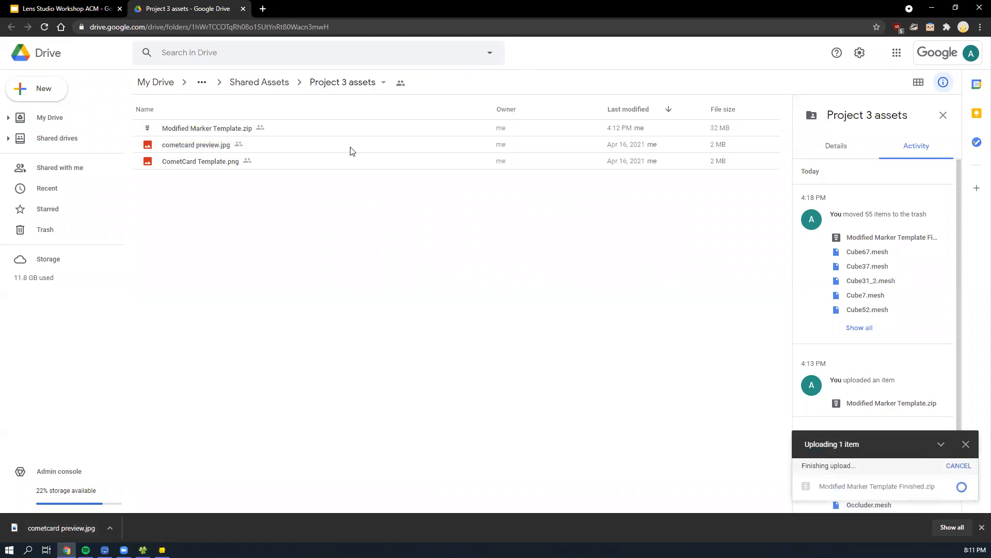
pyautogui.click(318, 148)
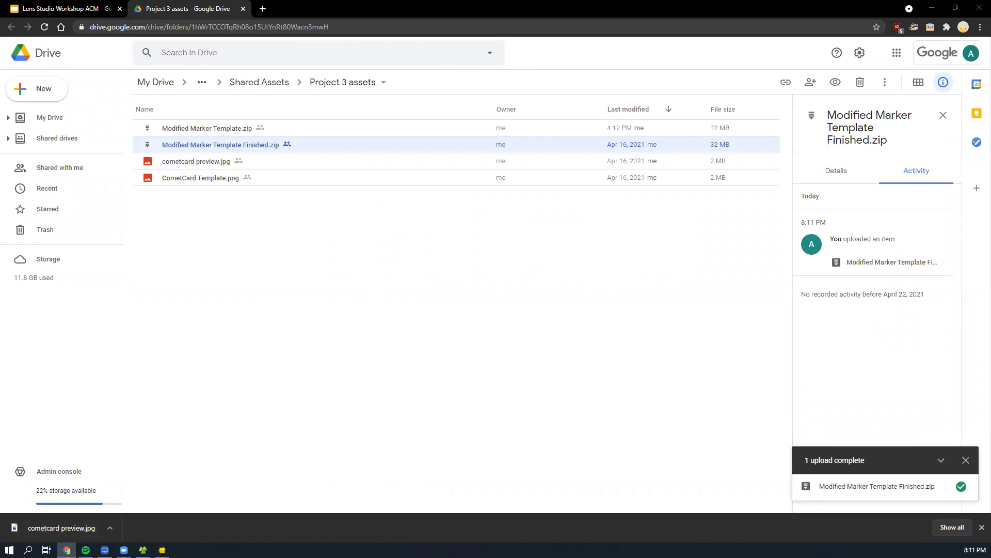
# - Present the Lens Studio Workshop ACM deck in Google Slides, advancing from the Project 1 slide to Project 2 Segmentation Template
pyautogui.hotkey('alt', 'Tab')
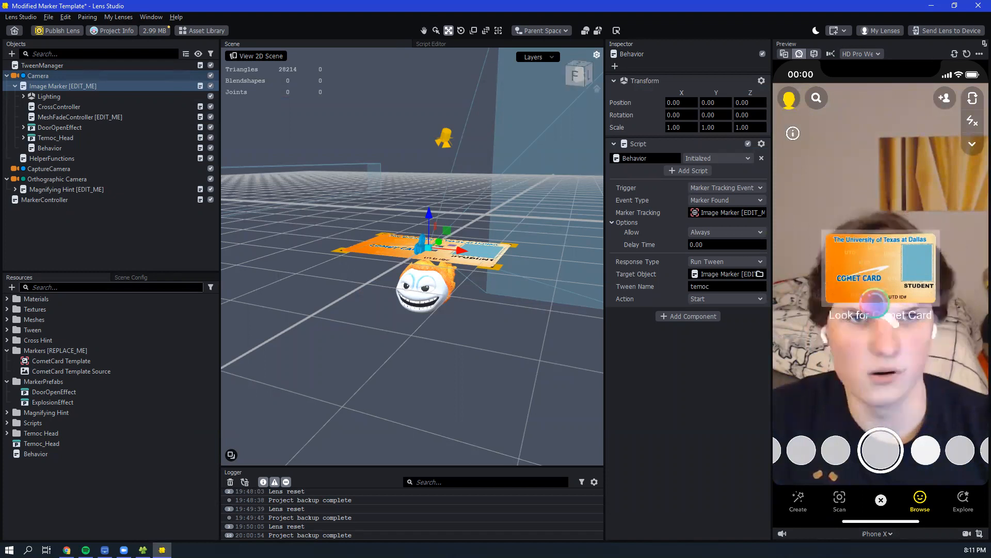
pyautogui.hotkey('alt', 'Tab')
pyautogui.click(35, 2)
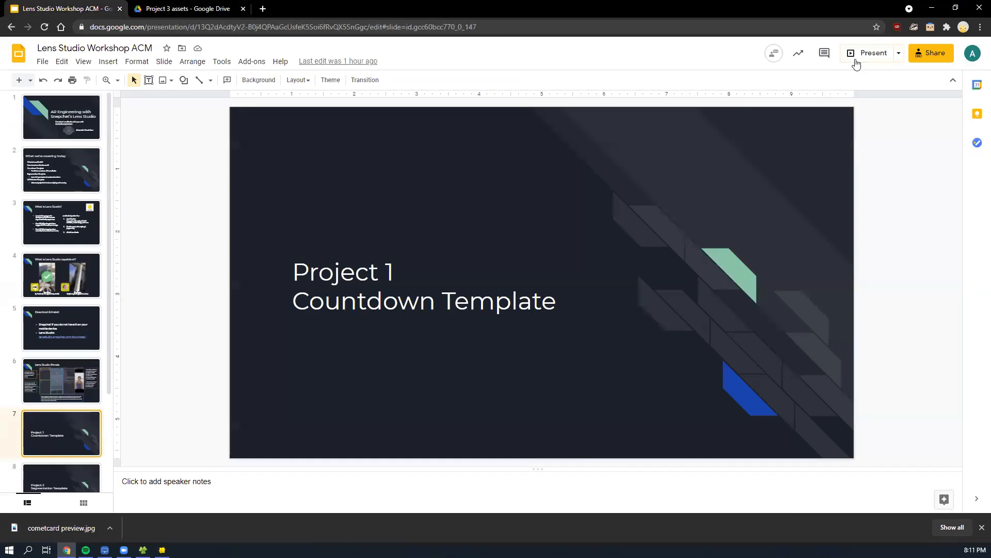
pyautogui.click(860, 52)
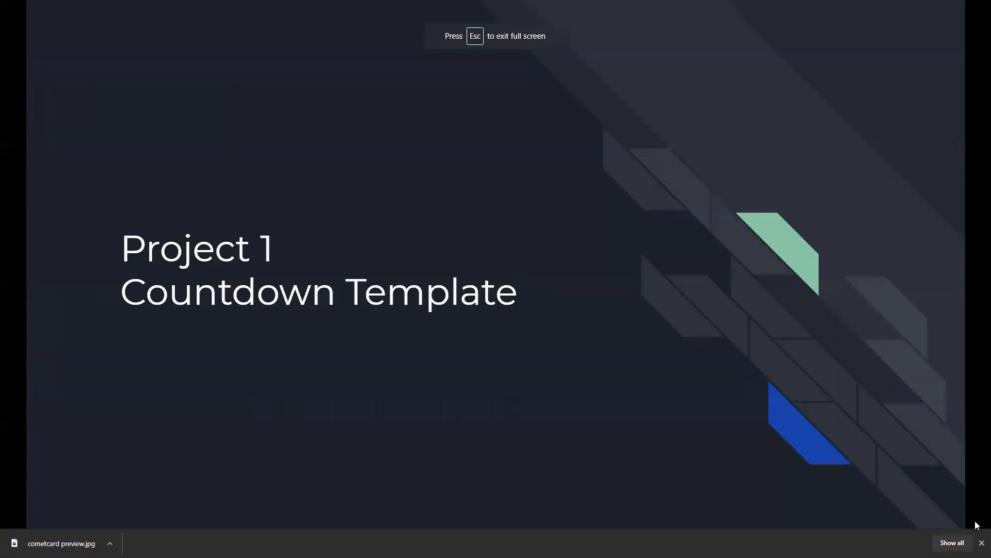
pyautogui.click(981, 543)
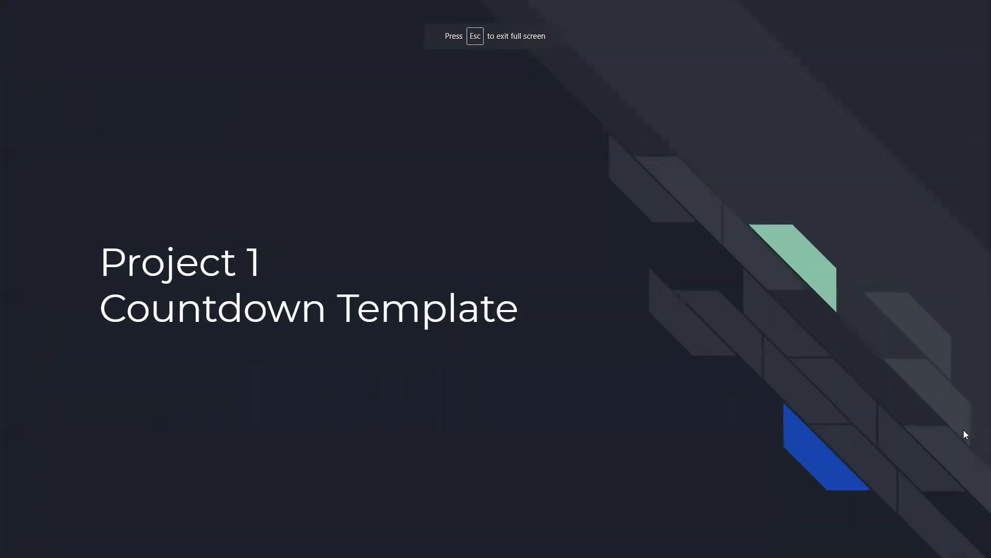
pyautogui.click(894, 381)
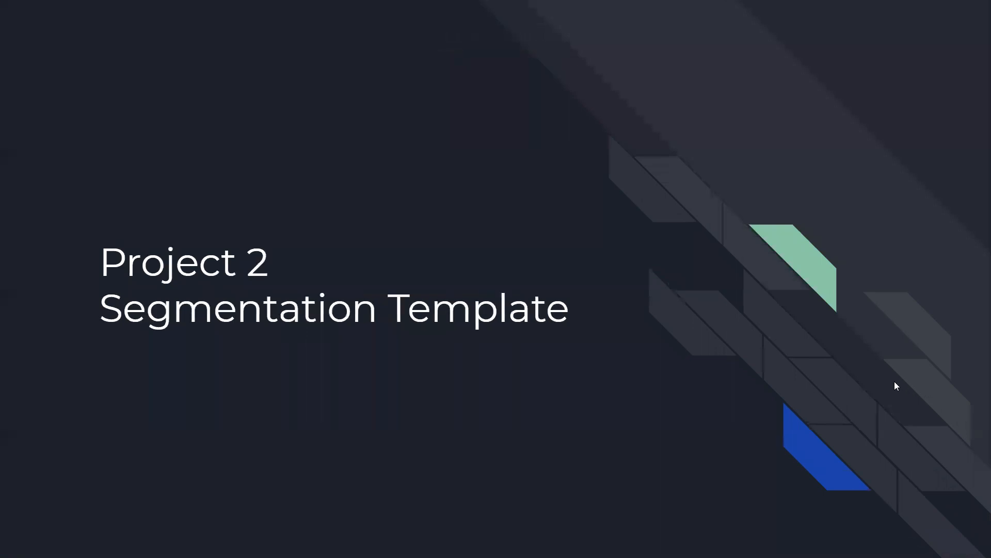